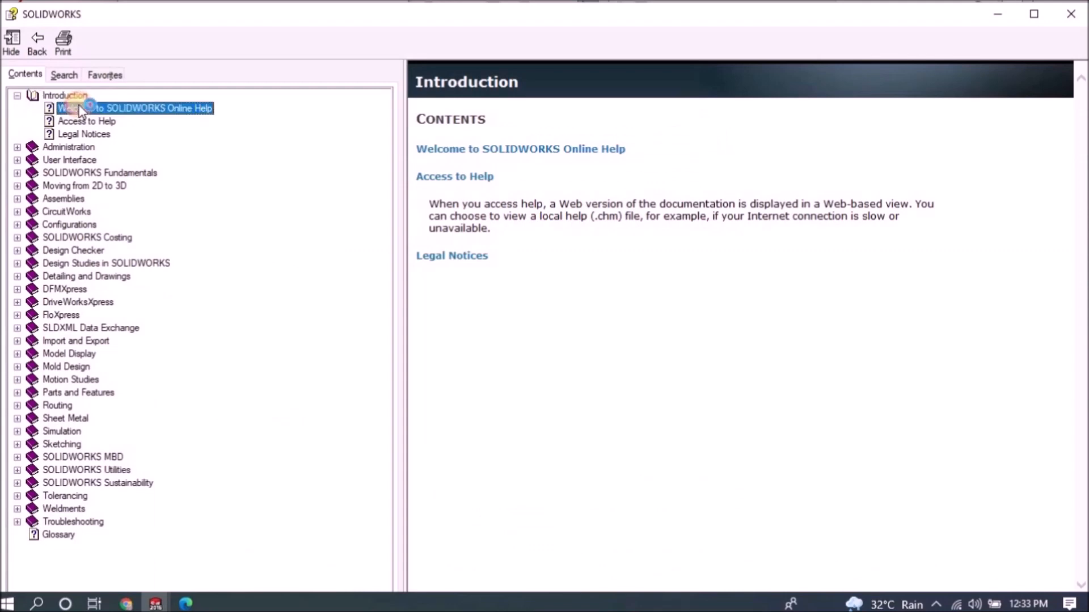
- Browse the local help's Introduction topics, the Administration contents and the Installation and Administration Guide entry
left_click(80, 121)
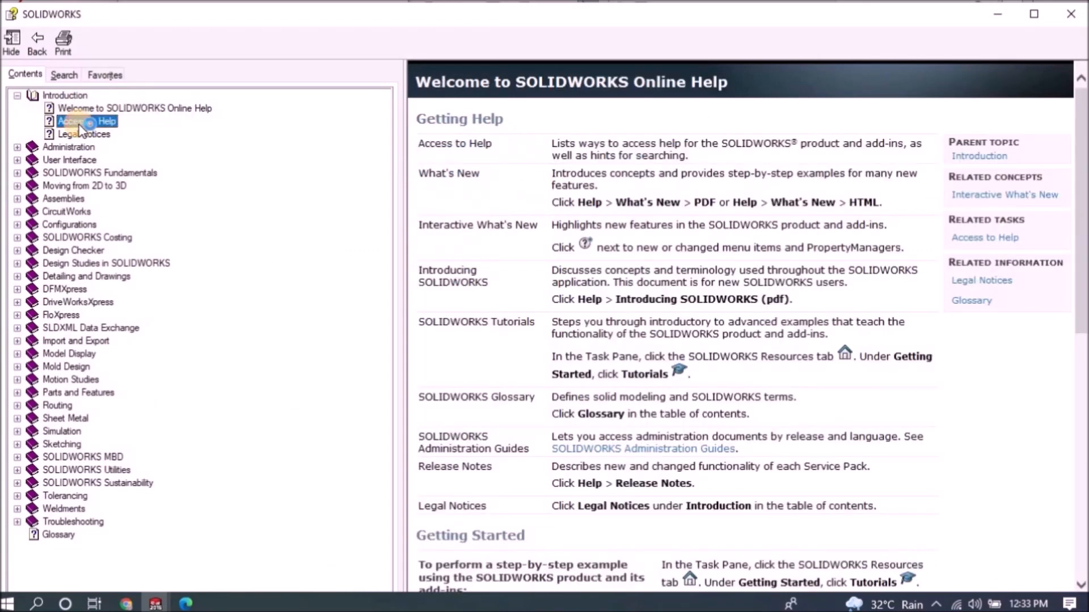
left_click(82, 135)
left_click(17, 146)
left_click(68, 147)
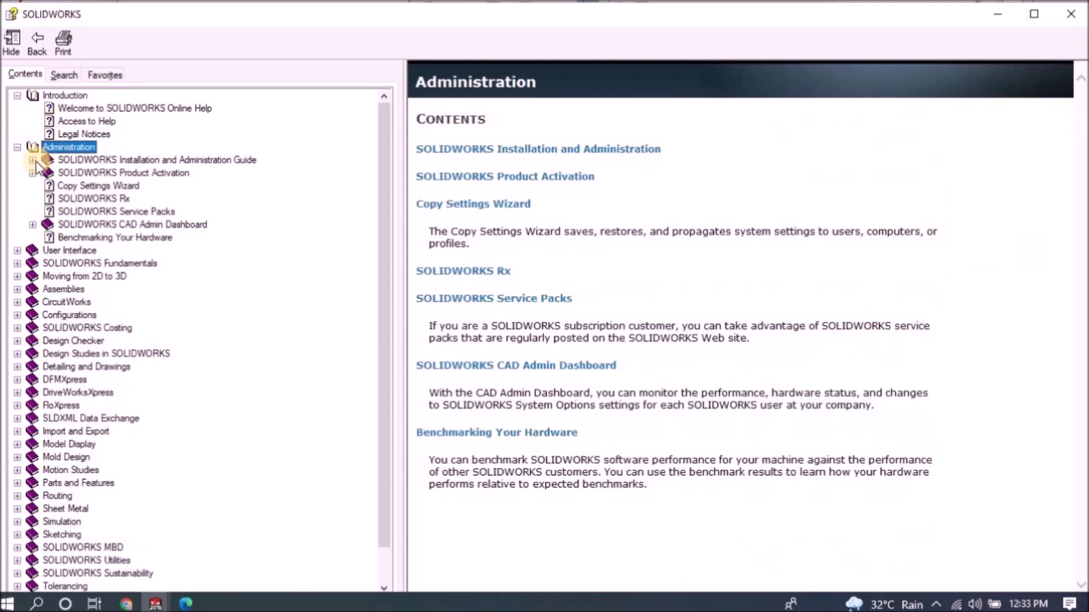
left_click(86, 161)
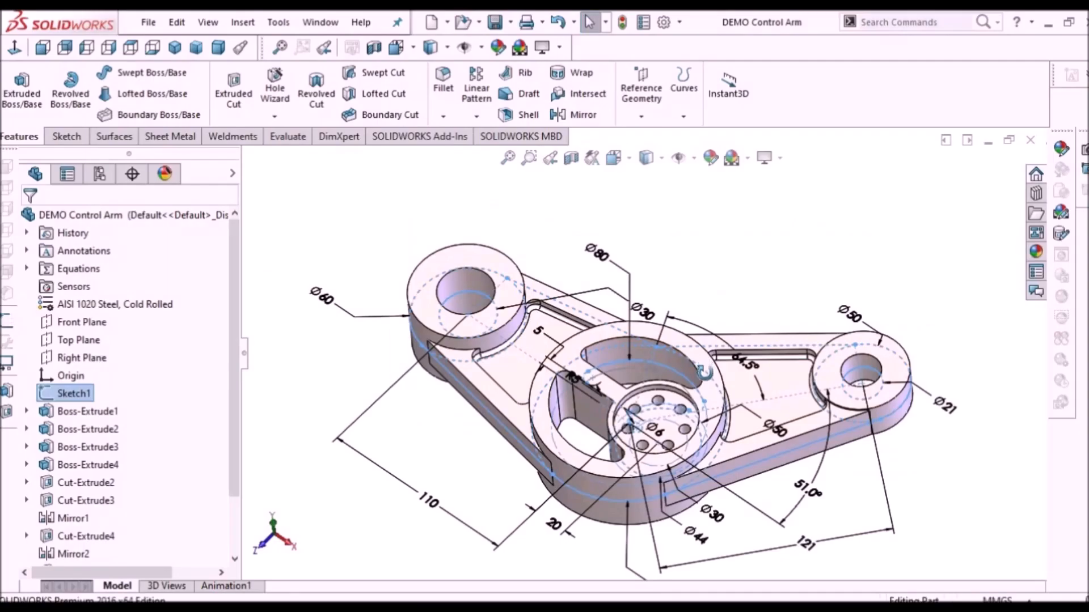
mouse_move(750, 282)
middle_mouse_down()
mouse_move(812, 289)
mouse_move(802, 325)
mouse_move(694, 340)
mouse_move(738, 271)
middle_mouse_up()
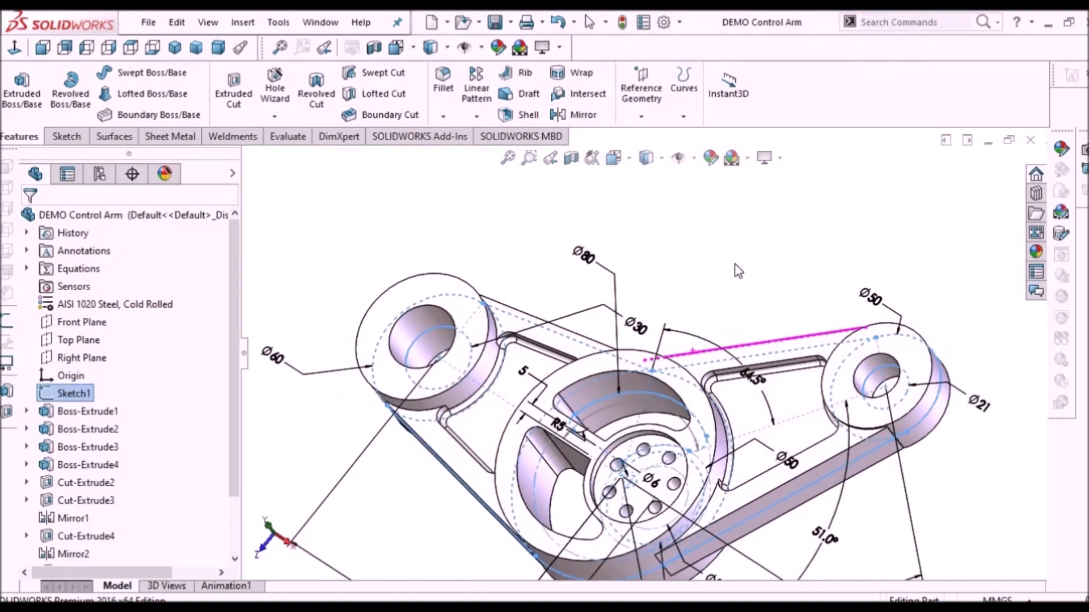
left_click(738, 269)
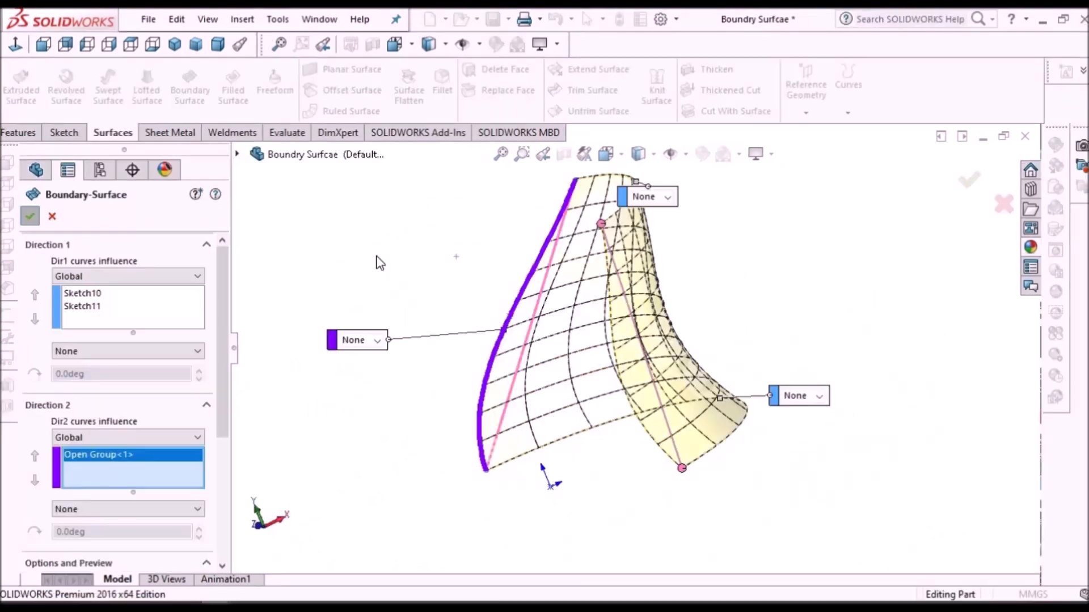
- Create the boundary surface from Sketch10 and Sketch11 in direction 1 and the open group in direction 2
key("Return")
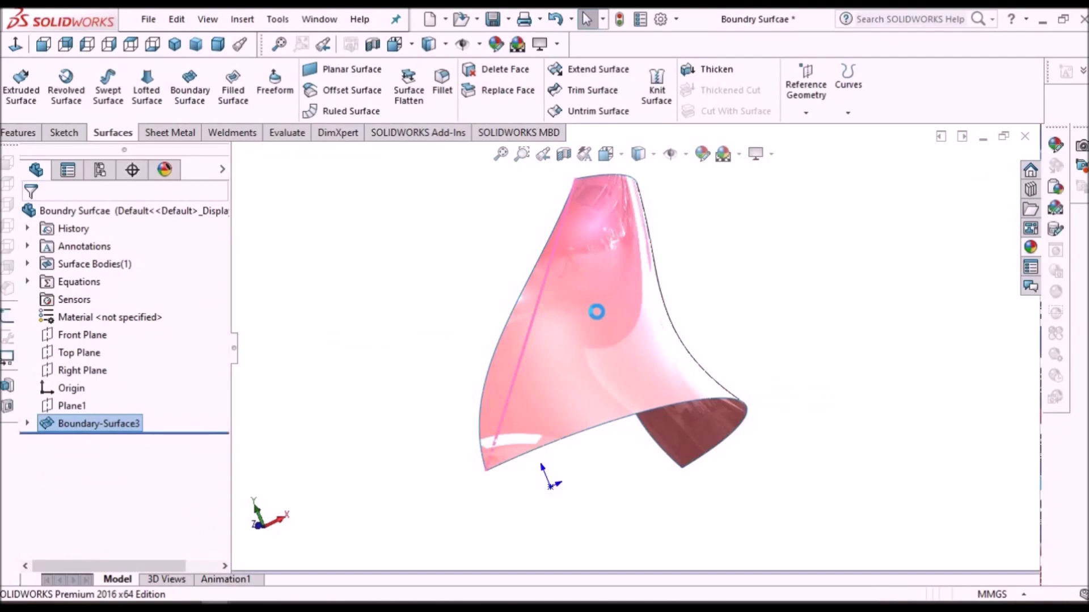
middle_click_drag(639, 353, 525, 342)
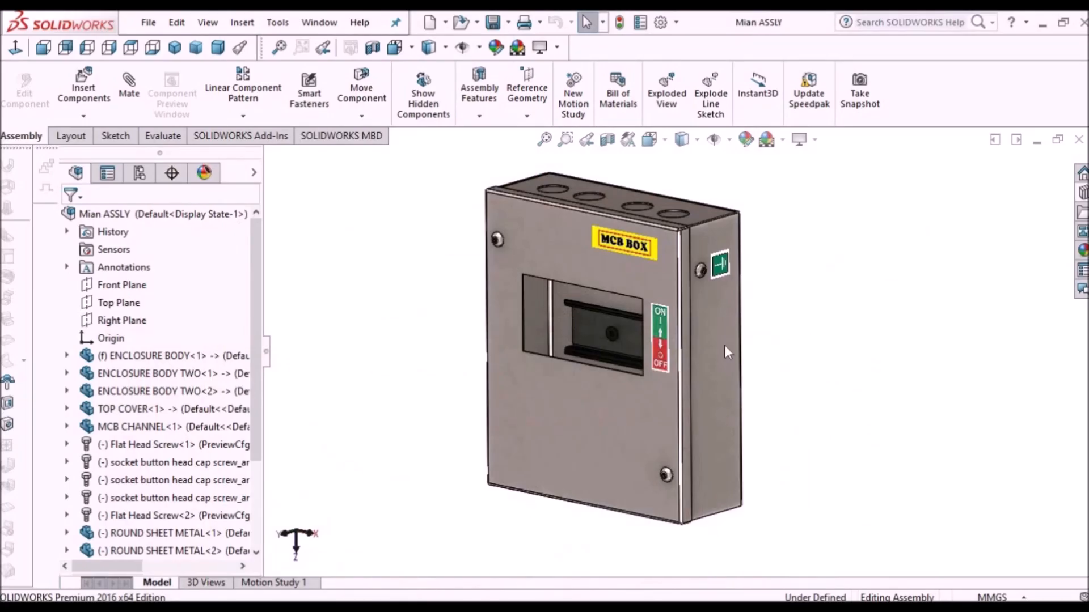
scroll(724, 345, "down", 2)
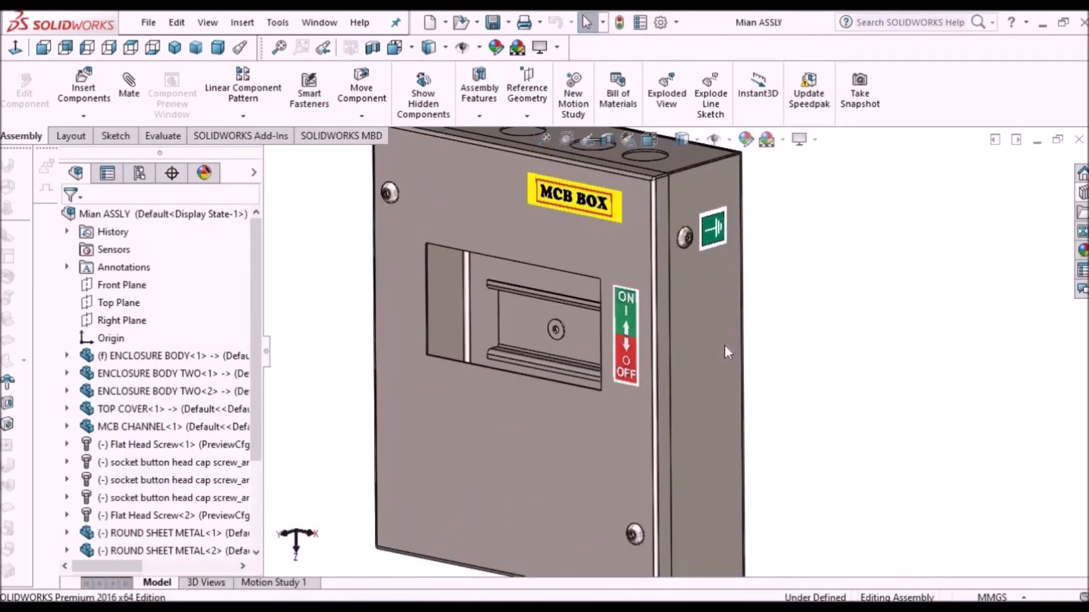
scroll(724, 345, "up", 4)
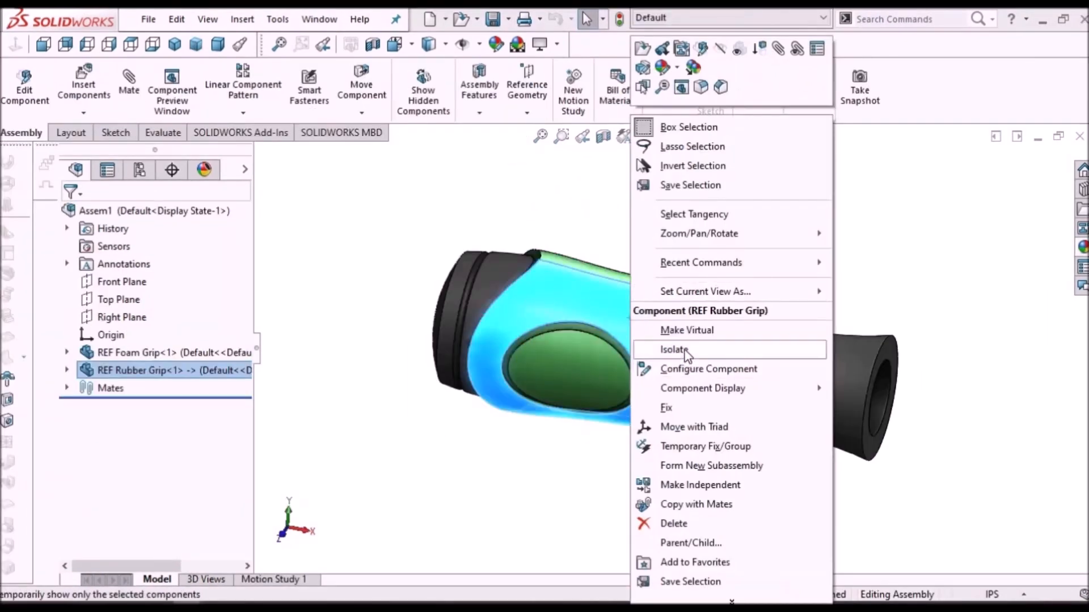
key("Escape")
middle_click_drag(806, 277, 761, 364)
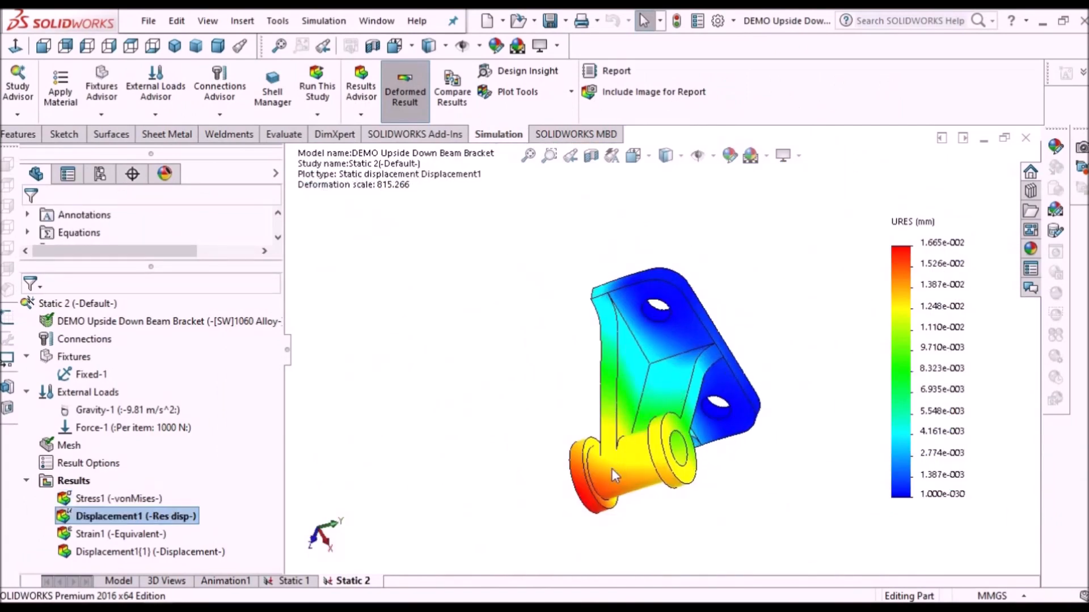
scroll(629, 495, "down", 2)
scroll(629, 494, "up", 1)
middle_click_drag(659, 504, 709, 512)
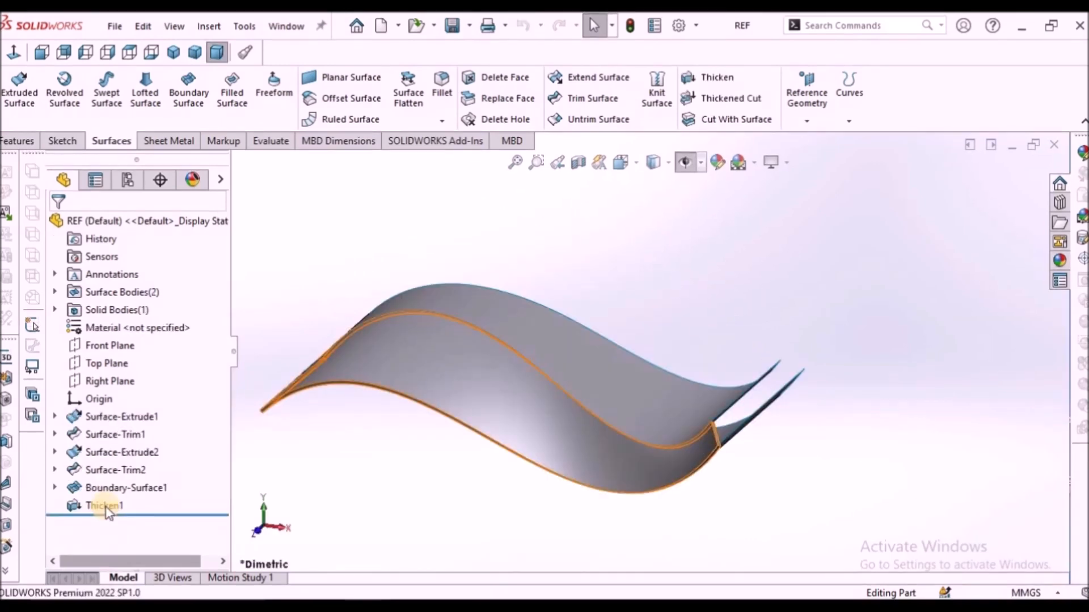
right_click(106, 508)
left_click(119, 269)
middle_click_drag(474, 254, 594, 356)
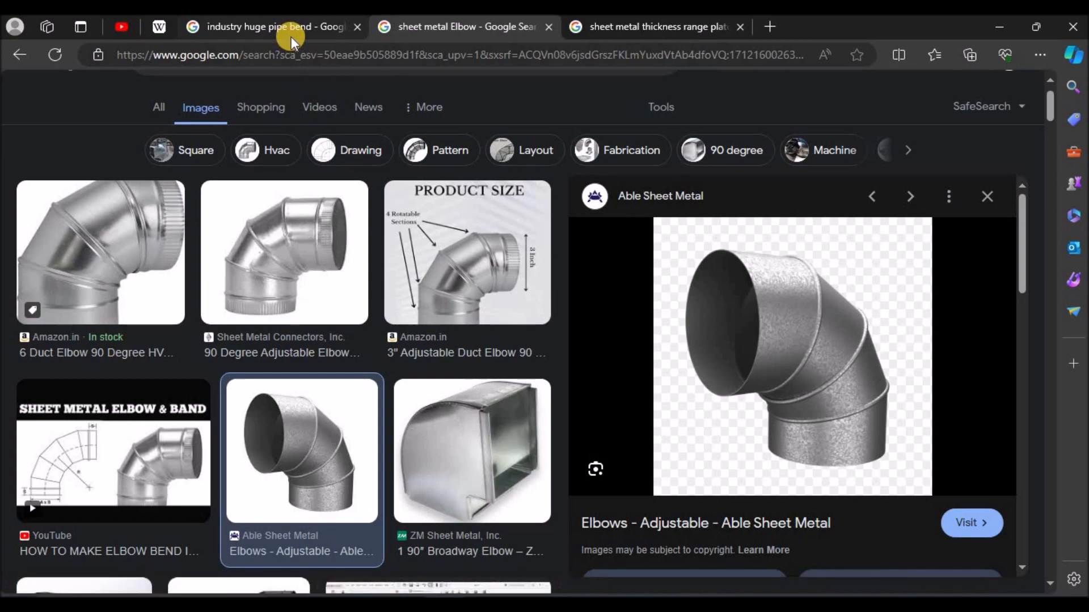
- Review the browser's pipe bend, sheet metal elbow and thickness range results alongside the elbow methods page in Desc 2.pdf
left_click(291, 25)
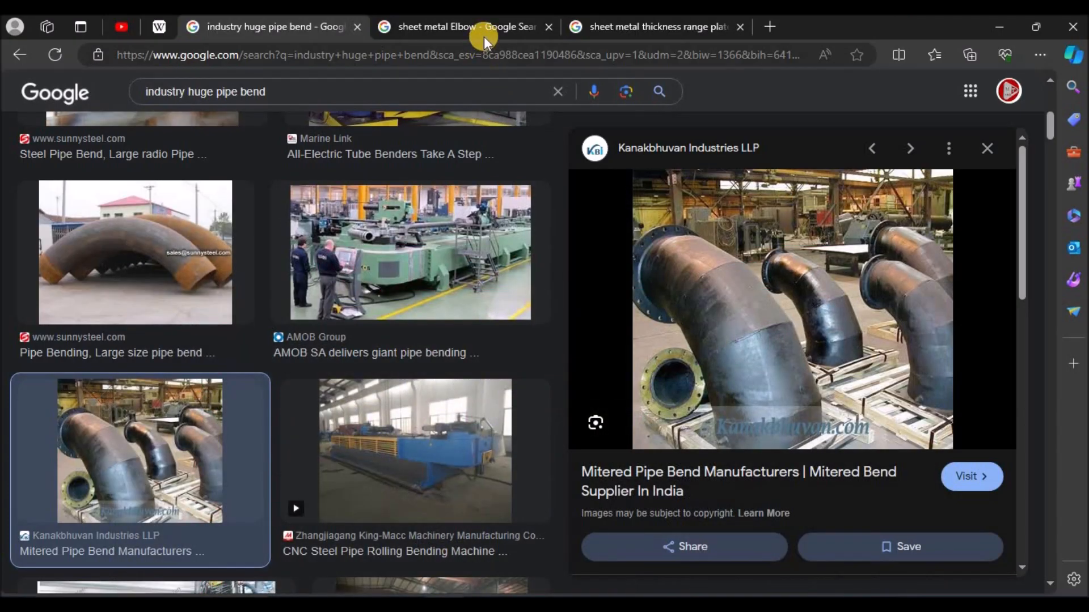
left_click(485, 34)
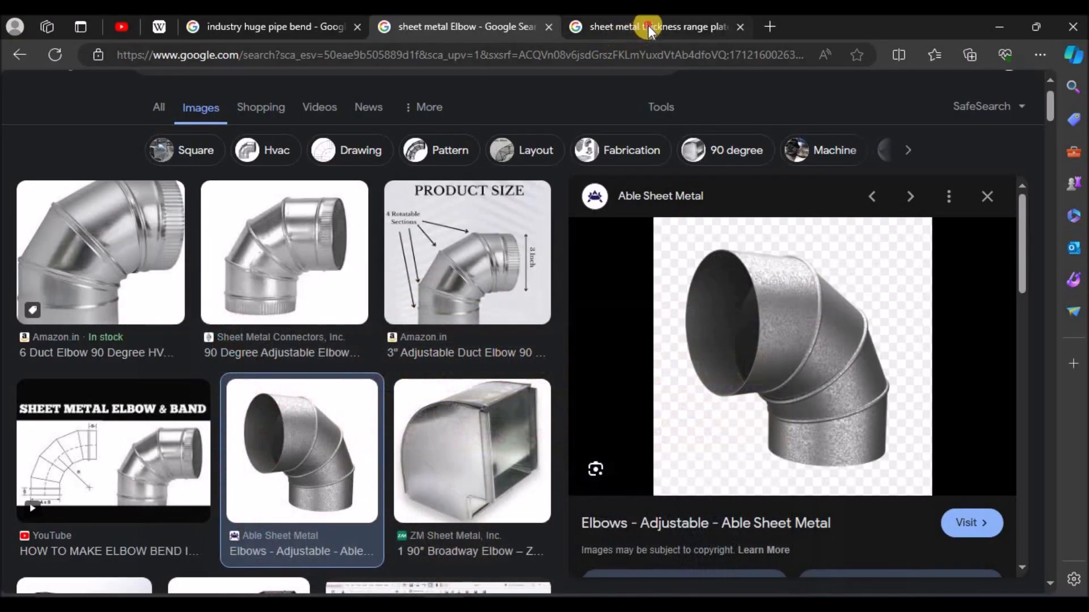
left_click(649, 29)
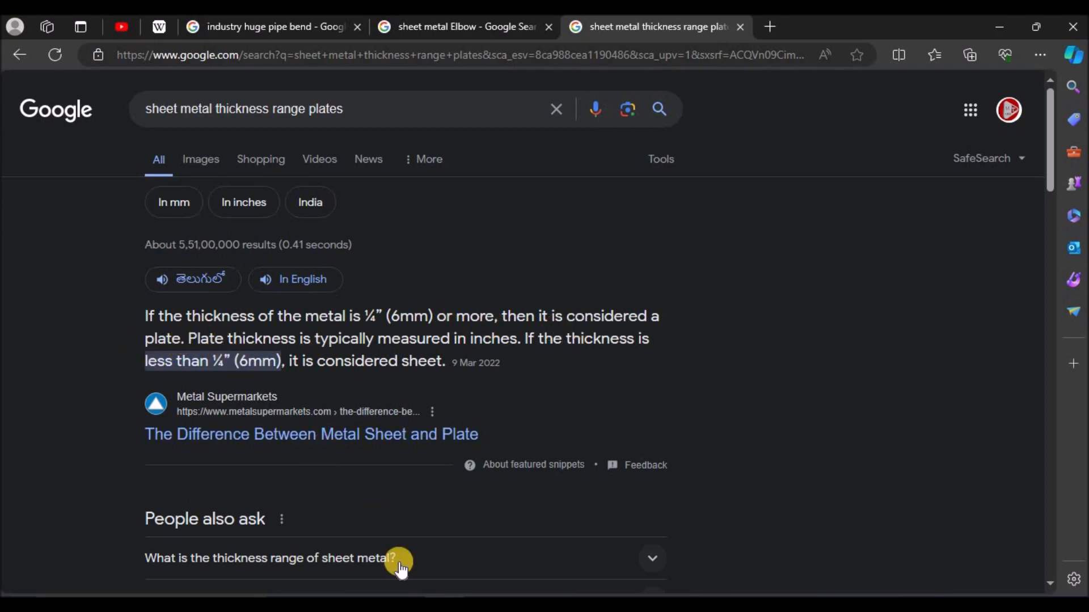
key("alt+Tab")
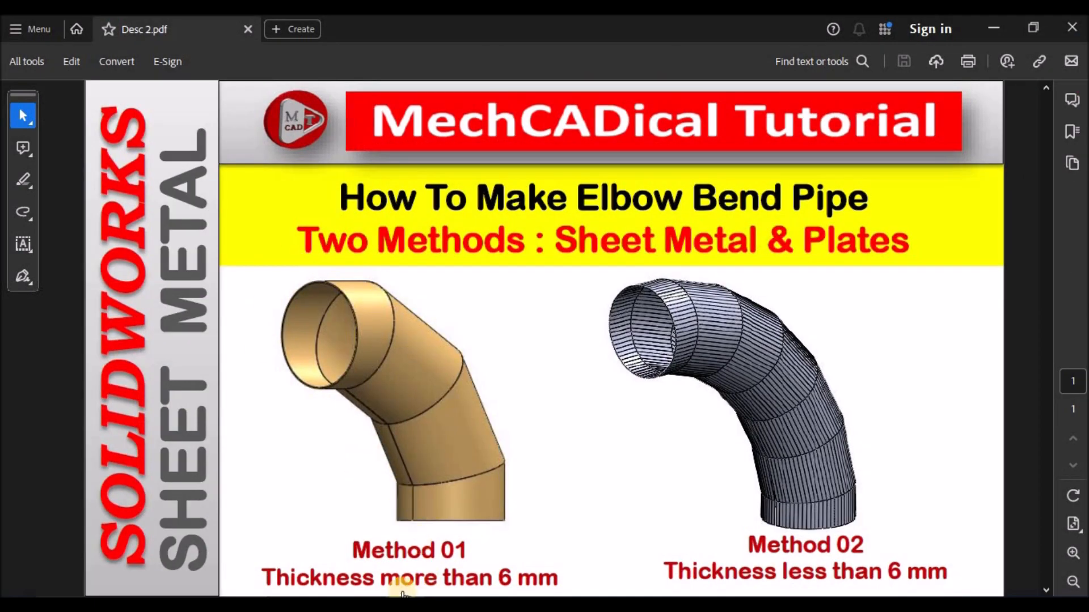
key("alt+Tab")
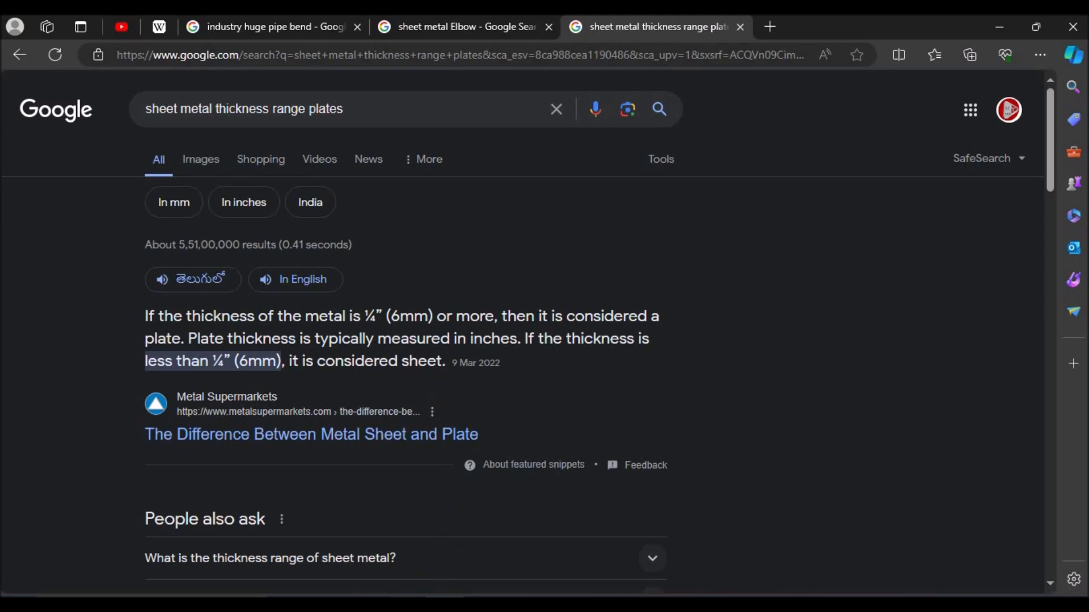
key("alt+Tab")
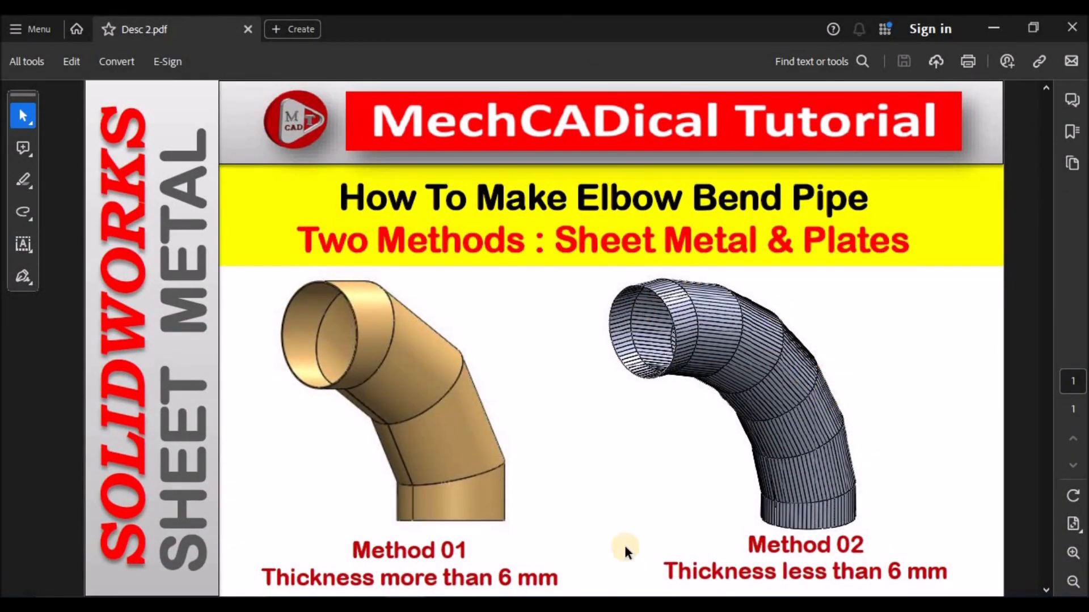
- Switch to the Ex one REF part in SOLIDWORKS and examine the segmented elbow from several angles
mouse_move(367, 607)
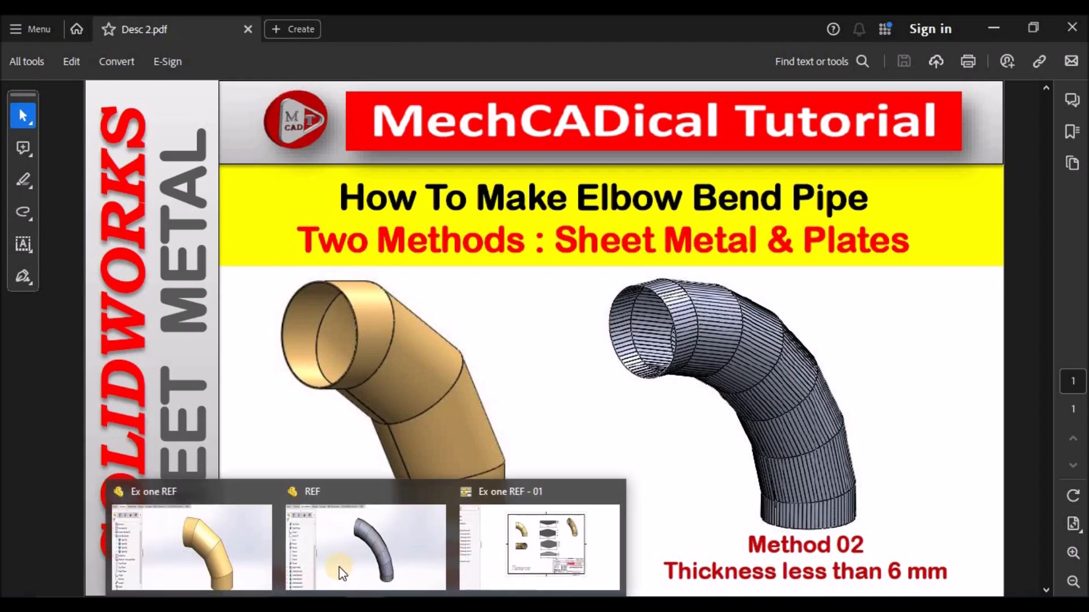
left_click(241, 556)
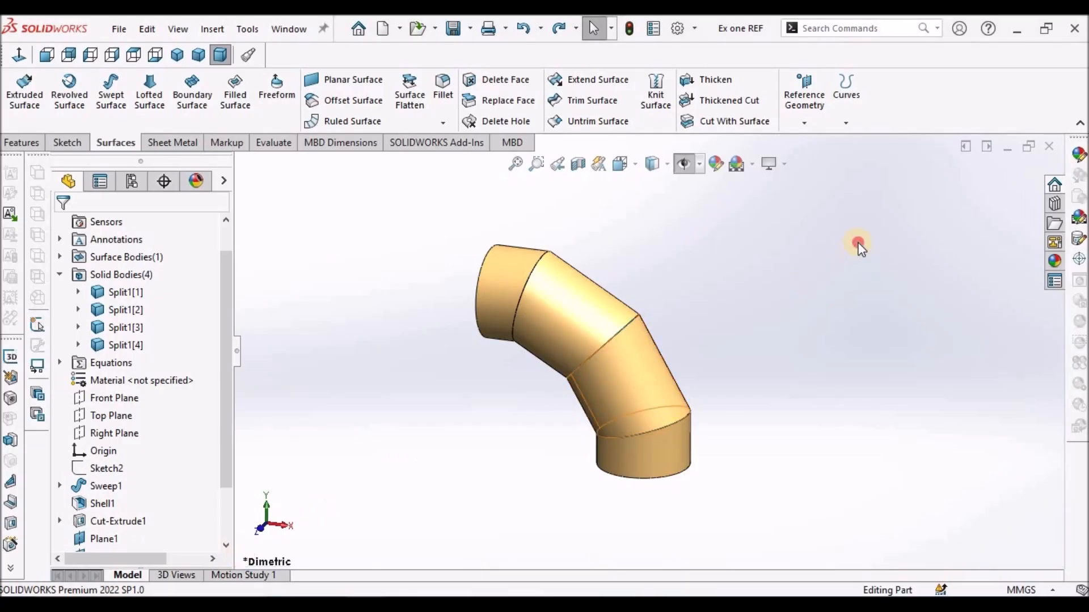
scroll(647, 313, "down", 2)
scroll(707, 388, "up", 4)
middle_click_drag(707, 389, 683, 375)
scroll(636, 376, "down", 4)
scroll(223, 493, "down", 3)
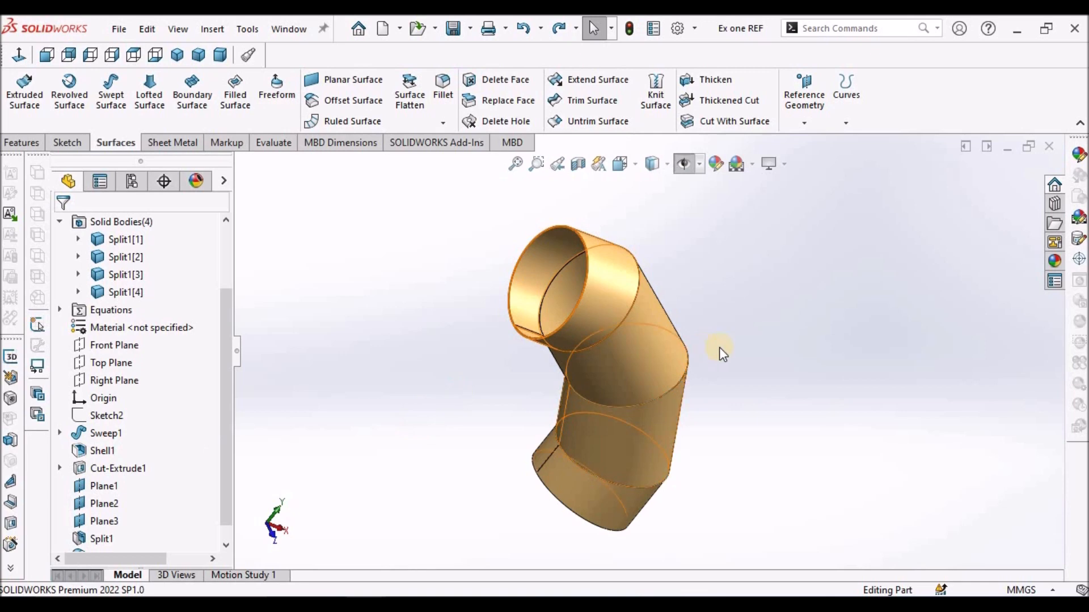
- Bring up the Ex one REF - 01 drawing and examine the elbow views and dimensioned flat patterns
left_click(288, 30)
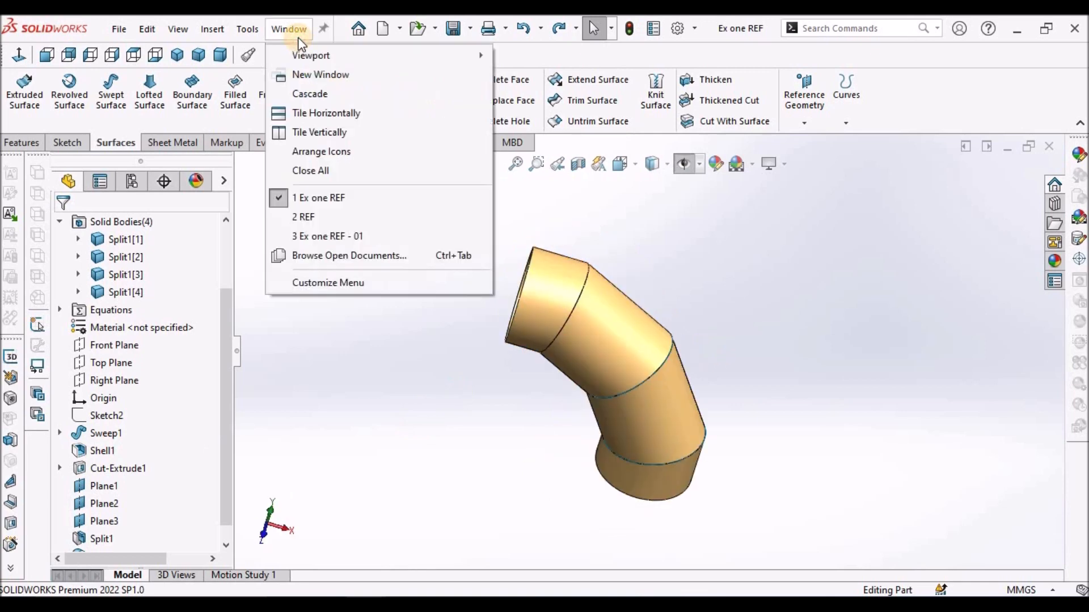
left_click(336, 237)
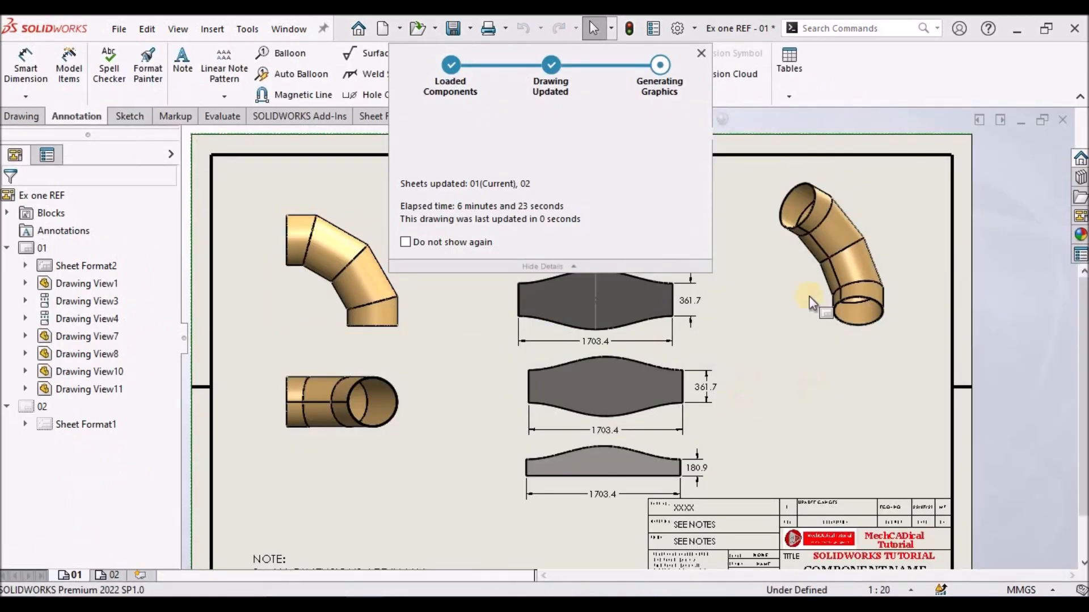
scroll(505, 365, "down", 5)
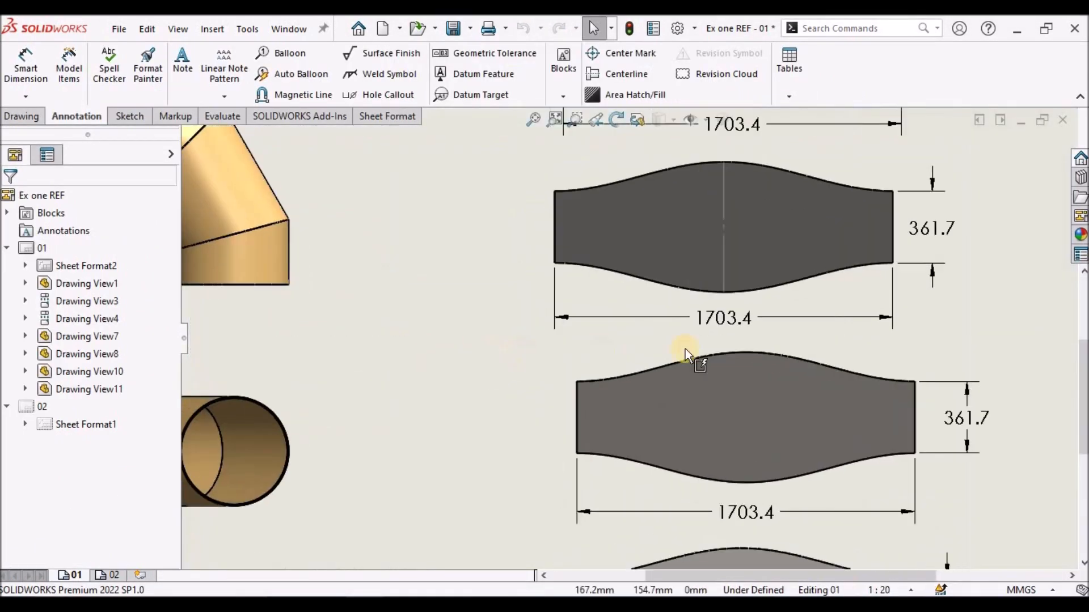
scroll(729, 353, "up", 5)
scroll(516, 306, "down", 1)
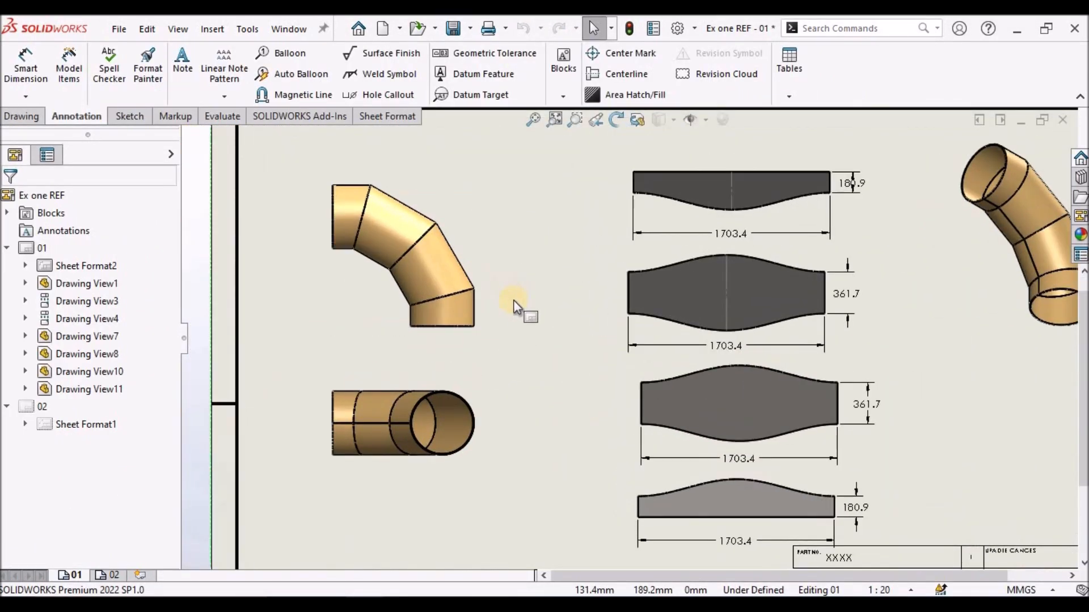
scroll(512, 304, "up", 1)
left_click(910, 375)
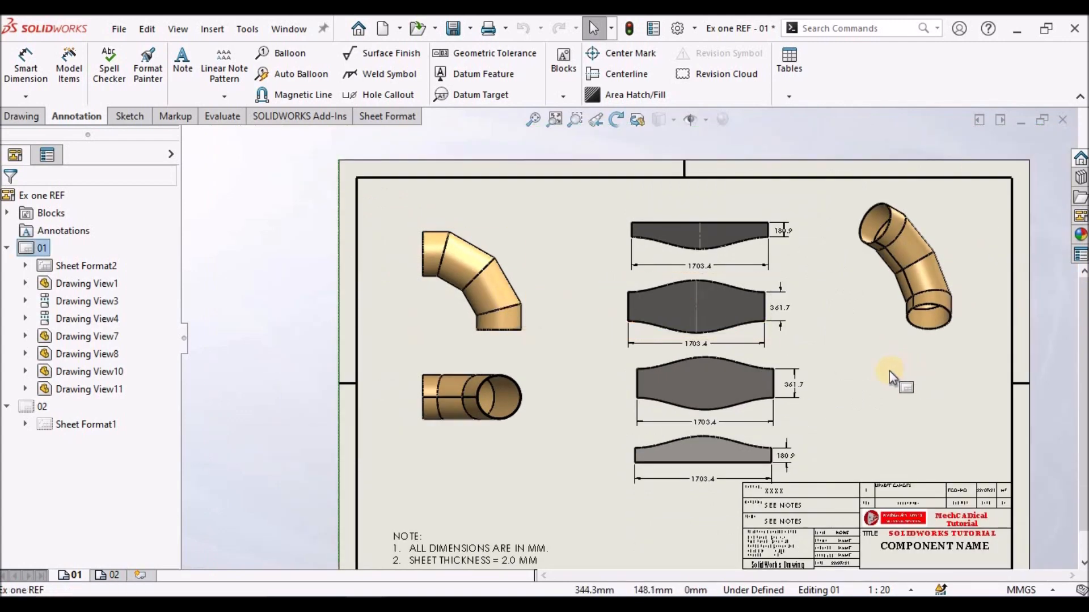
- Bring up the REF part and examine the lofted-bend sheet metal elbow and its feature list
left_click(289, 29)
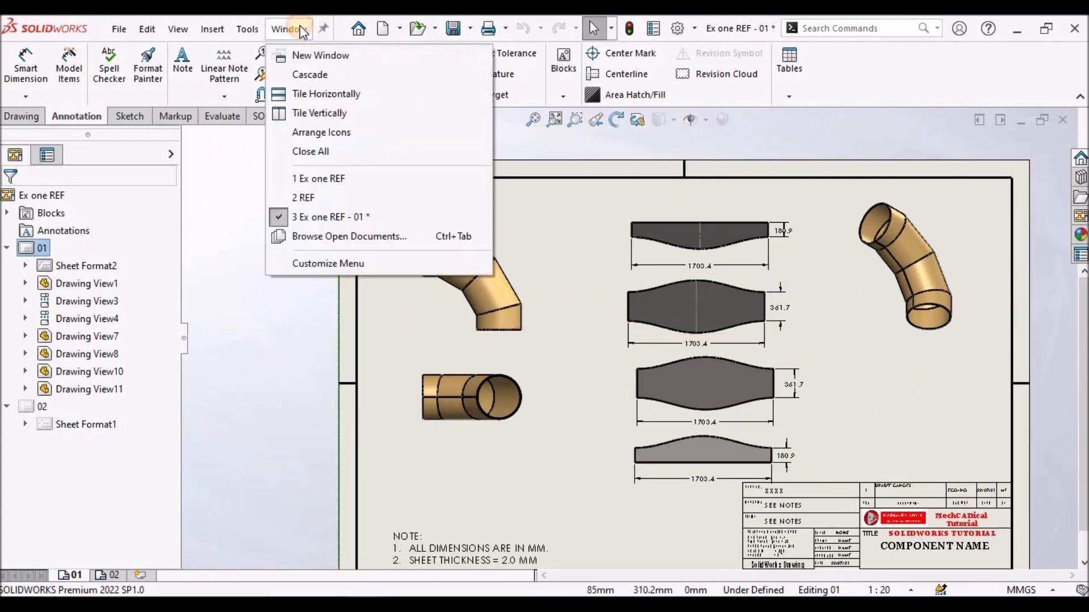
left_click(322, 199)
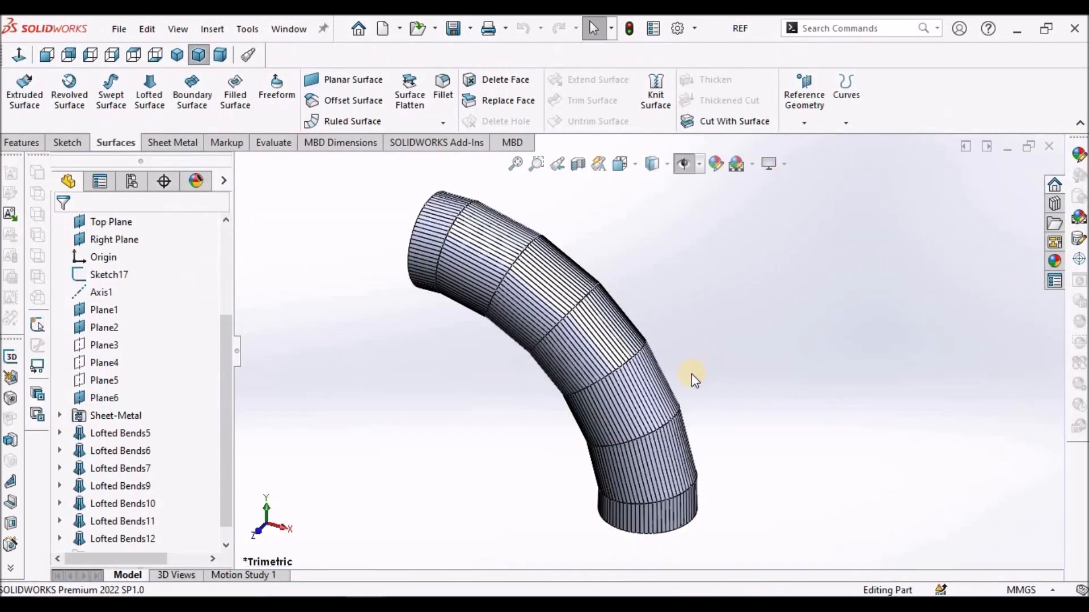
left_click_drag(226, 335, 245, 408)
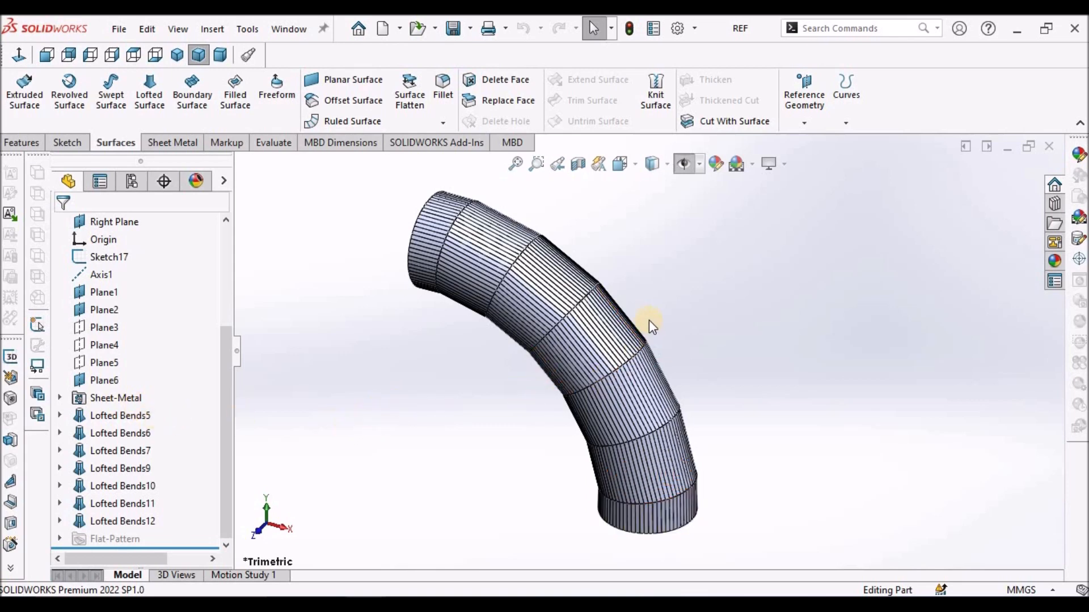
scroll(648, 320, "up", 5)
middle_click_drag(658, 333, 684, 347)
scroll(652, 358, "down", 4)
scroll(652, 360, "up", 1)
left_click(220, 54)
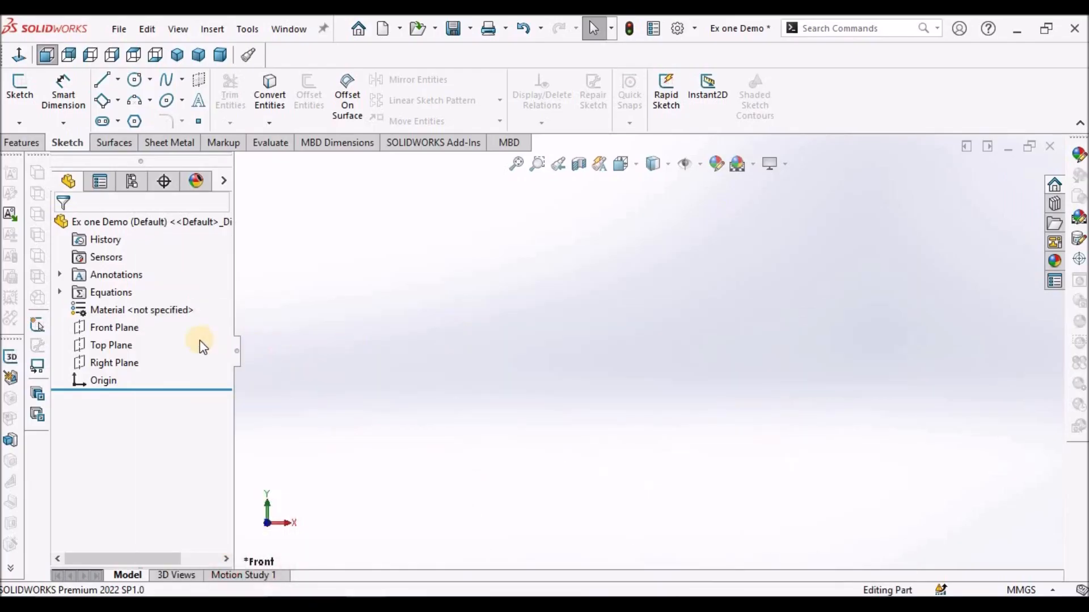
- Start a sketch on the Front Plane and draw a 12-sided polygon centred on the origin, with an inscribed circle about 401 mm in diameter
left_click(113, 327)
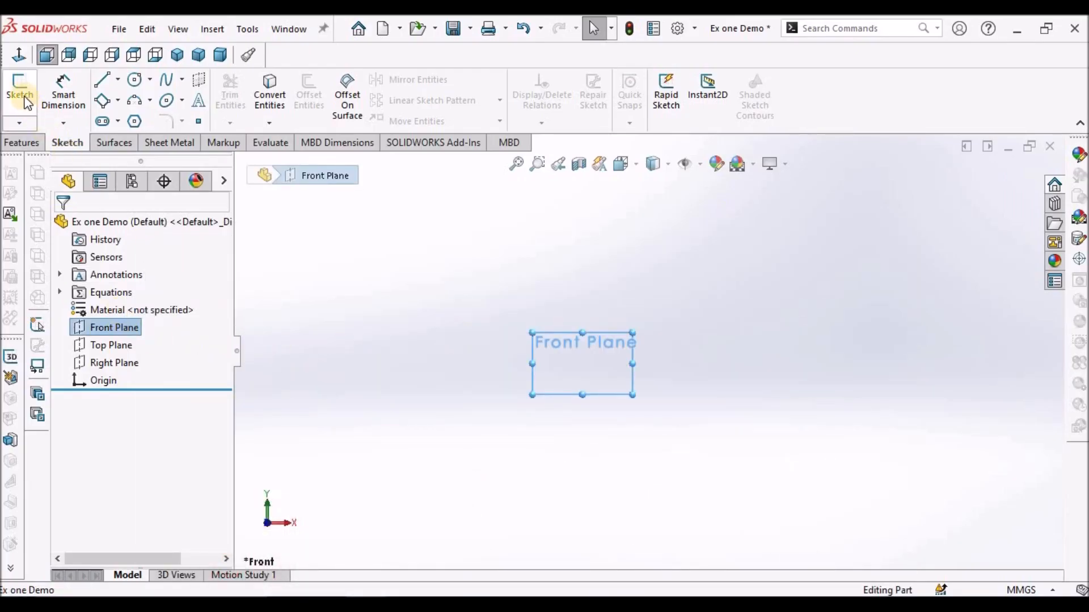
left_click(26, 102)
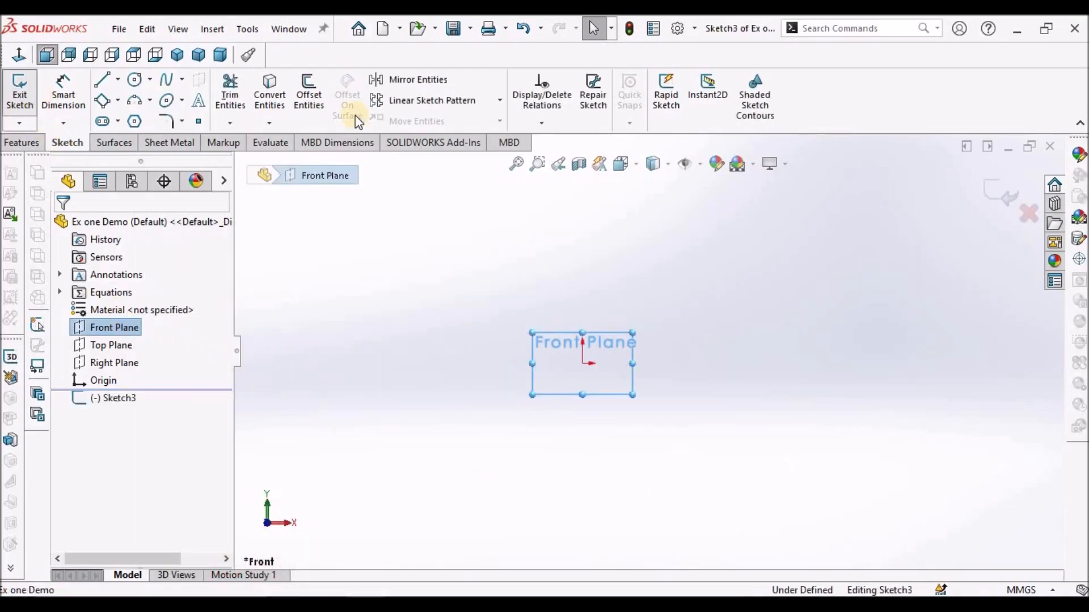
left_click(134, 121)
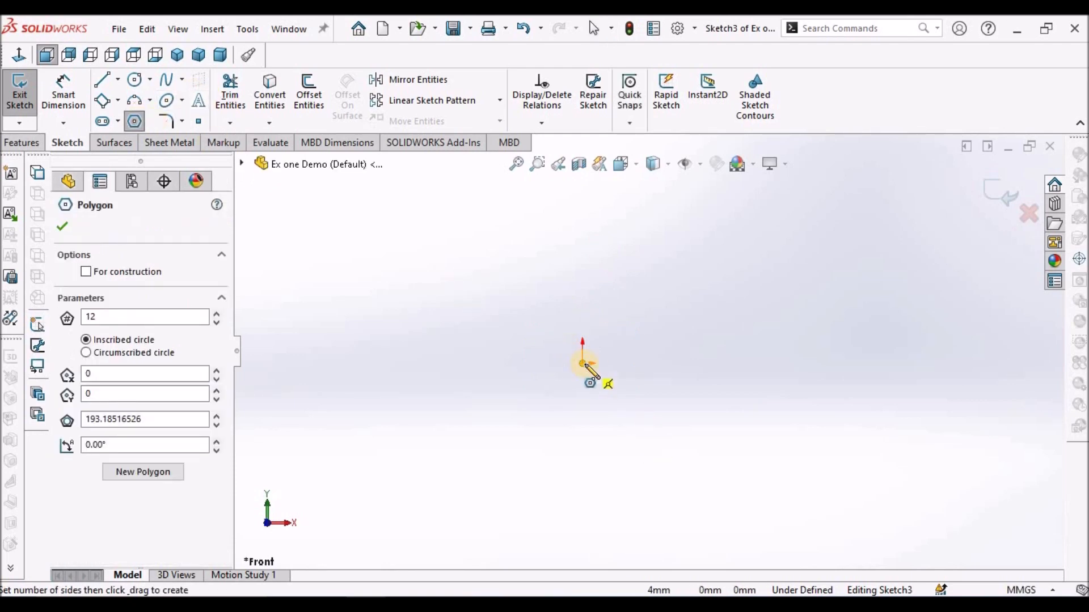
left_click(584, 364)
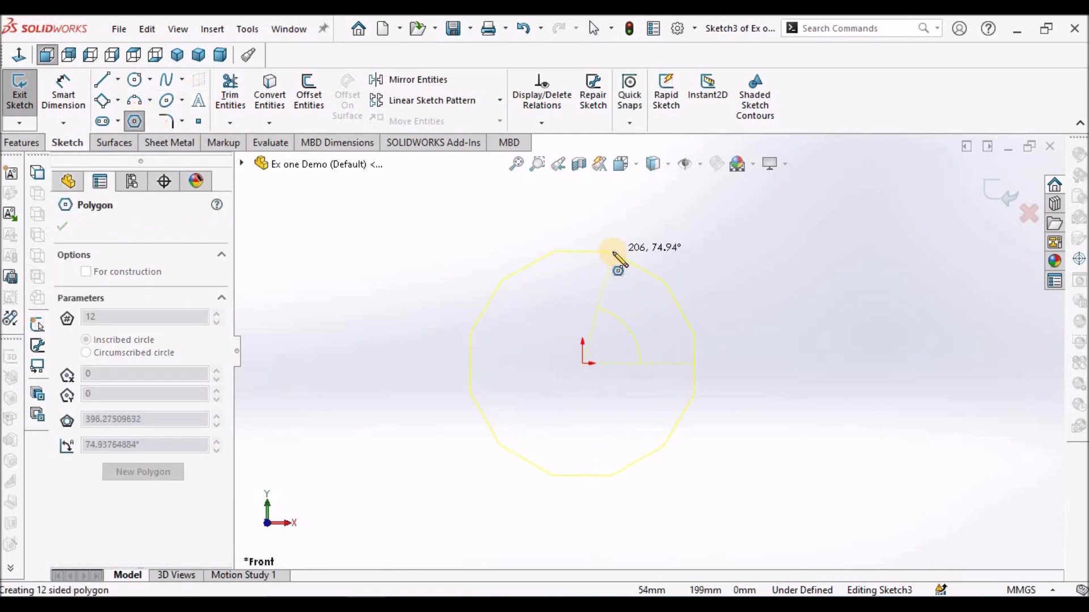
left_click(614, 252)
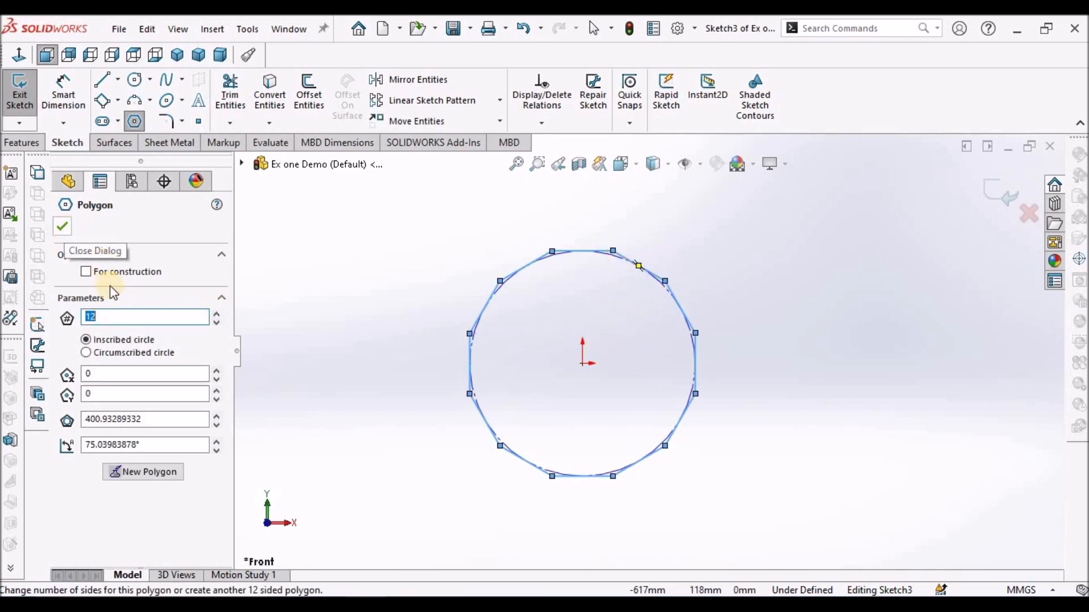
- Accept the 12-sided polygon and apply a horizontal relation to its top edge
left_click(112, 315)
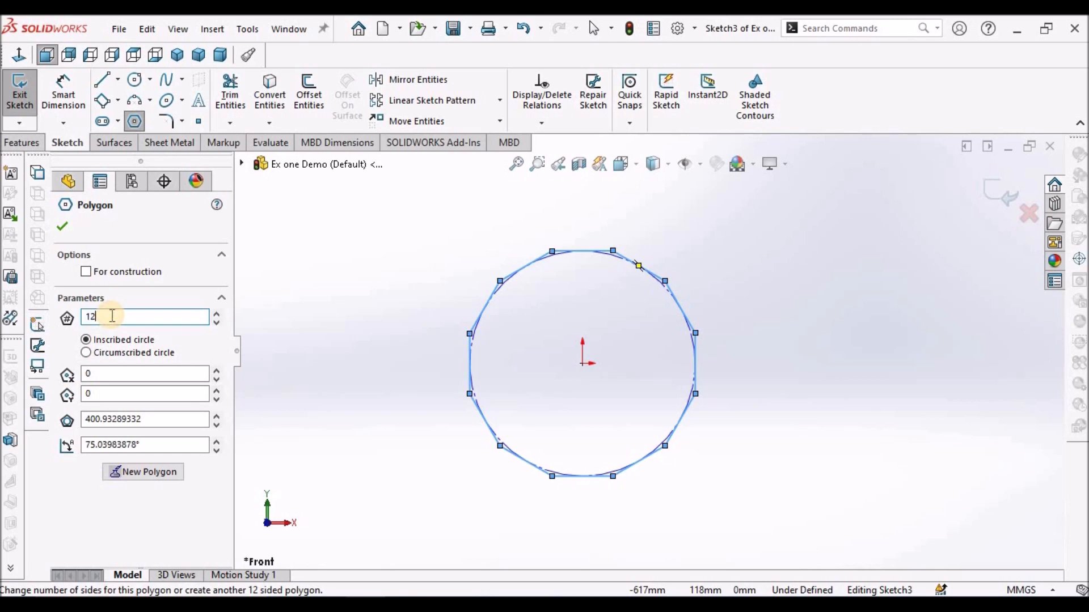
left_click(63, 229)
right_click(506, 226)
left_click(525, 238)
scroll(622, 310, "down", 1)
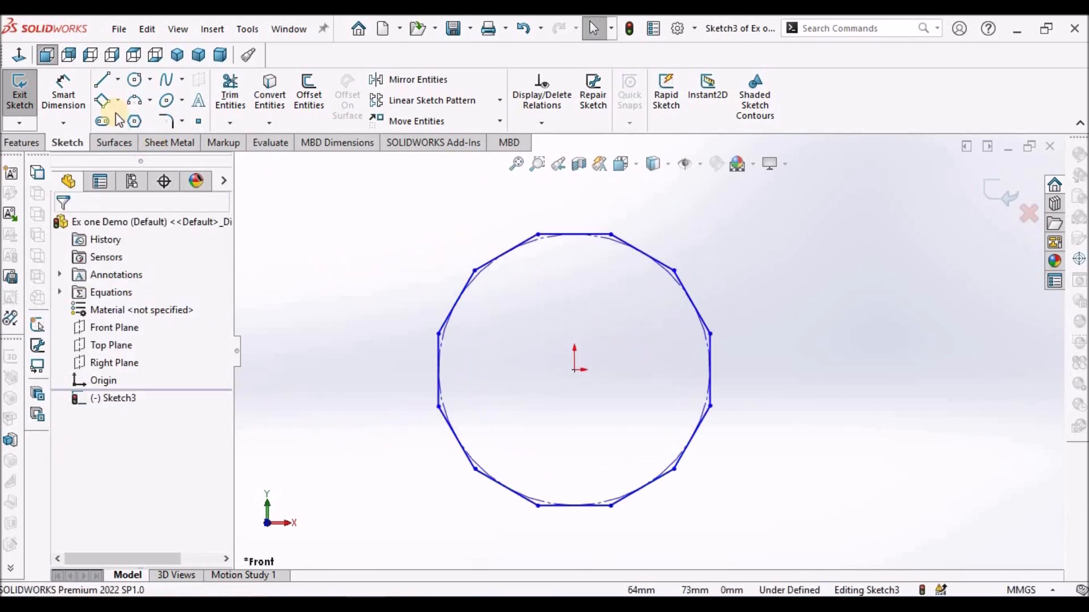
left_click(570, 234)
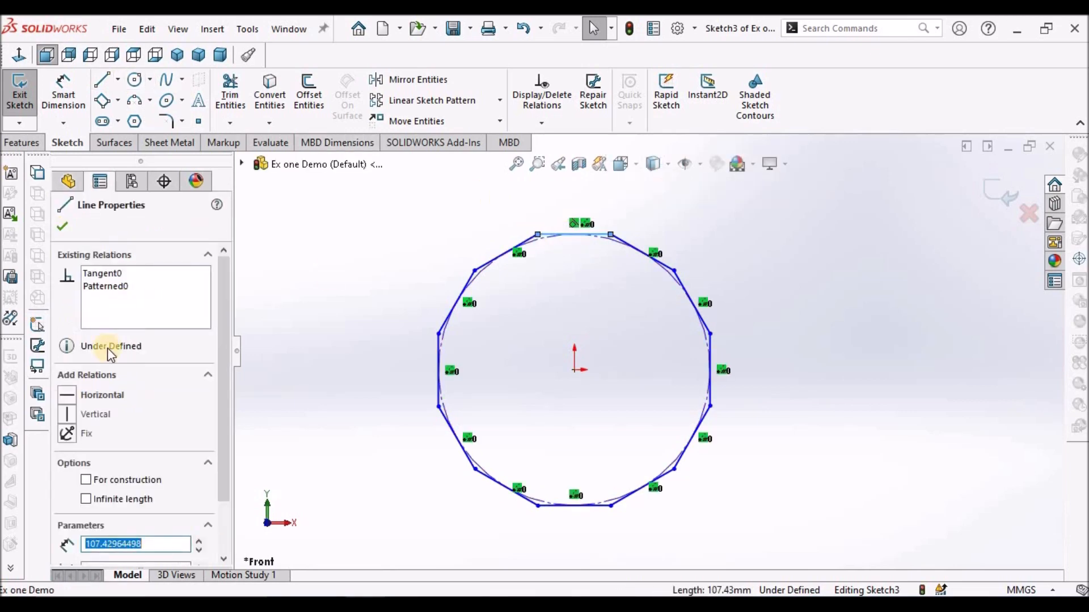
left_click(68, 395)
left_click(64, 228)
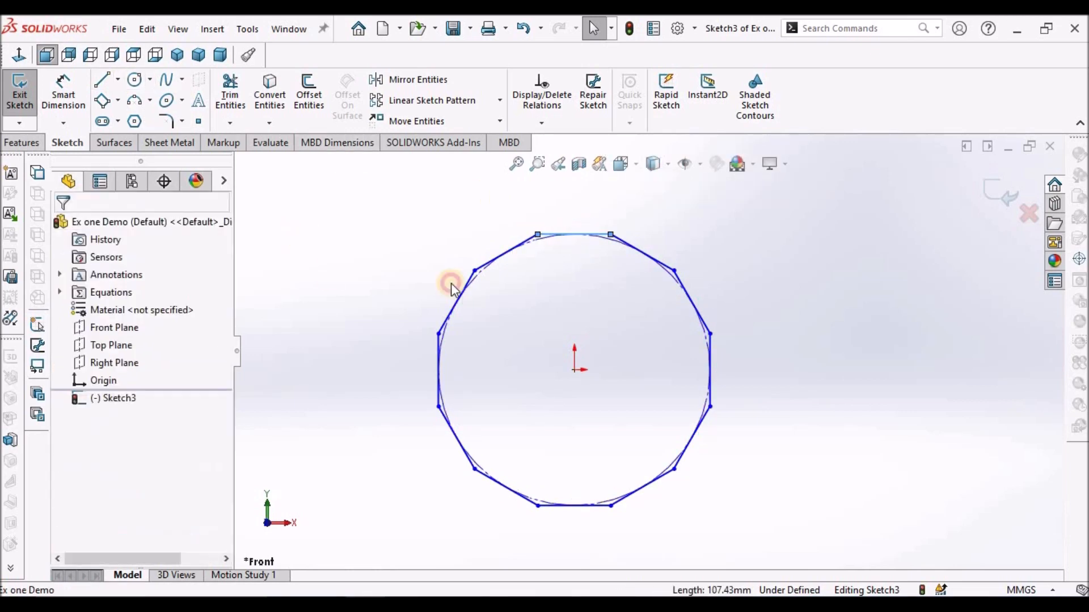
- Draw two centerlines about 200 mm long from the origin, one up to the top edge's midpoint and one across to the right edge's midpoint
scroll(627, 376, "up", 3)
scroll(627, 376, "down", 2)
left_click(118, 79)
left_click(128, 117)
left_click(595, 352)
left_click(595, 238)
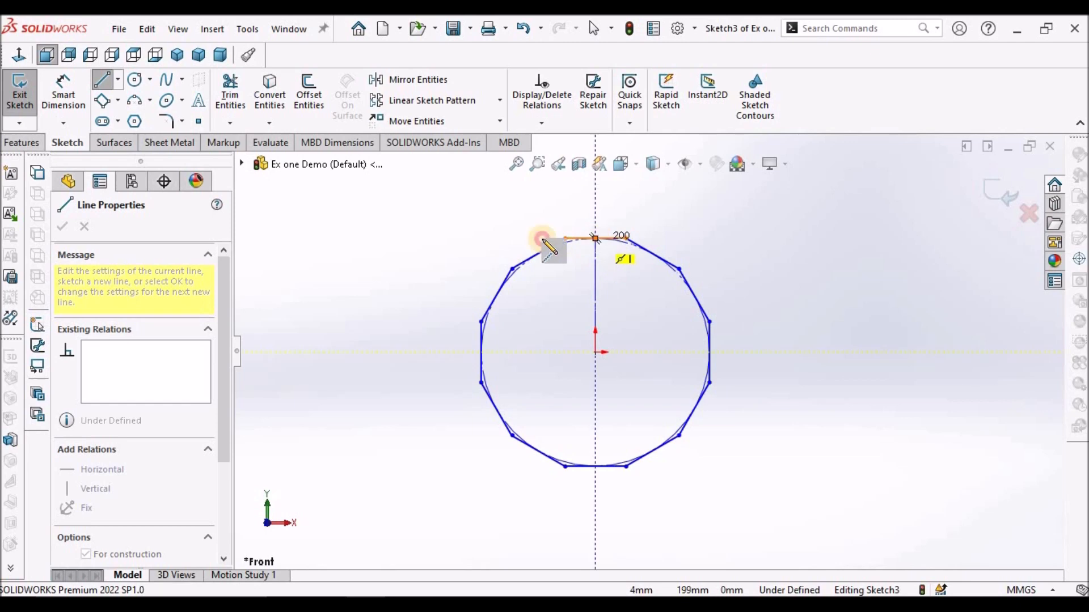
right_click(438, 228)
left_click(495, 257)
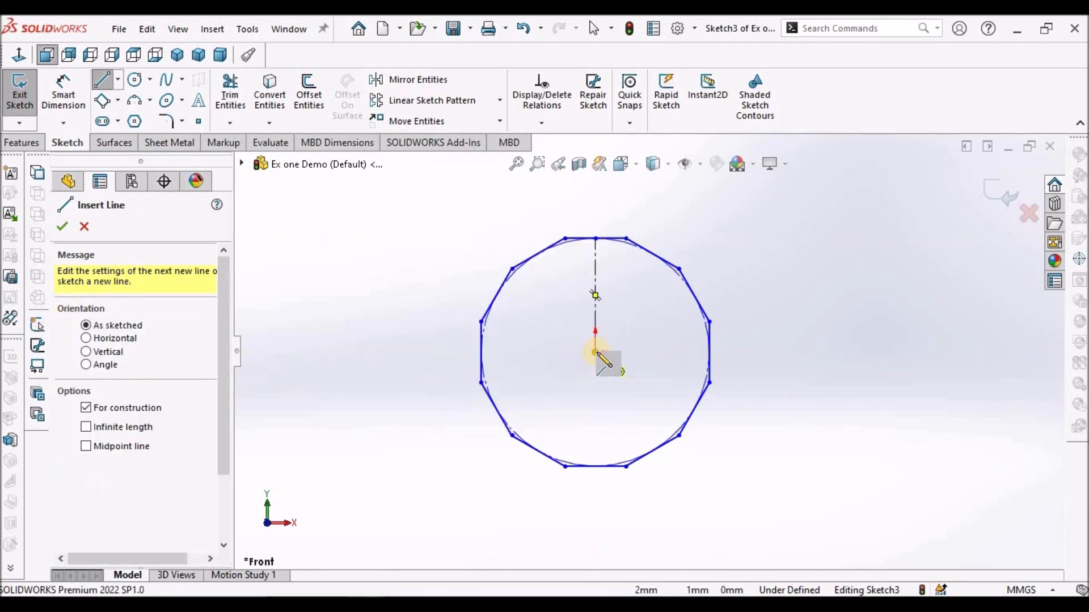
left_click(595, 352)
left_click(709, 352)
right_click(743, 230)
left_click(770, 243)
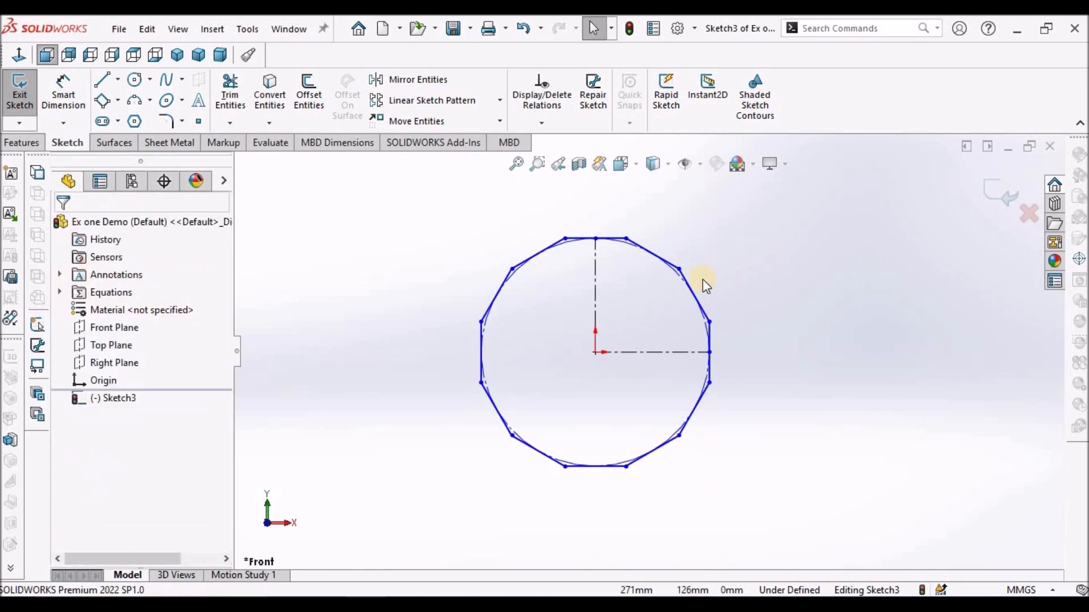
- Dimension the horizontal centerline from the origin to the polygon's right edge at 950 mm
left_click(63, 92)
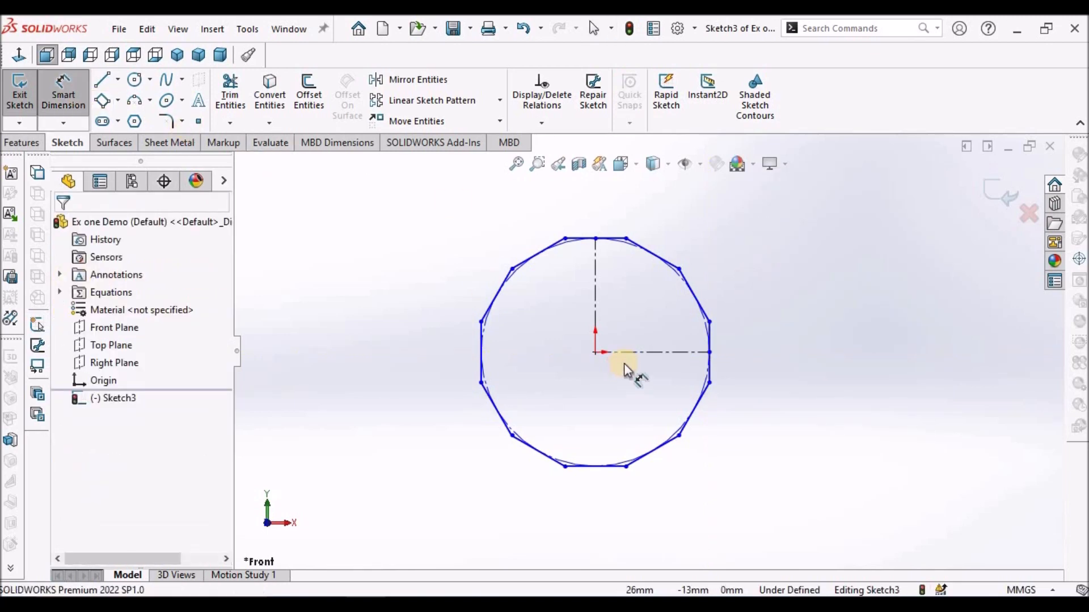
left_click(652, 356)
left_click(650, 383)
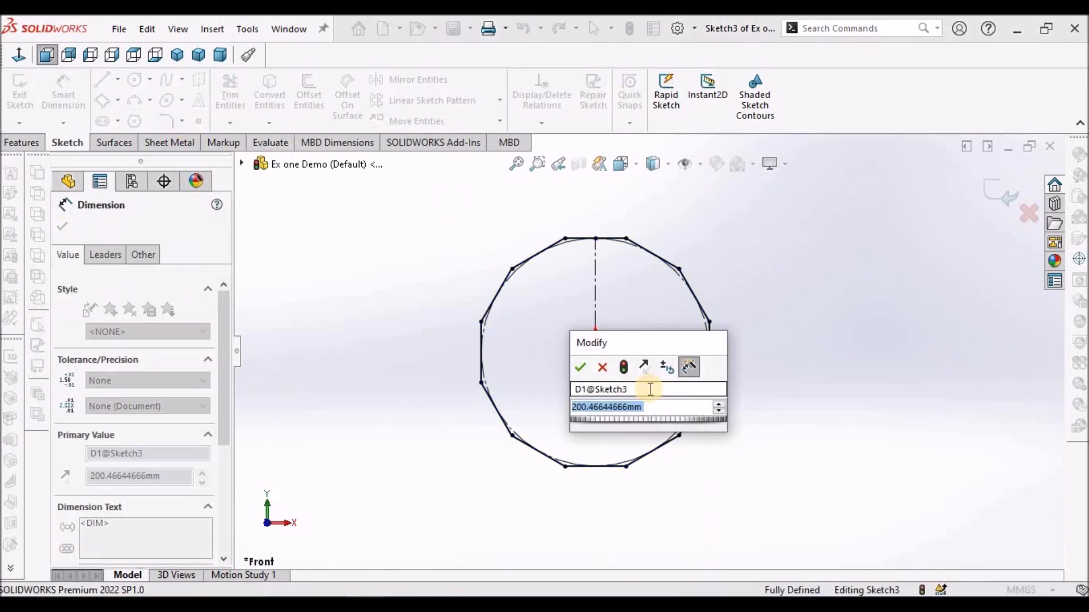
type("950")
key("Return")
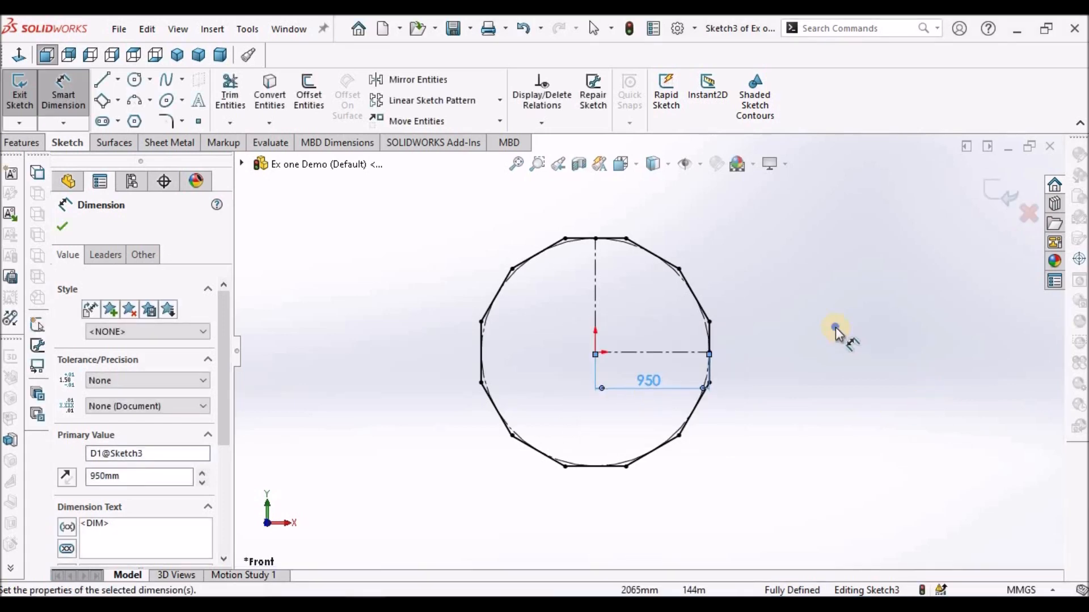
right_click(835, 332)
left_click(859, 376)
- Close the polygon sketch and save the part
scroll(698, 341, "up", 3)
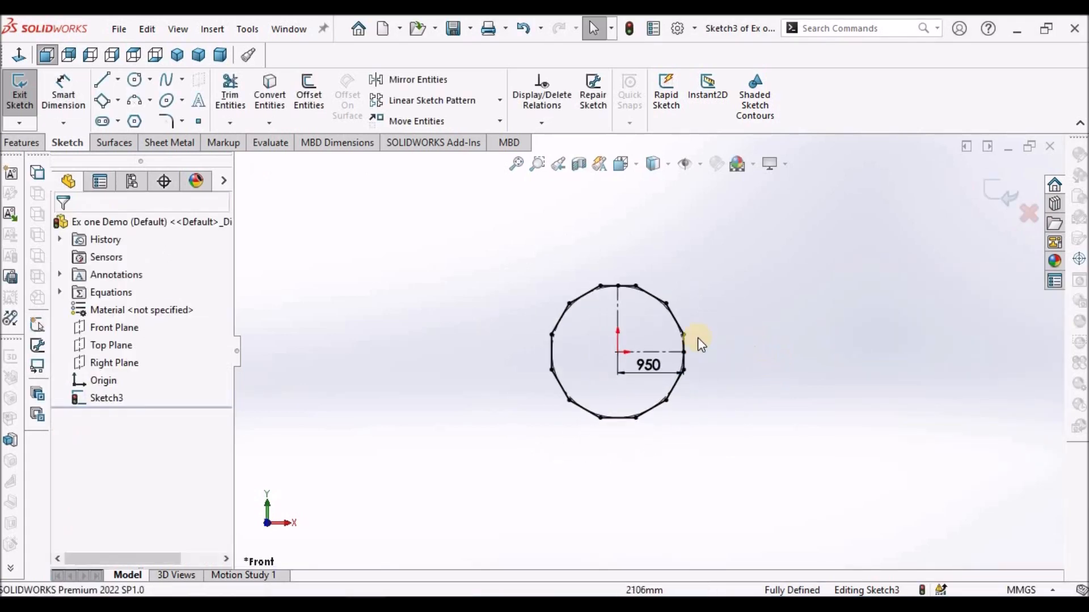
scroll(698, 338, "down", 2)
left_click(989, 186)
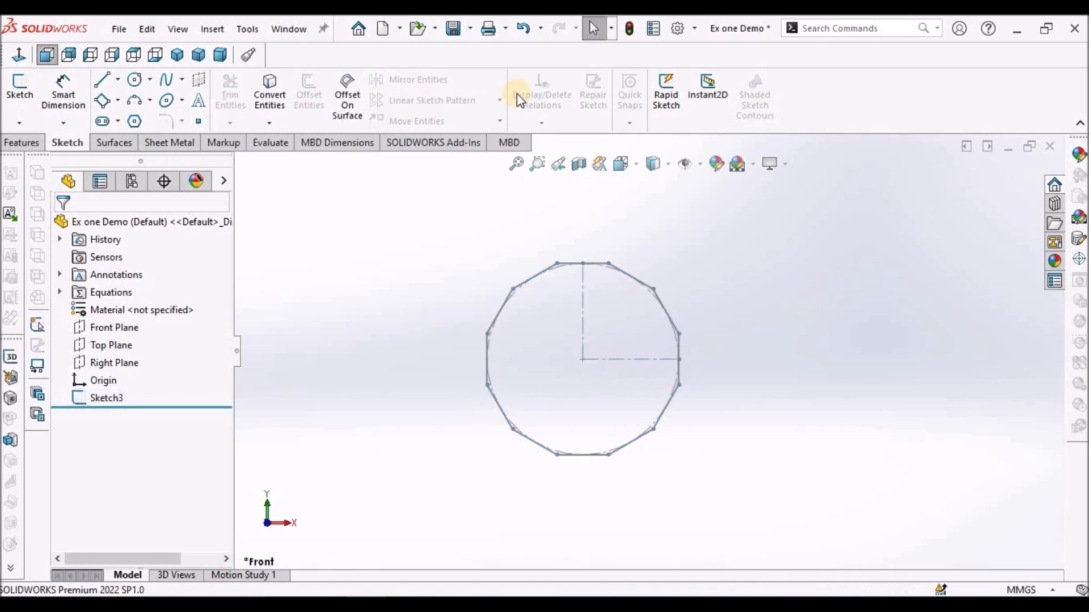
left_click(455, 29)
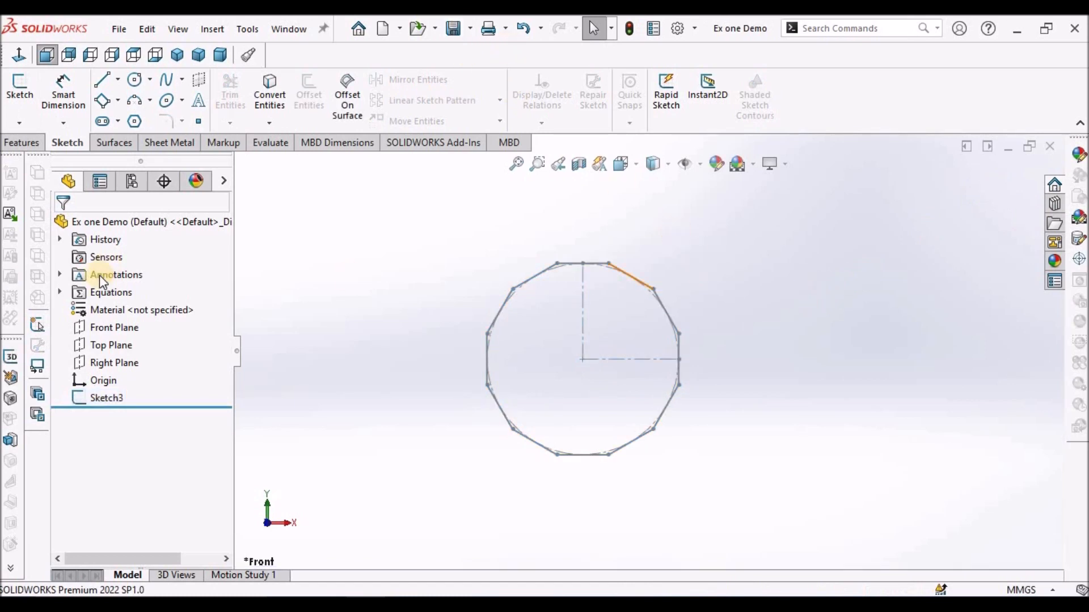
- Start a sketch on the Front Plane and convert the four consecutive polygon edges from the top edge to the right vertical edge
left_click(104, 329)
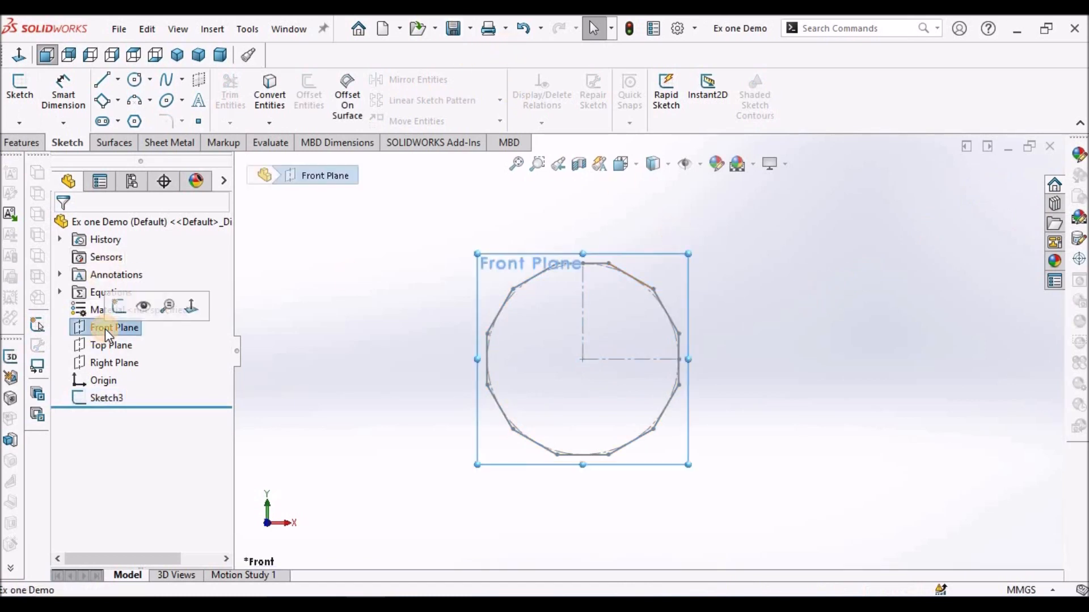
left_click(41, 98)
left_click(894, 328)
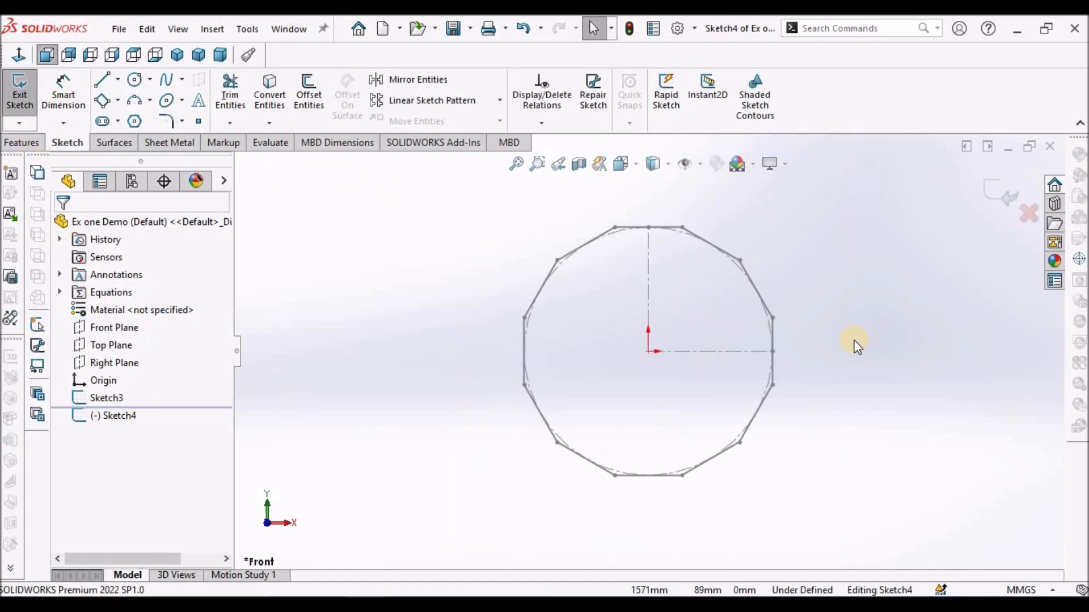
left_click(269, 96)
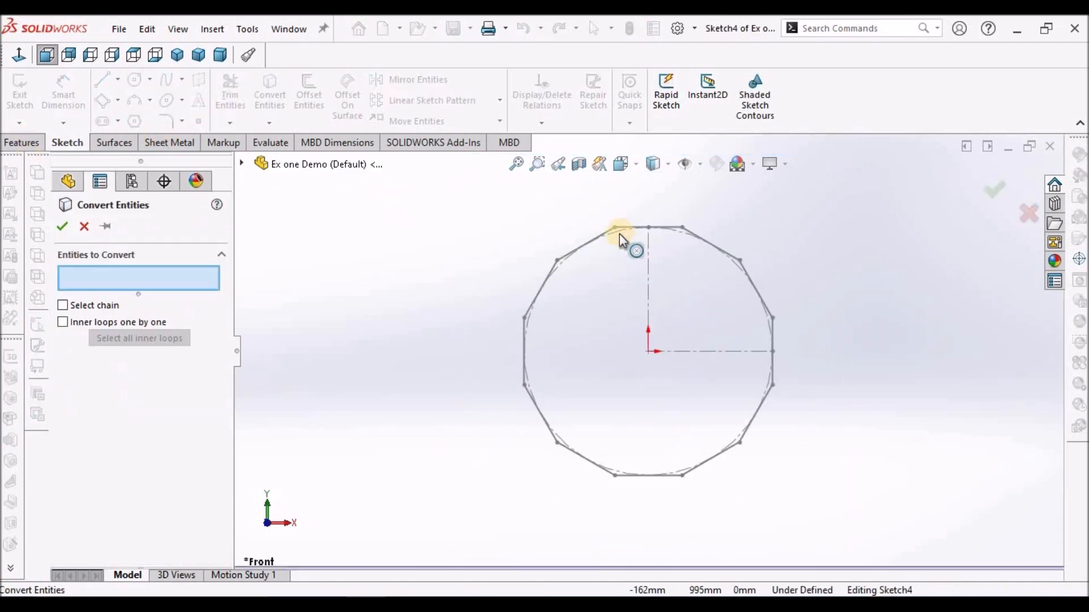
left_click(663, 227)
left_click(711, 246)
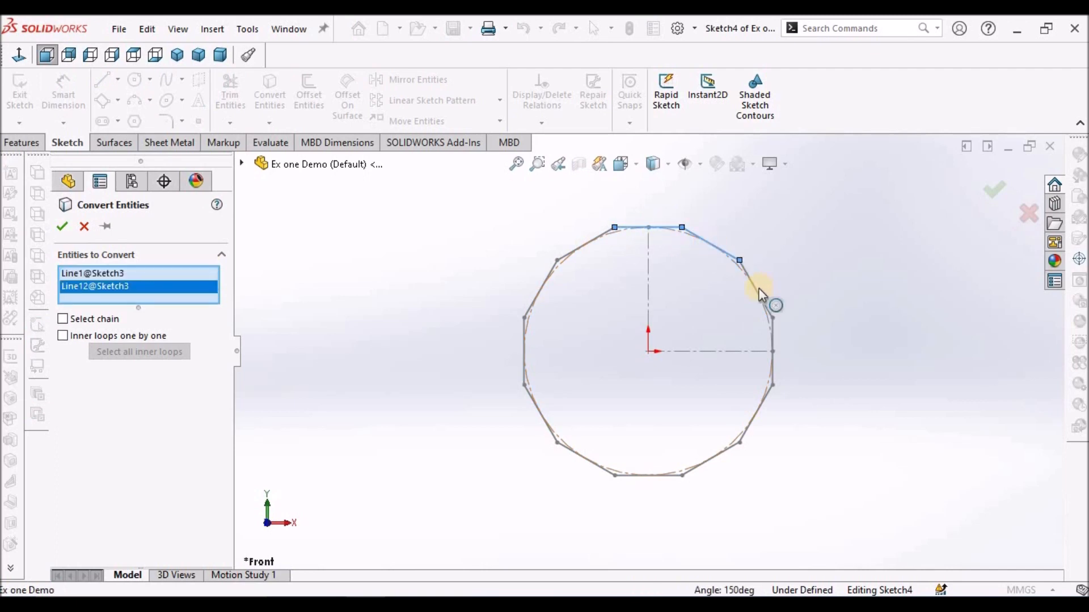
left_click(759, 297)
left_click(772, 343)
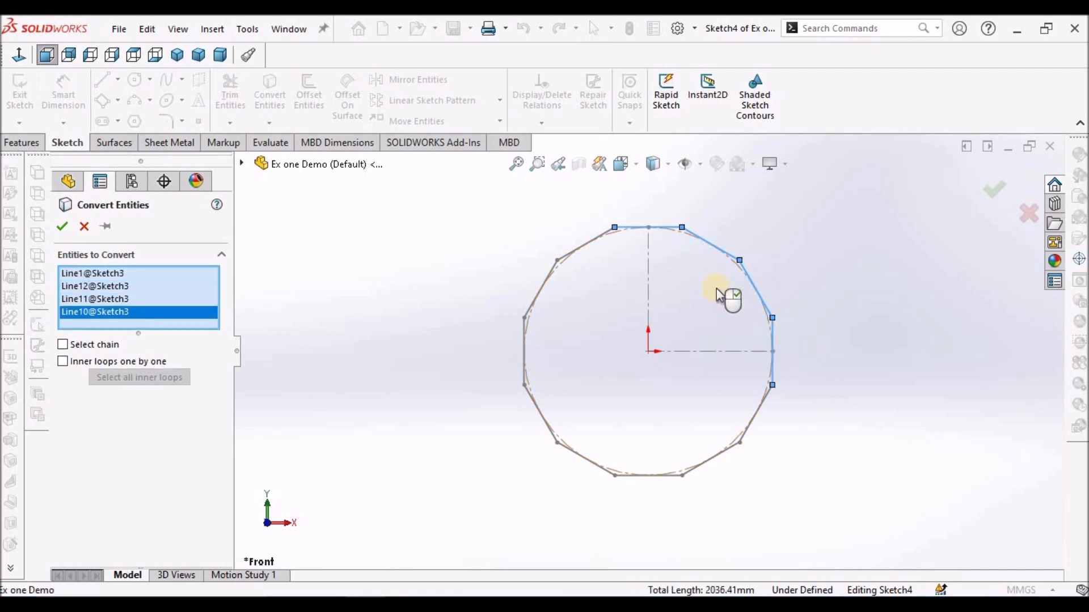
left_click(62, 228)
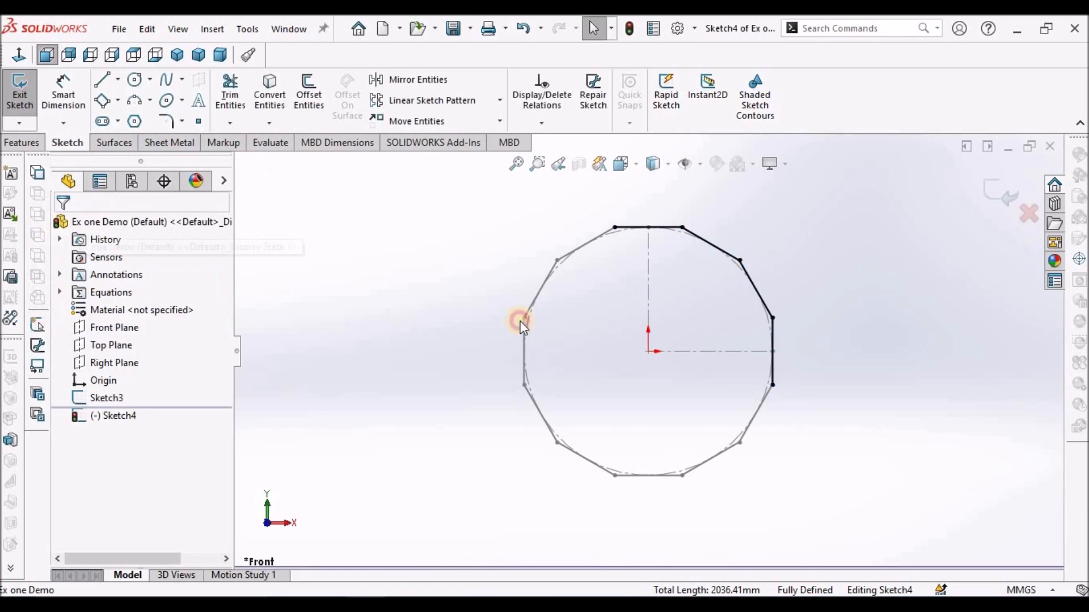
scroll(856, 349, "down", 3)
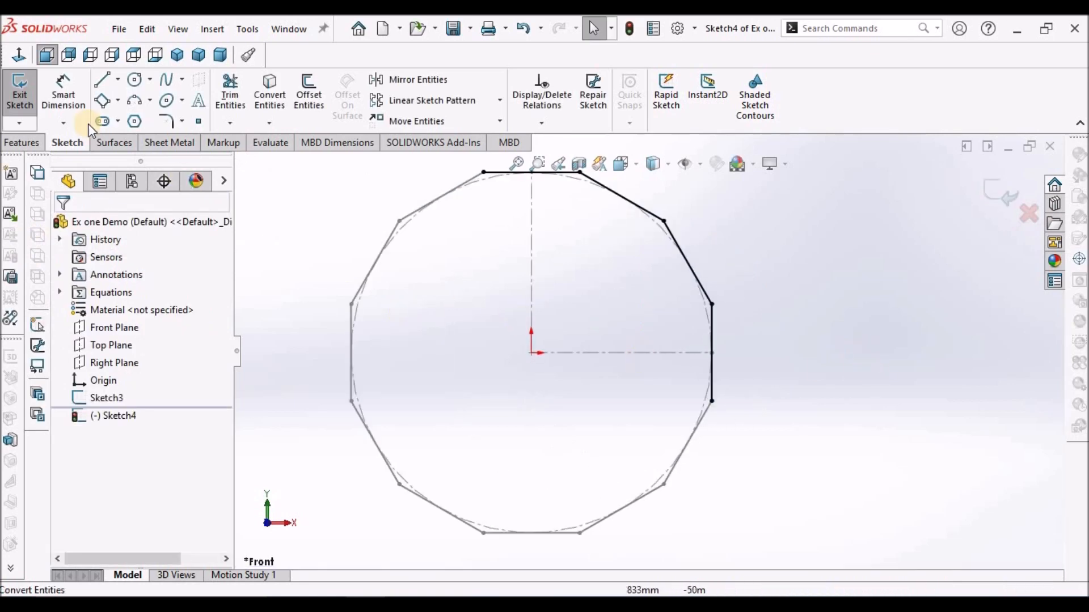
left_click(118, 79)
left_click(139, 116)
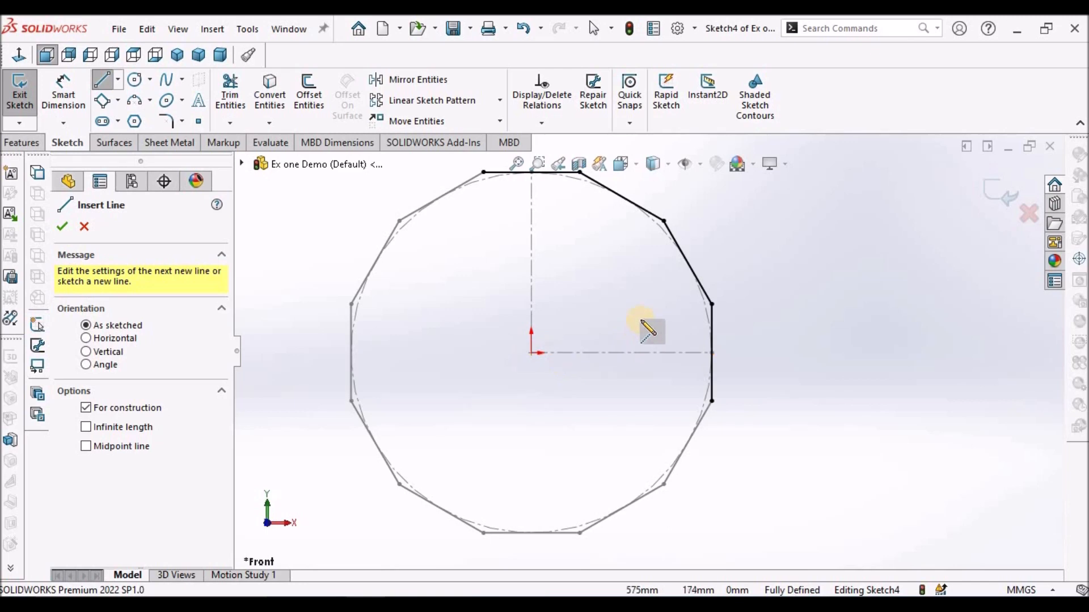
key("Escape")
- Convert the horizontal and vertical centerlines into the new sketch and make both copies construction lines
left_click(639, 351)
left_click(283, 106)
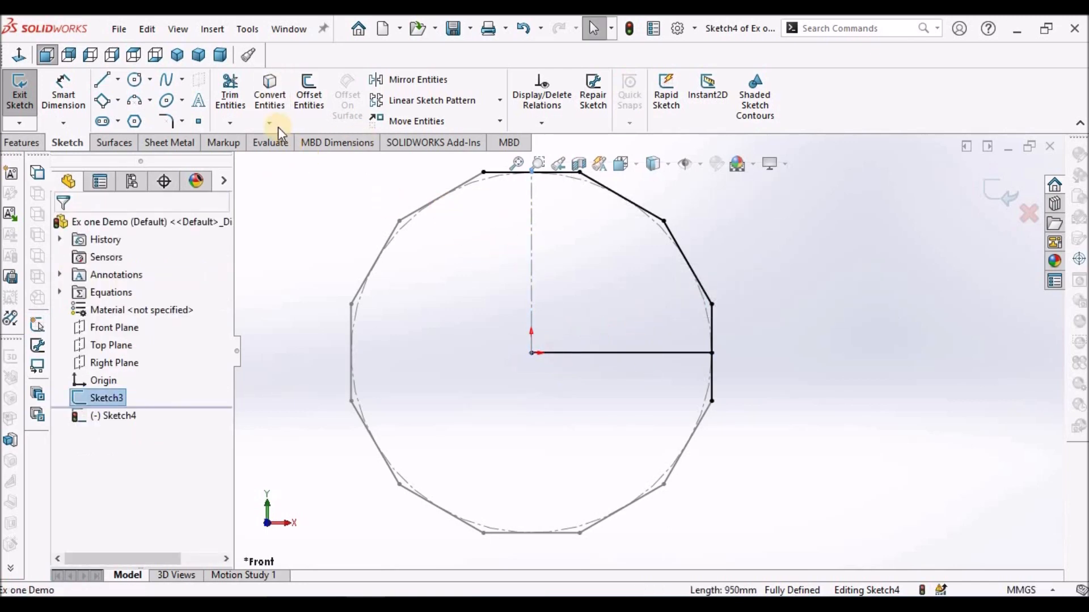
left_click(270, 93)
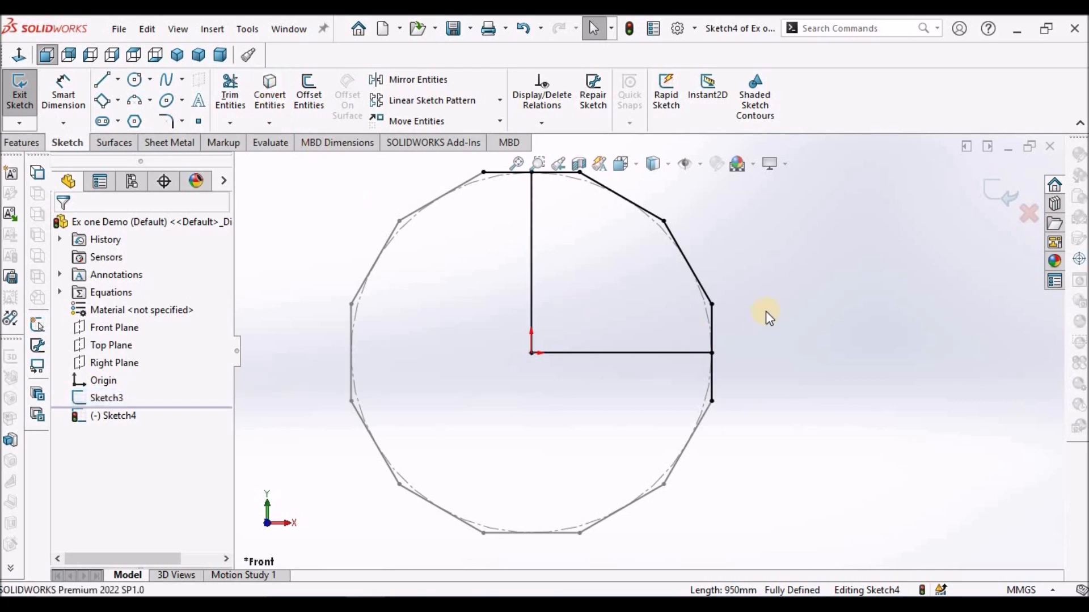
left_click(658, 353)
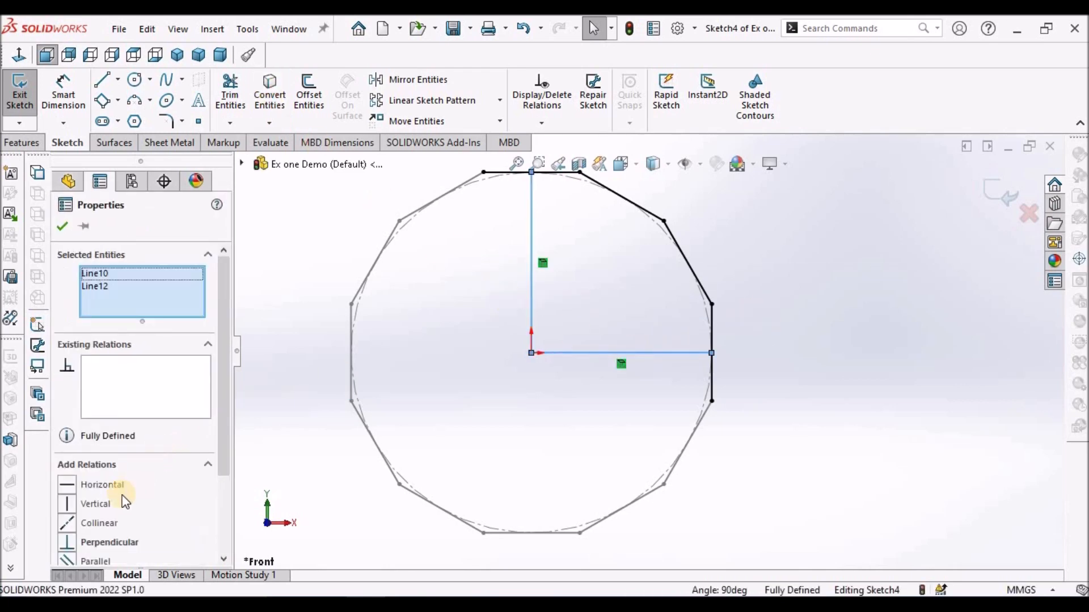
scroll(219, 471, "down", 3)
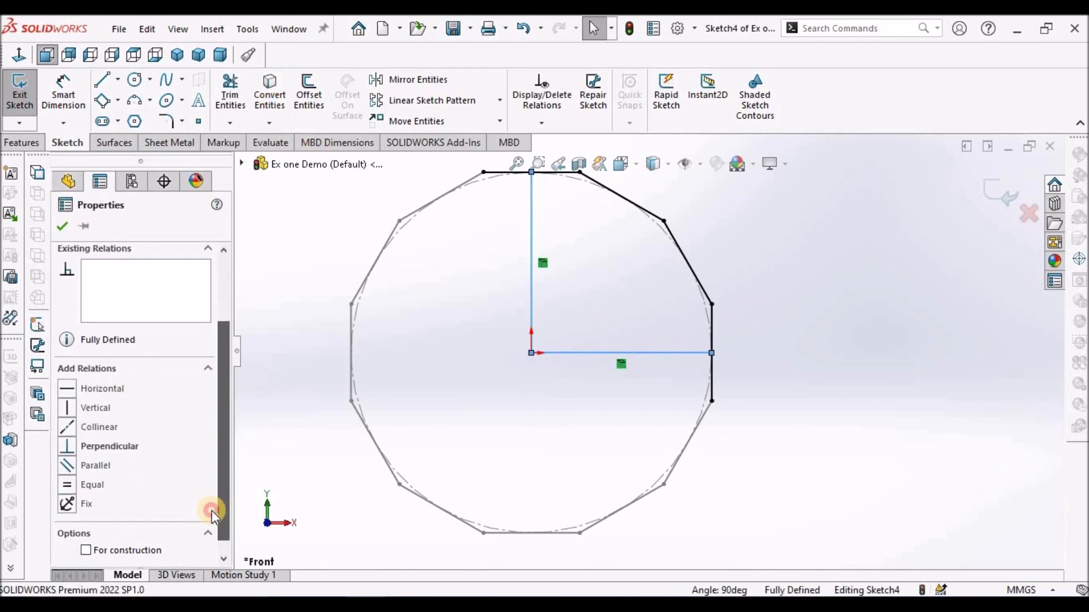
left_click(86, 550)
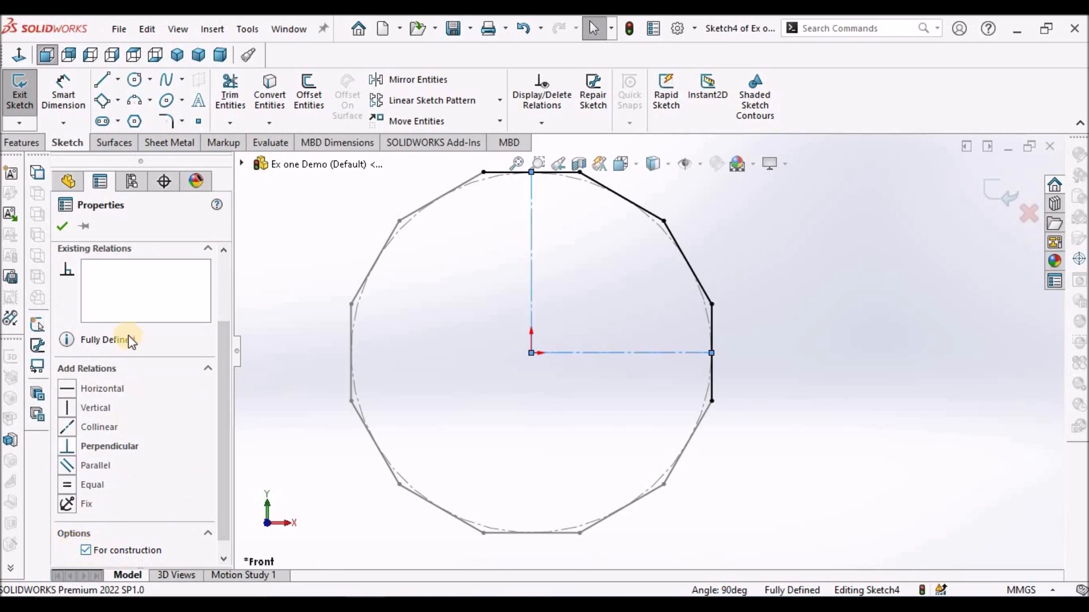
left_click(84, 227)
scroll(572, 321, "up", 3)
scroll(574, 321, "down", 3)
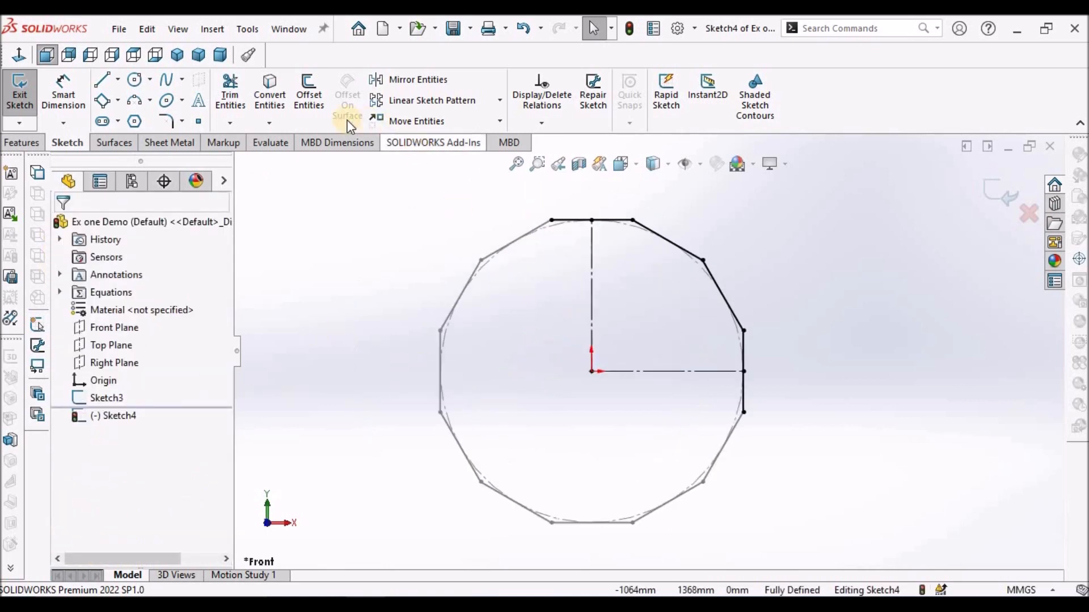
- Trim the top and right edges beyond the two centerlines, leaving a quarter of the polygon, and close the sketch
left_click(231, 90)
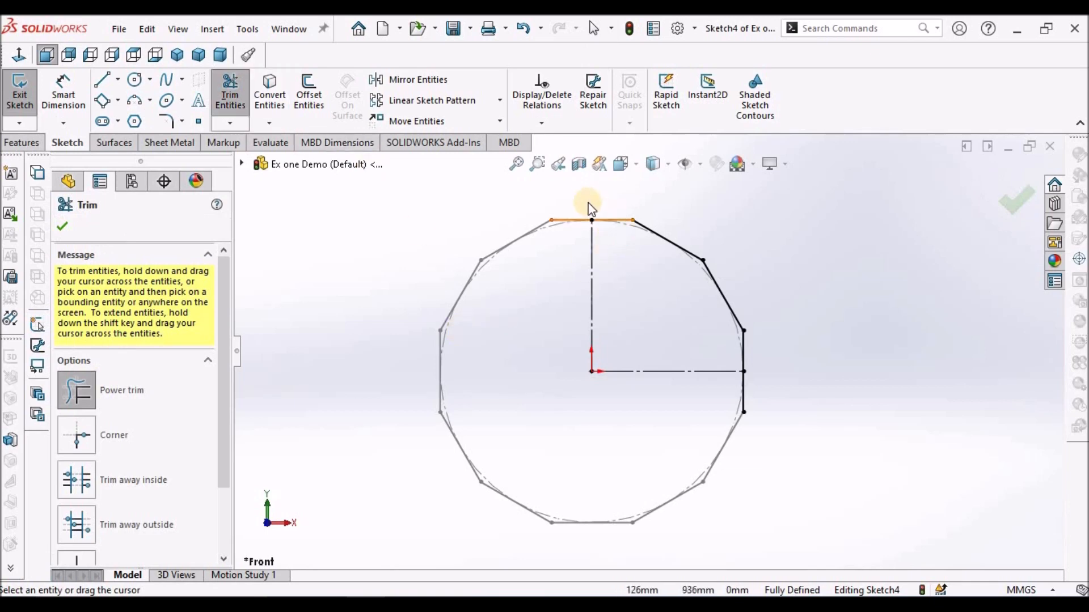
left_click_drag(725, 395, 715, 397)
left_click(65, 228)
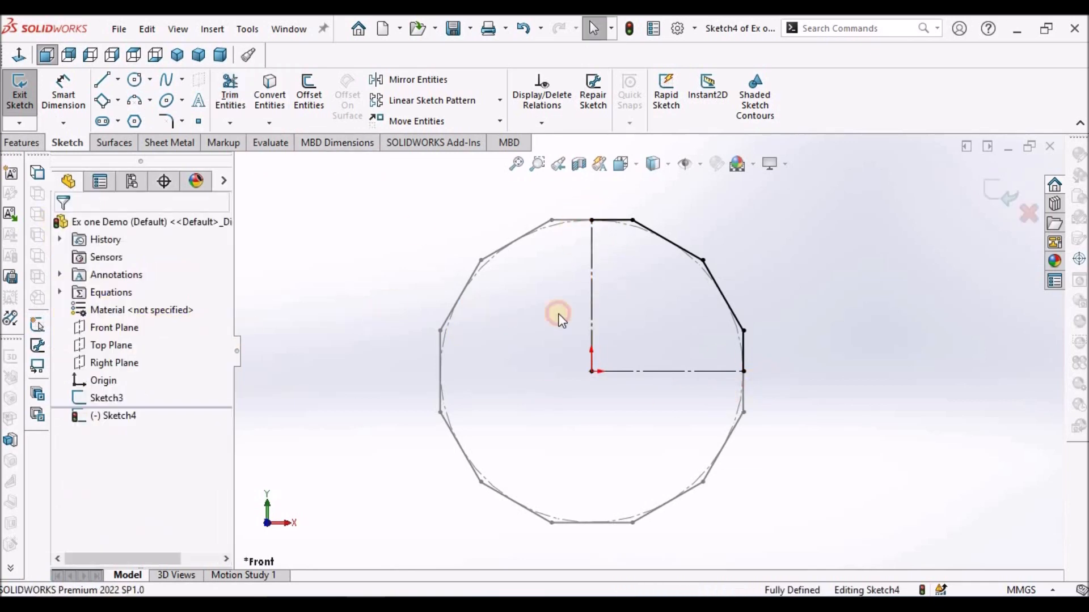
scroll(669, 312, "down", 3)
scroll(652, 331, "up", 3)
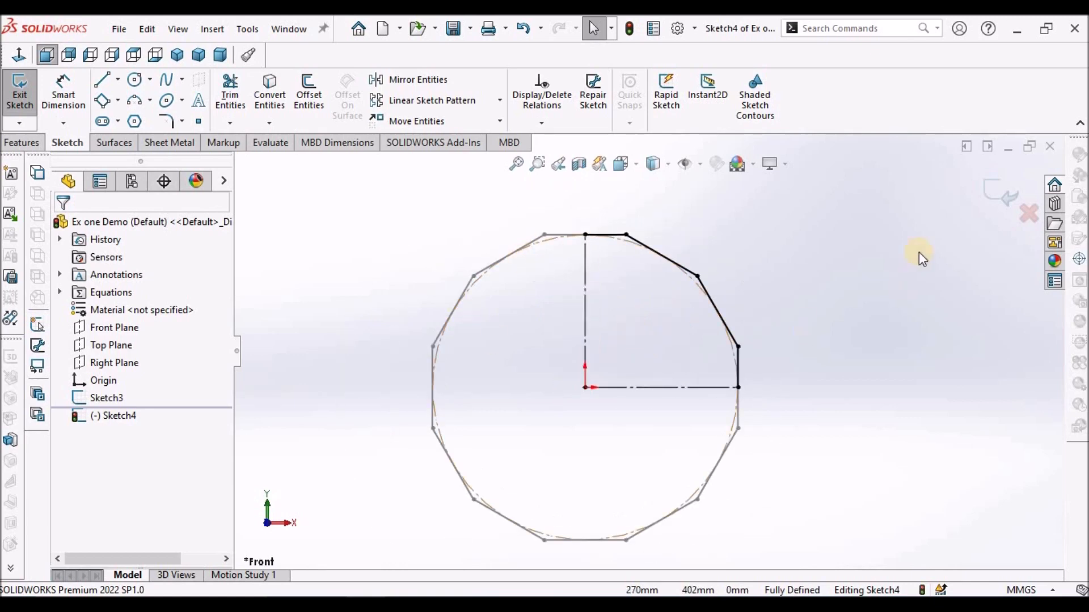
left_click(1000, 197)
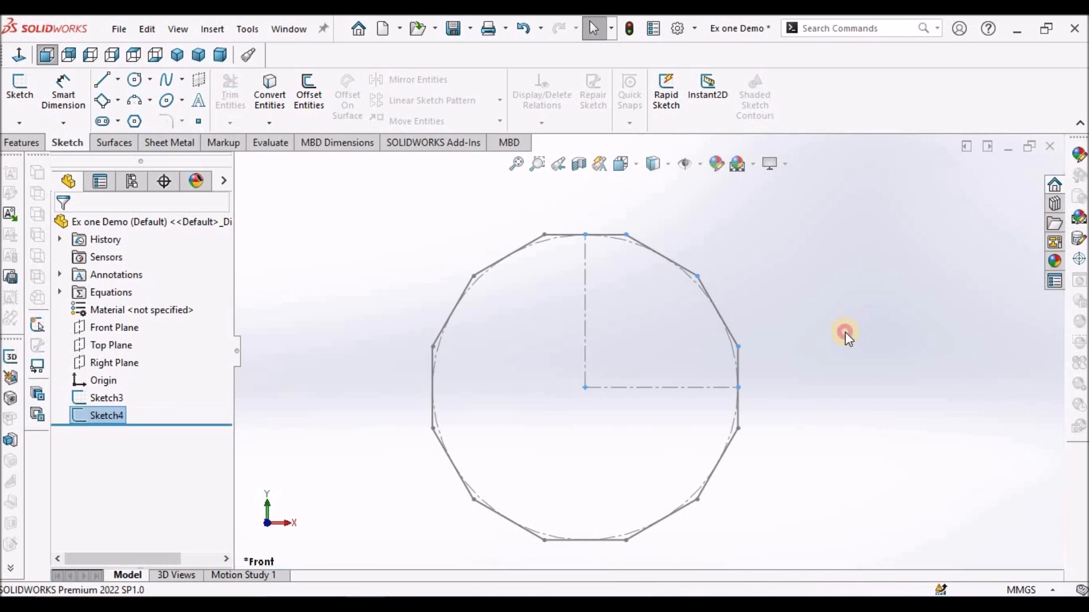
- Hide the full polygon sketch, Sketch3, leaving the quarter profile shown
right_click(108, 397)
left_click(116, 270)
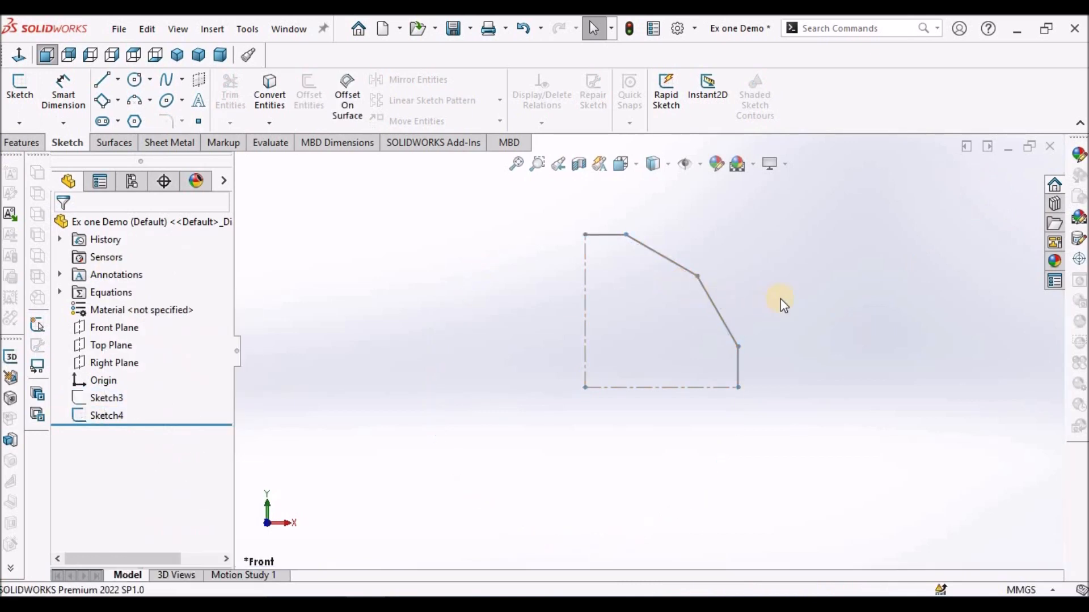
scroll(692, 311, "down", 2)
mouse_move(689, 308)
middle_mouse_down()
mouse_move(654, 338)
mouse_move(678, 355)
middle_mouse_up()
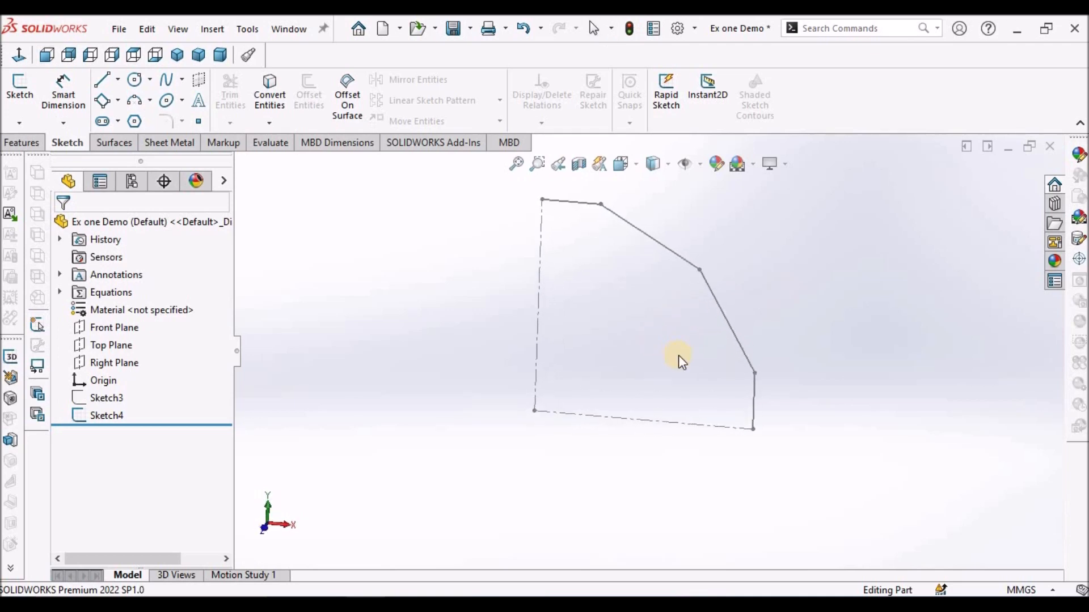
- Start a sketch on the Top Plane and draw a circle about 491 mm in diameter near the path's lower end
left_click(121, 344)
left_click(21, 100)
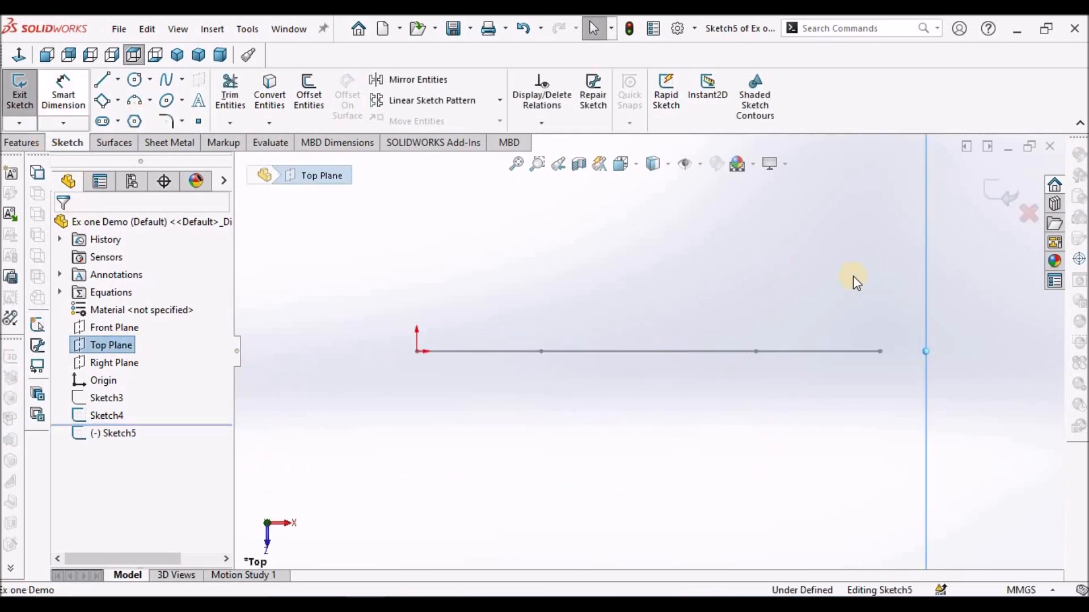
mouse_move(729, 343)
middle_mouse_down()
mouse_move(722, 278)
mouse_move(661, 267)
mouse_move(713, 279)
mouse_move(687, 418)
mouse_move(732, 408)
mouse_move(736, 365)
mouse_move(722, 385)
mouse_move(738, 403)
middle_mouse_up()
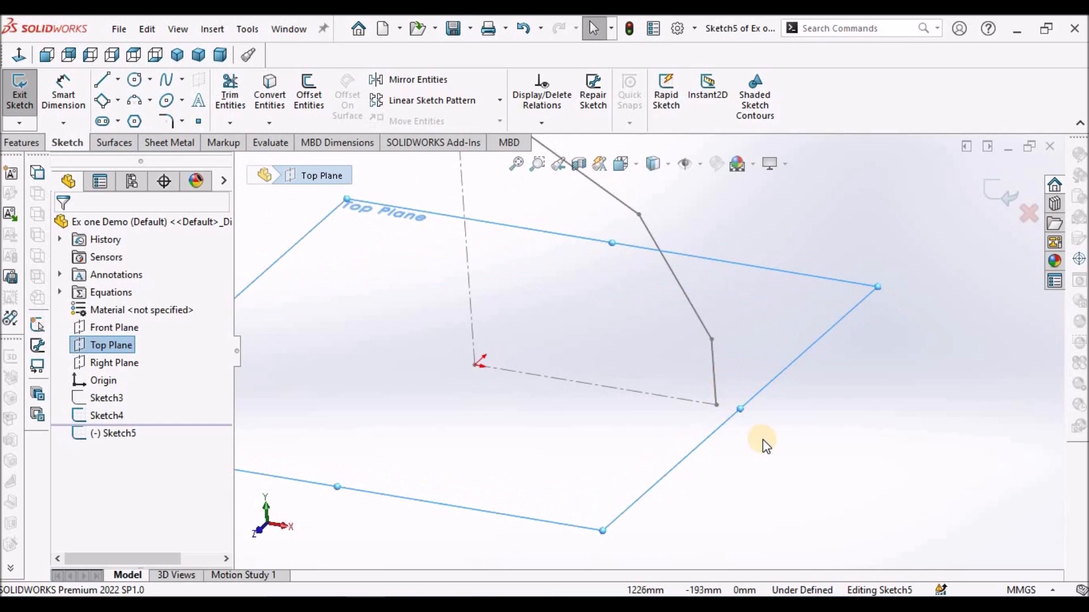
left_click(138, 83)
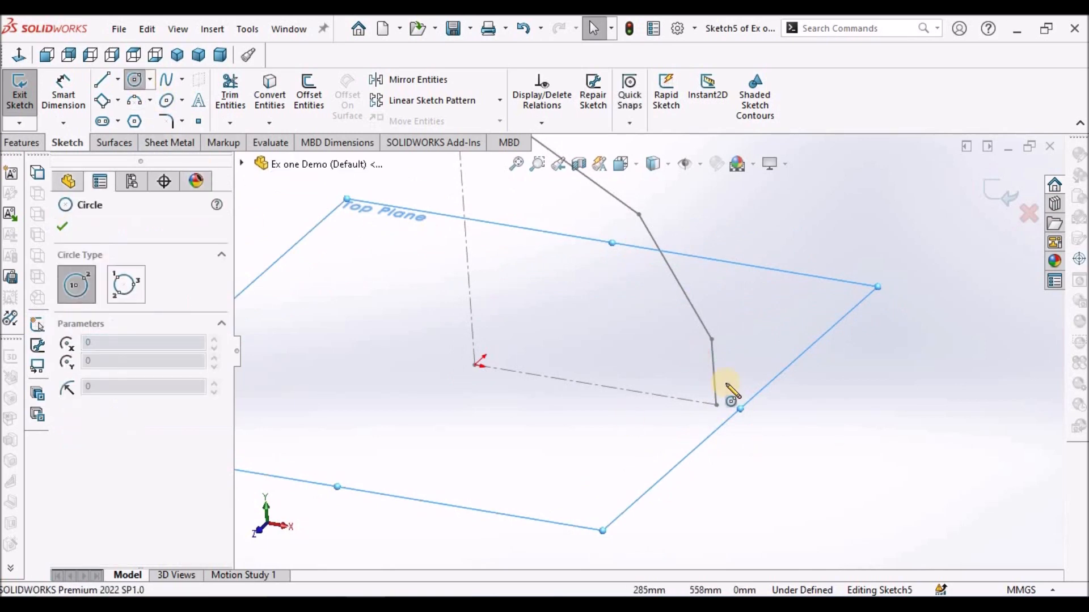
left_click(746, 393)
left_click(799, 371)
right_click(844, 302)
left_click(847, 305)
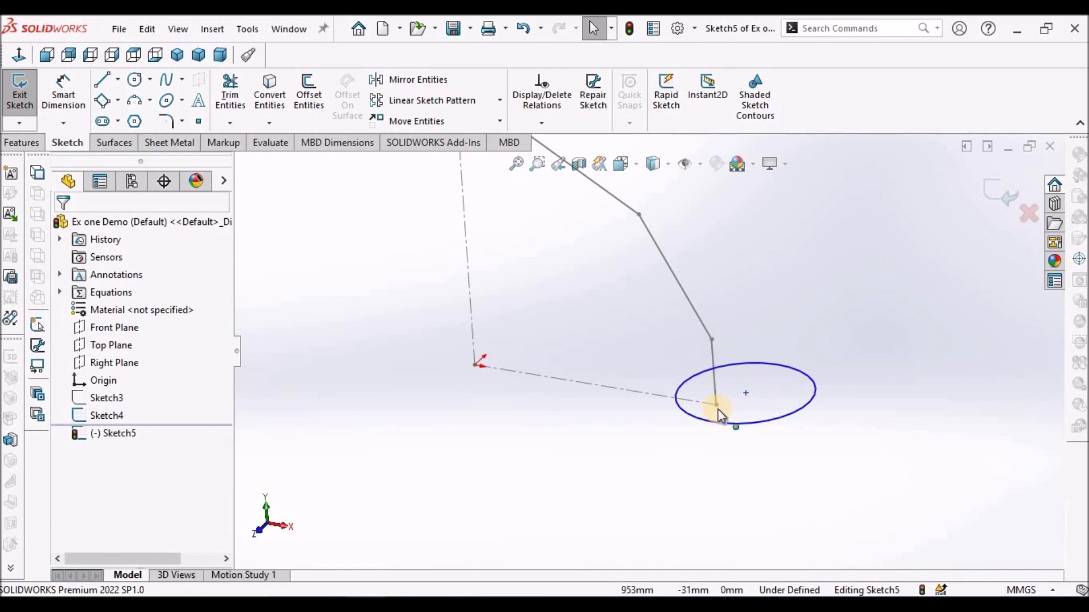
- Make the circle's centre coincident with the lower end point of the quarter-polygon path
left_click(716, 404)
left_click(746, 393, "ctrl")
left_click(69, 522)
left_click(63, 227)
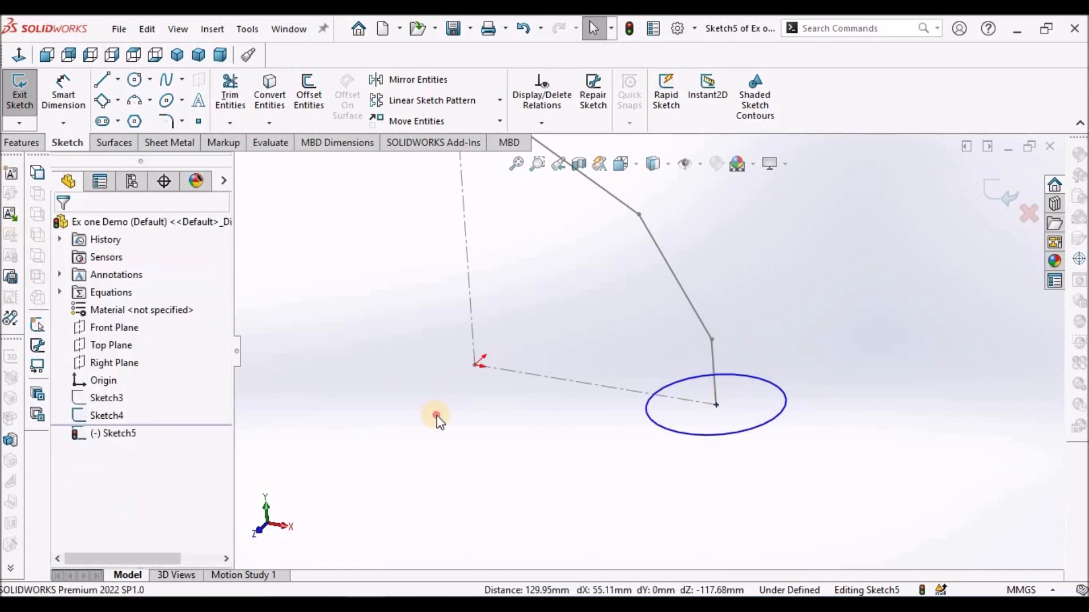
- Dimension the circle's diameter as 550 mm and close the sketch
scroll(706, 405, "up", 2)
middle_click_drag(740, 396, 747, 406)
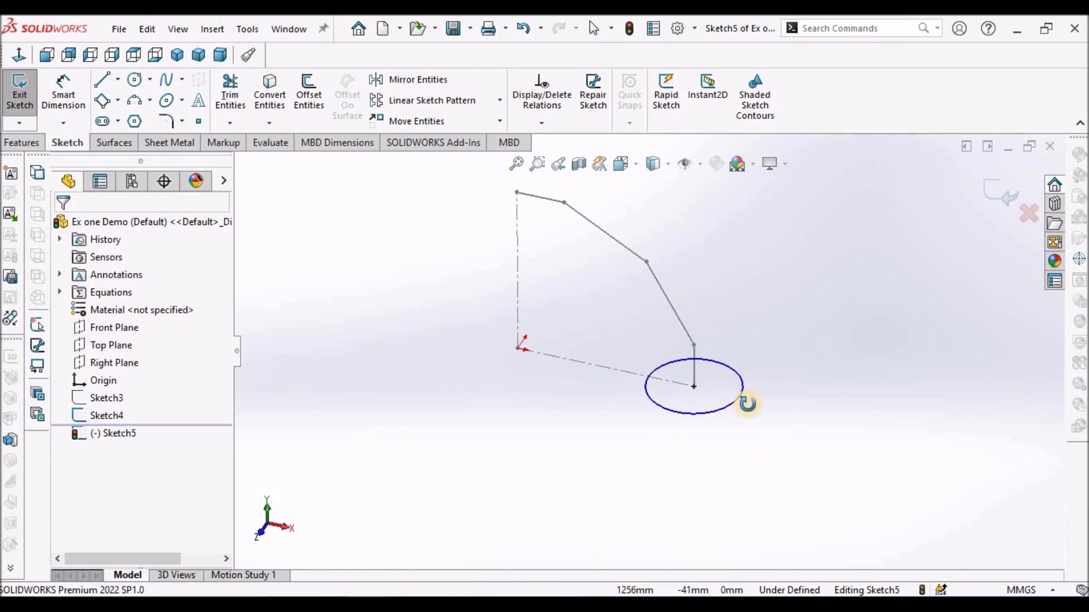
left_click(84, 83)
left_click(696, 412)
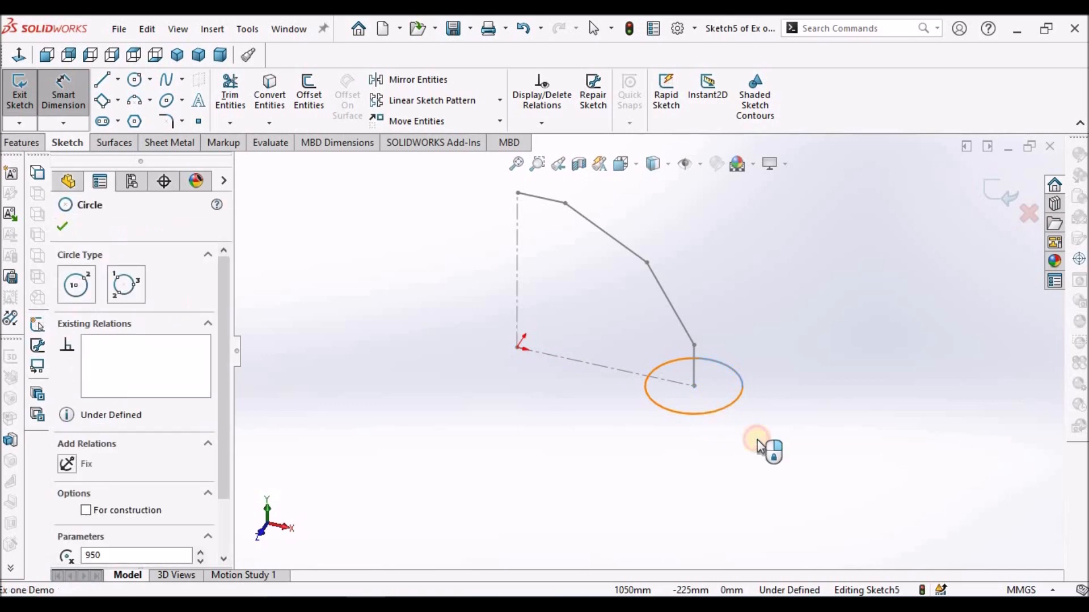
left_click(761, 446)
type("550")
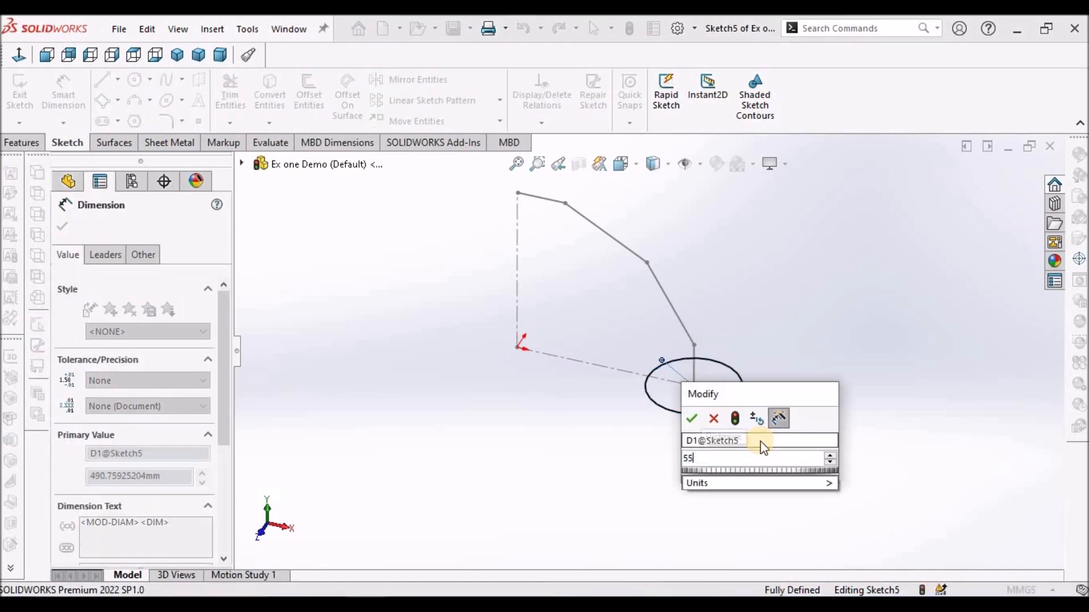
key("Return")
right_click(767, 314)
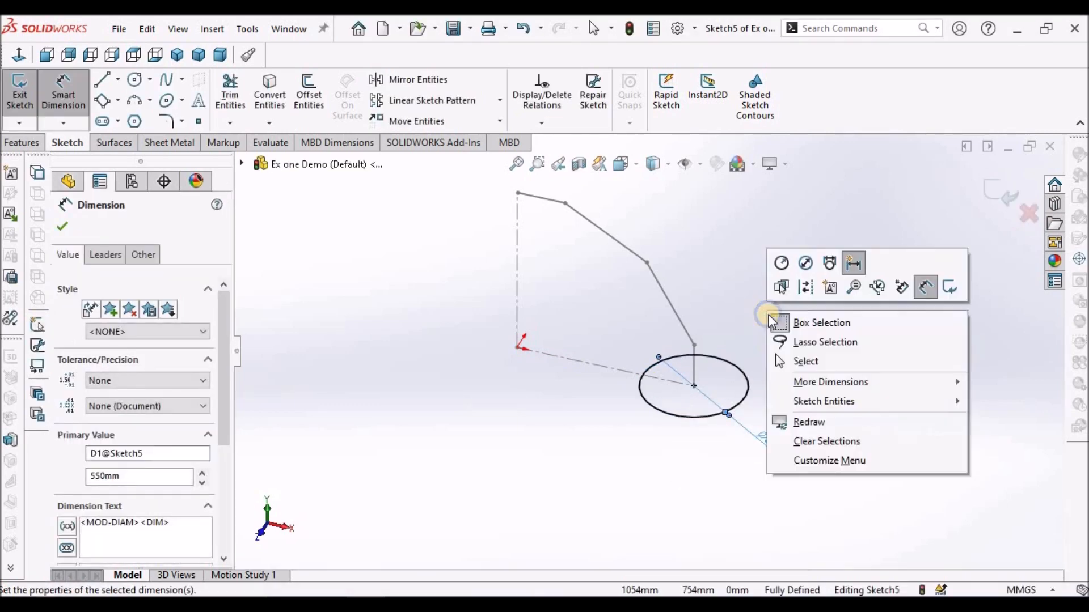
left_click(804, 358)
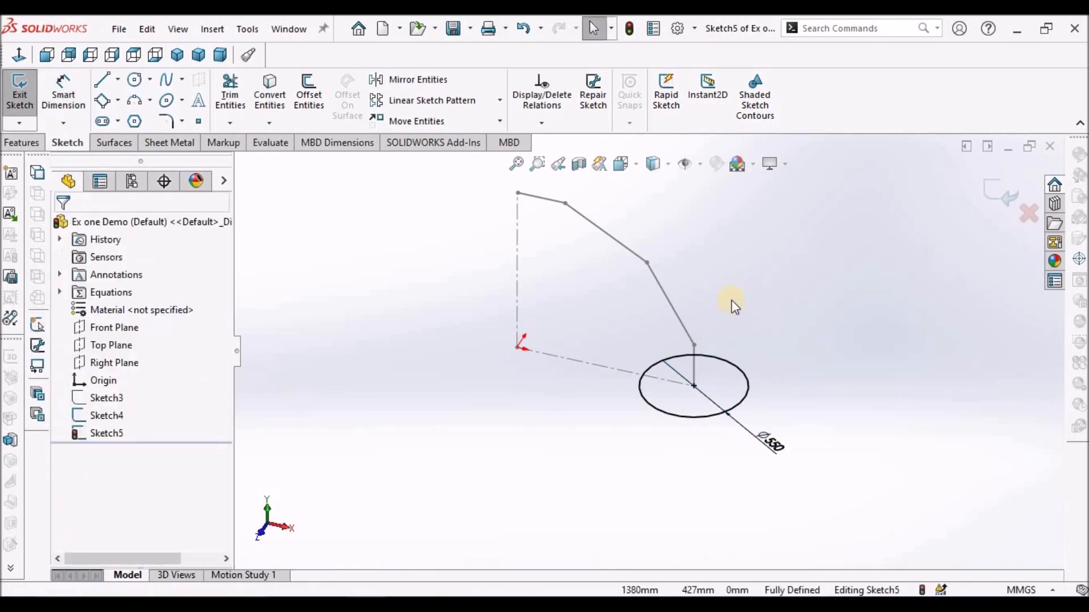
key("ctrl+b")
- Create a Swept Boss/Base using the 550 mm circle as profile and the quarter-polygon sketch as path
mouse_move(743, 361)
middle_mouse_down()
mouse_move(714, 362)
mouse_move(732, 284)
mouse_move(747, 303)
mouse_move(700, 347)
mouse_move(669, 357)
middle_mouse_up()
left_click(23, 142)
left_click(149, 80)
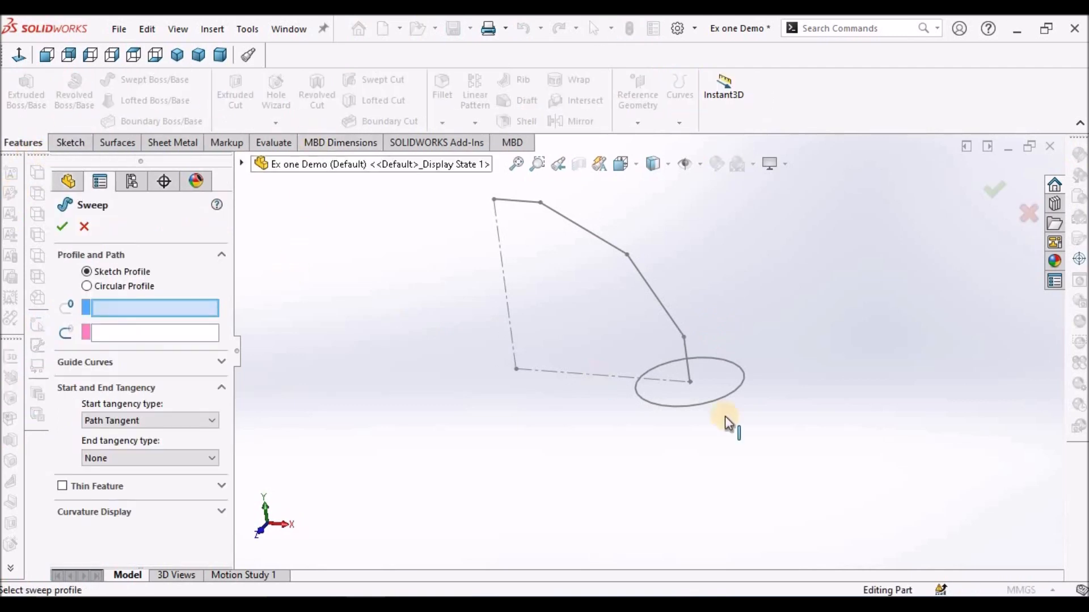
left_click(729, 398)
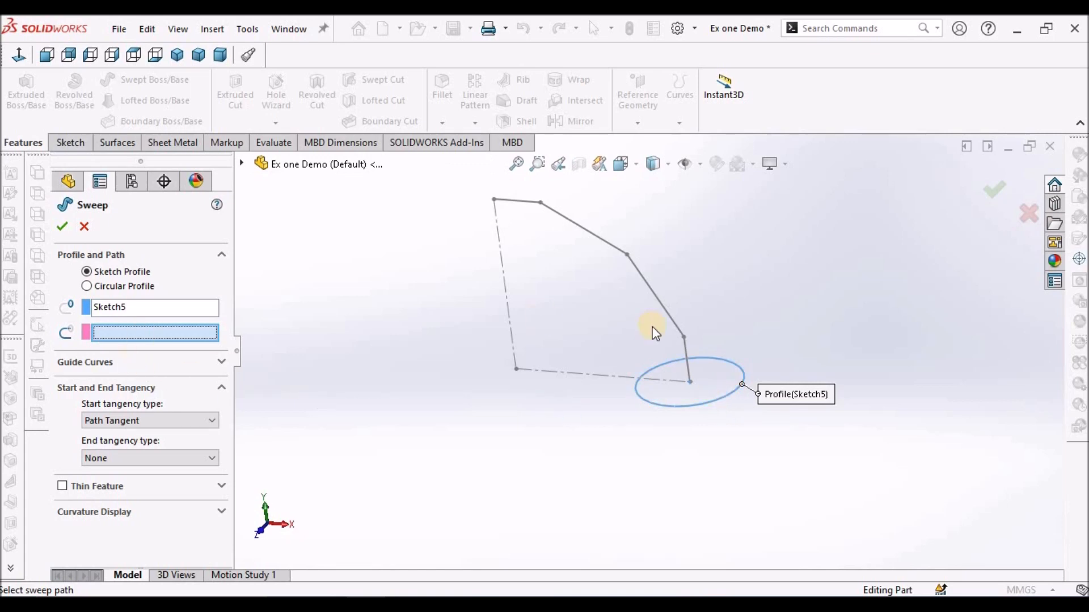
left_click(683, 344)
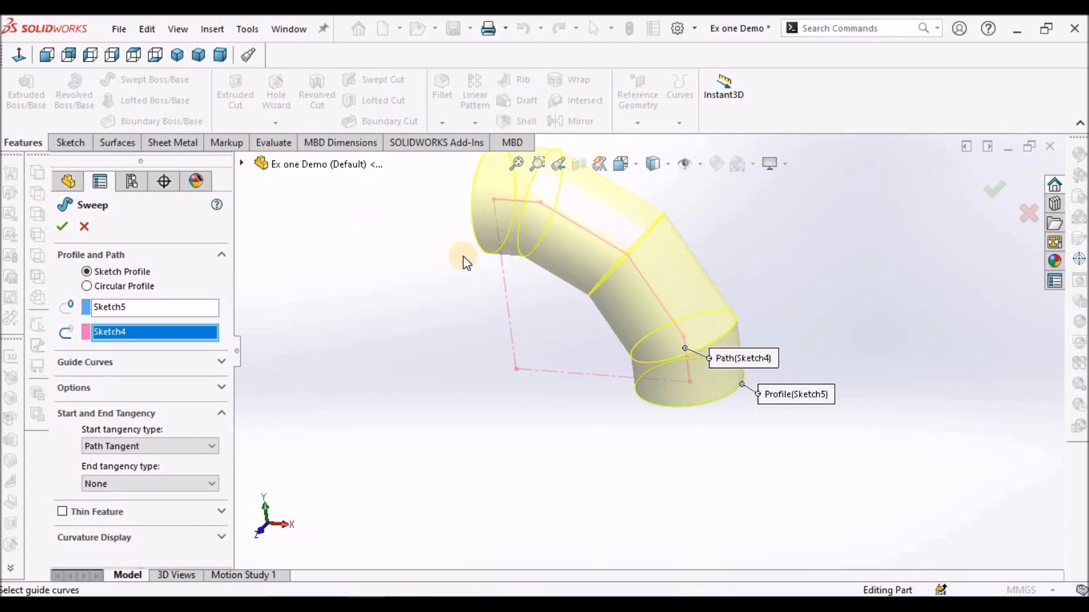
middle_click_drag(520, 262, 629, 274)
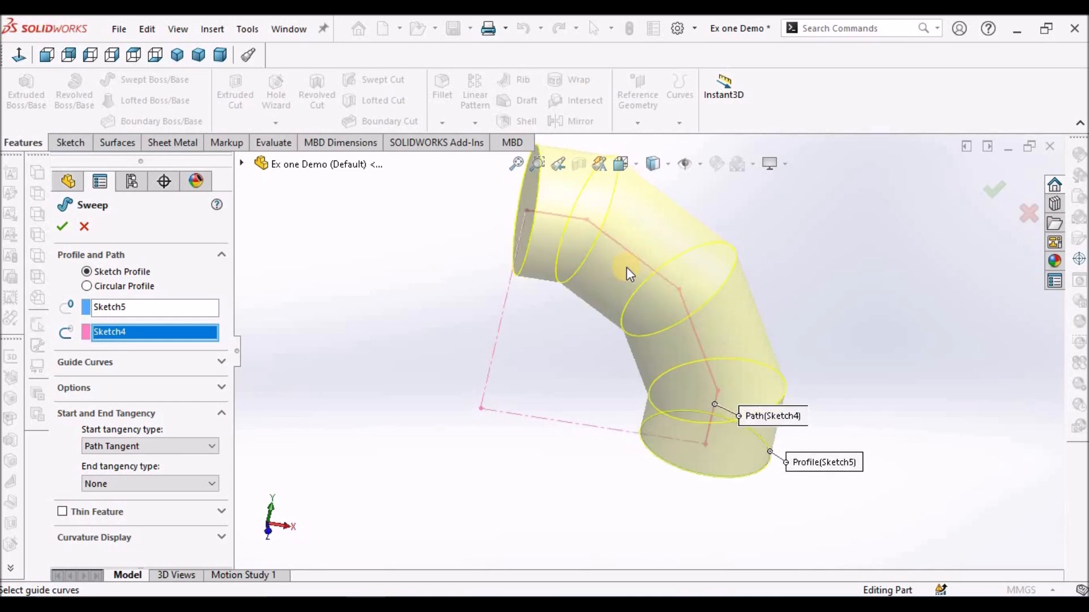
left_click(62, 227)
- Shell the swept elbow with a 6.5 mm wall thickness, removing the two circular end faces
mouse_move(705, 368)
middle_mouse_down()
mouse_move(708, 351)
mouse_move(765, 355)
mouse_move(703, 367)
mouse_move(711, 388)
middle_mouse_up()
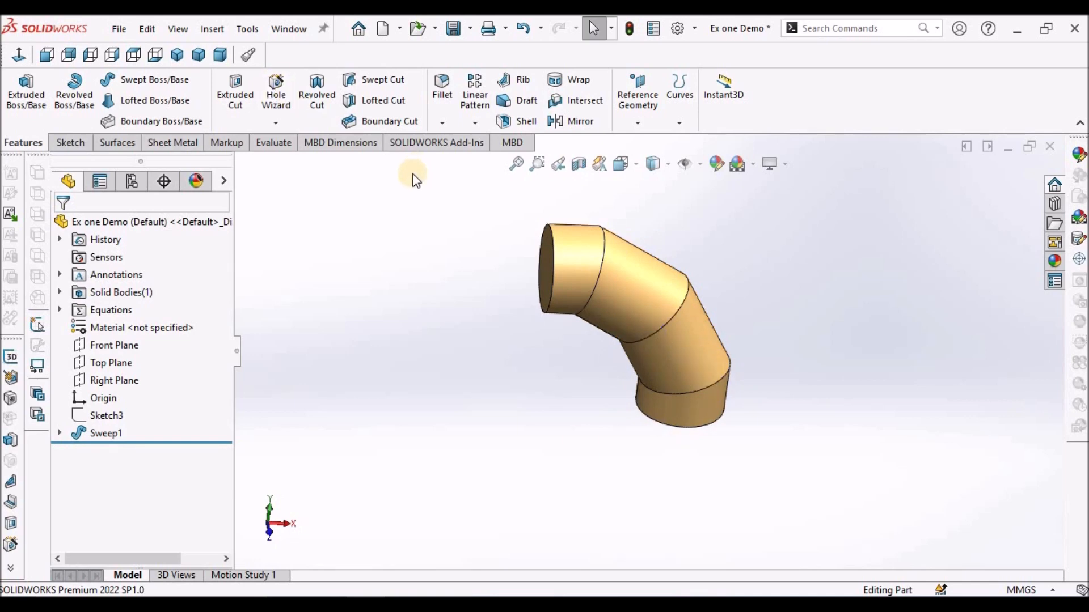
left_click(522, 120)
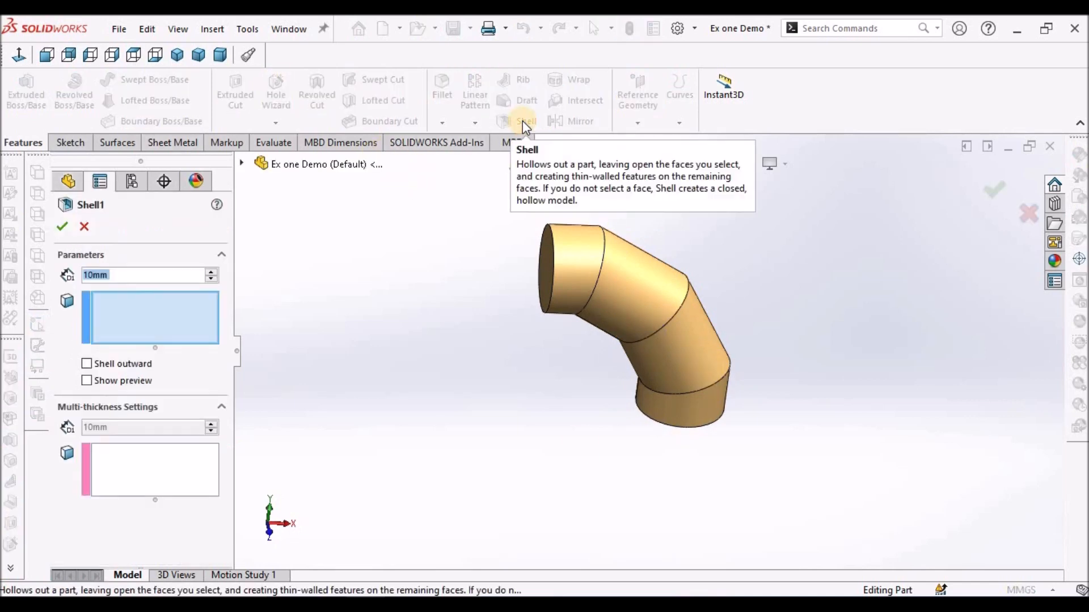
type("6.5")
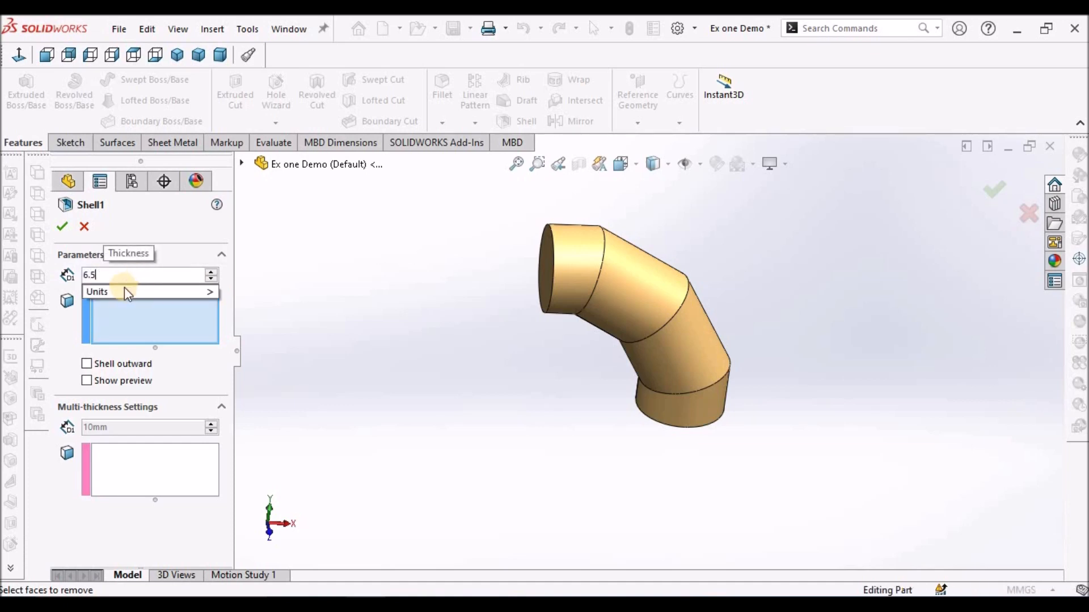
left_click(131, 314)
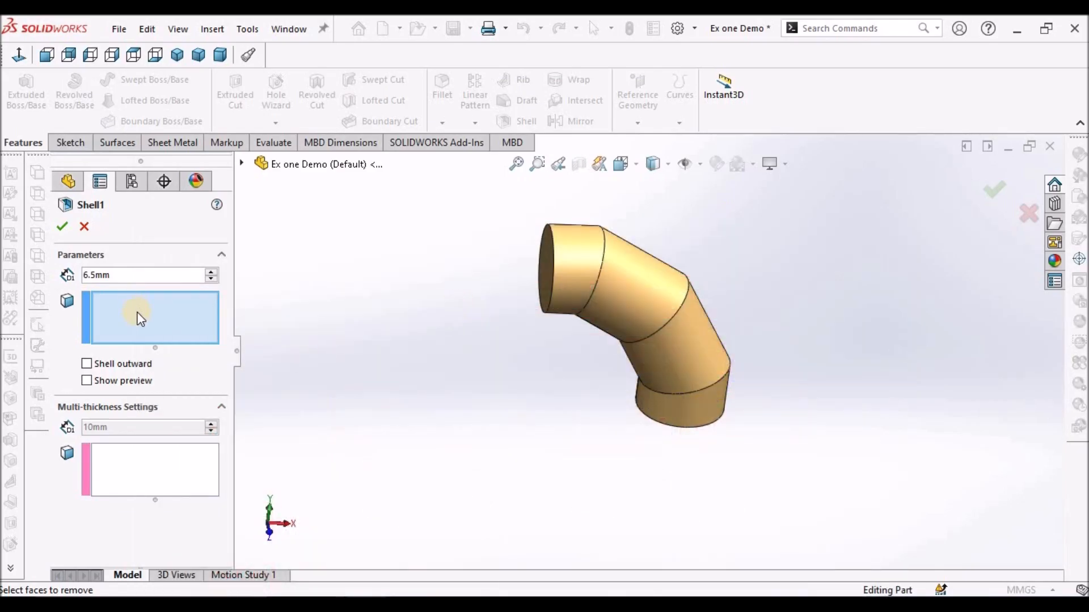
middle_click_drag(600, 250, 590, 180)
left_click(598, 276)
left_click(696, 395)
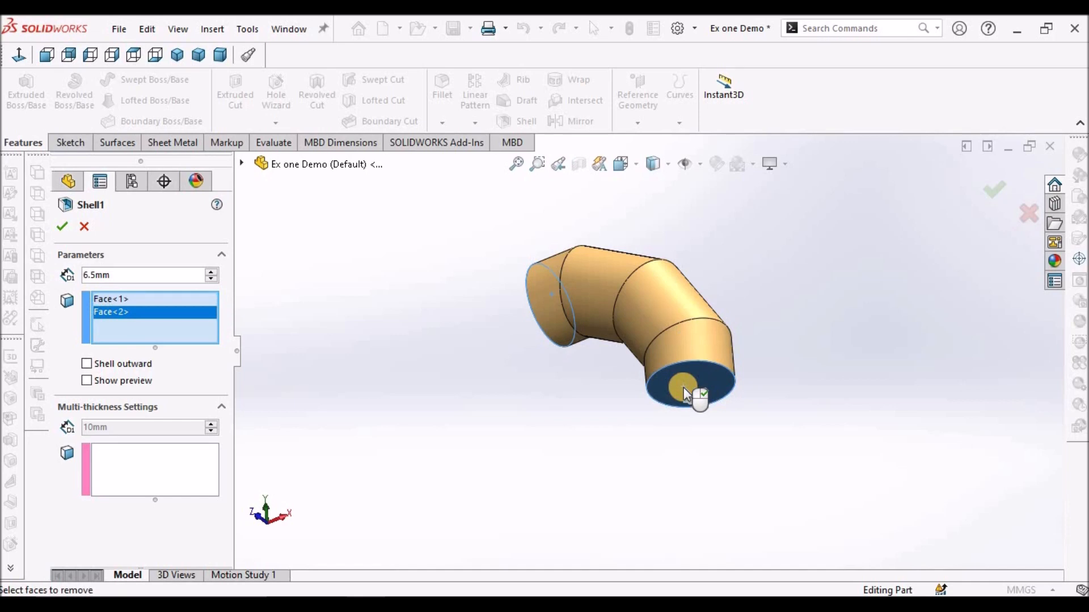
scroll(641, 340, "up", 3)
mouse_move(640, 337)
middle_mouse_down()
mouse_move(698, 477)
mouse_move(644, 340)
middle_mouse_up()
scroll(644, 340, "down", 2)
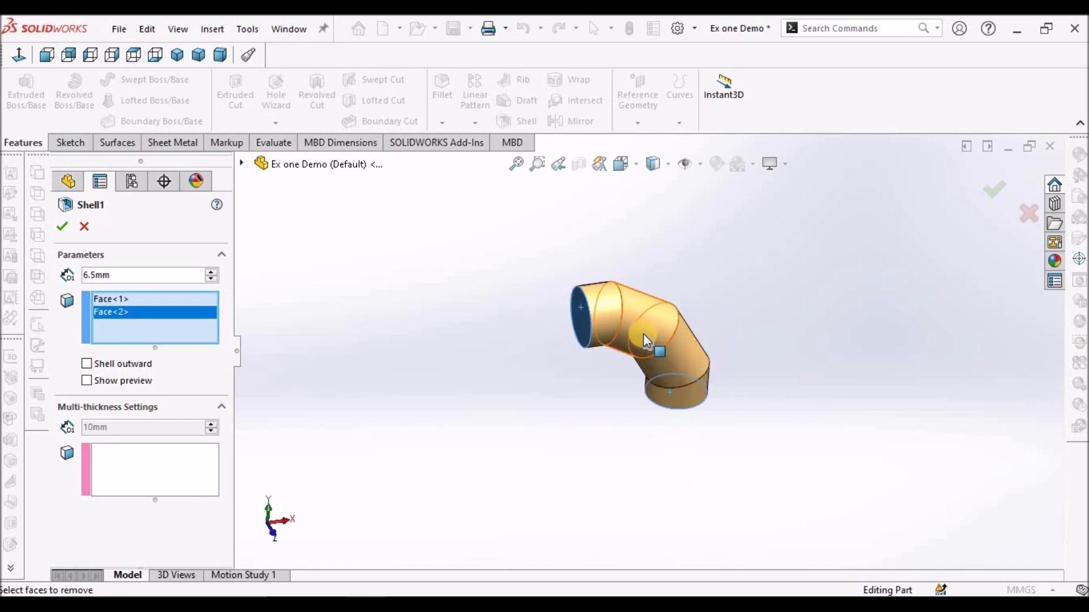
left_click(62, 226)
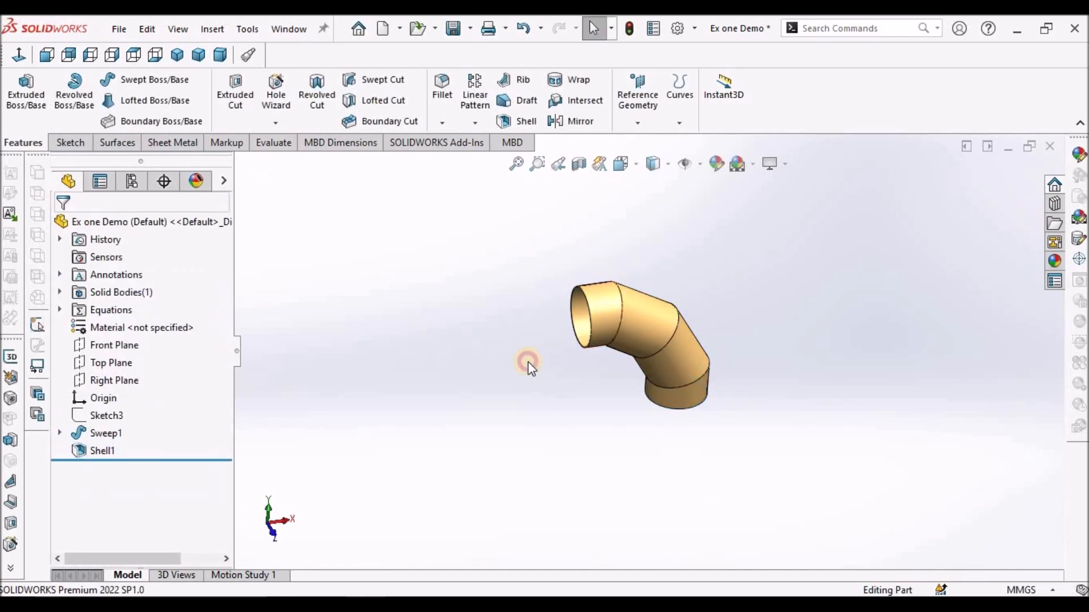
- Start a sketch on the Front Plane and draw a circle about 1937 mm in diameter centred on the origin
scroll(605, 327, "down", 4)
middle_click_drag(640, 347, 518, 431)
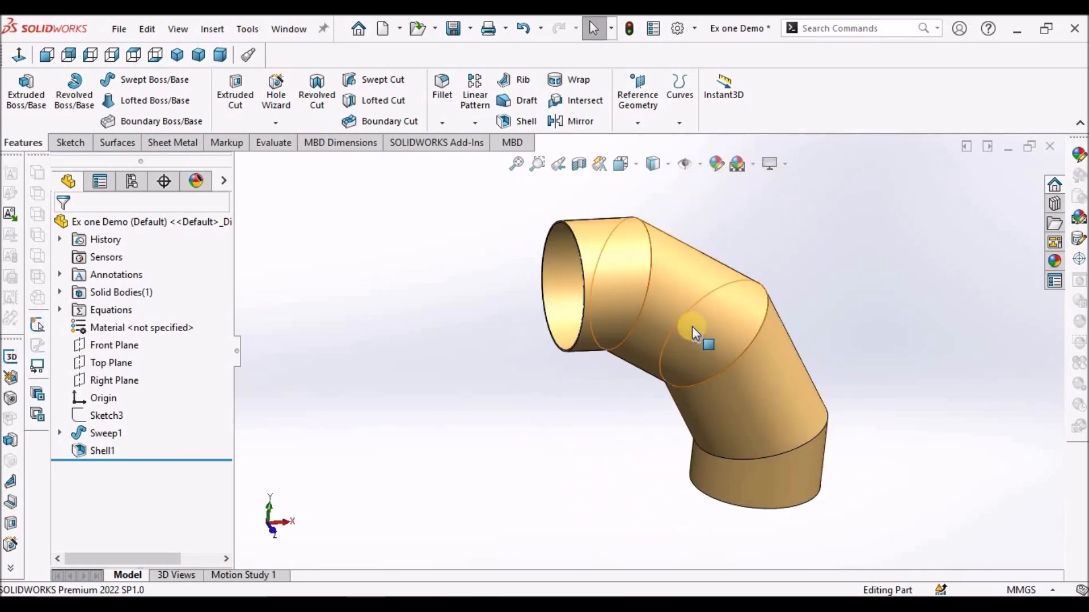
left_click(102, 350)
left_click(70, 142)
left_click(19, 91)
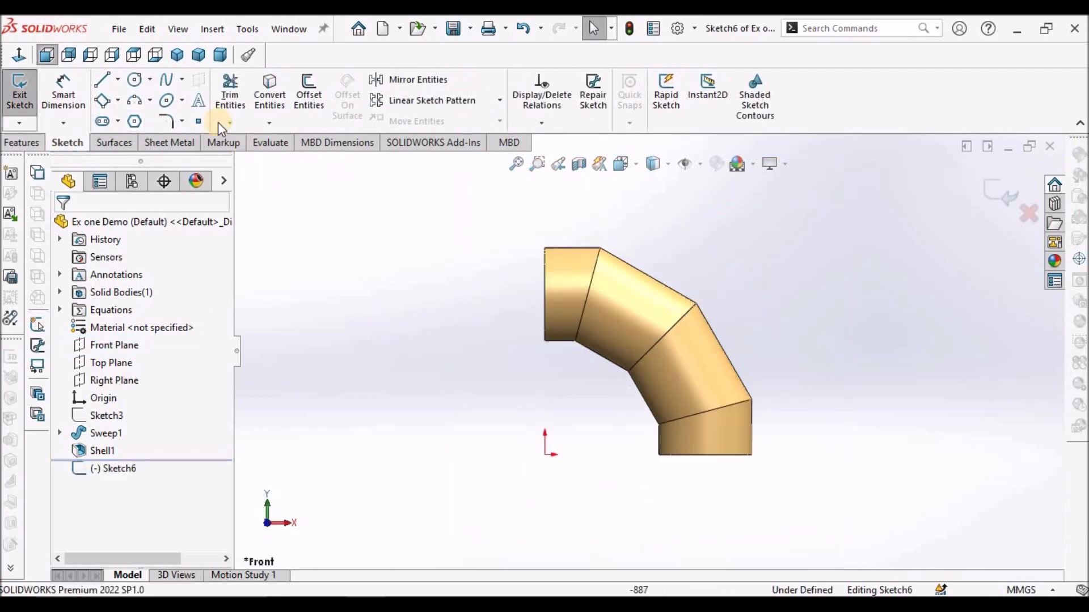
left_click(134, 81)
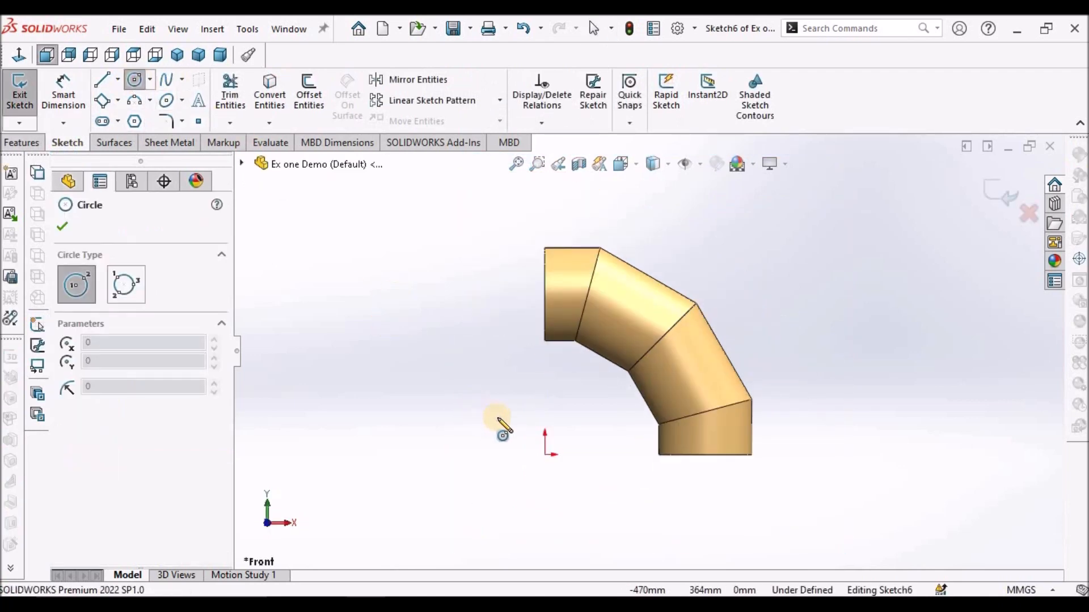
left_click(544, 454)
left_click(685, 370)
right_click(431, 258)
left_click(458, 262)
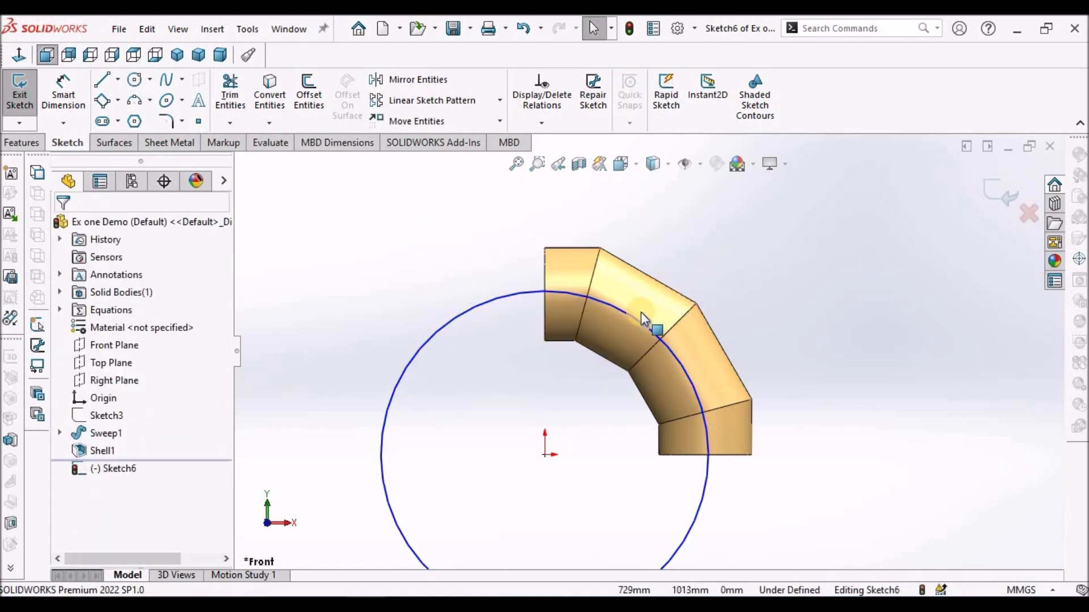
- Dimension the origin-centred circle's diameter as 1671 mm
scroll(797, 319, "up", 3)
left_click(63, 91)
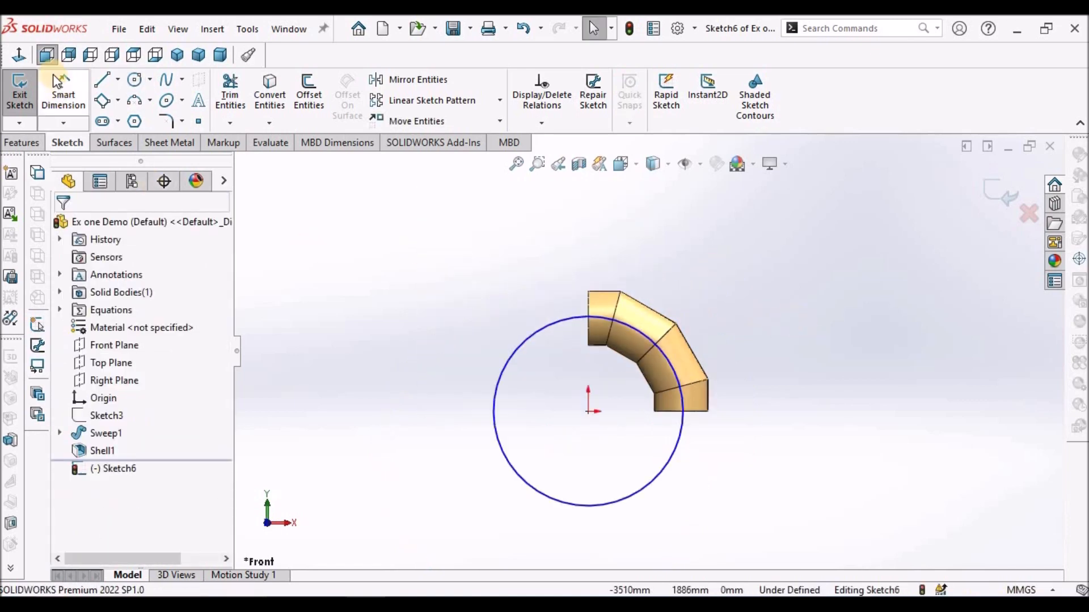
left_click(648, 478)
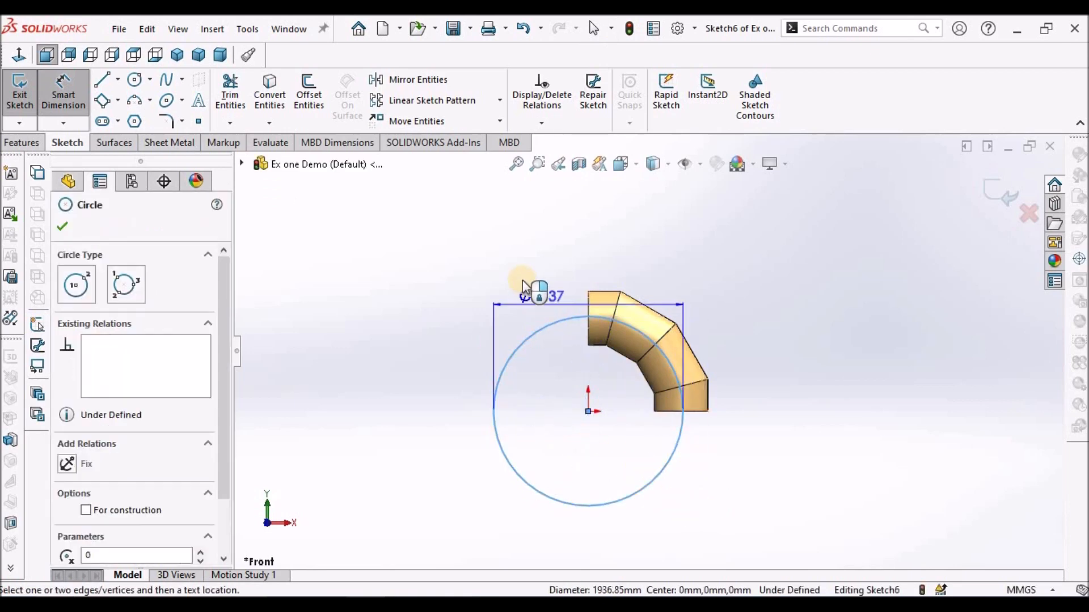
left_click(451, 272)
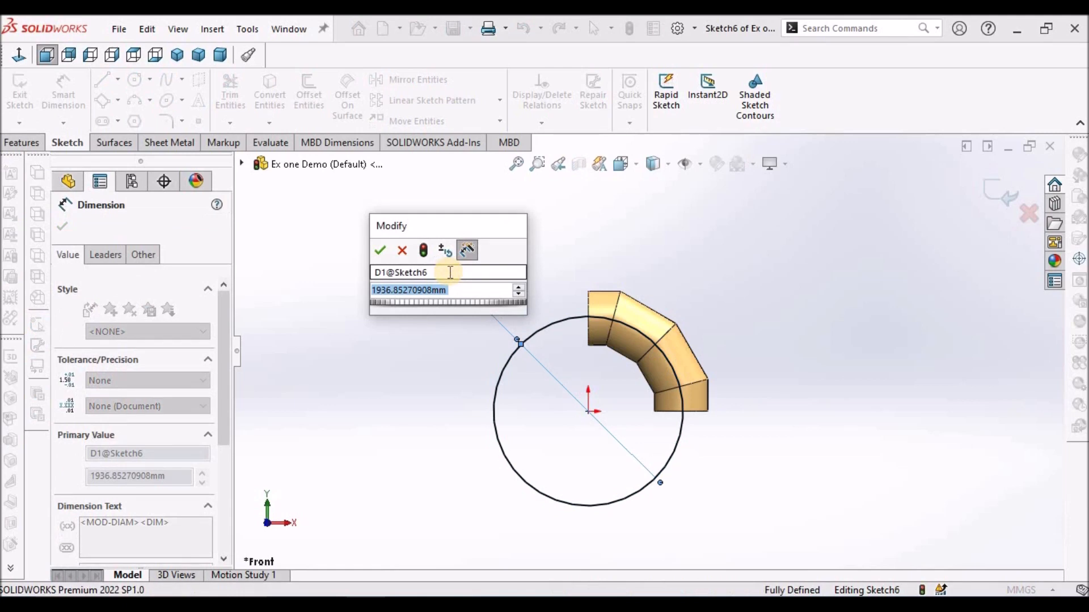
type("1671")
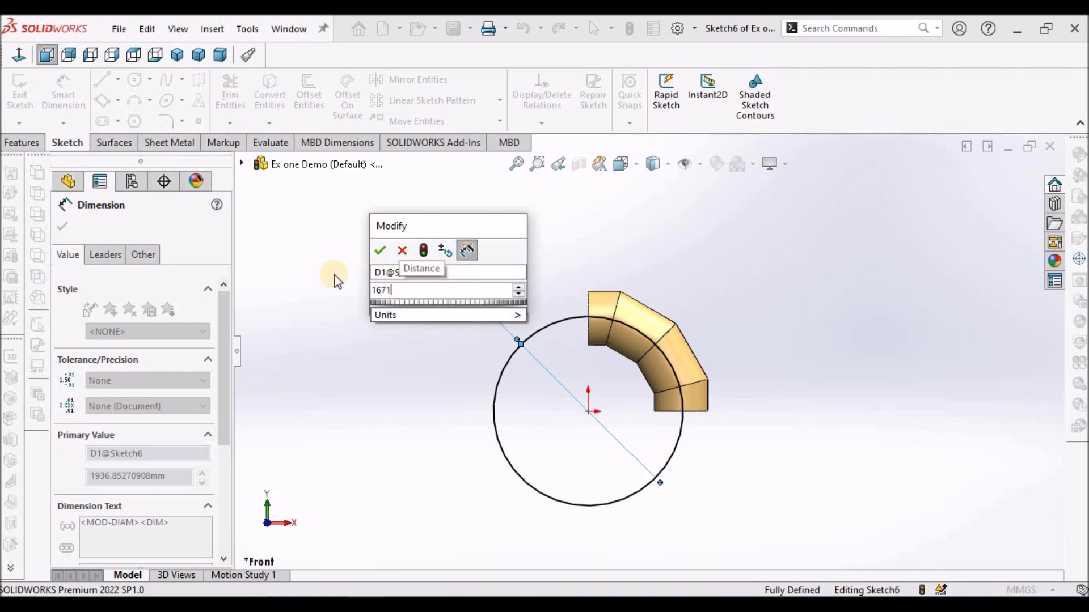
left_click(380, 250)
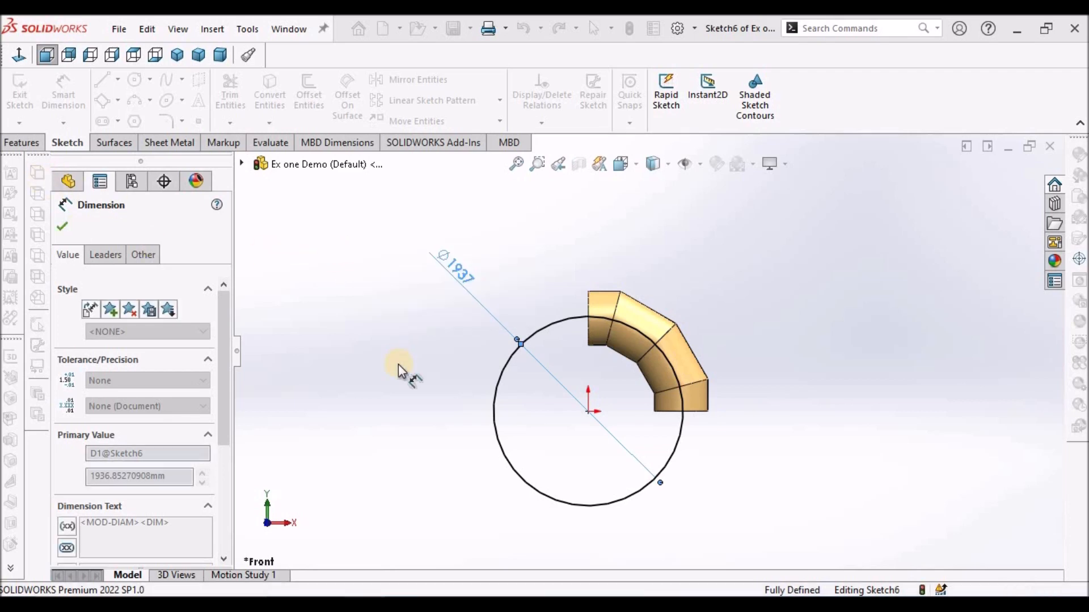
left_click(399, 366)
- Cut-extrude the 1671 mm circle with a Mid Plane end condition and a 2 mm depth to slit the elbow wall
scroll(607, 311, "up", 2)
middle_click_drag(607, 311, 632, 370)
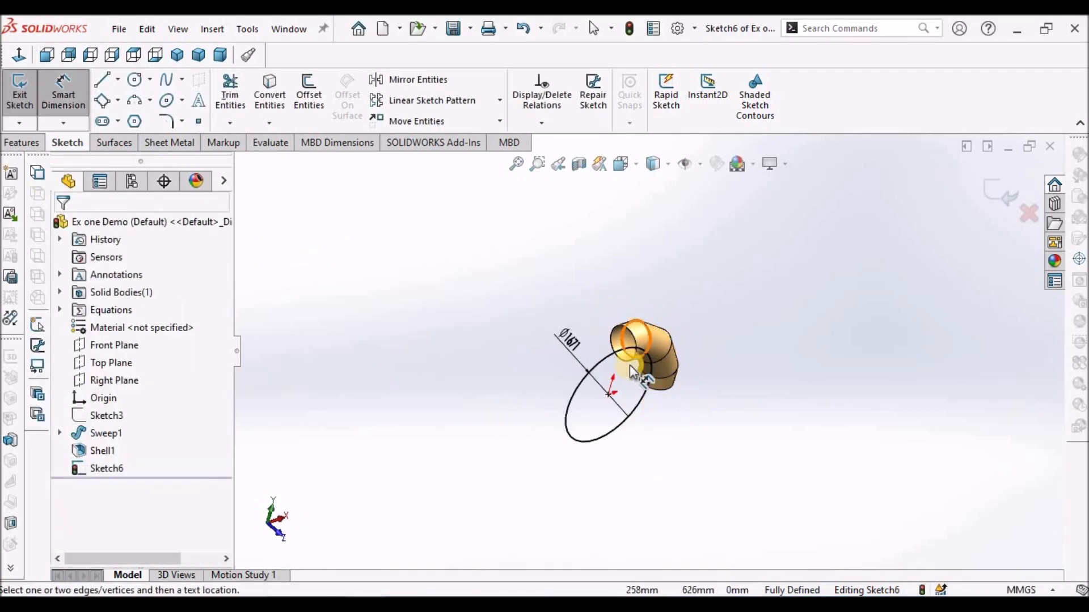
scroll(631, 370, "down", 4)
mouse_move(637, 291)
middle_mouse_down()
mouse_move(661, 250)
mouse_move(685, 317)
mouse_move(595, 321)
mouse_move(636, 360)
mouse_move(469, 342)
mouse_move(382, 296)
middle_mouse_up()
key("z")
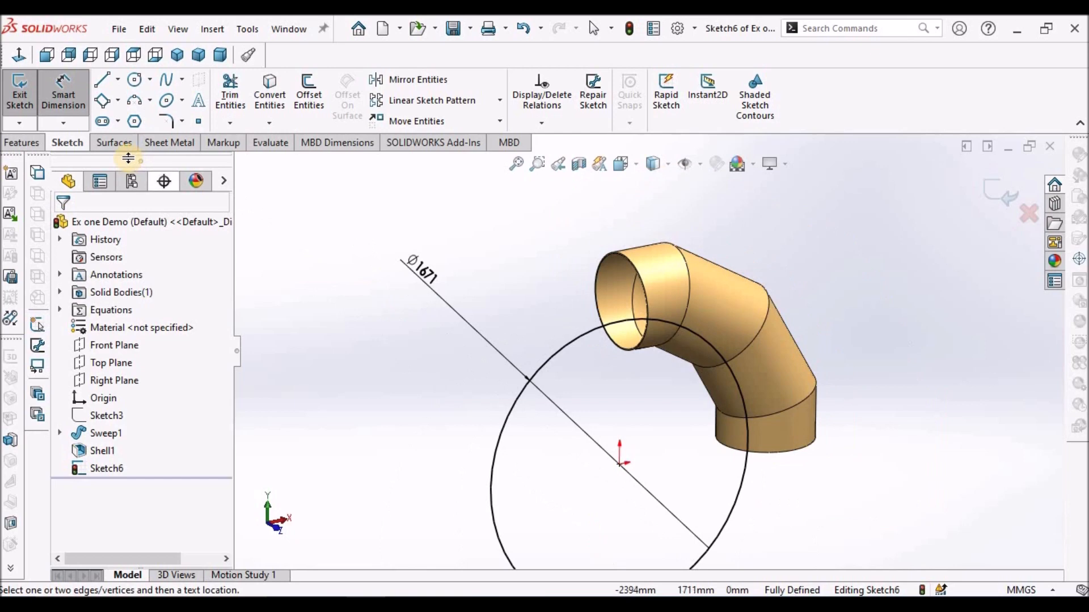
left_click(22, 143)
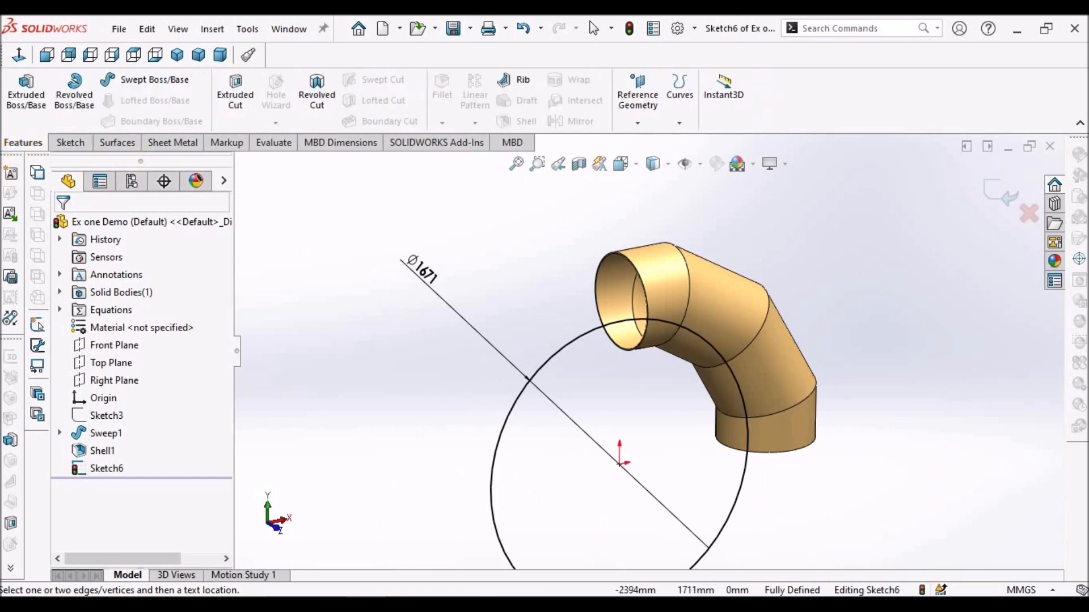
left_click(235, 89)
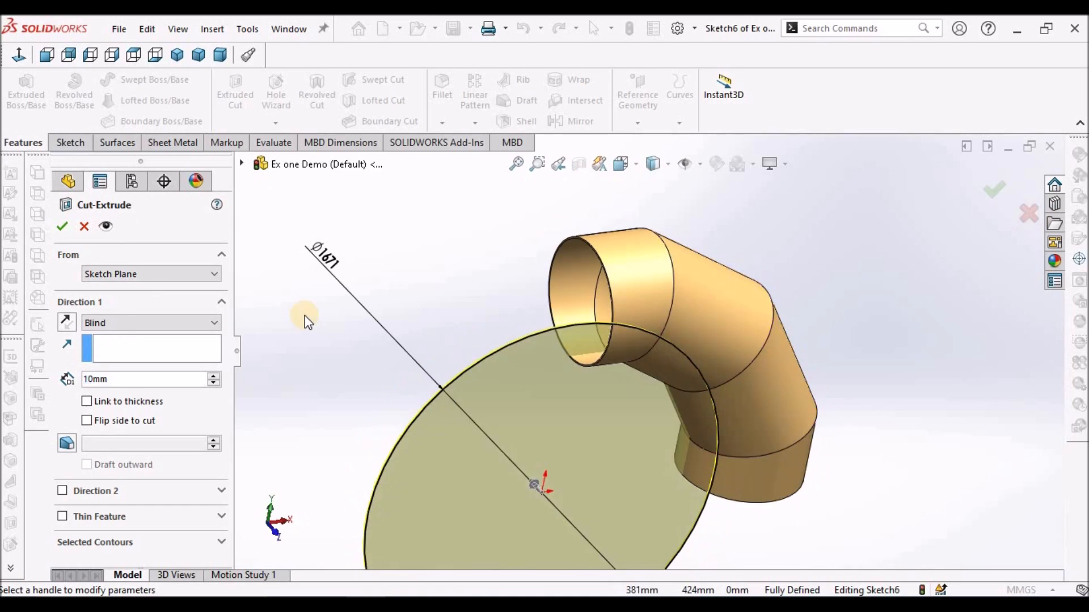
left_click(214, 322)
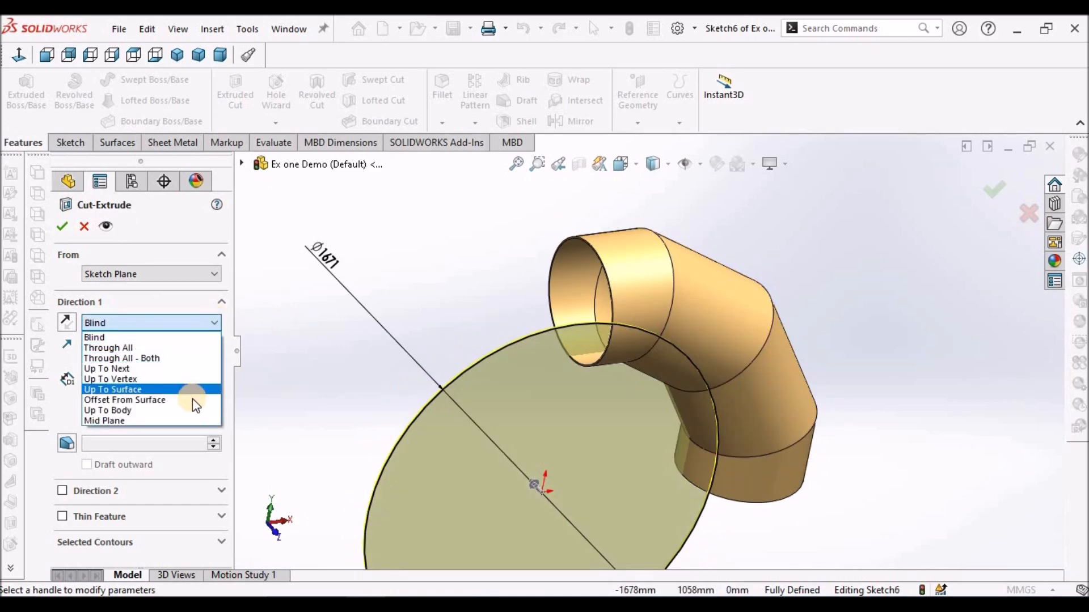
left_click(186, 420)
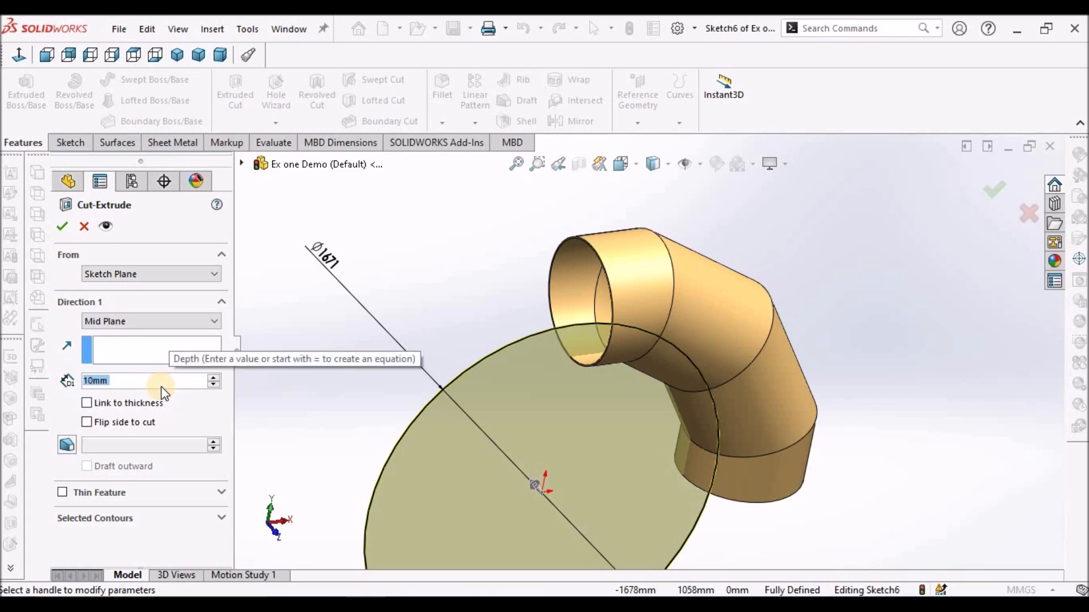
type("2")
key("Return")
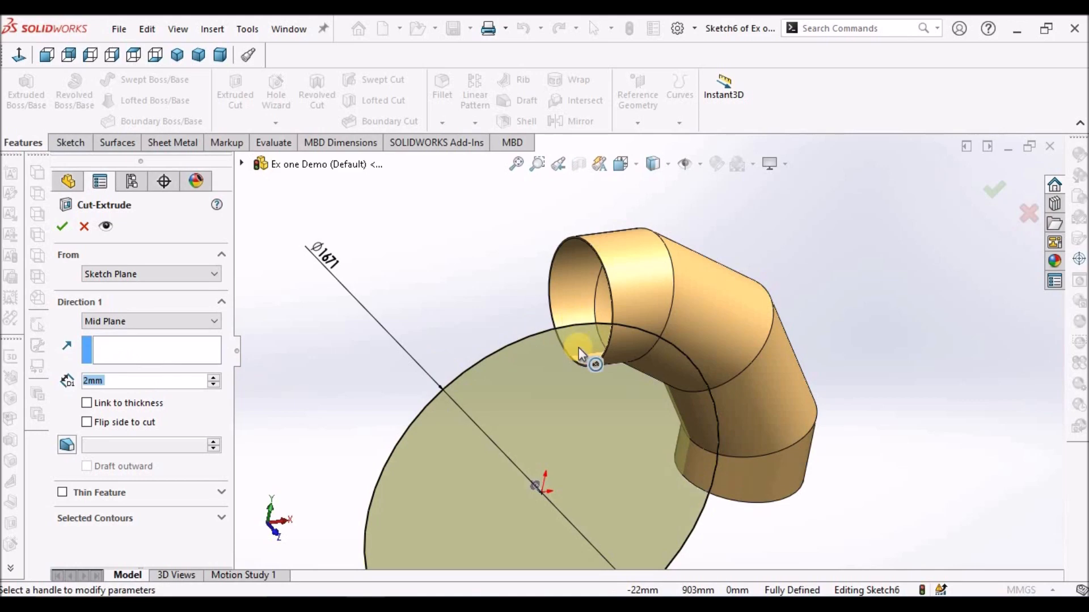
scroll(590, 356, "down", 2)
middle_click_drag(592, 356, 567, 375)
left_click(163, 356)
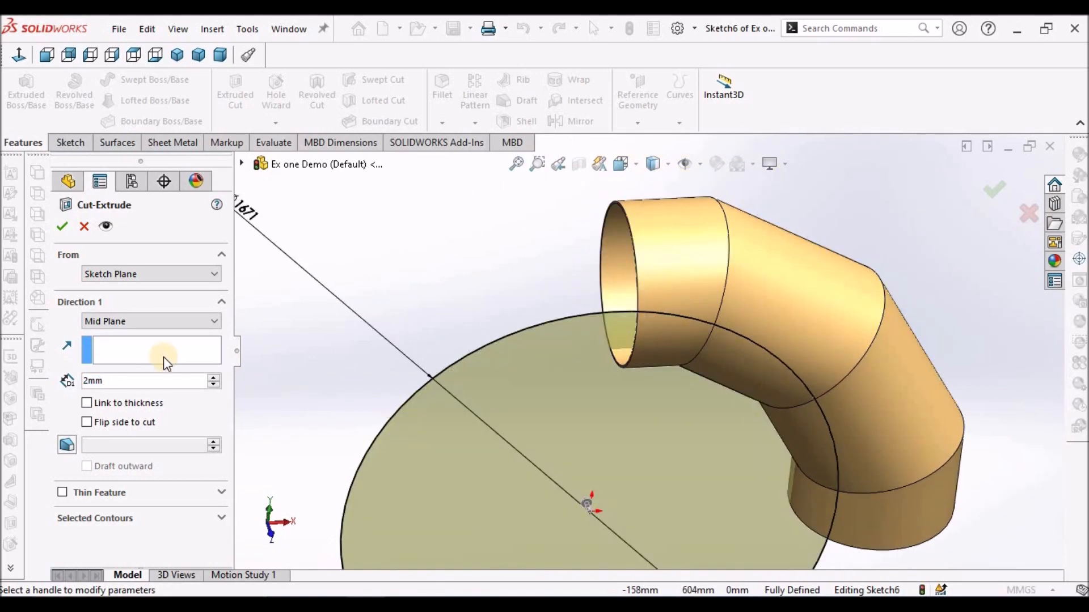
left_click(61, 225)
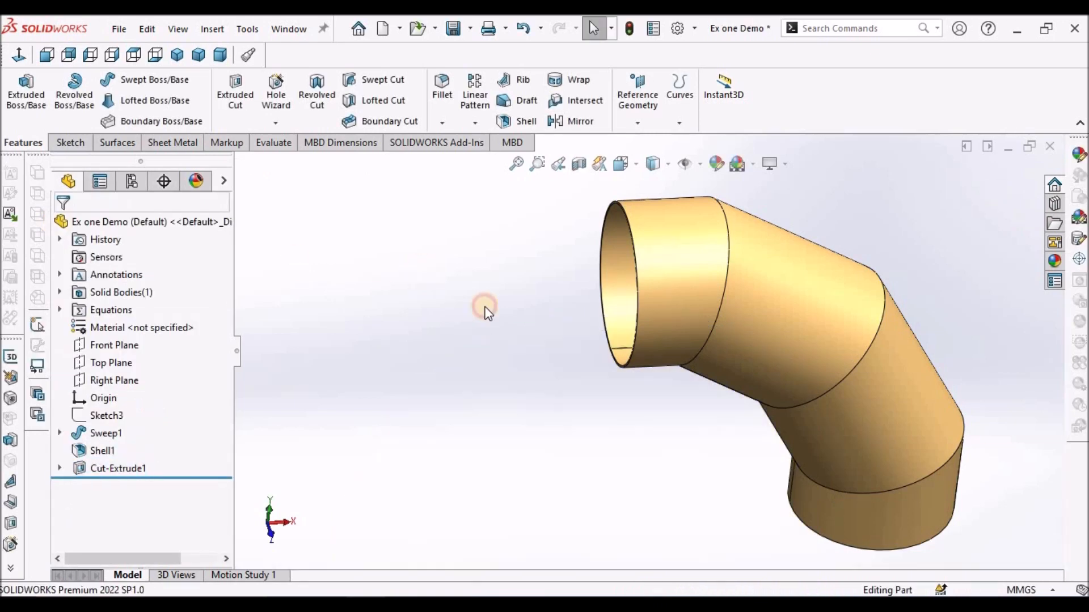
- Examine the thin slit along the inner wall of the elbow from its open end
scroll(610, 338, "down", 3)
middle_click_drag(660, 378, 792, 345)
scroll(450, 389, "up", 3)
scroll(464, 365, "down", 3)
scroll(792, 346, "up", 3)
middle_click_drag(833, 250, 635, 395)
scroll(619, 424, "down", 5)
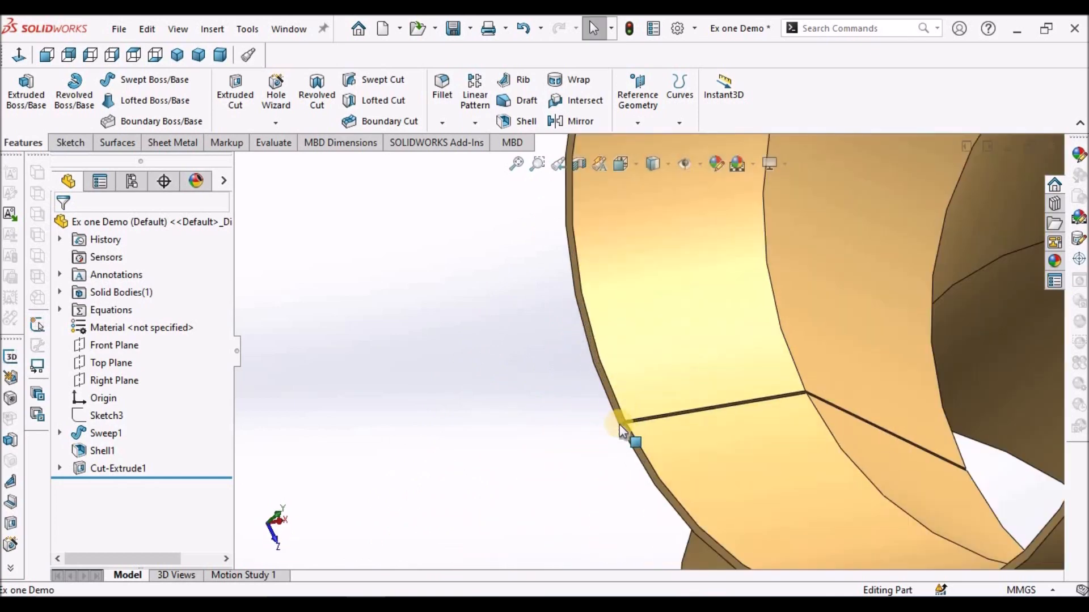
scroll(444, 403, "up", 5)
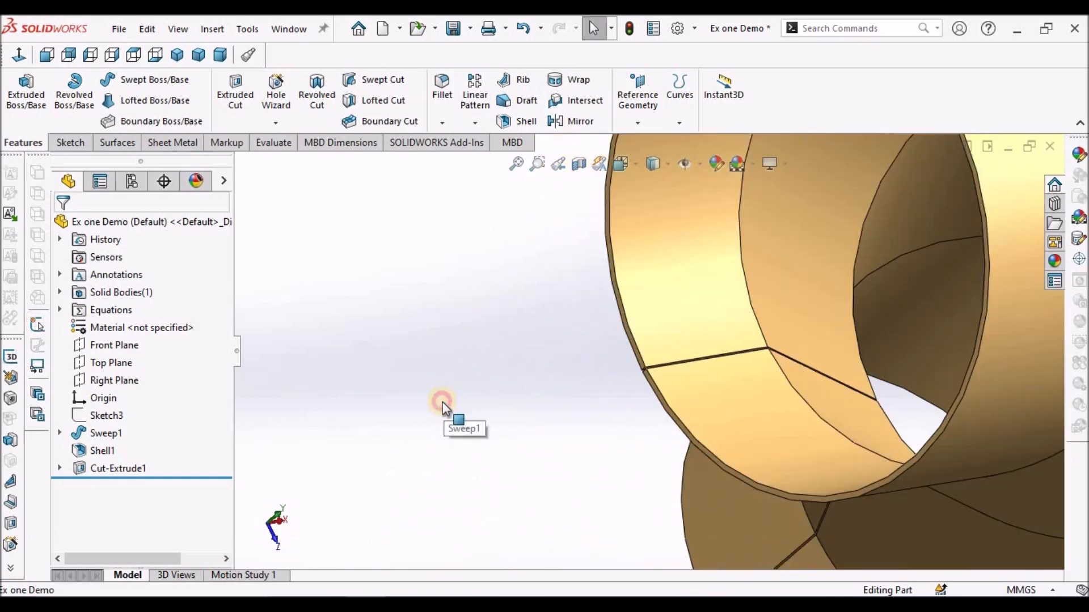
middle_click_drag(540, 418, 789, 382)
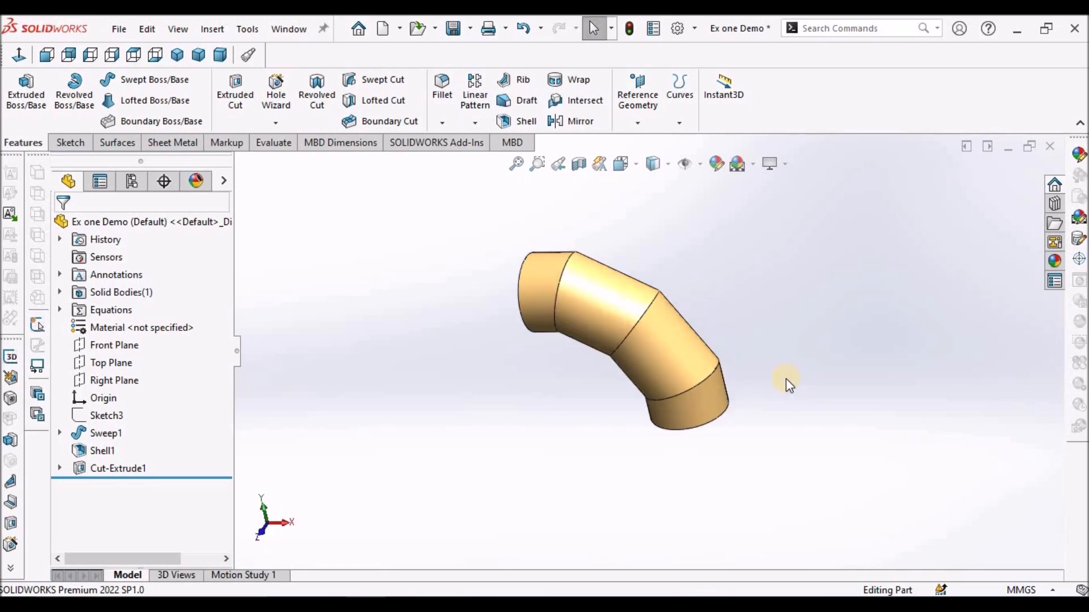
scroll(788, 385, "down", 2)
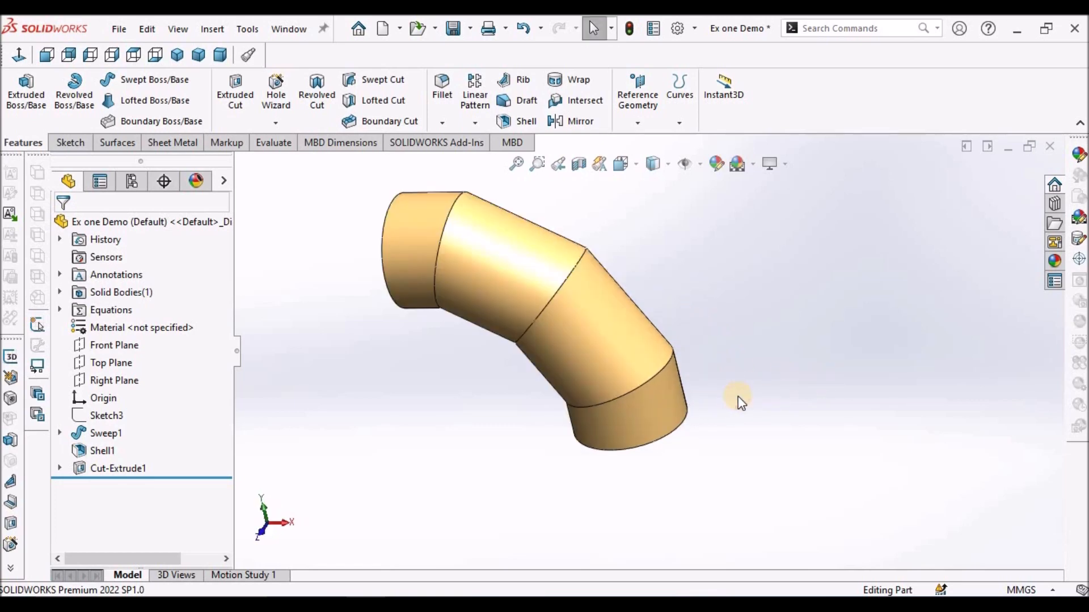
- Save the part and create a reference plane coincident with the seam edge nearest the elbow's lower end
key("ctrl+s")
left_click(639, 90)
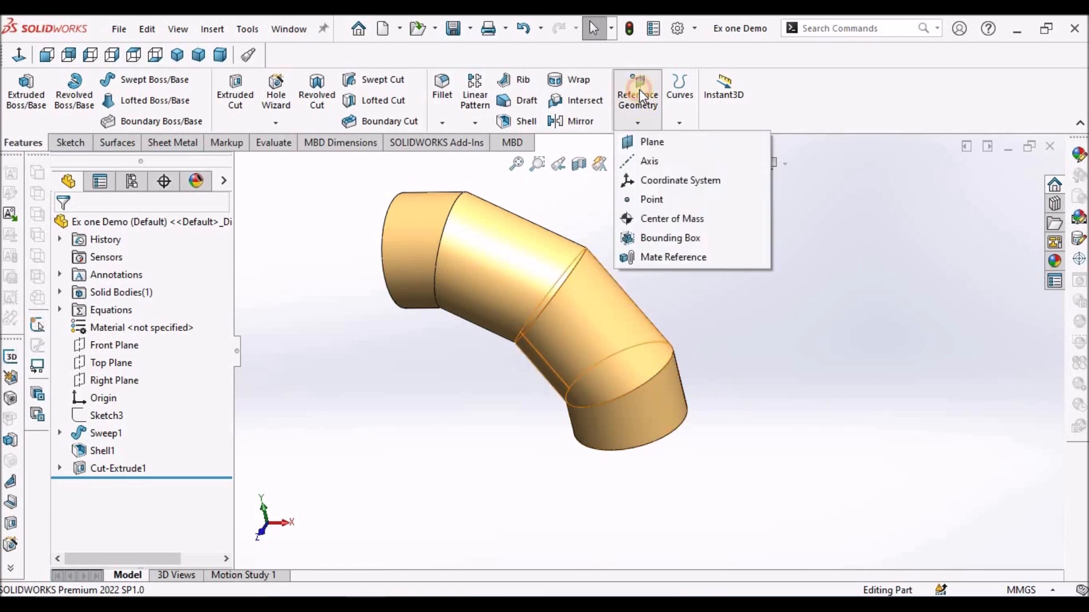
left_click(652, 141)
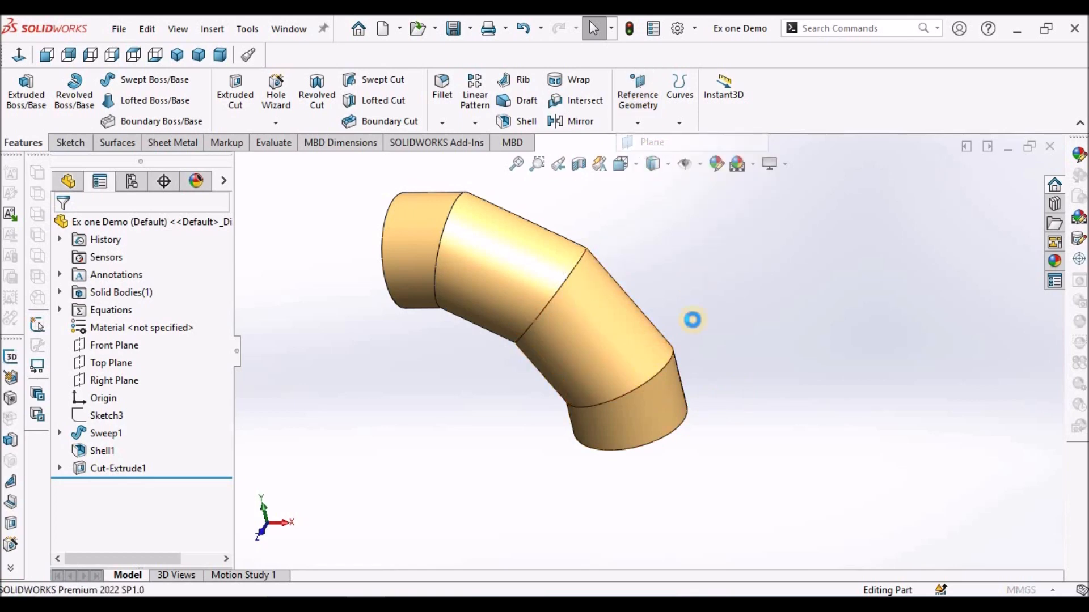
left_click(646, 382)
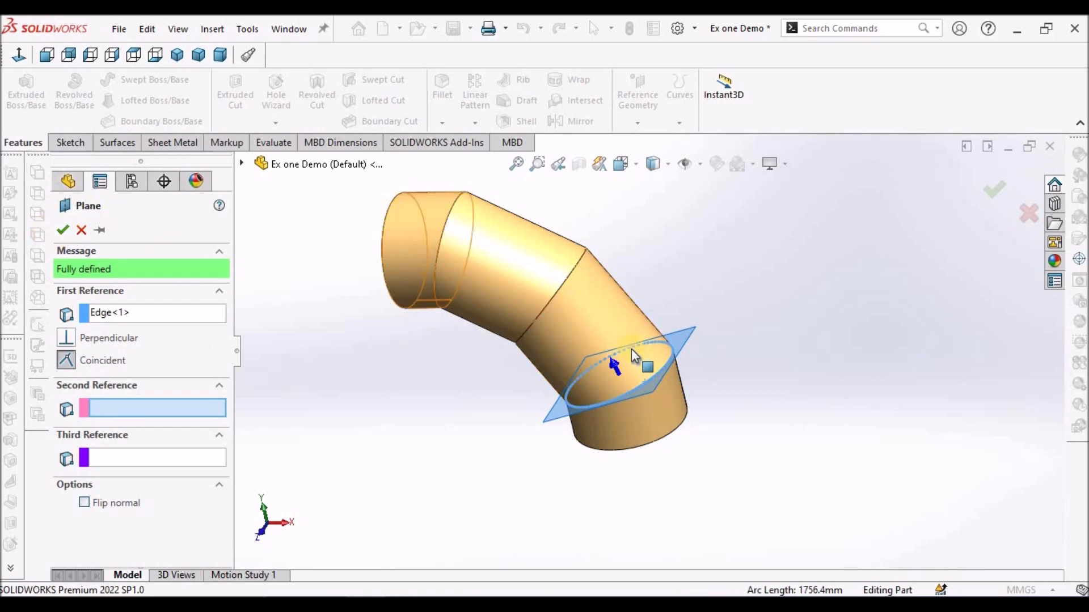
middle_click_drag(634, 356, 597, 327)
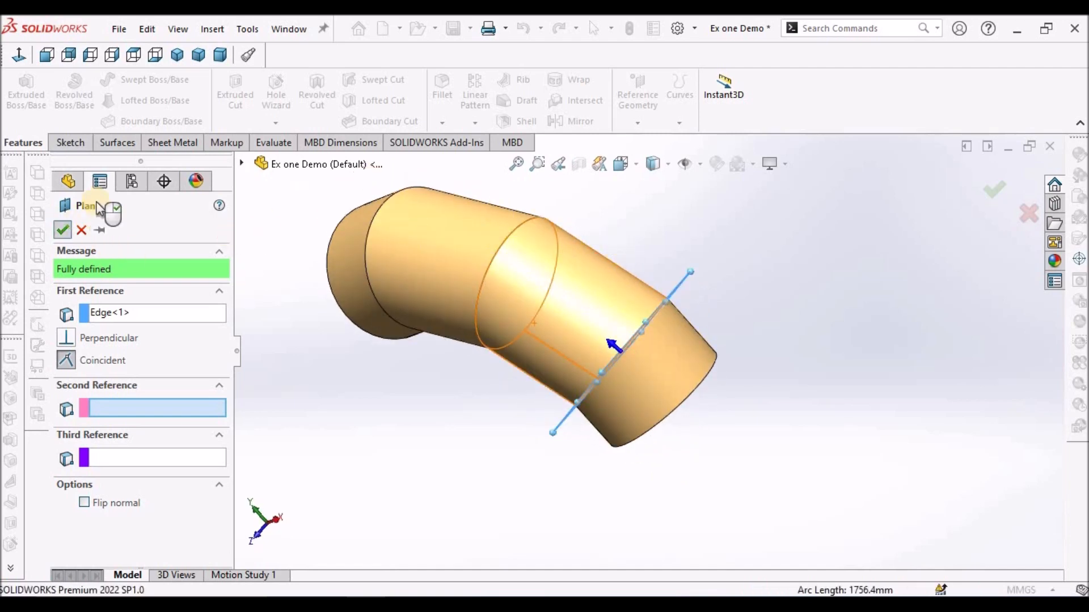
right_click(755, 236)
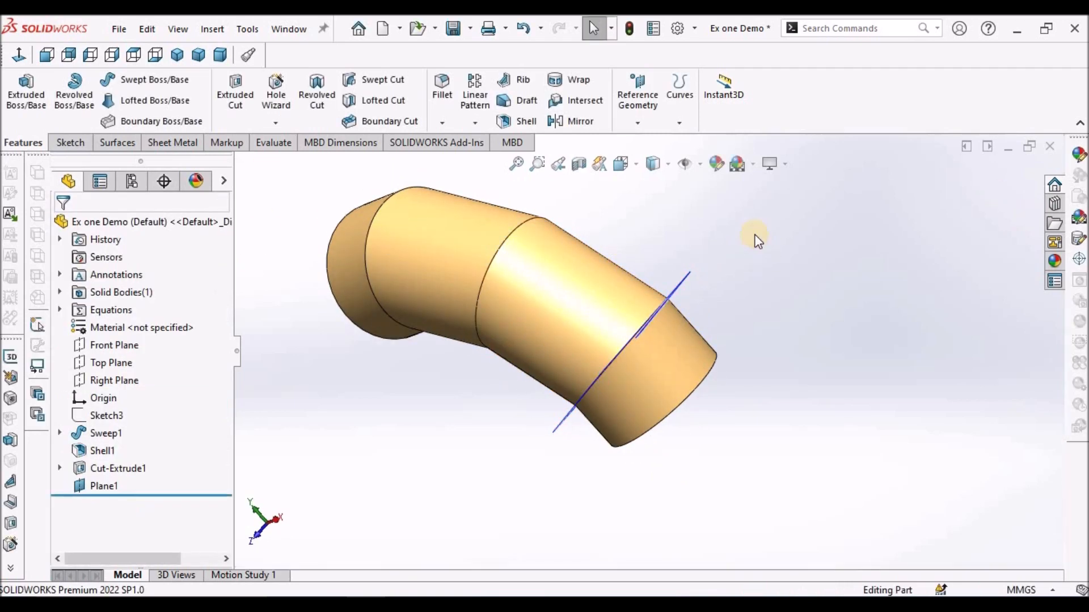
- Create a reference plane coincident with the elbow's middle seam edge
scroll(755, 237, "up", 3)
middle_click_drag(739, 290, 770, 239)
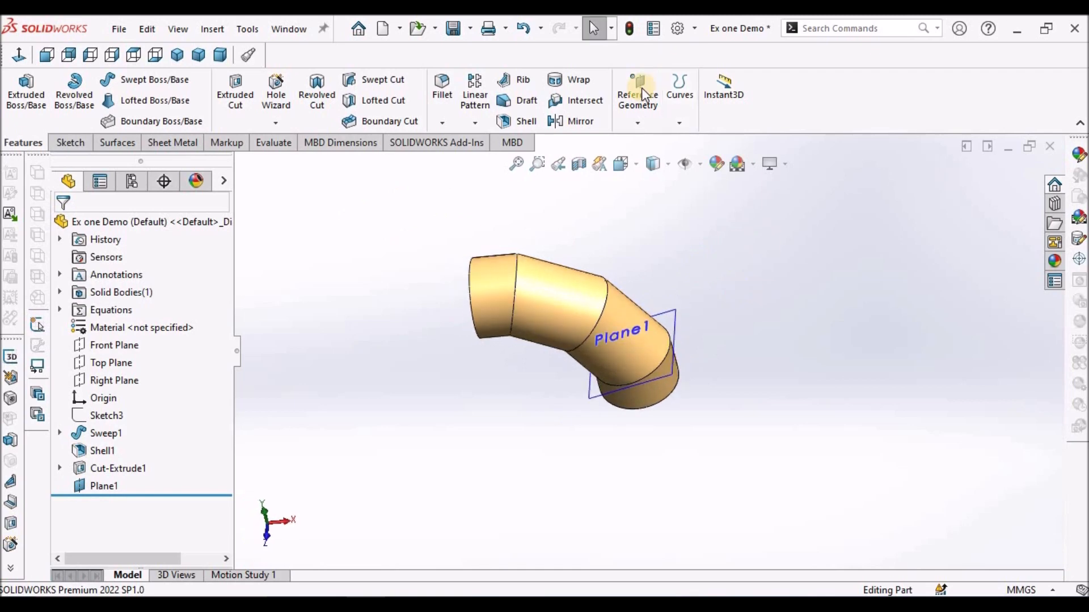
left_click(645, 127)
left_click(649, 142)
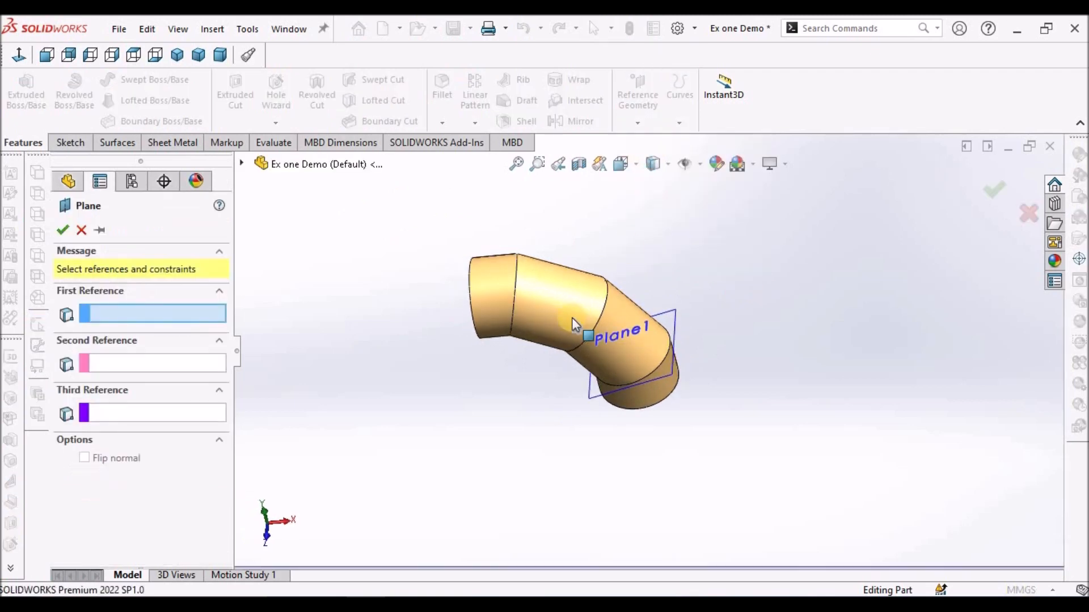
scroll(571, 317, "down", 2)
scroll(611, 318, "down", 2)
left_click(613, 306)
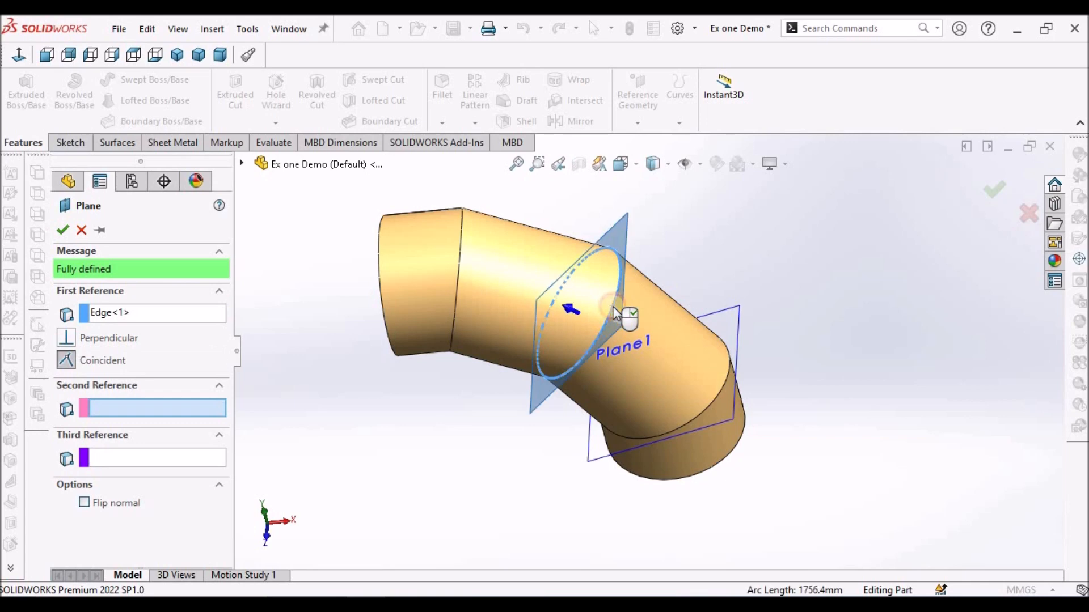
left_click(62, 229)
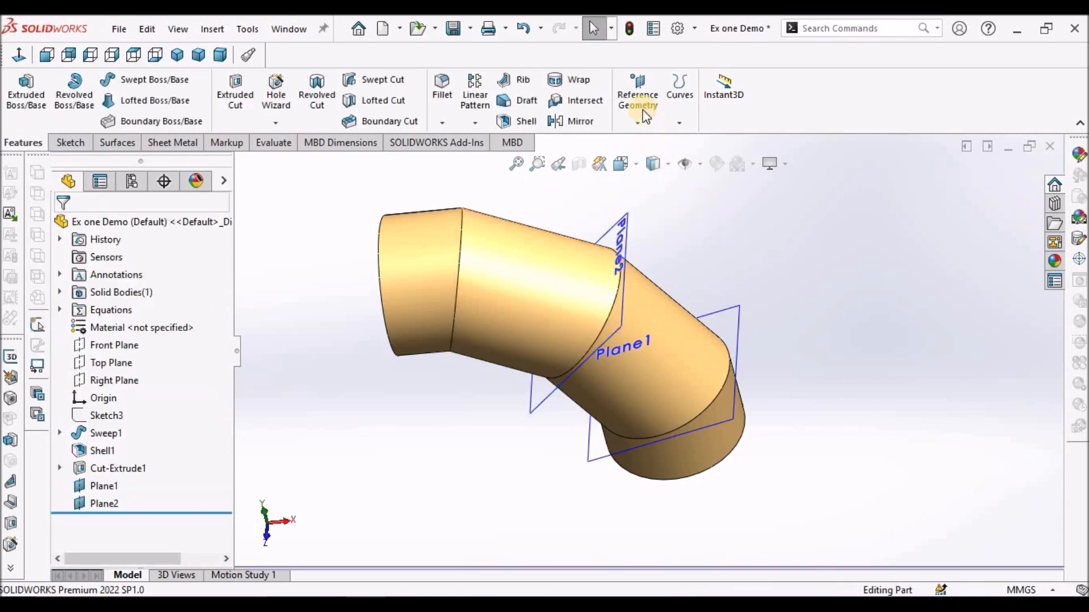
- Create a reference plane coincident with the seam edge nearest the elbow's upper end
left_click(639, 102)
left_click(651, 141)
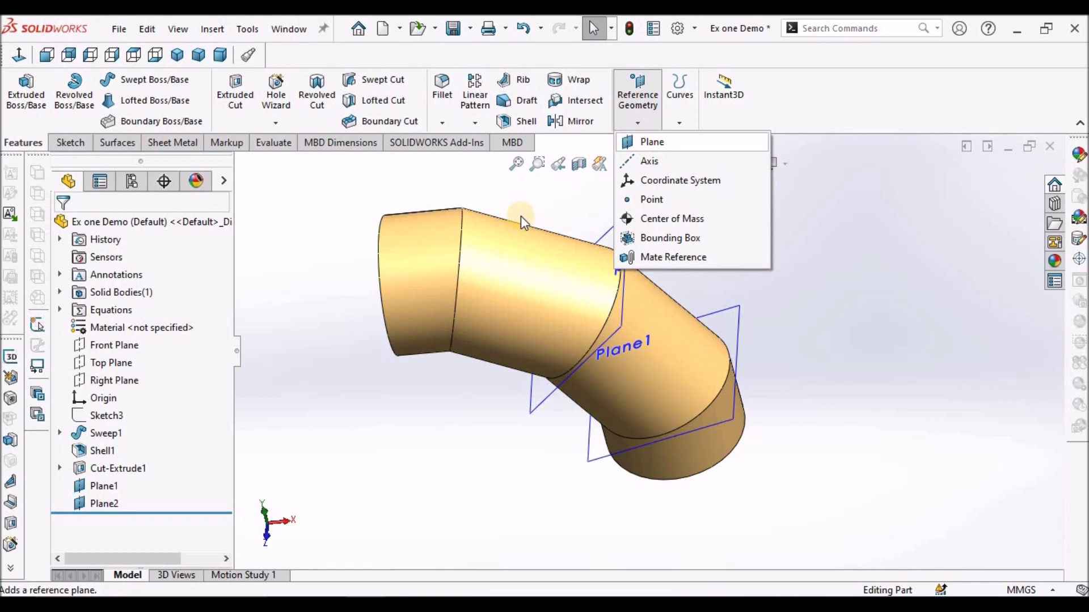
left_click(462, 244)
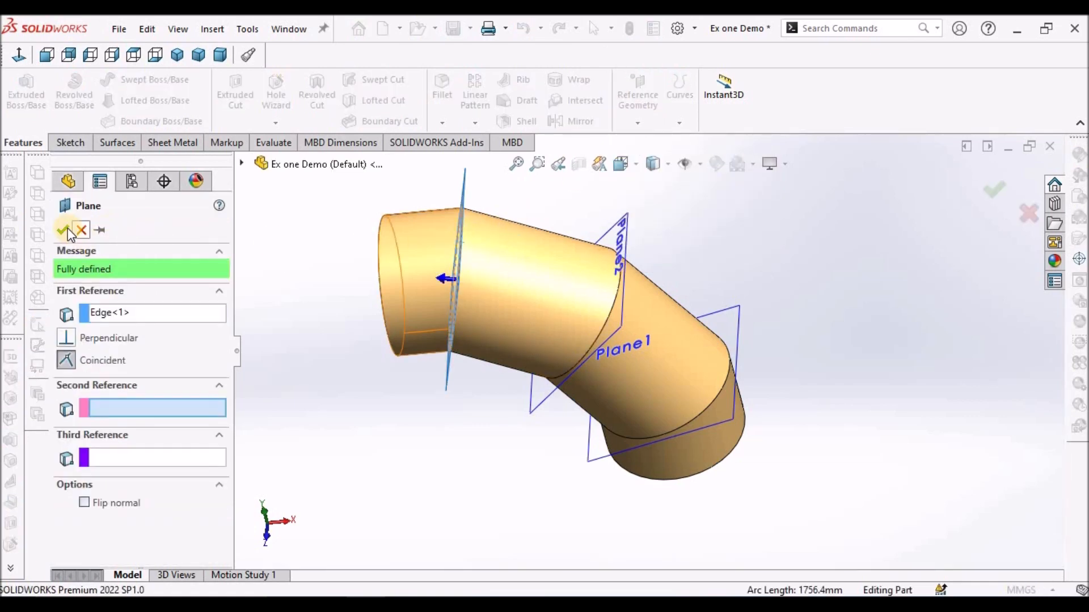
right_click(315, 228)
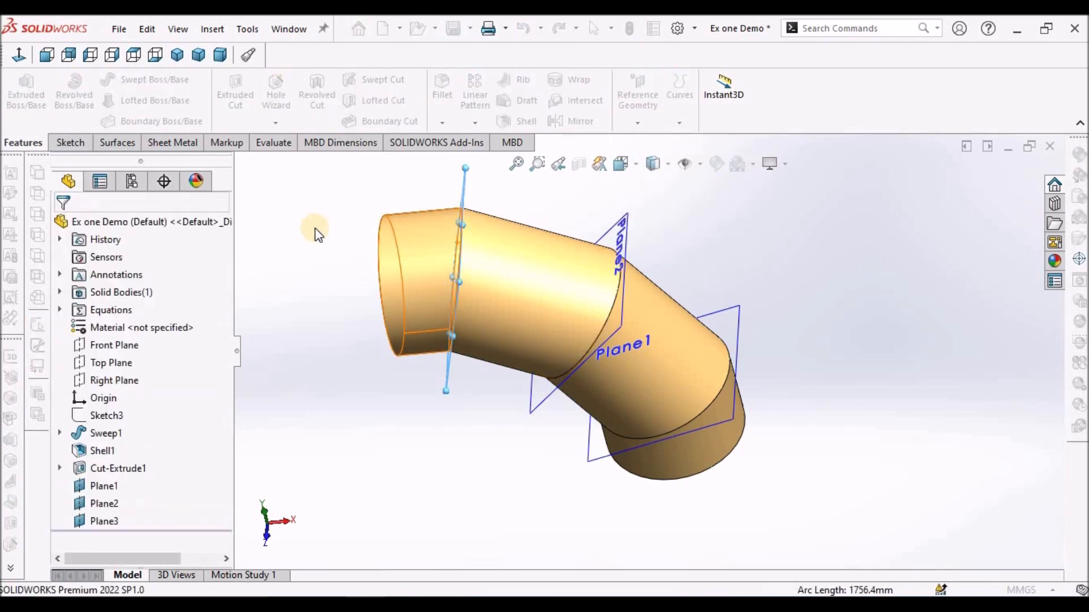
- Check the Top and Right Planes against the elbow's two open ends and examine the three seam planes
scroll(660, 335, "up", 3)
middle_click_drag(660, 334, 624, 198)
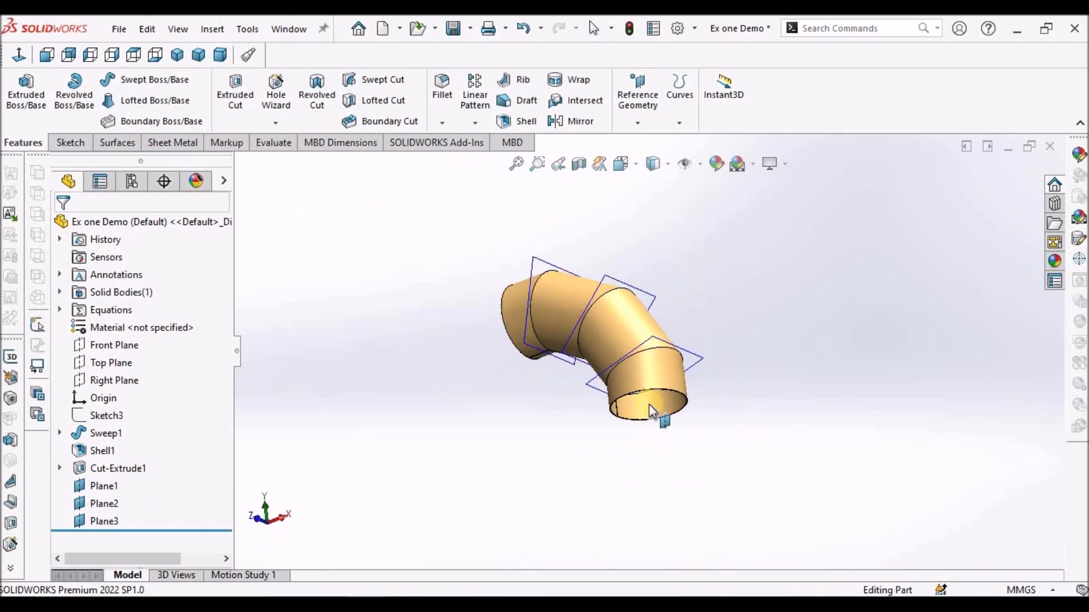
scroll(648, 404, "down", 2)
scroll(694, 379, "down", 3)
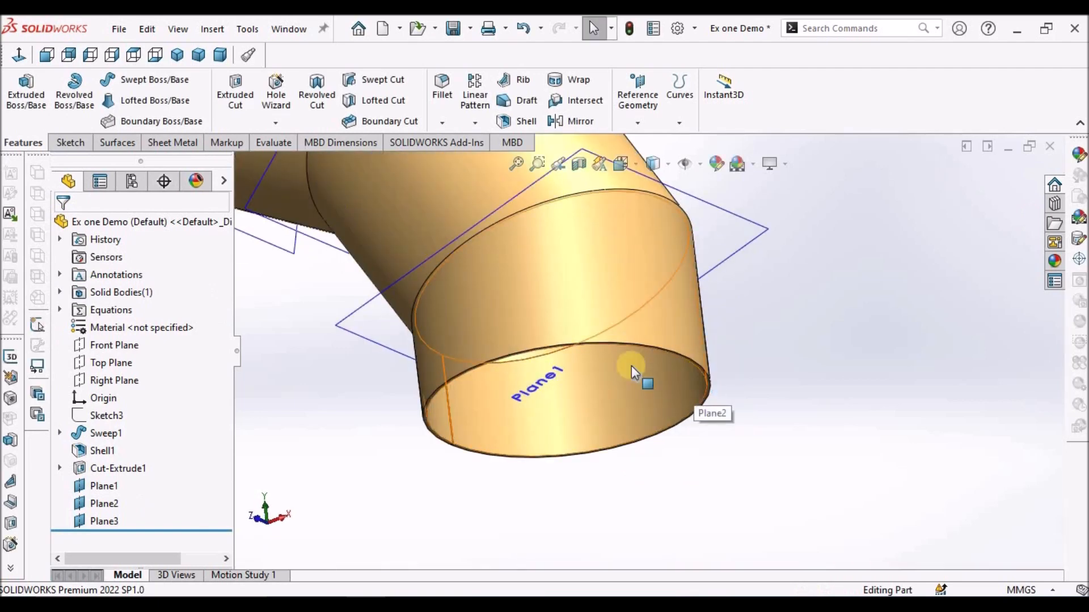
left_click(106, 362)
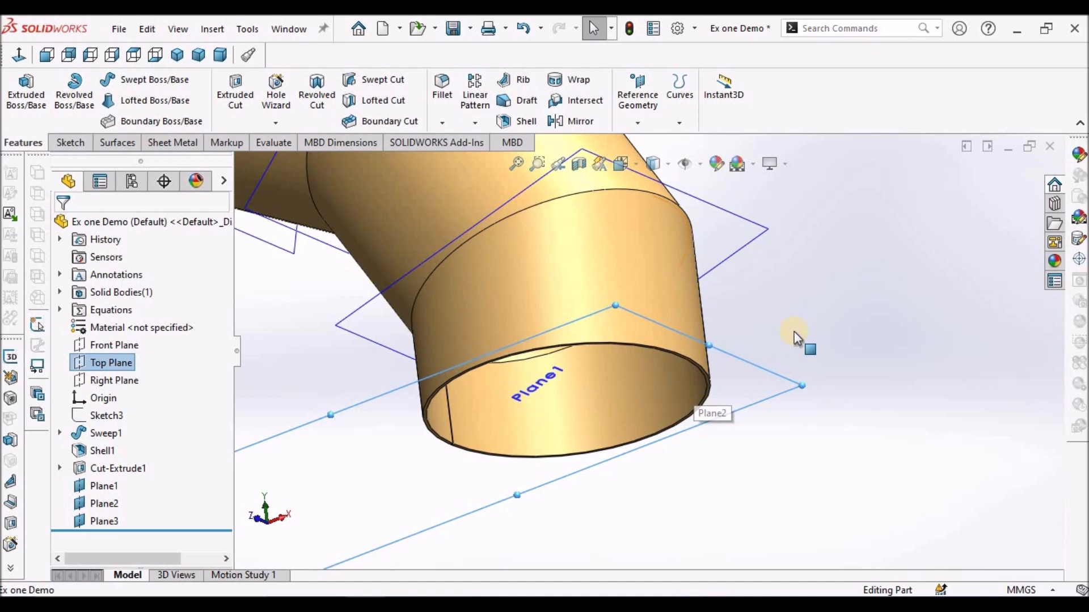
middle_click_drag(746, 316, 762, 397)
scroll(594, 358, "up", 5)
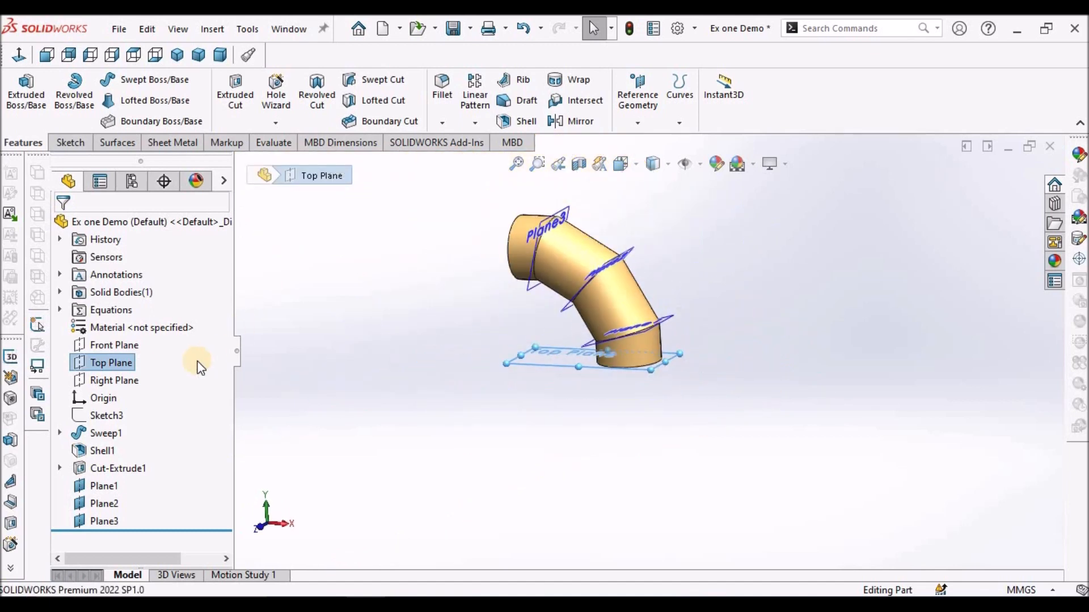
middle_click_drag(580, 264, 477, 292)
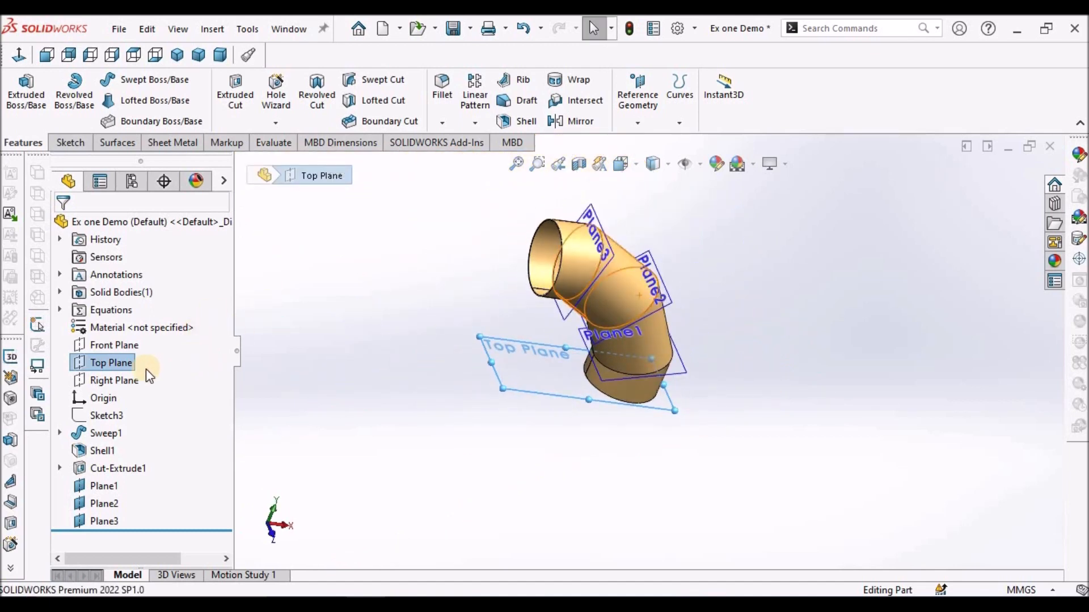
left_click(131, 376)
scroll(595, 294, "down", 5)
middle_click_drag(560, 238, 683, 297)
scroll(703, 278, "up", 4)
left_click(731, 275)
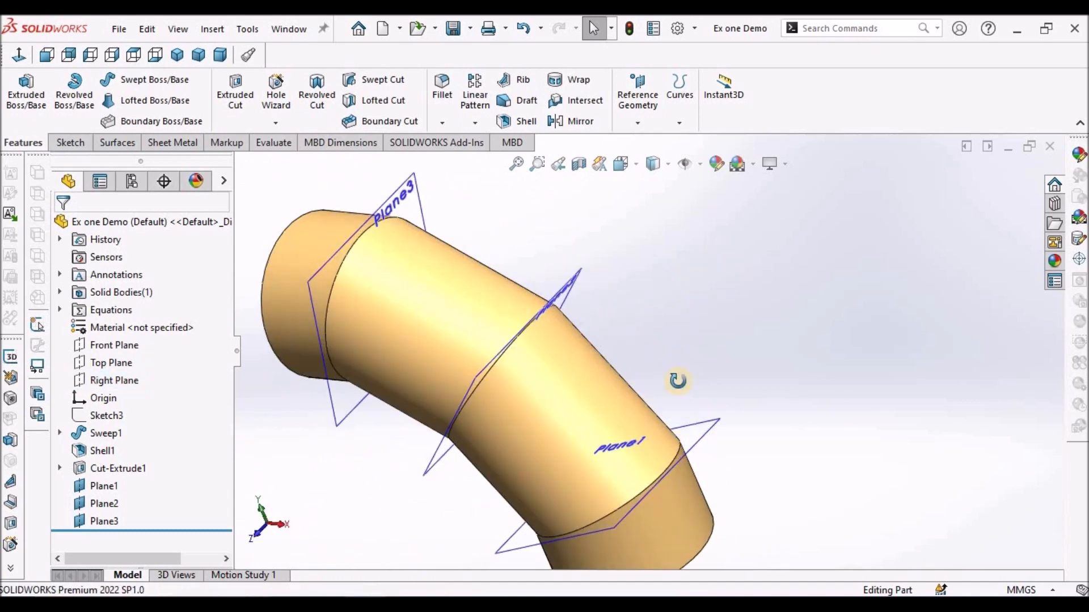
middle_click_drag(678, 381, 687, 333)
scroll(700, 366, "up", 5)
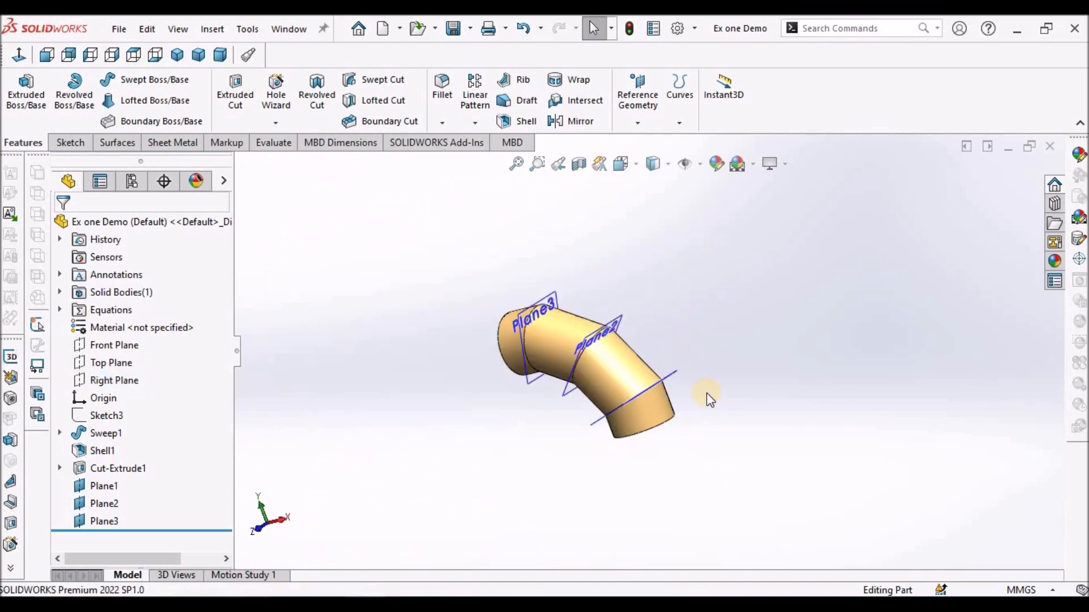
middle_click_drag(684, 292, 697, 372)
scroll(627, 392, "down", 5)
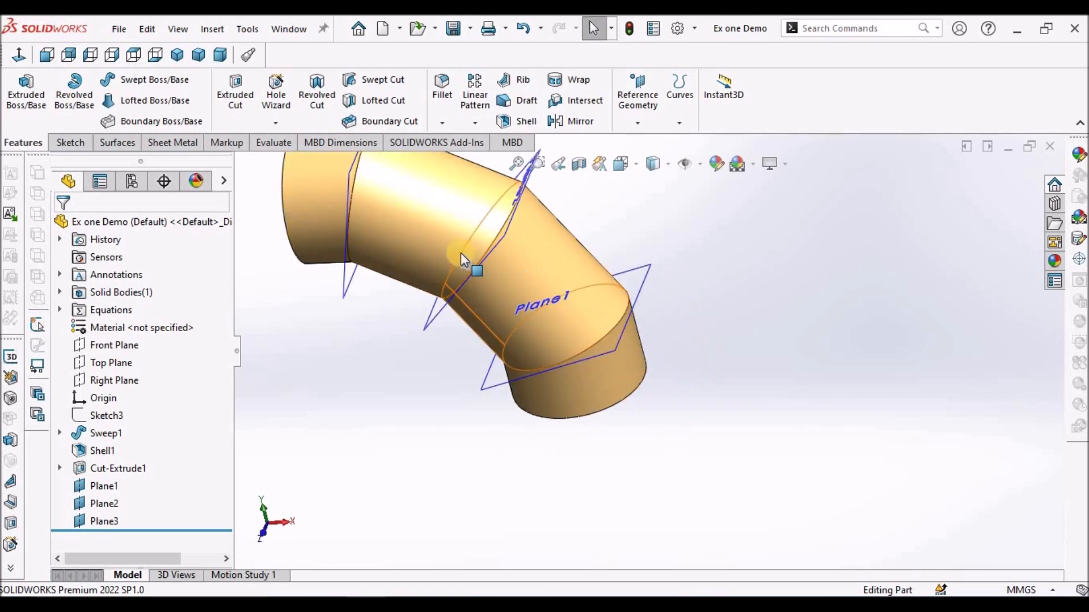
scroll(479, 261, "up", 1)
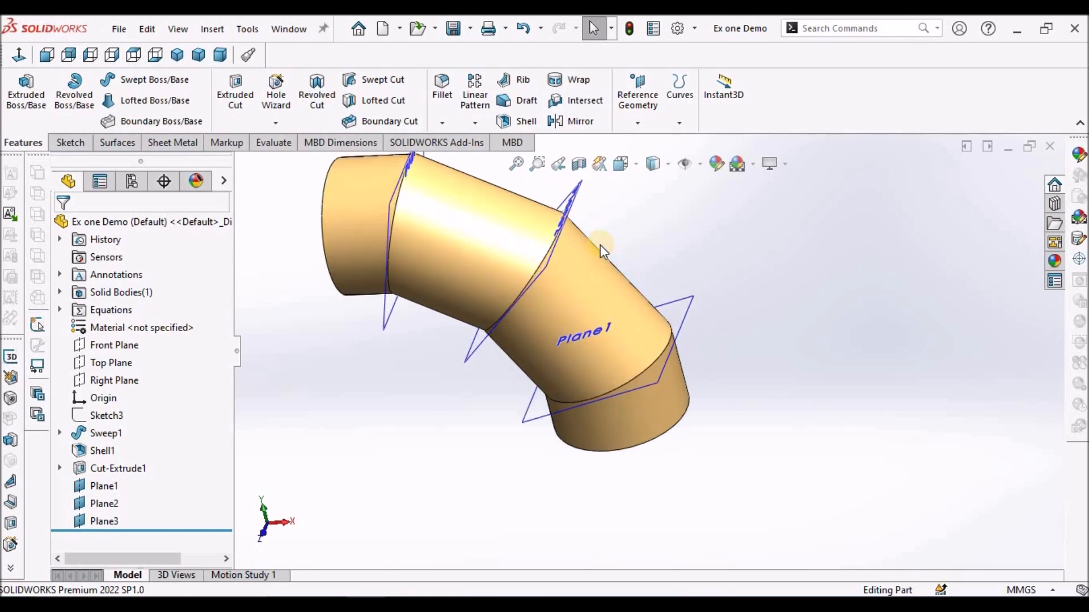
scroll(581, 254, "up", 2)
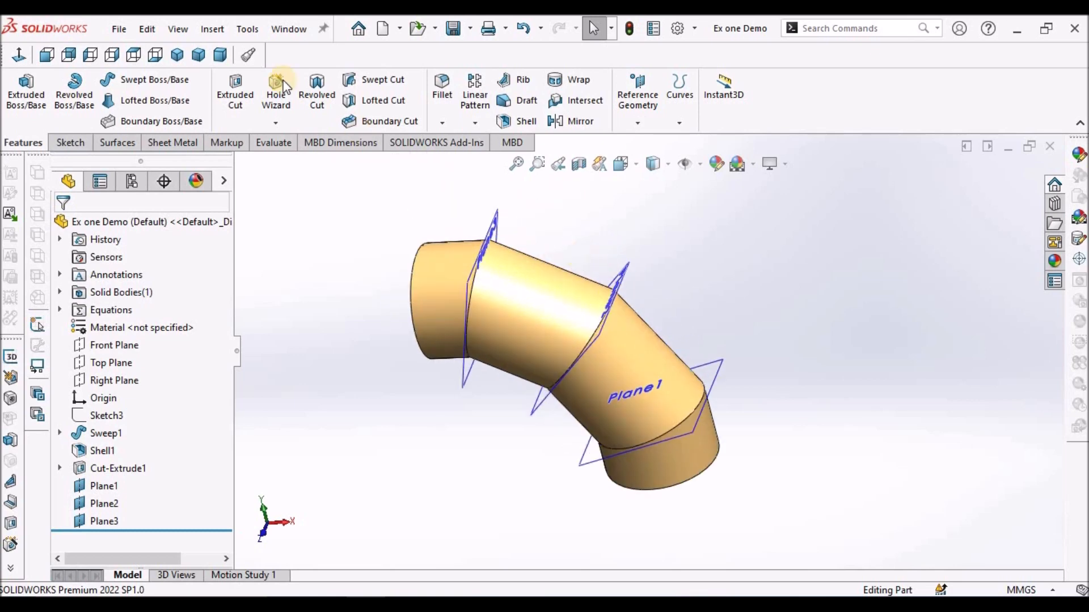
- Start a Split of the elbow with Plane1, Plane2 and Plane3 as trim tools and cut the part
left_click(216, 31)
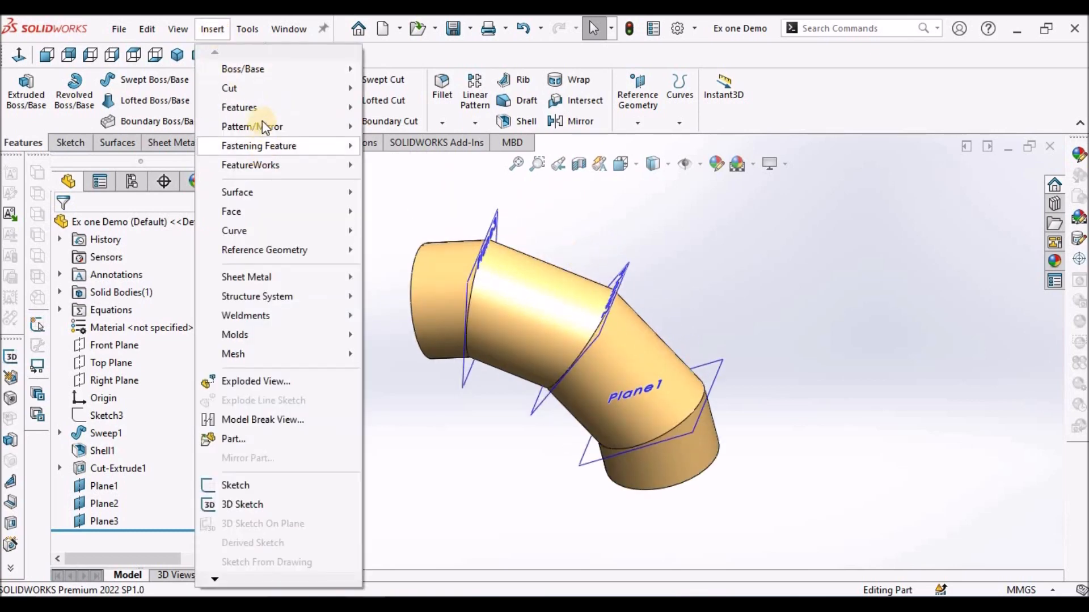
mouse_move(259, 106)
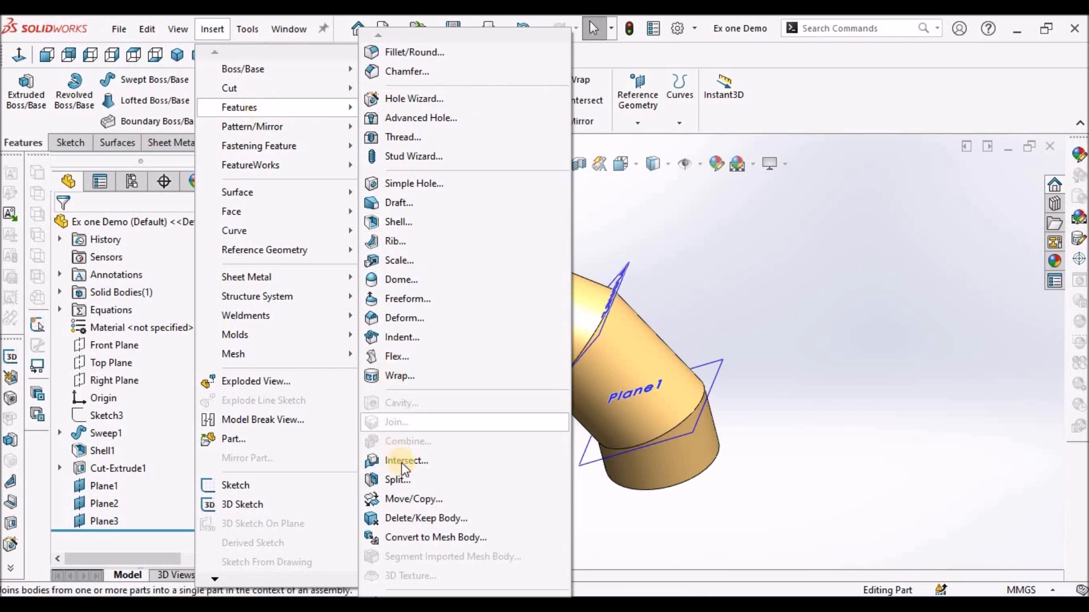
left_click(395, 479)
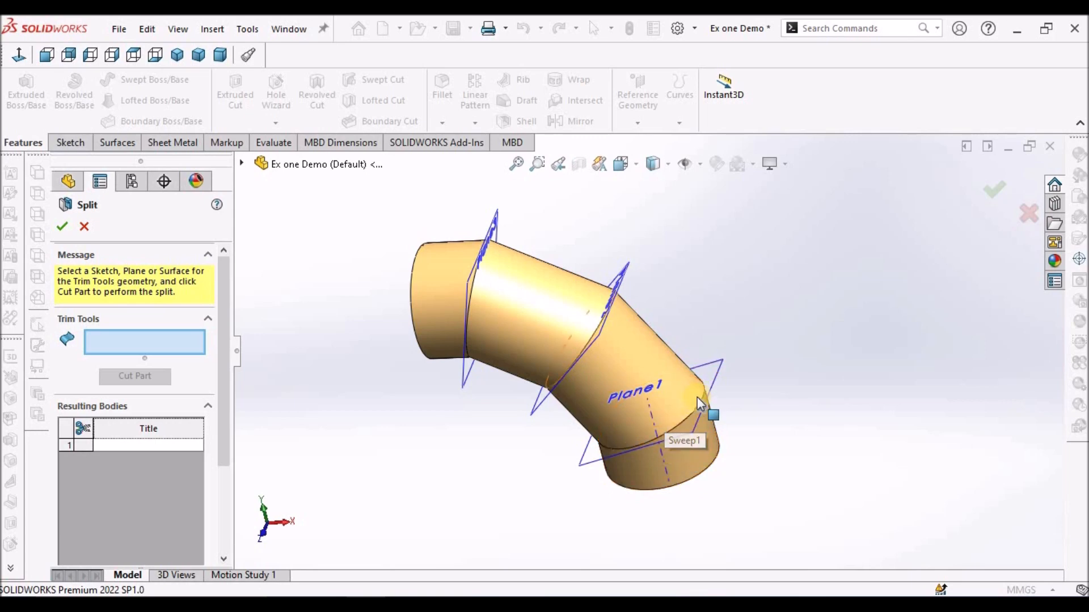
left_click(709, 370)
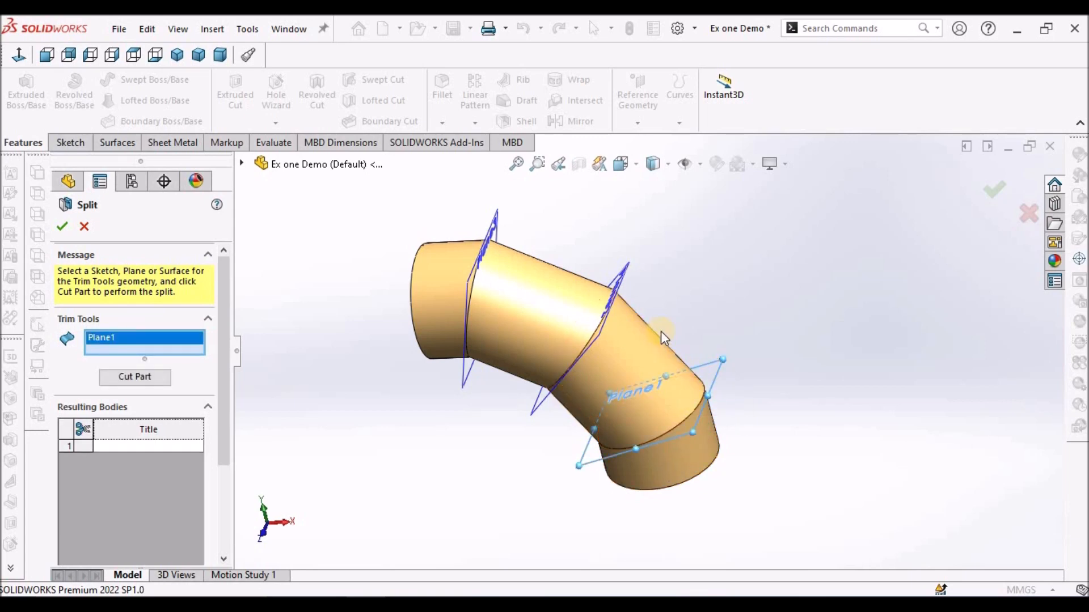
middle_click_drag(600, 258, 623, 287)
scroll(623, 287, "down", 1)
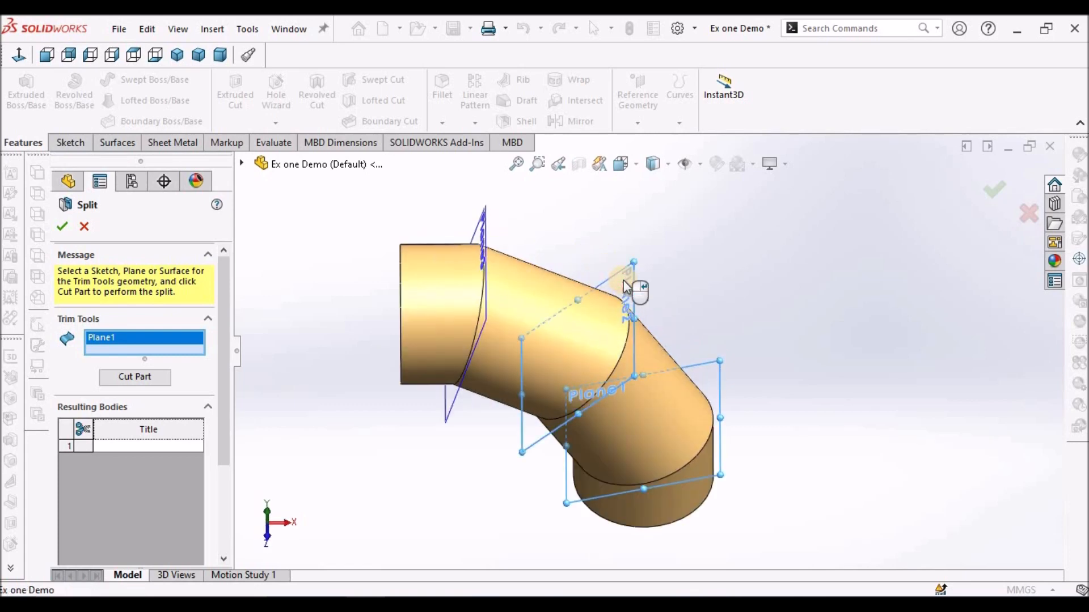
left_click(632, 287)
middle_click_drag(504, 247, 530, 248)
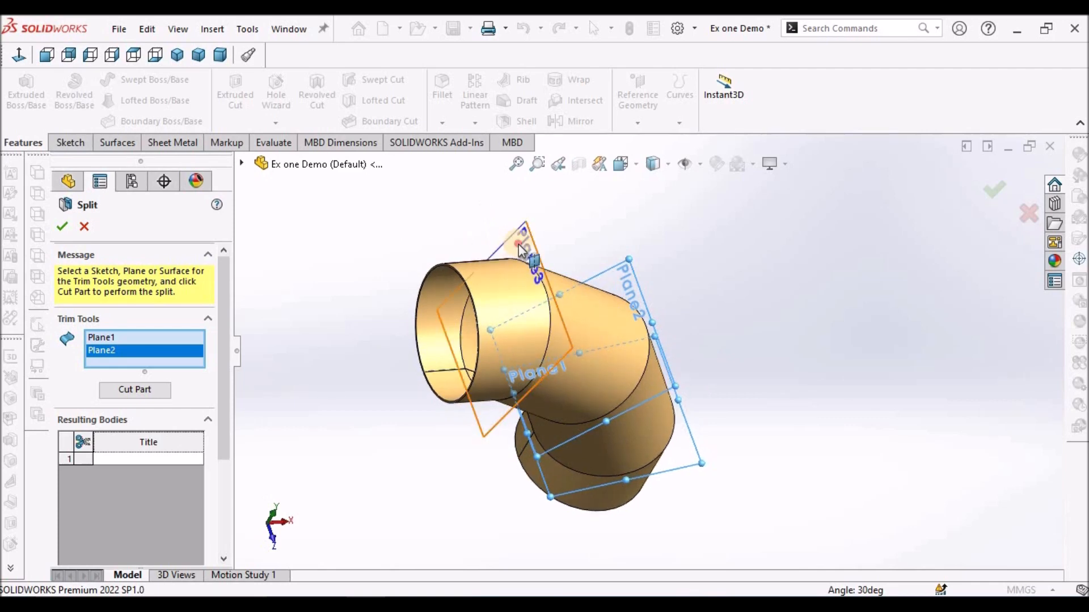
left_click(530, 248)
scroll(686, 312, "up", 3)
middle_click_drag(686, 312, 625, 231)
left_click(131, 404)
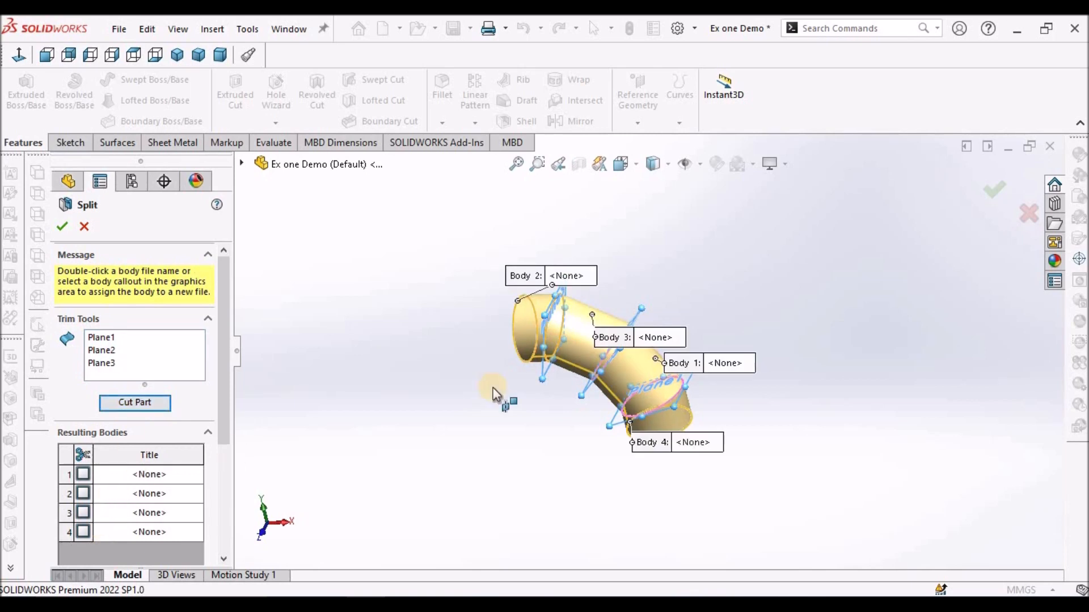
- Include all four resulting bodies in the split and complete the feature
scroll(660, 383, "down", 3)
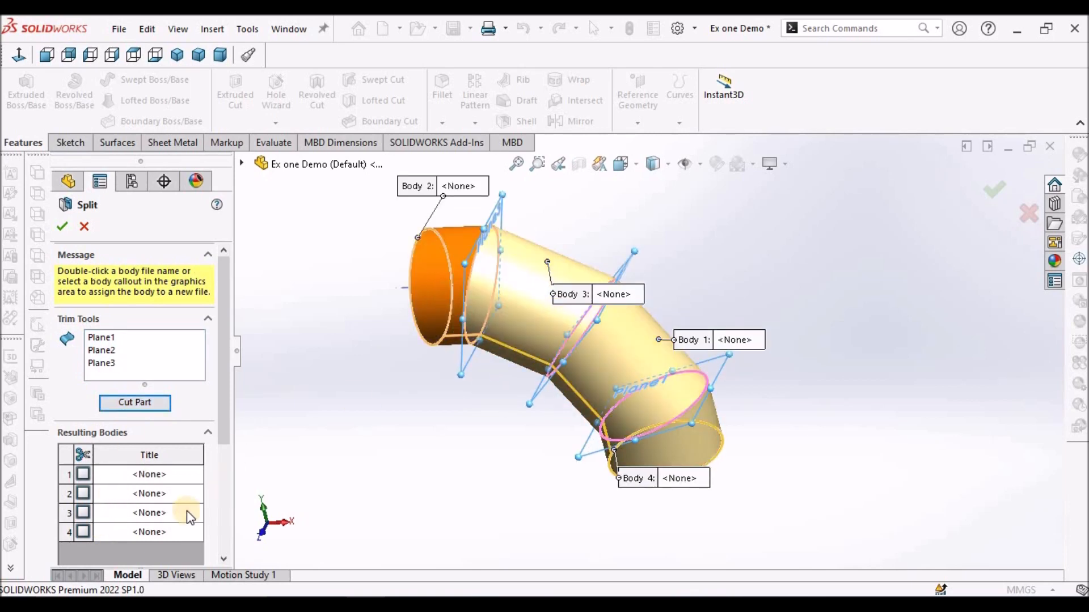
left_click(84, 474)
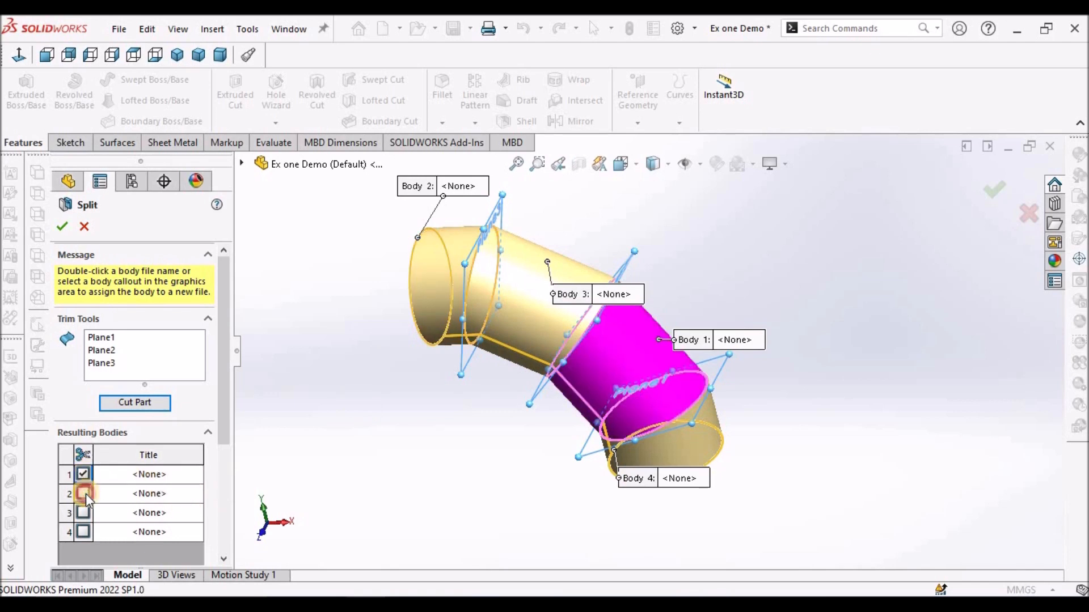
left_click(85, 493)
left_click(83, 513)
left_click(85, 531)
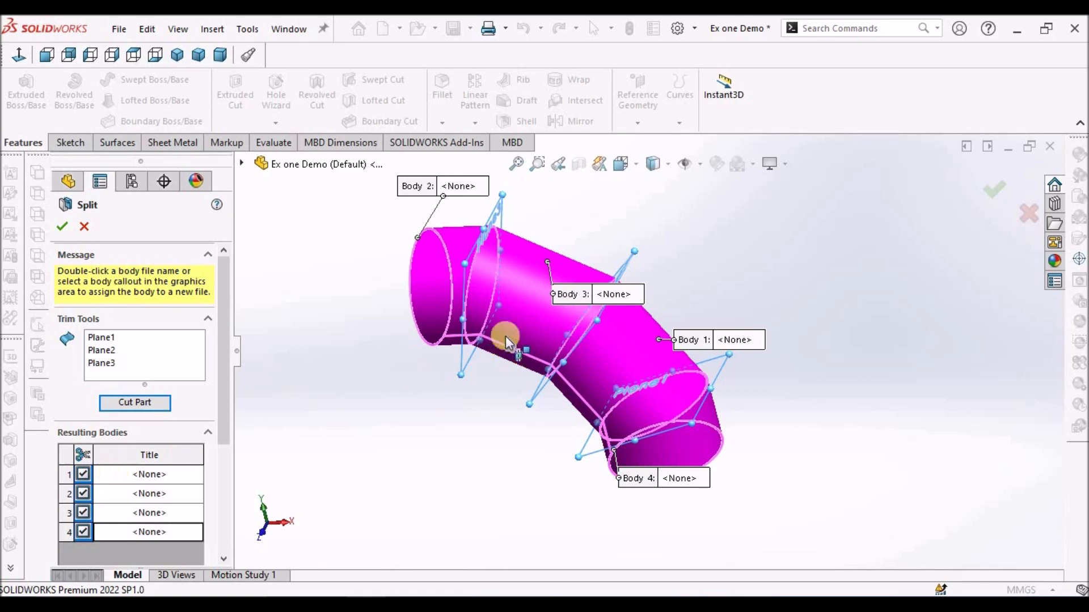
left_click(62, 227)
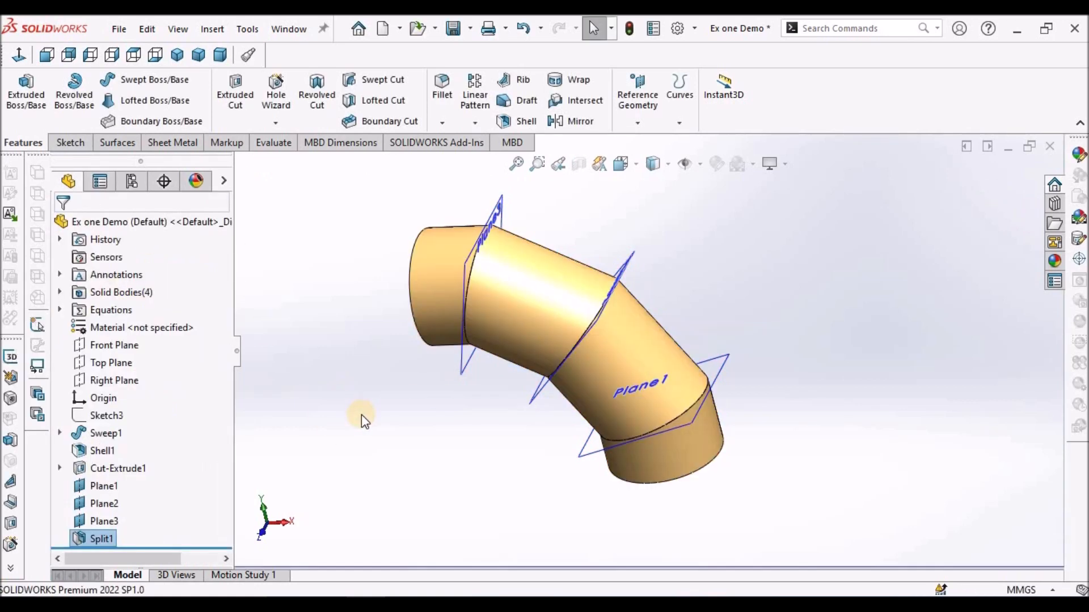
- Roll the model back before the split to compare its solid bodies, and roll forward past the split again
left_click_drag(212, 548, 214, 530)
left_click(59, 292)
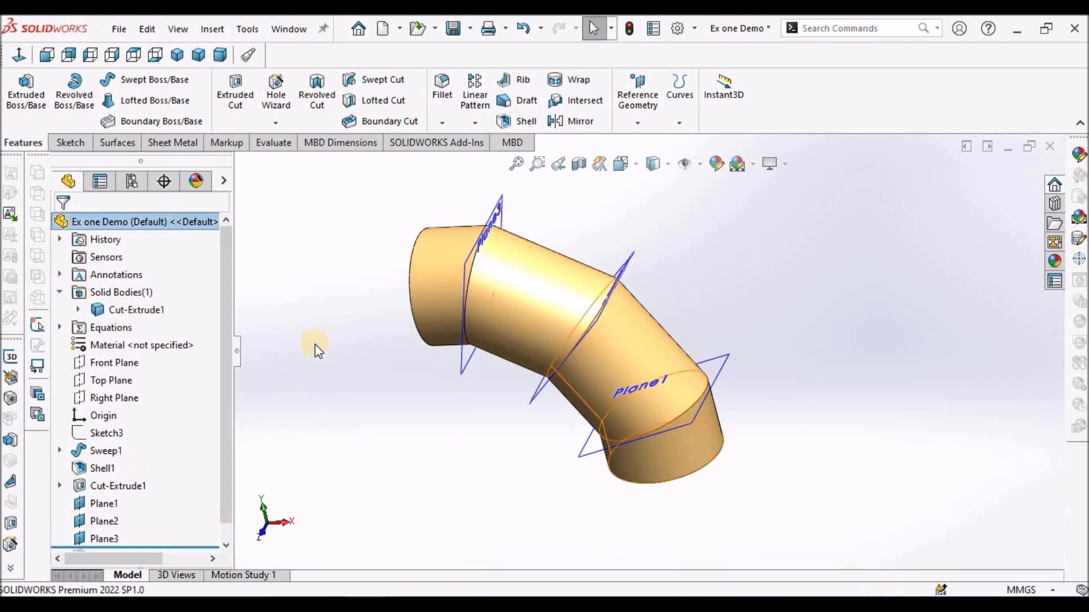
left_click(141, 313)
left_click(311, 393)
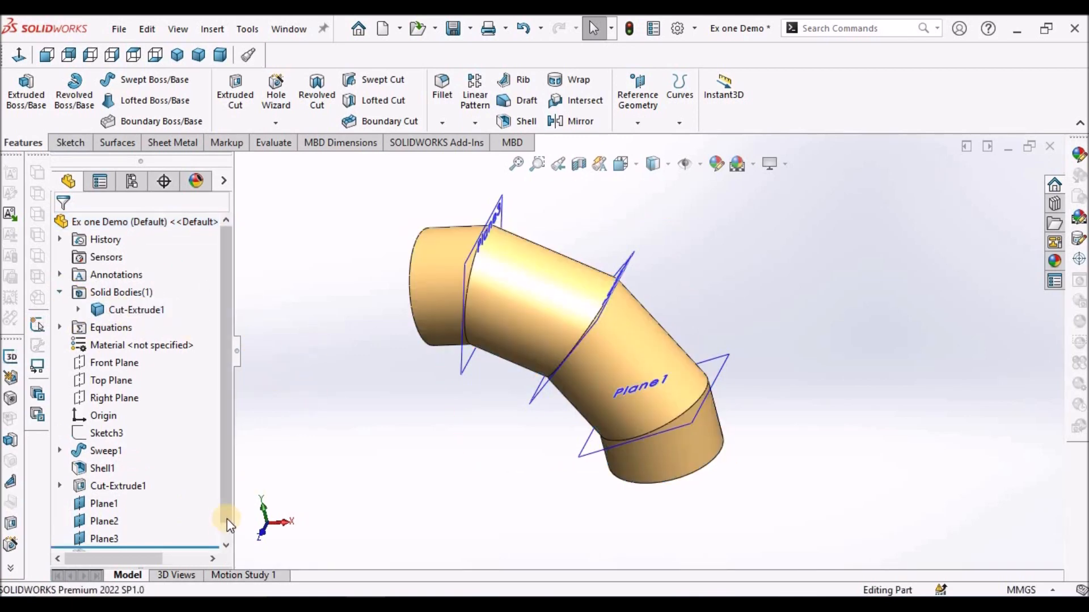
left_click(228, 546)
left_click_drag(210, 528, 209, 545)
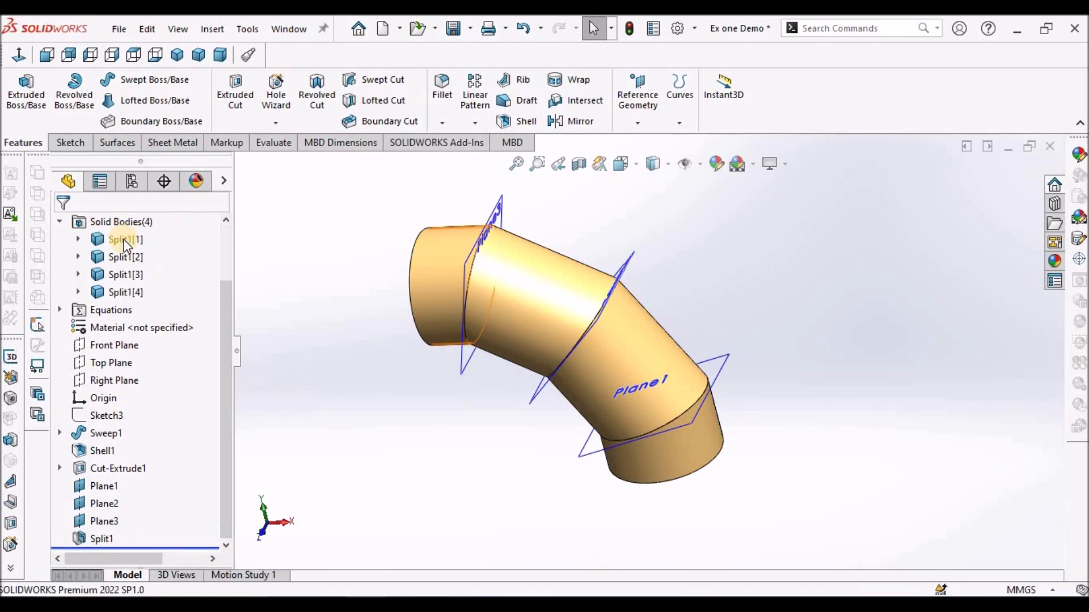
- Inspect the split elbow from several sides and save the part
scroll(765, 375, "down", 3)
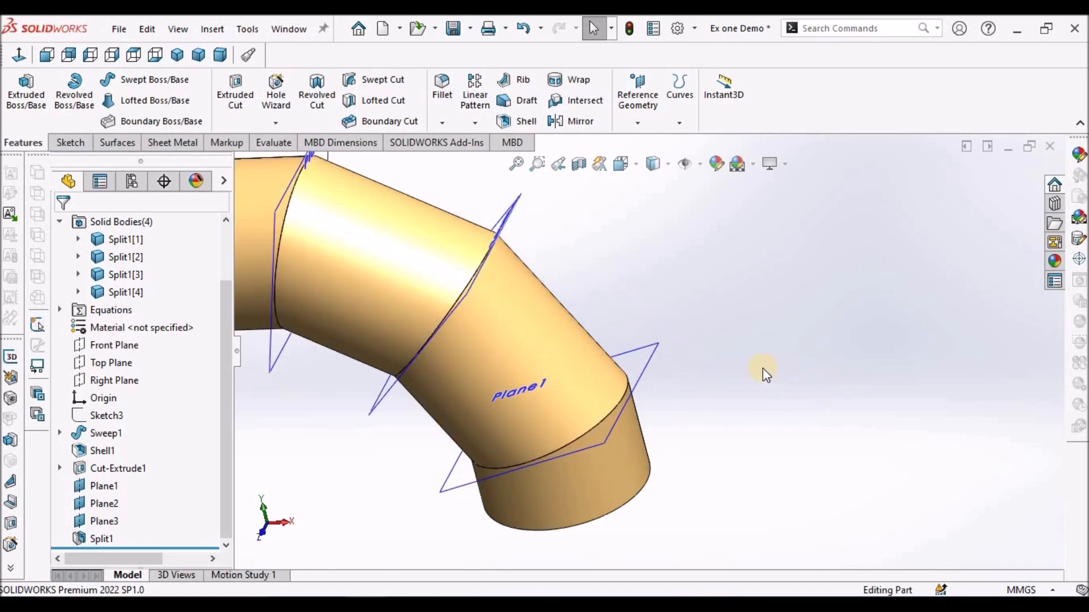
scroll(762, 369, "up", 3)
middle_click_drag(648, 357, 692, 343)
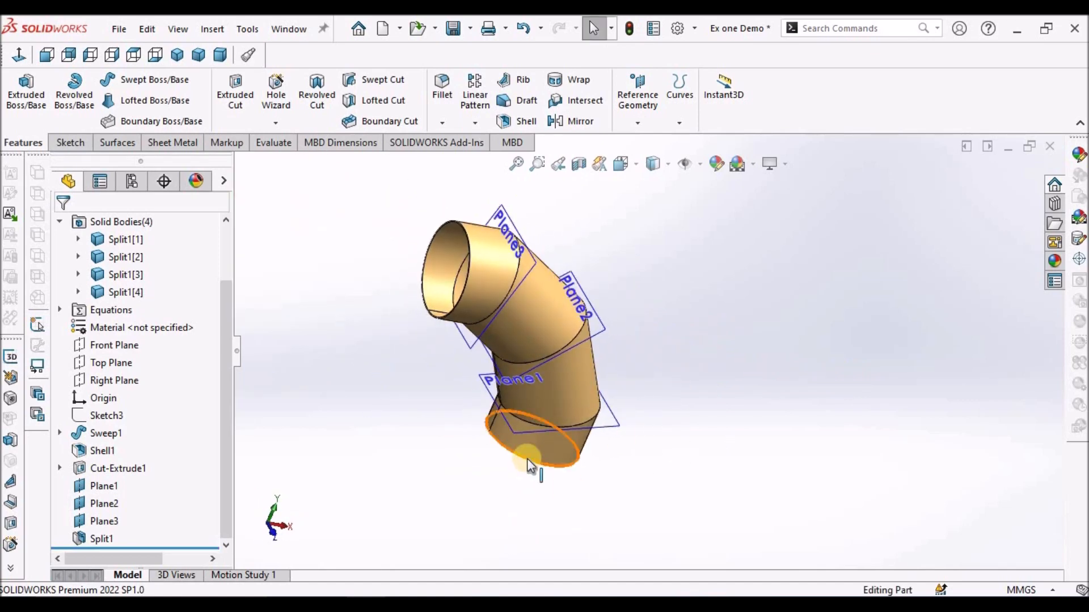
scroll(542, 343, "down", 1)
middle_click_drag(542, 345, 760, 332)
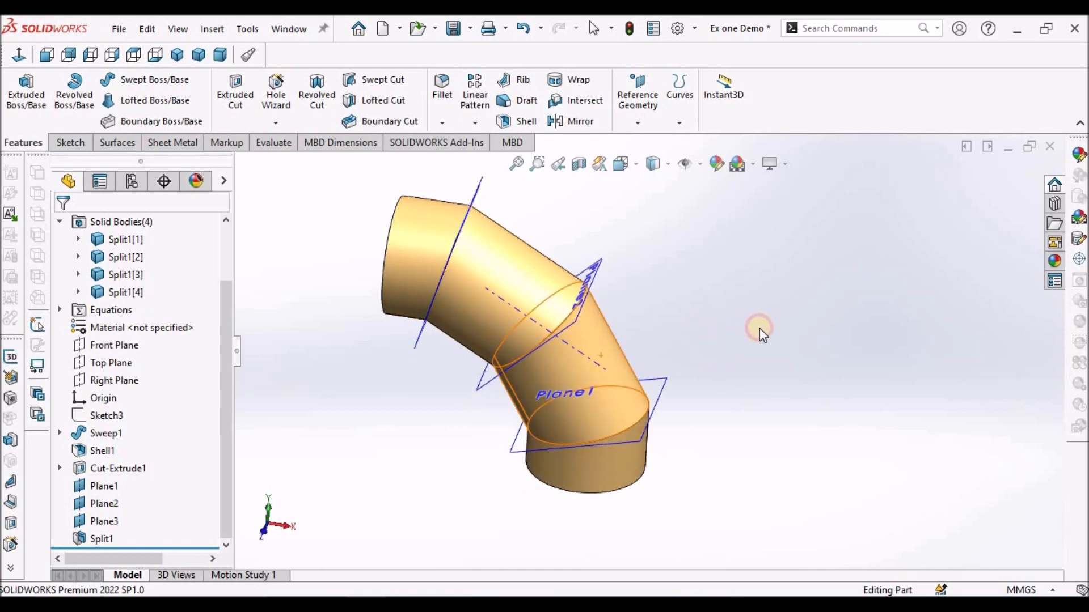
left_click(449, 24)
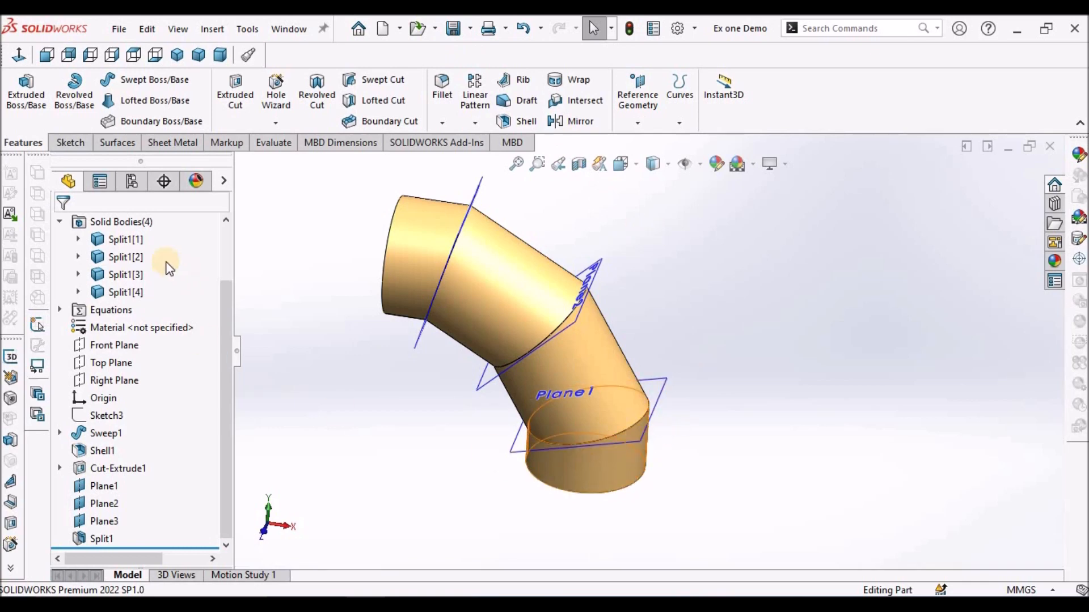
- Highlight the split bodies one after another to match them to the elbow's segments
left_click(120, 241)
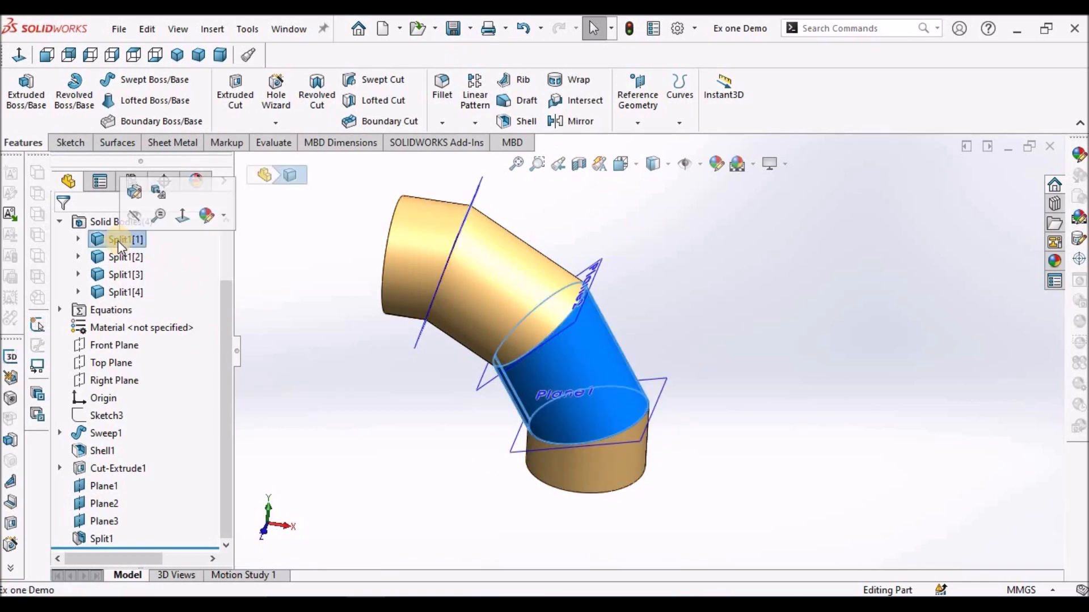
left_click(121, 276)
left_click(118, 290)
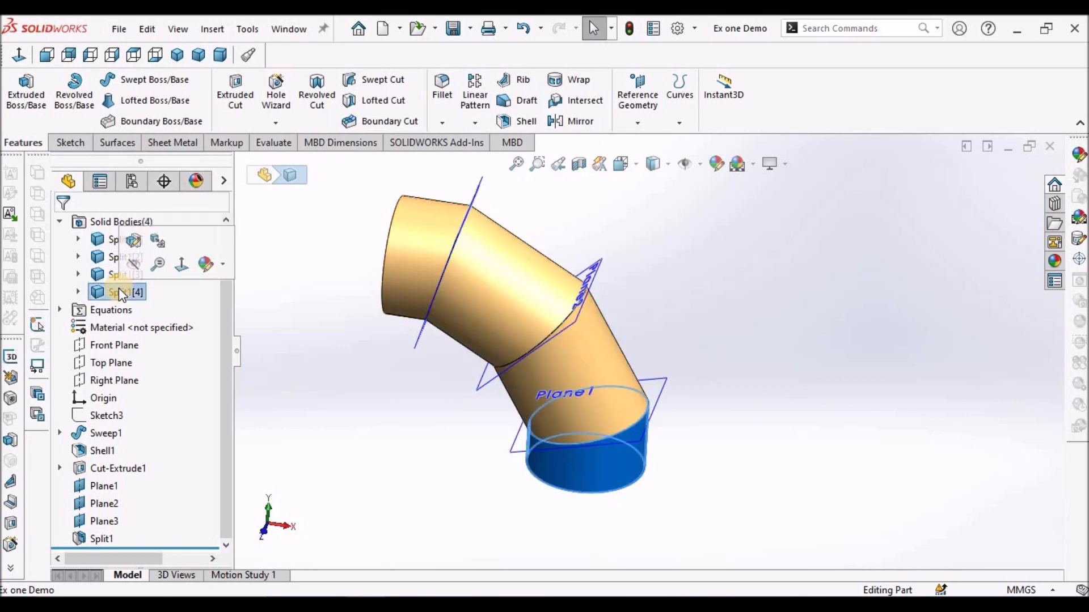
middle_click_drag(581, 438, 571, 353)
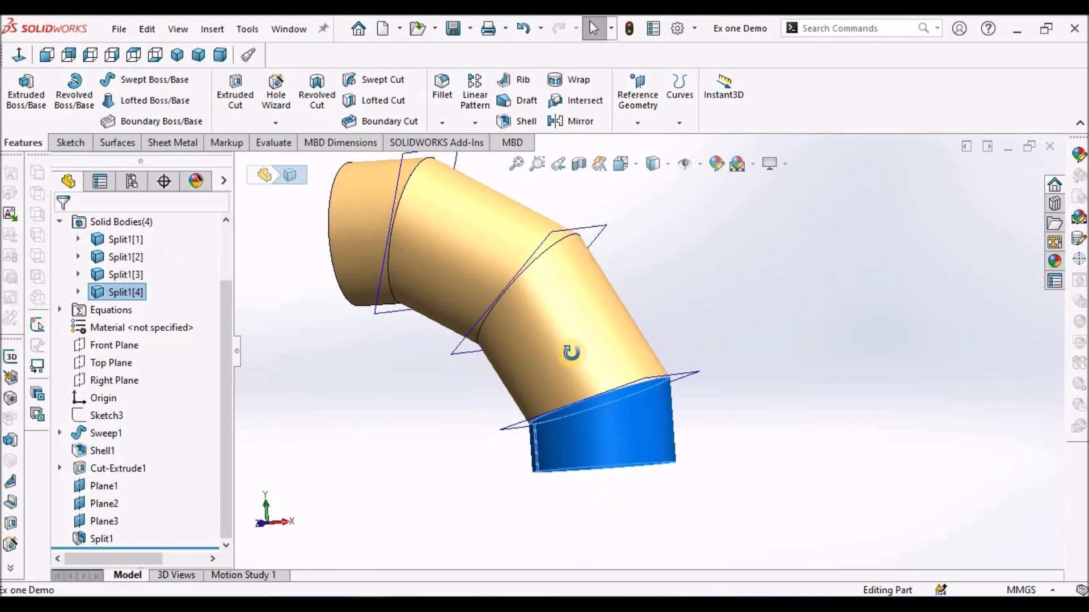
- Insert the elbow's lowest end segment, Split1[4], into a new part using the Part template and the base part's units
right_click(122, 291)
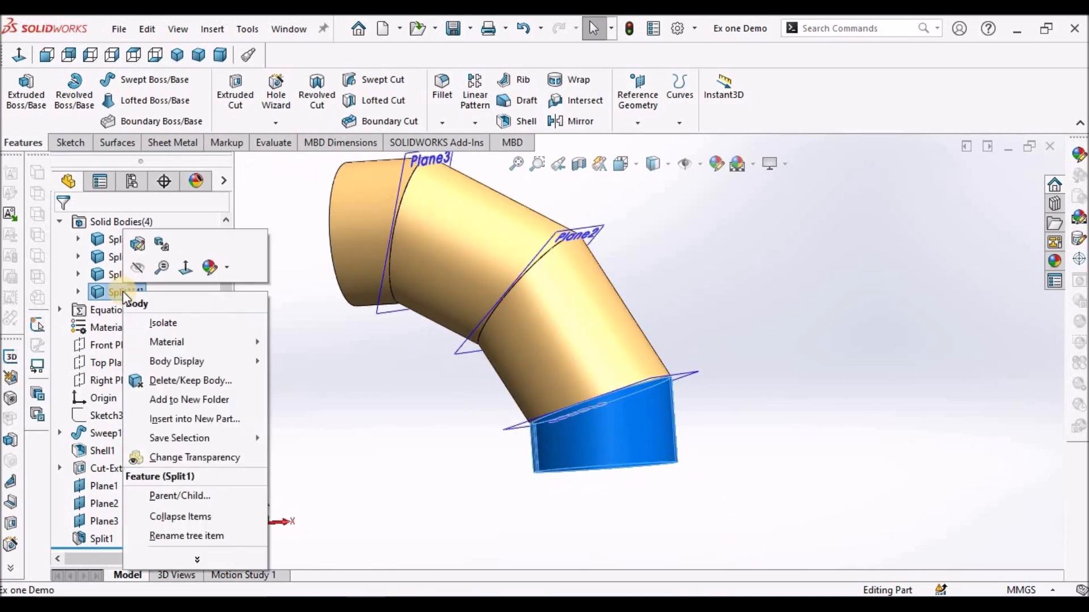
left_click(212, 421)
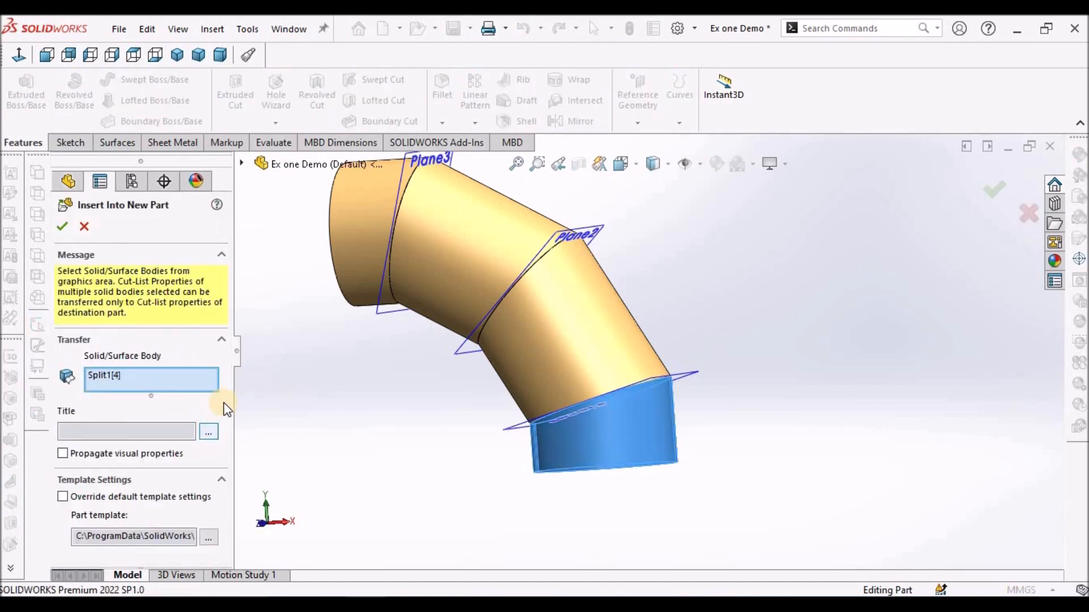
left_click(208, 536)
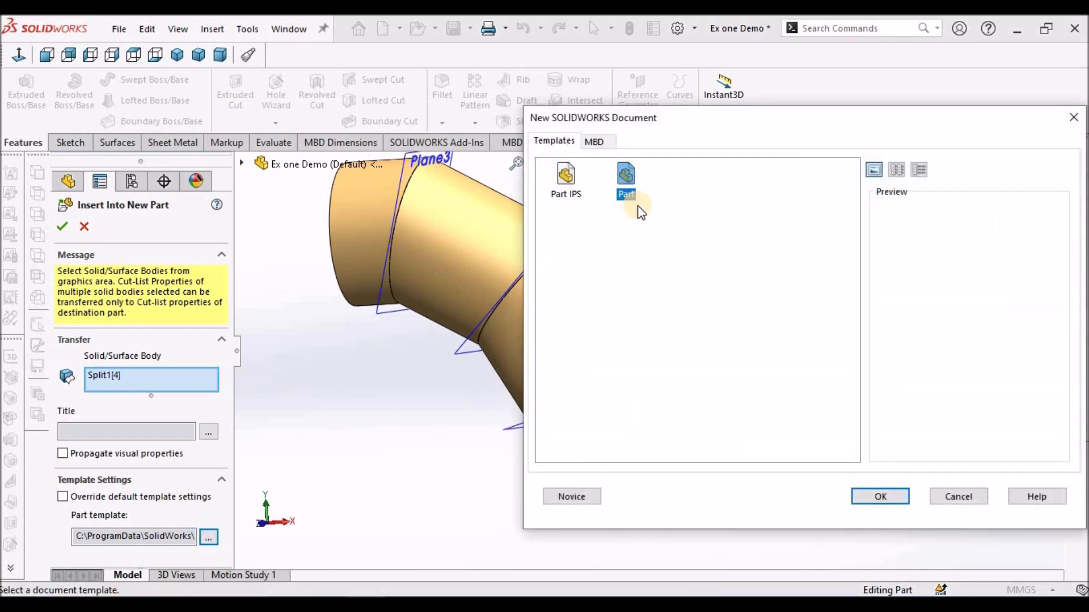
left_click(627, 195)
left_click(881, 498)
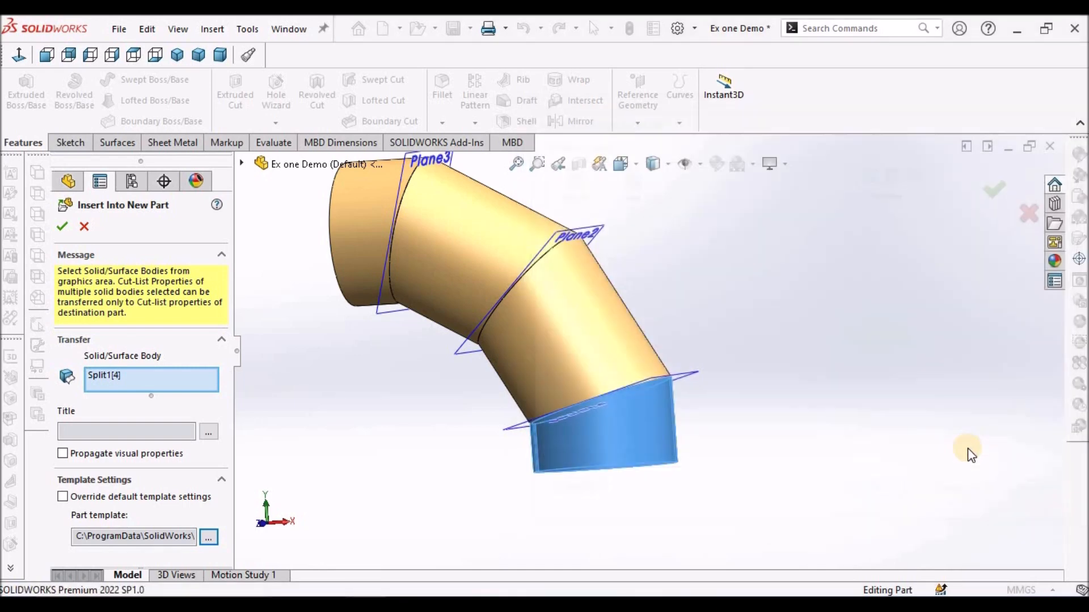
left_click(63, 227)
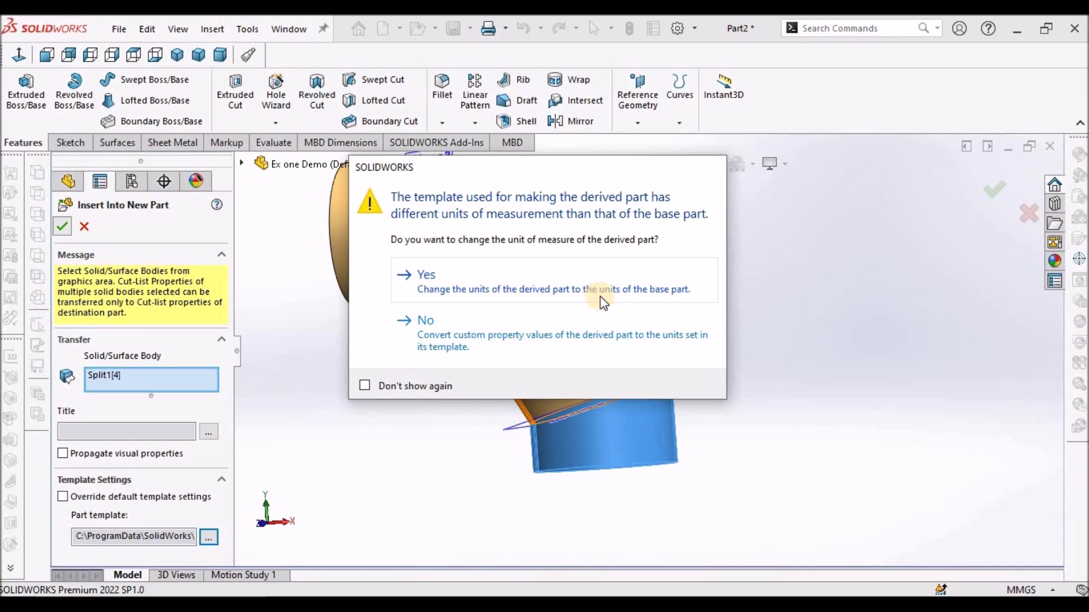
left_click(475, 282)
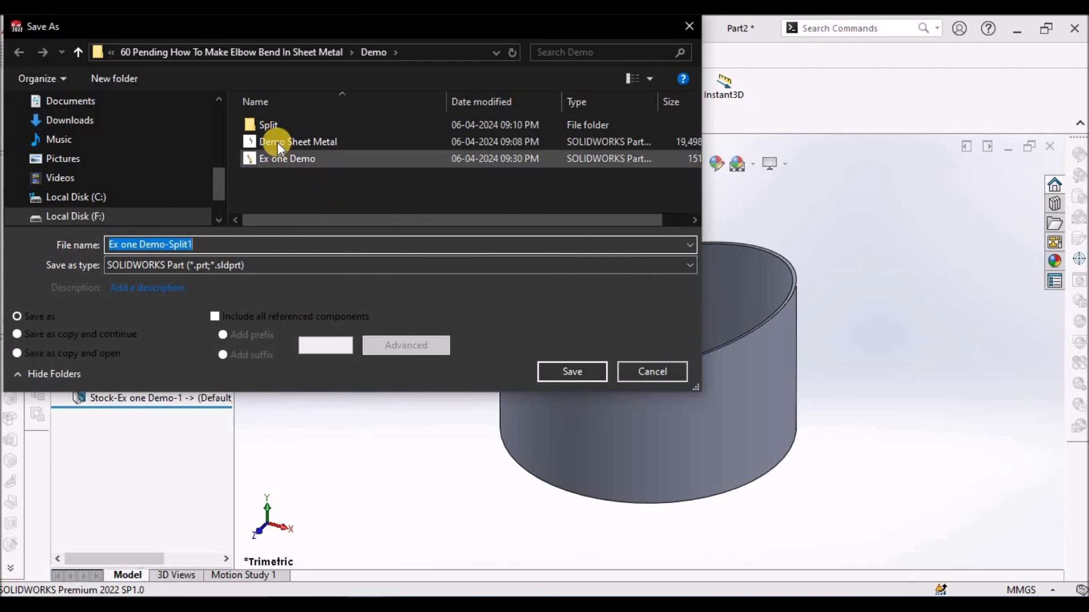
- Save the new segment part in the Split folder as Ex one Demo-Split1
left_click(271, 127)
double_click(271, 127)
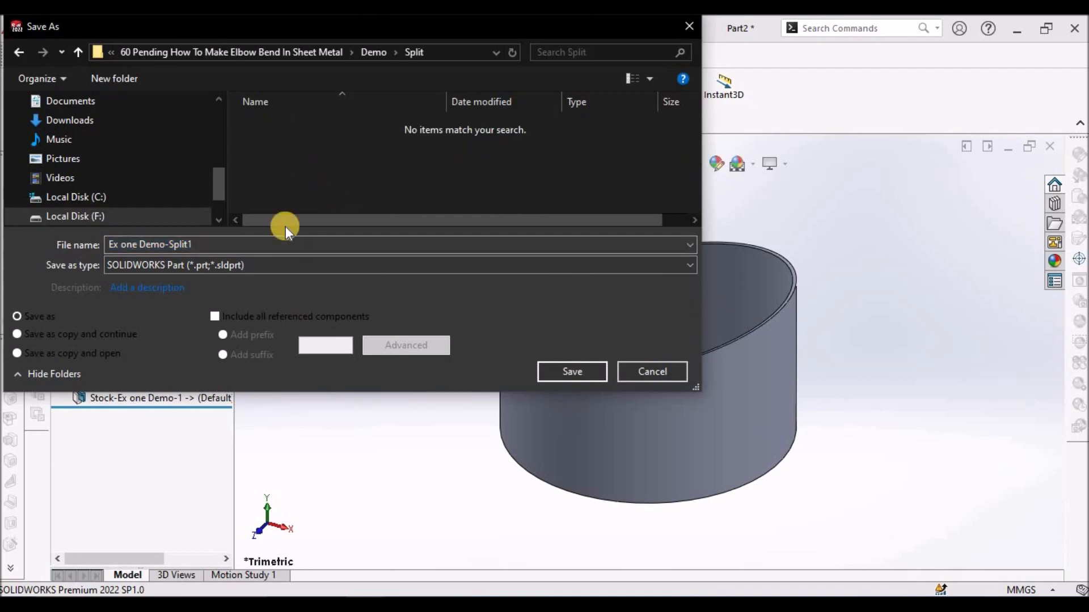
left_click(197, 245)
left_click(184, 245)
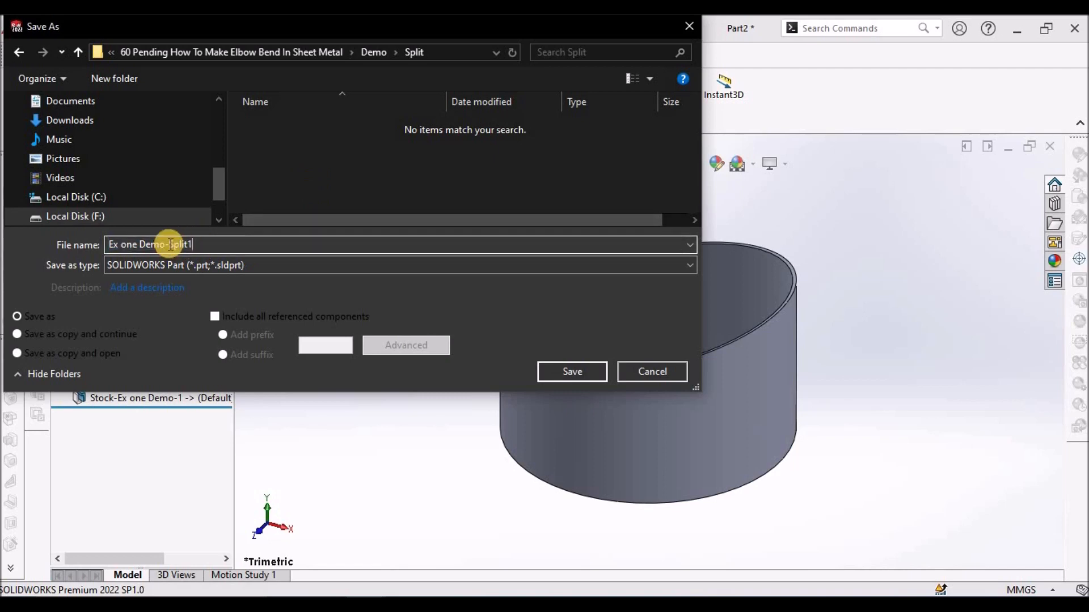
left_click(573, 374)
- Convert the lowest end segment to sheet metal with Insert Bends, fixing the outer seam edge and using a 1 mm bend radius
middle_click_drag(796, 294, 679, 418)
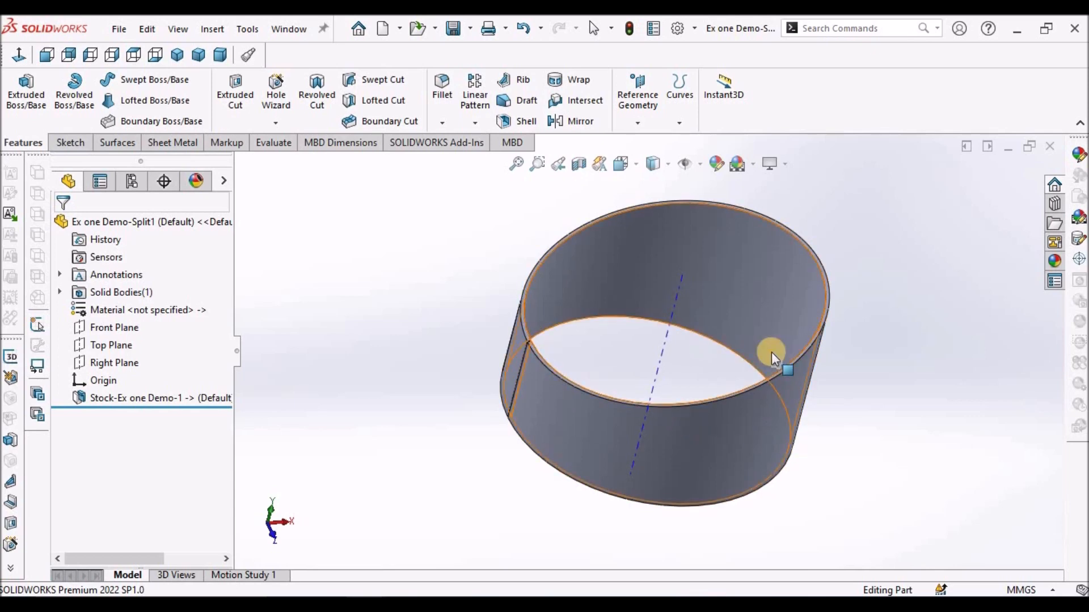
key("Escape")
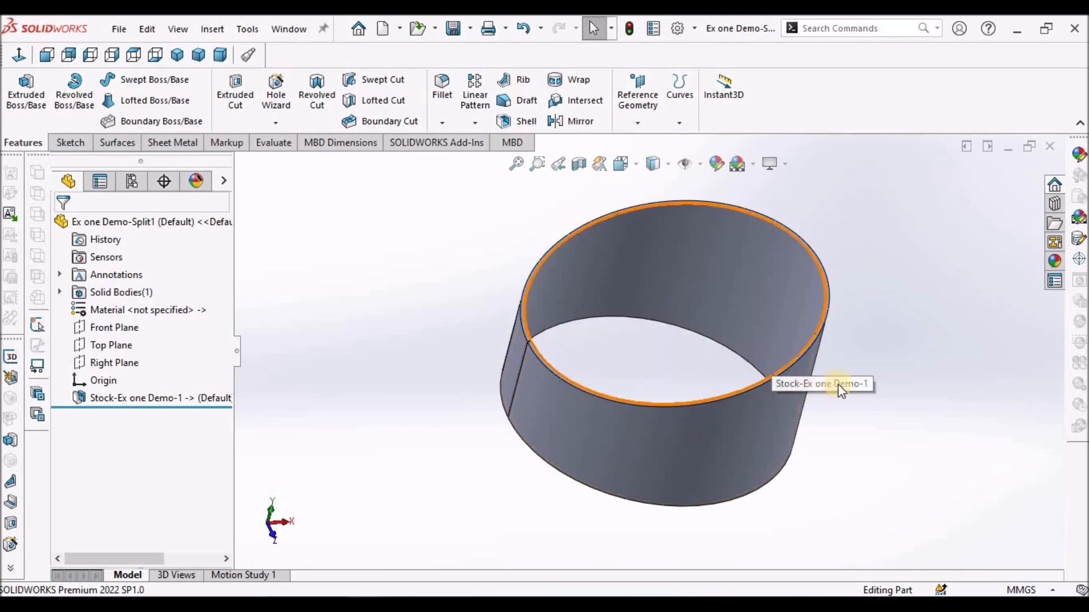
mouse_move(634, 408)
middle_mouse_down()
mouse_move(651, 413)
mouse_move(637, 408)
middle_mouse_up()
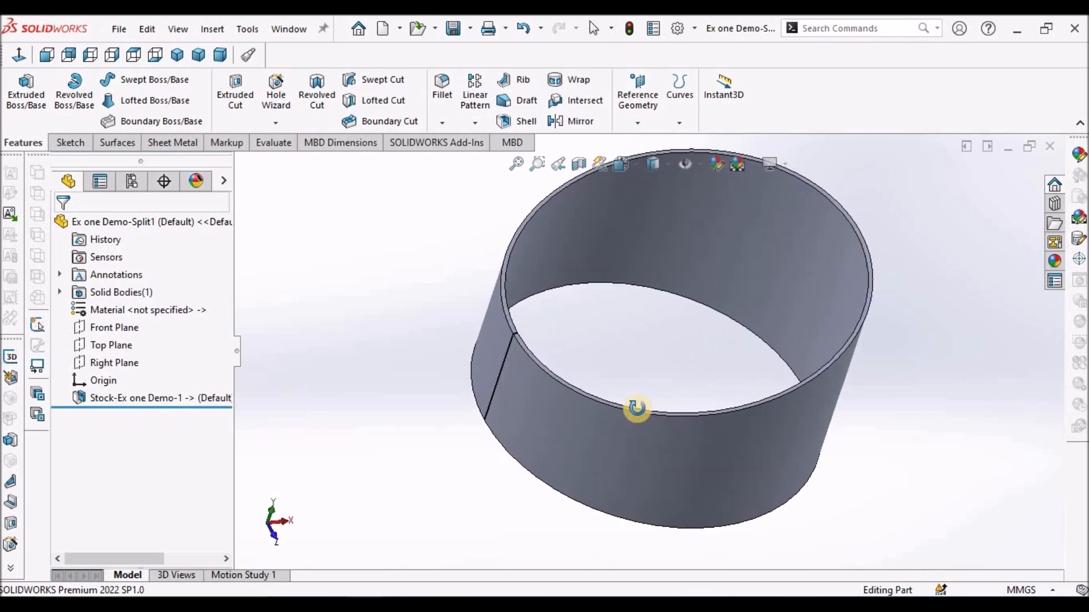
left_click(175, 144)
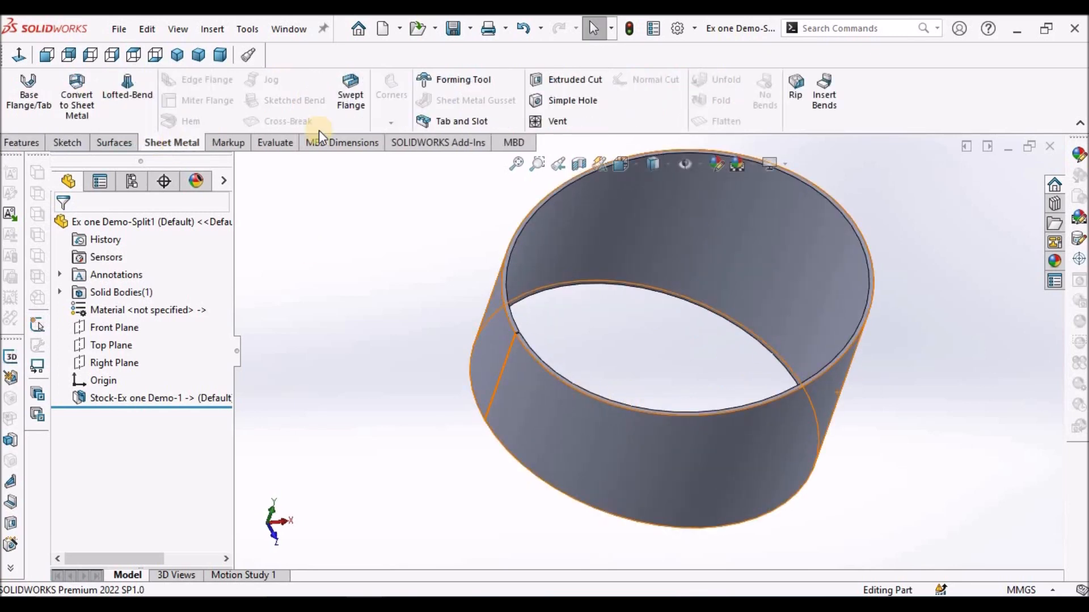
left_click(818, 110)
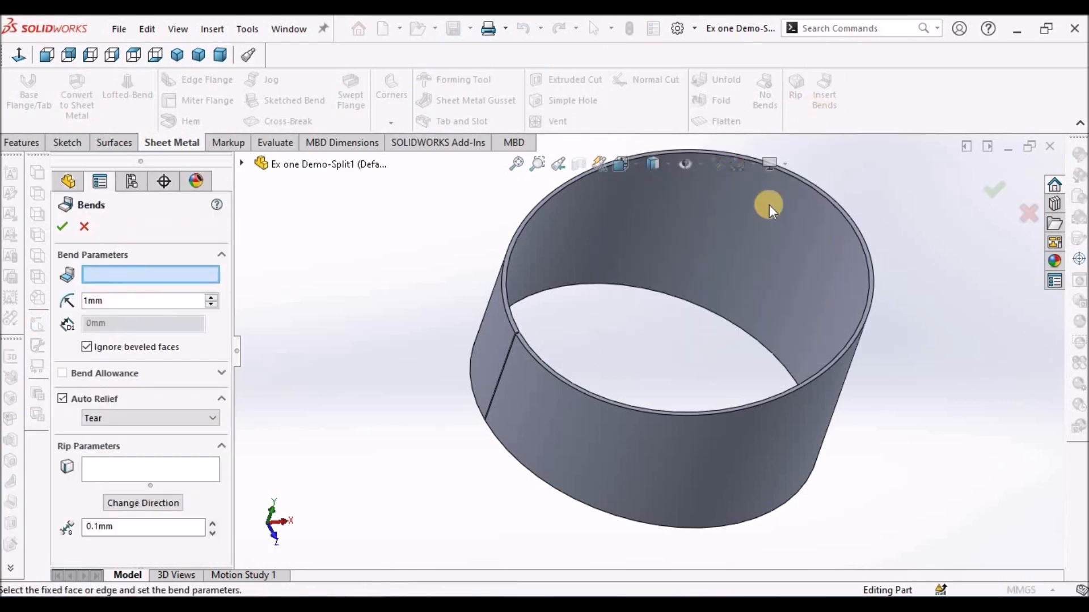
scroll(574, 326, "down", 2)
scroll(574, 326, "up", 2)
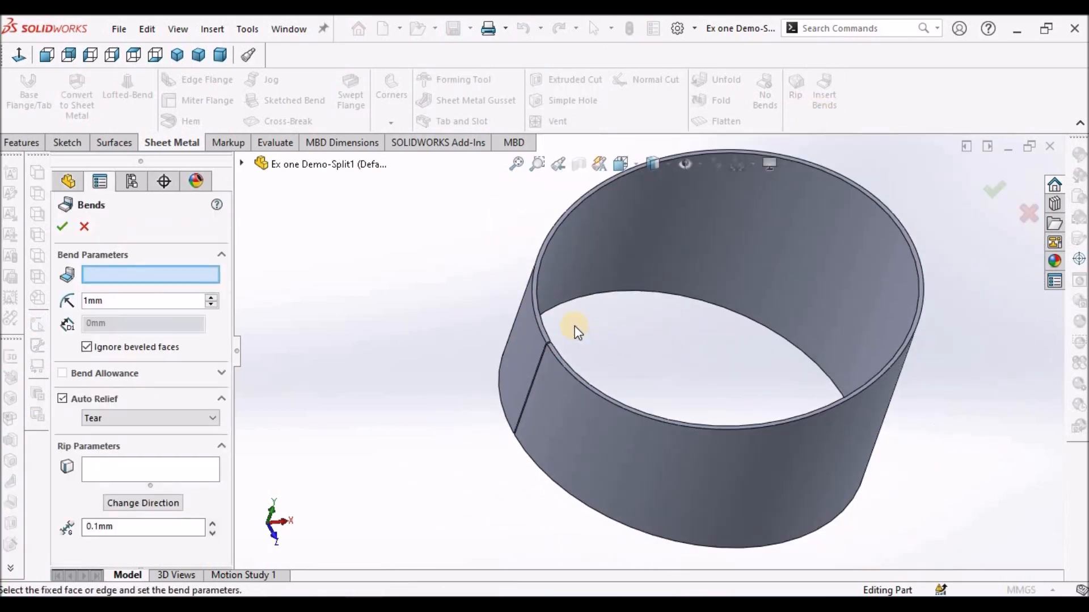
middle_click_drag(664, 339, 570, 363)
scroll(571, 352, "down", 2)
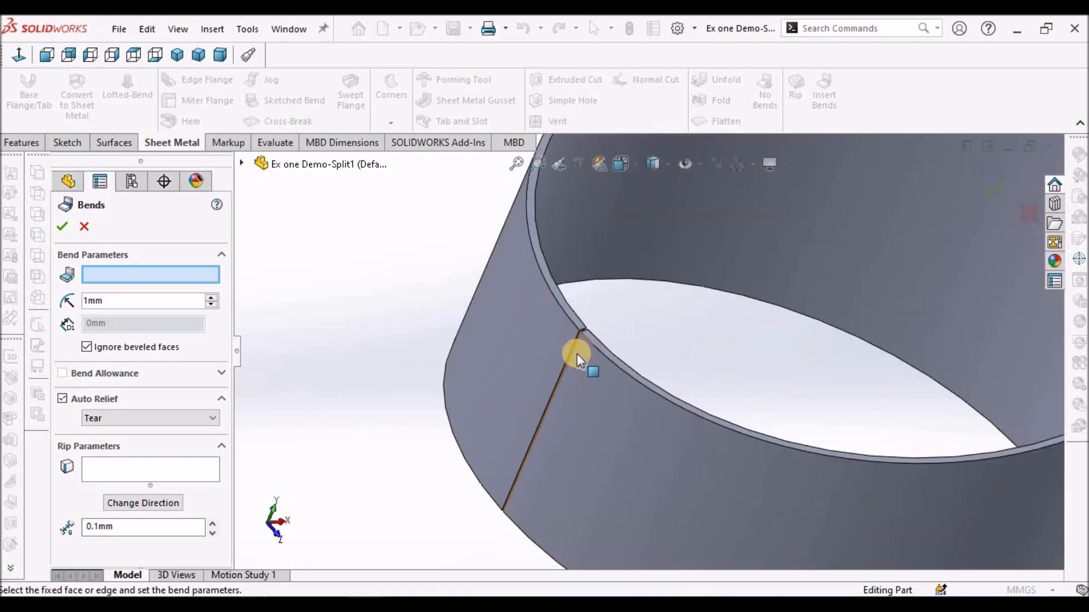
scroll(566, 352, "down", 3)
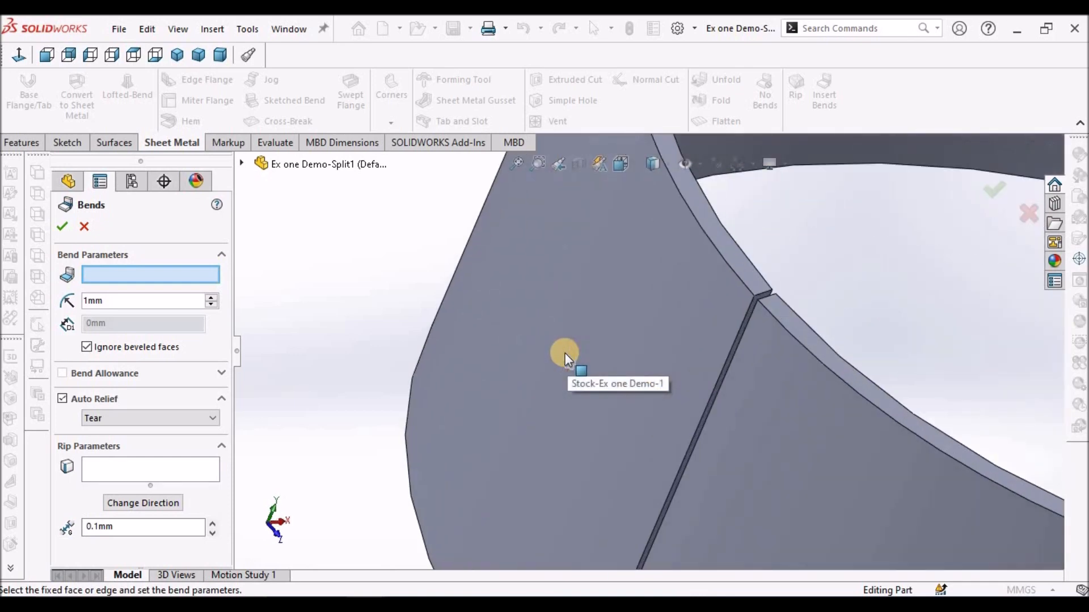
left_click(705, 413)
key("f")
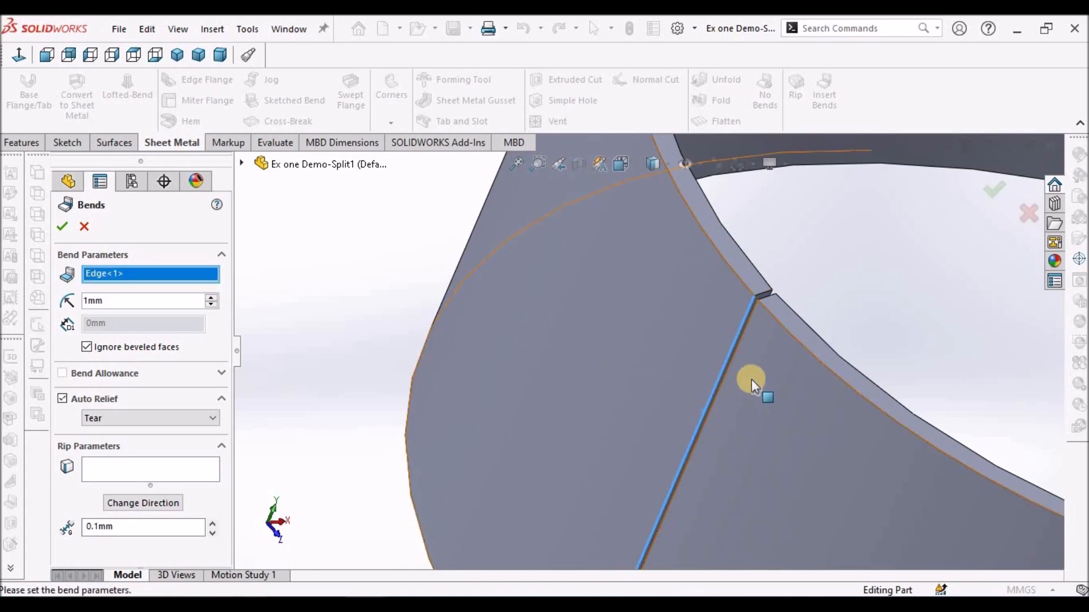
left_click(68, 225)
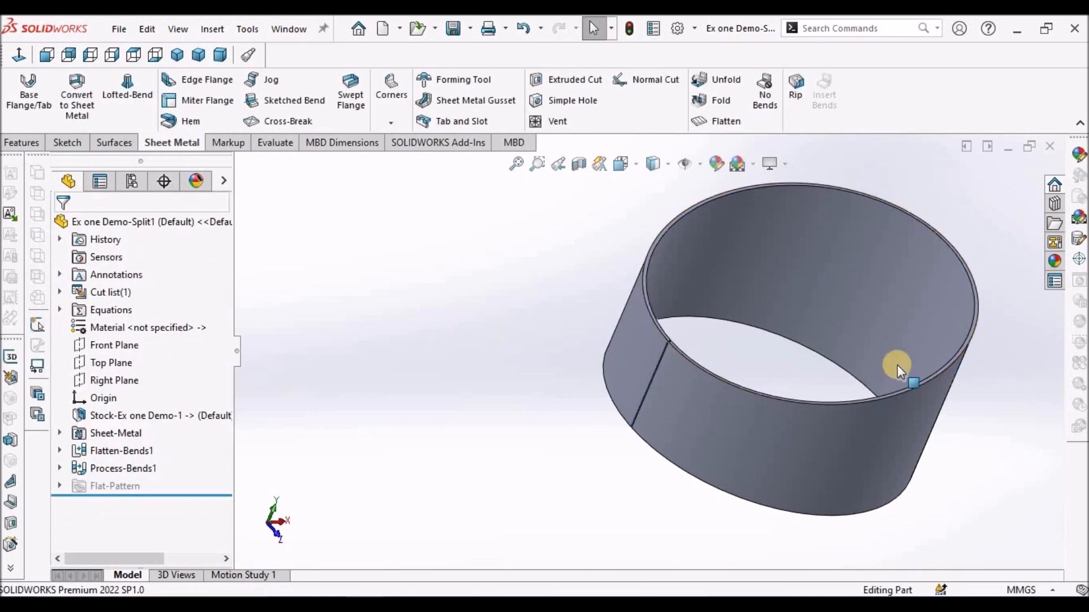
- Examine the segment's Sheet-Metal, Flatten-Bends1 and Process-Bends1 features and the contents of its Flat-Pattern folder
left_click(110, 433)
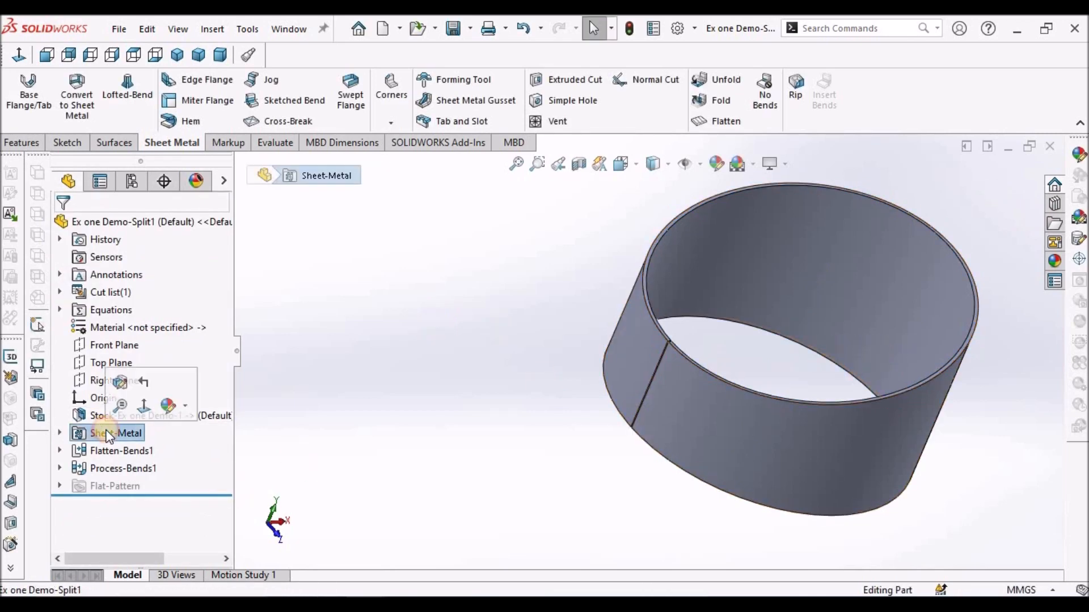
left_click(105, 451)
left_click(107, 468)
left_click(687, 386)
scroll(822, 353, "down", 2)
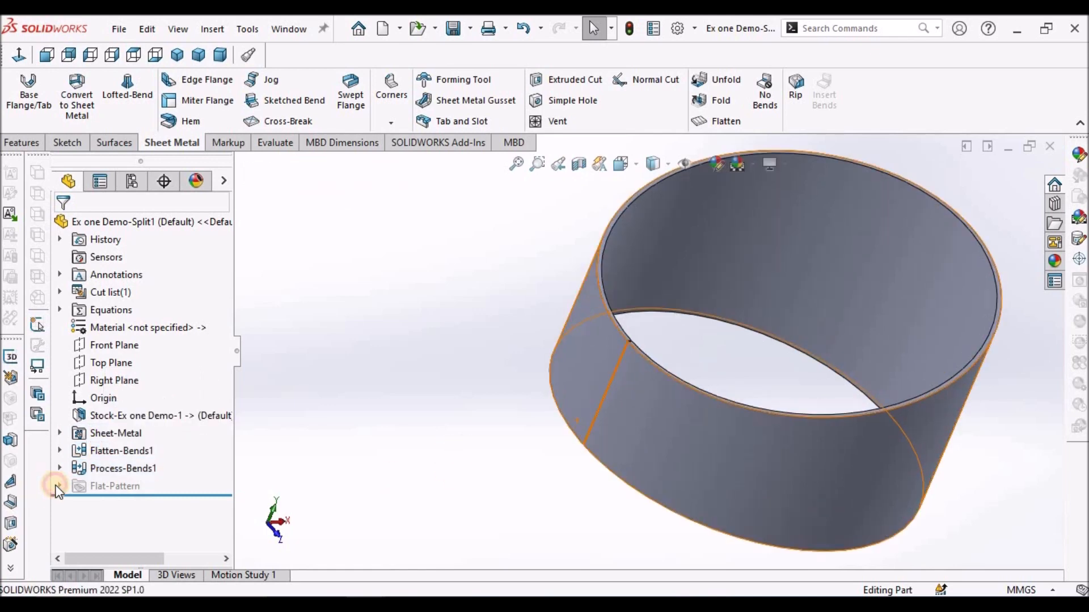
left_click(58, 486)
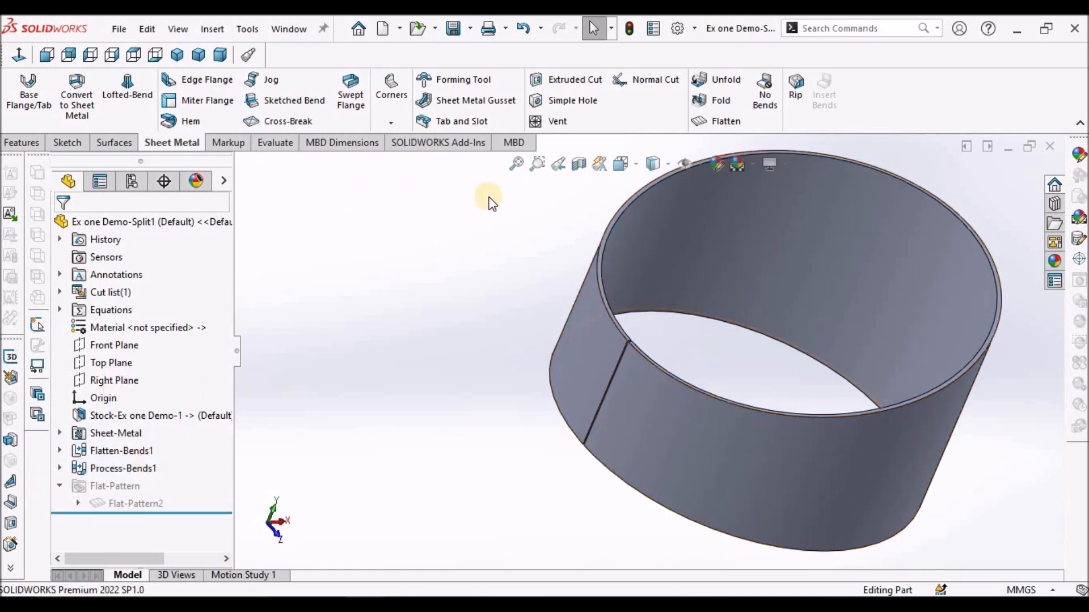
- Flatten the end segment to examine its flat pattern, and return it to the rolled shape
left_click(728, 122)
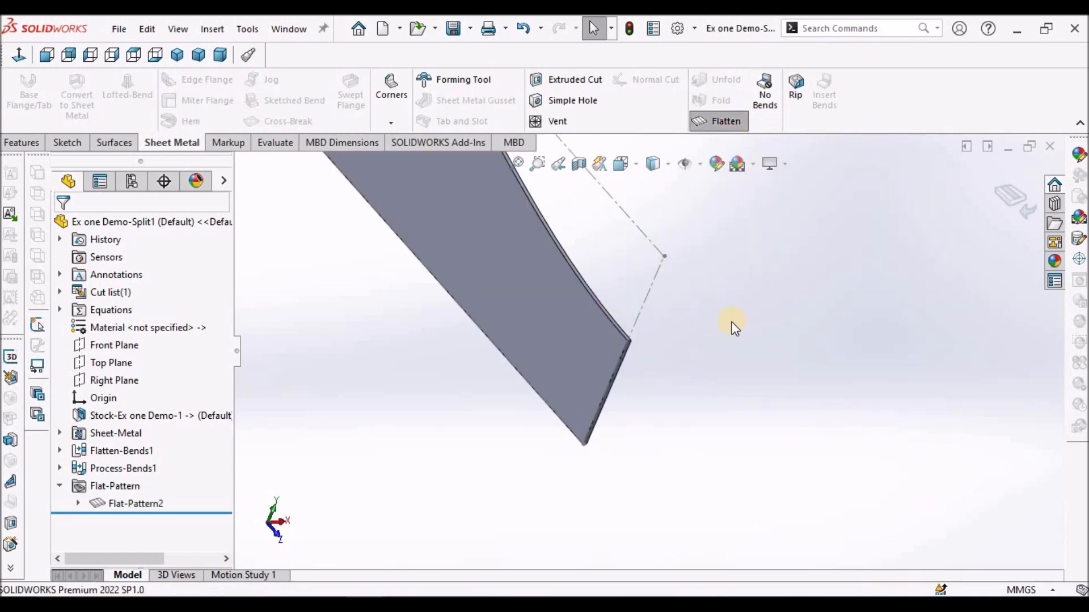
left_click(536, 242)
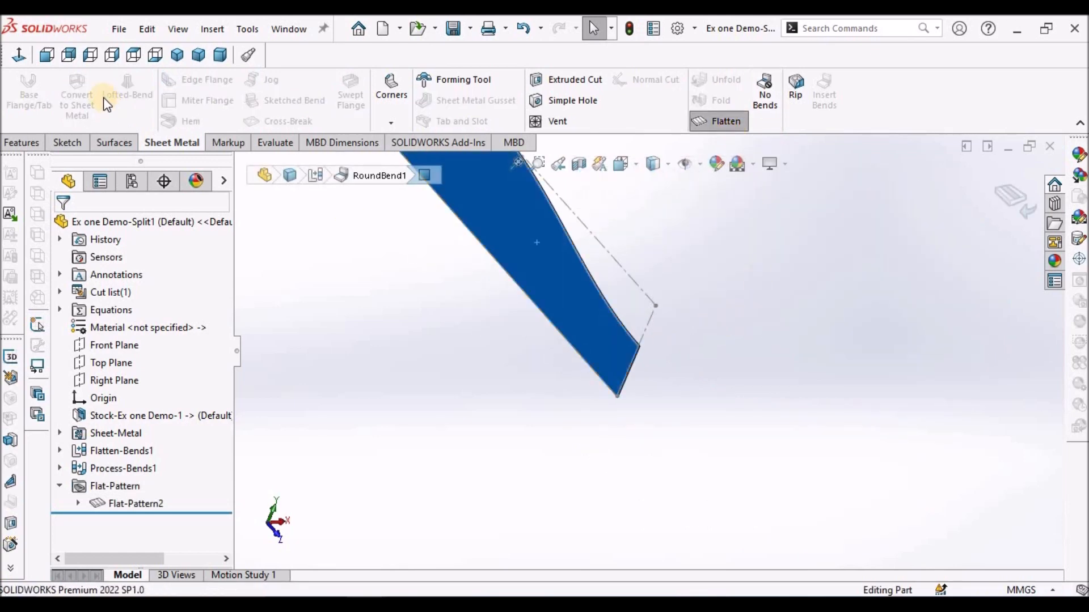
left_click(28, 59)
left_click(707, 445)
middle_click_drag(686, 364, 705, 384)
left_click(1011, 196)
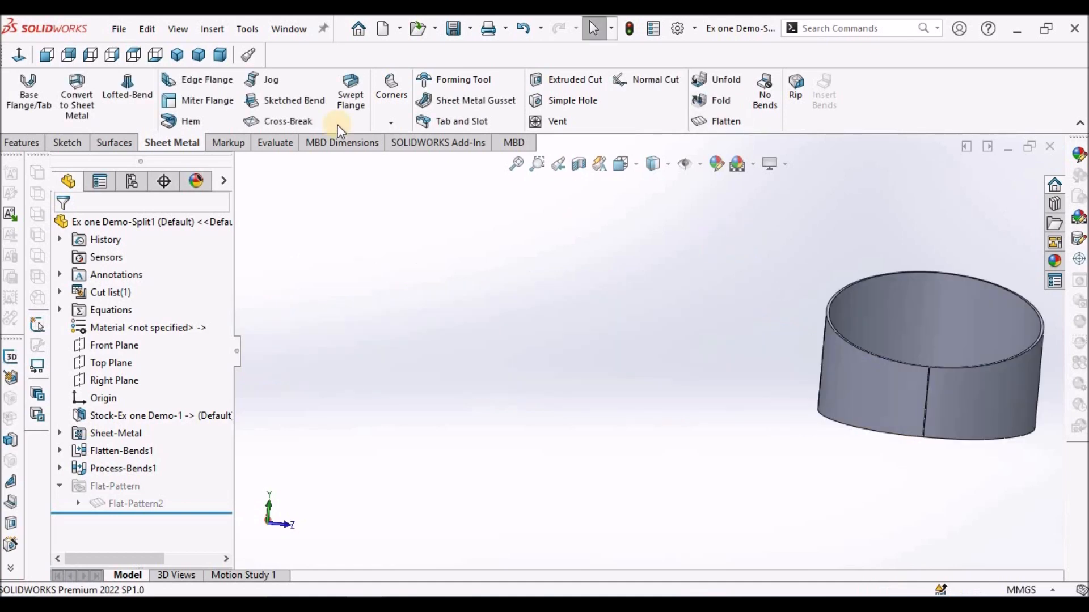
left_click(220, 54)
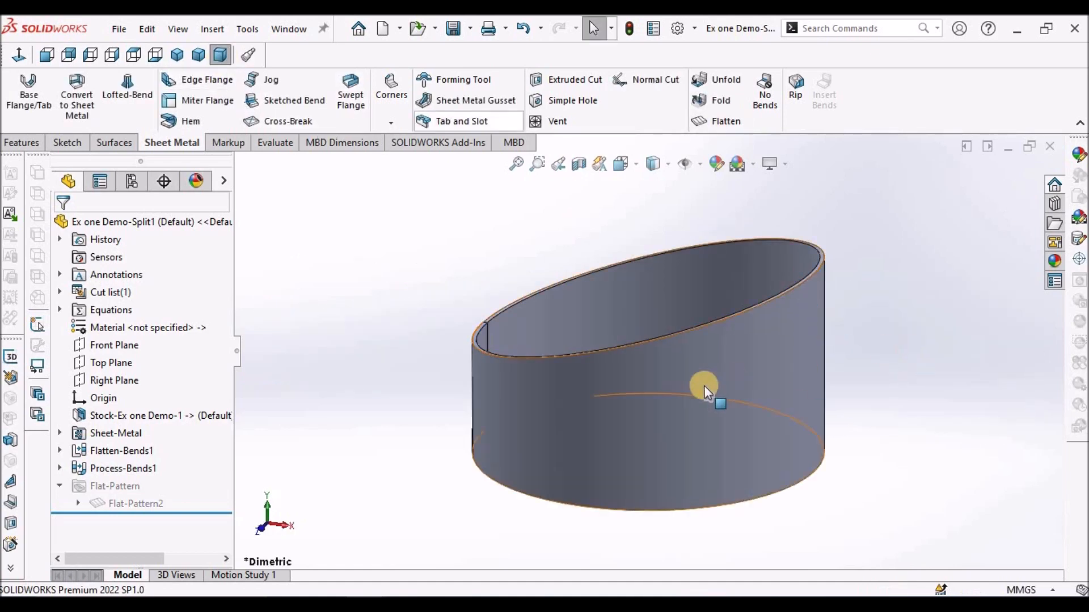
scroll(703, 388, "down", 3)
key("f")
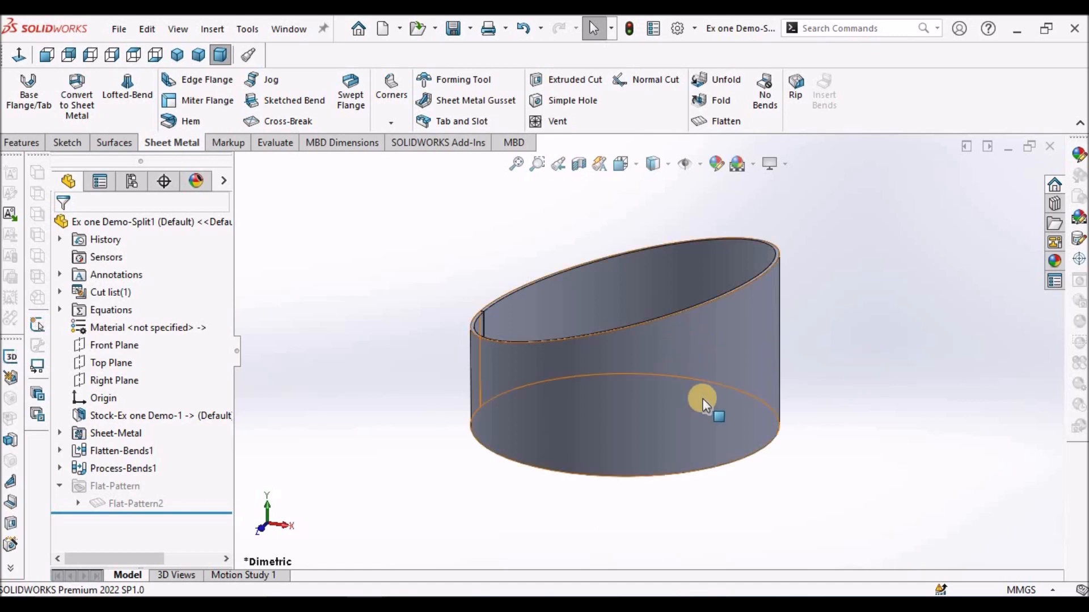
middle_click_drag(705, 401, 711, 393)
key("Escape")
key("f")
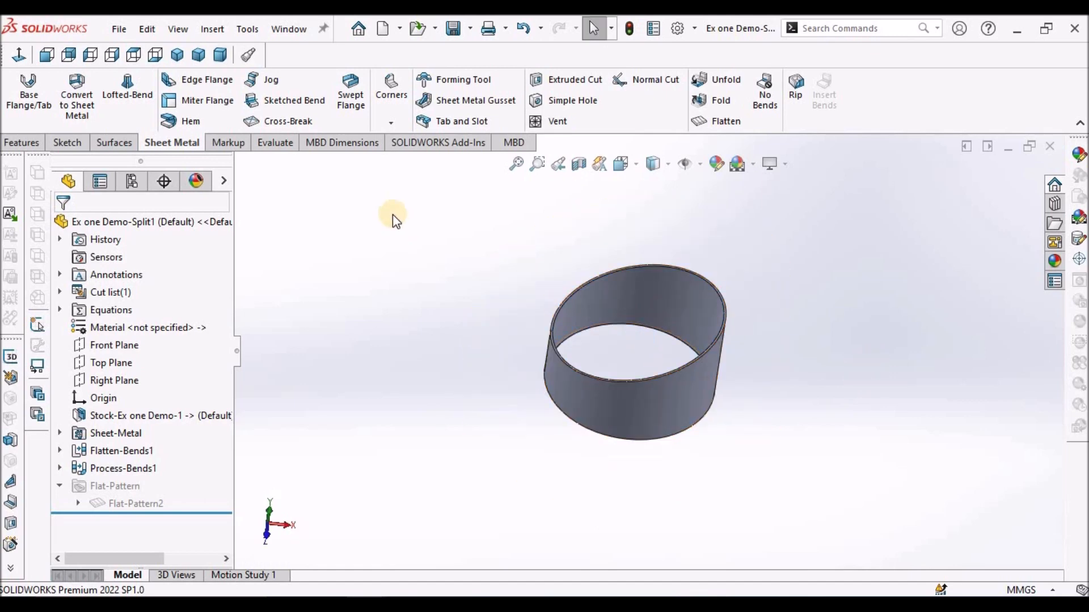
- Switch to the Ex one Demo part and insert Split1[1], the segment above the lowest one, into a new part with the Part template
left_click(293, 33)
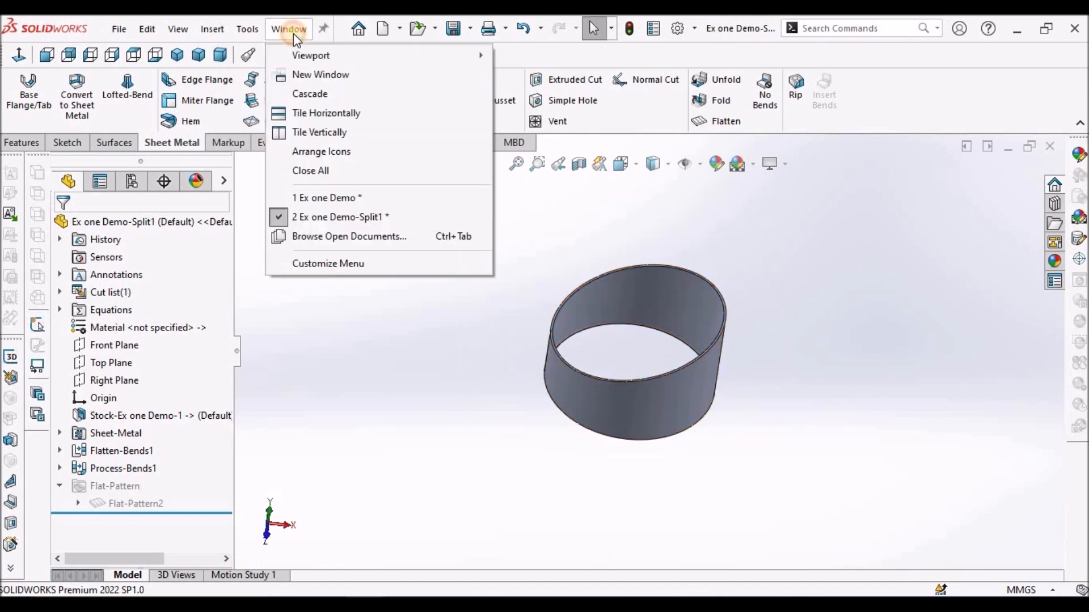
left_click(394, 195)
left_click(575, 320)
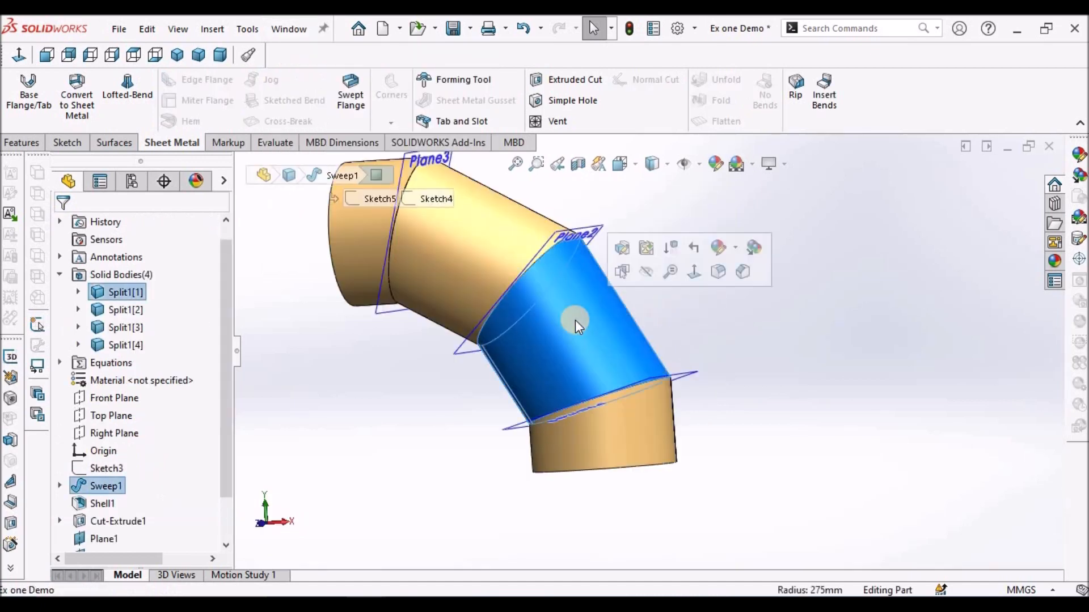
right_click(132, 290)
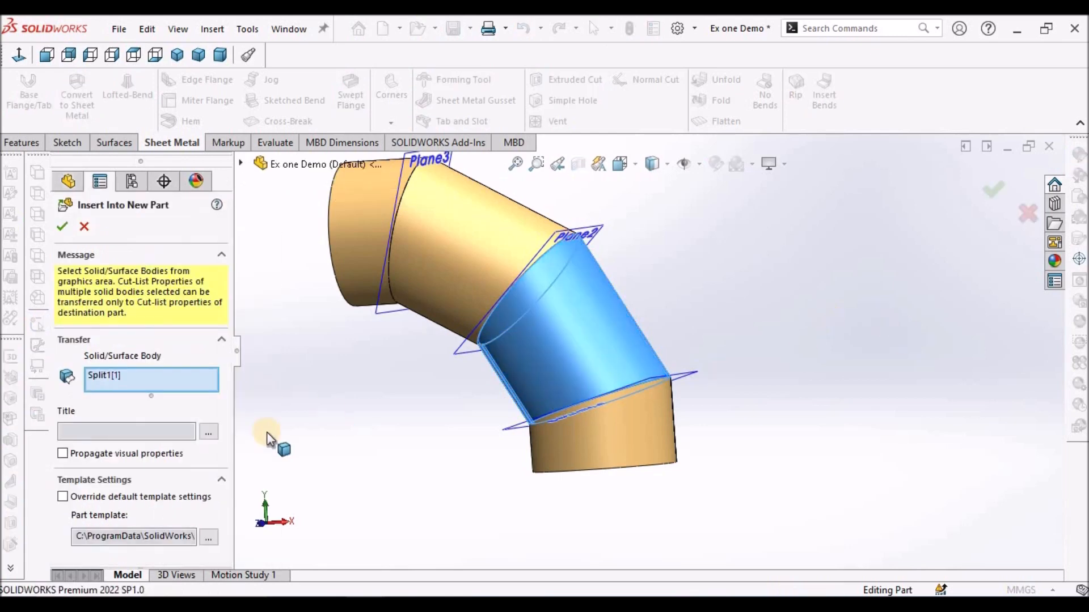
left_click(209, 537)
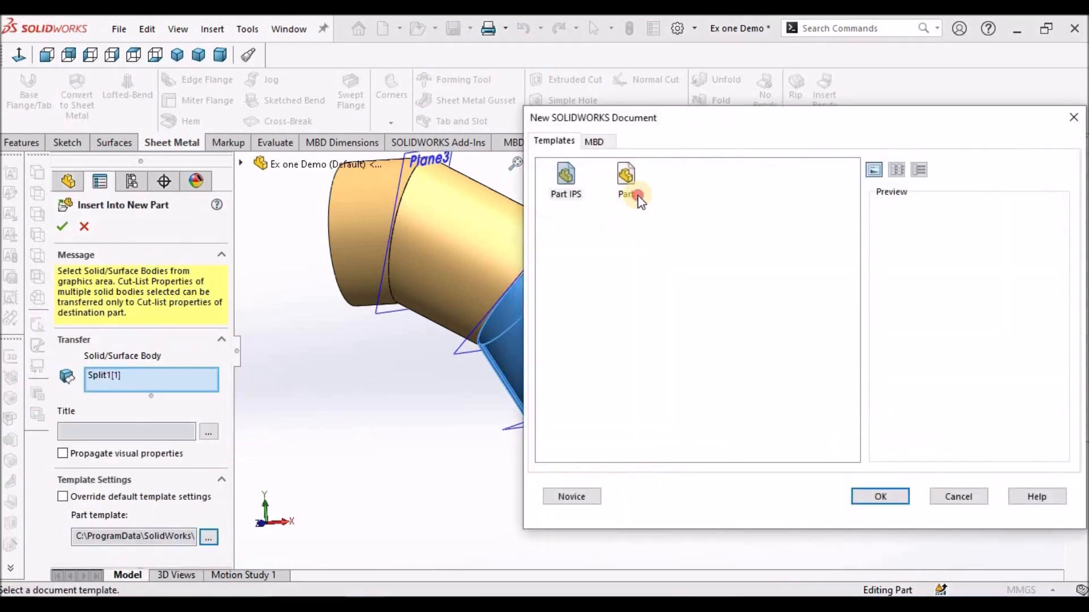
left_click(629, 184)
left_click(880, 497)
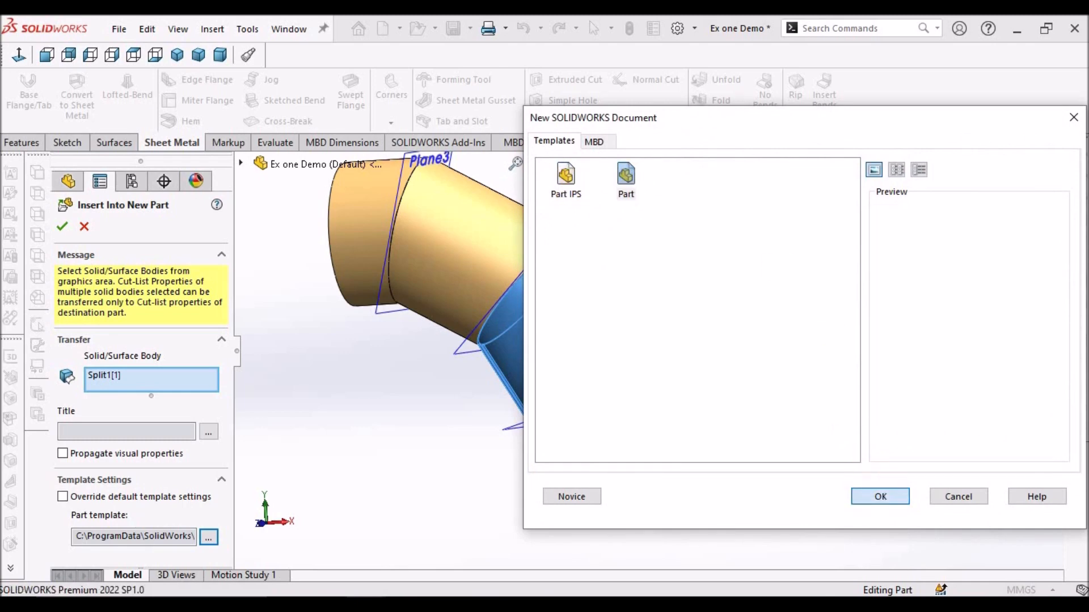
left_click(62, 226)
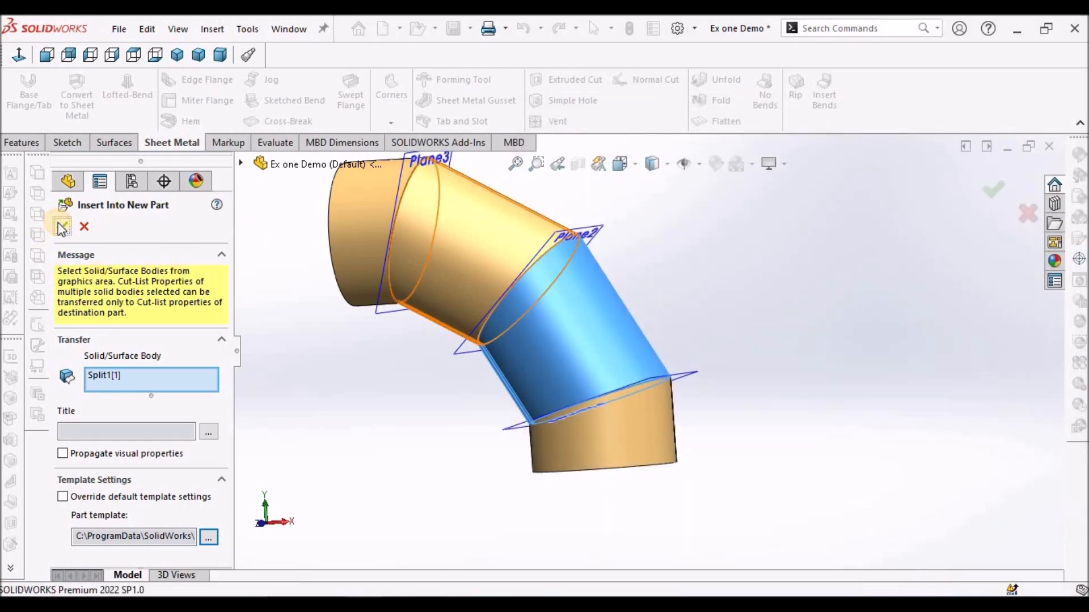
left_click(406, 275)
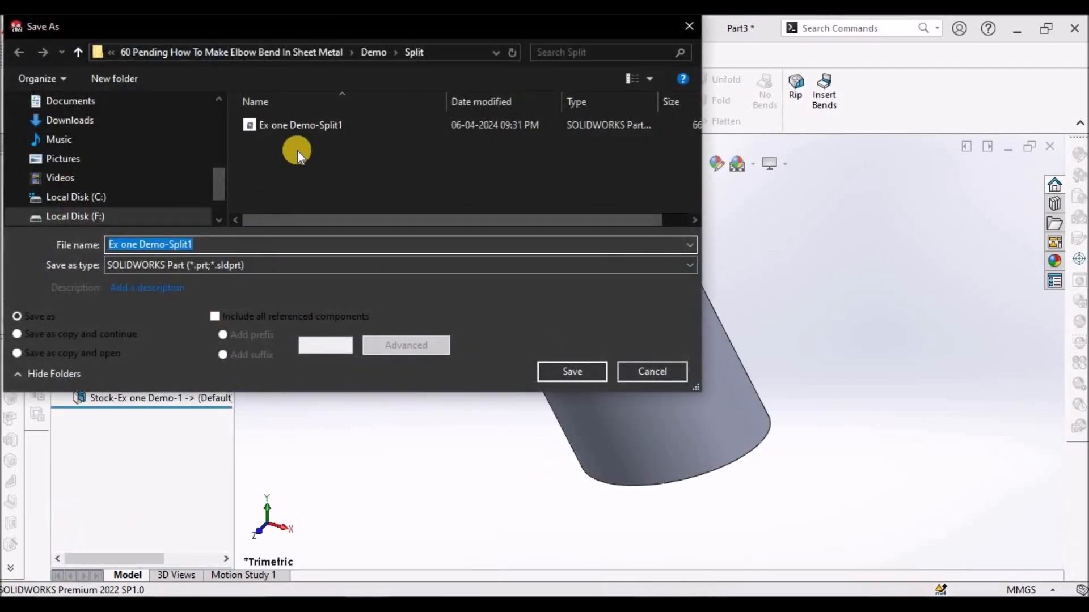
- Save the new segment part in the Split folder as Ex one Demo-Split2
left_click(226, 244)
key("BackSpace")
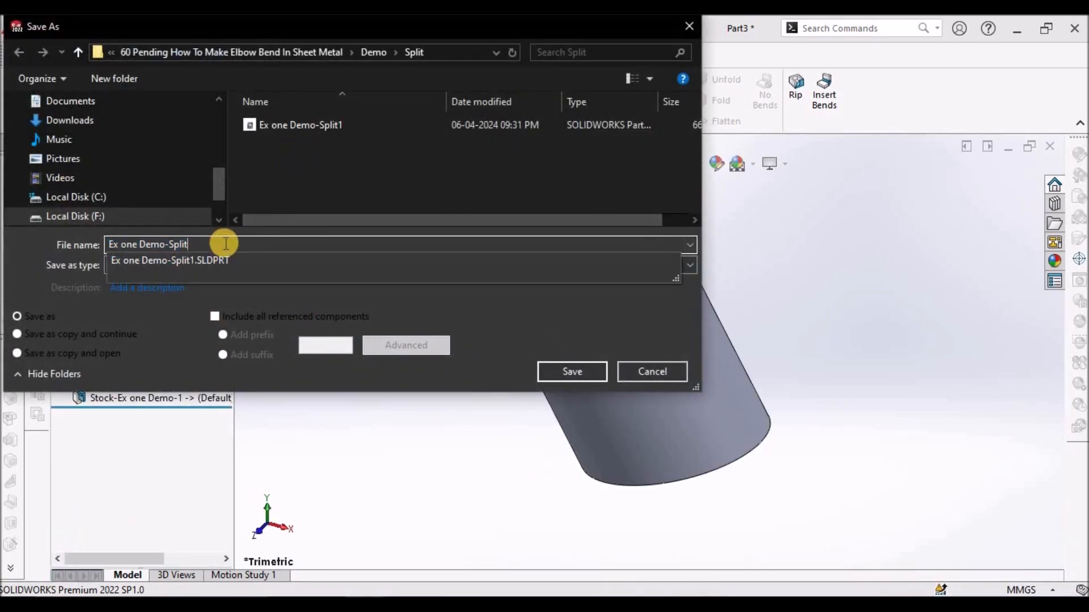
type("2")
left_click(573, 371)
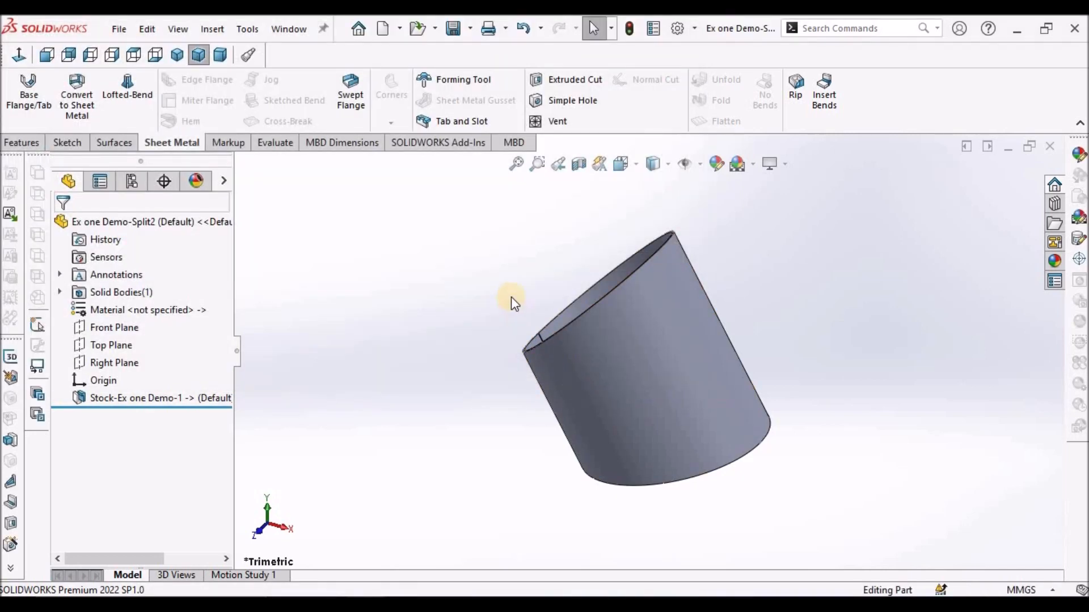
- Convert the Ex one Demo-Split2 segment to sheet metal with Insert Bends, fixing its outer seam edge and using a 1 mm bend radius
left_click(690, 324)
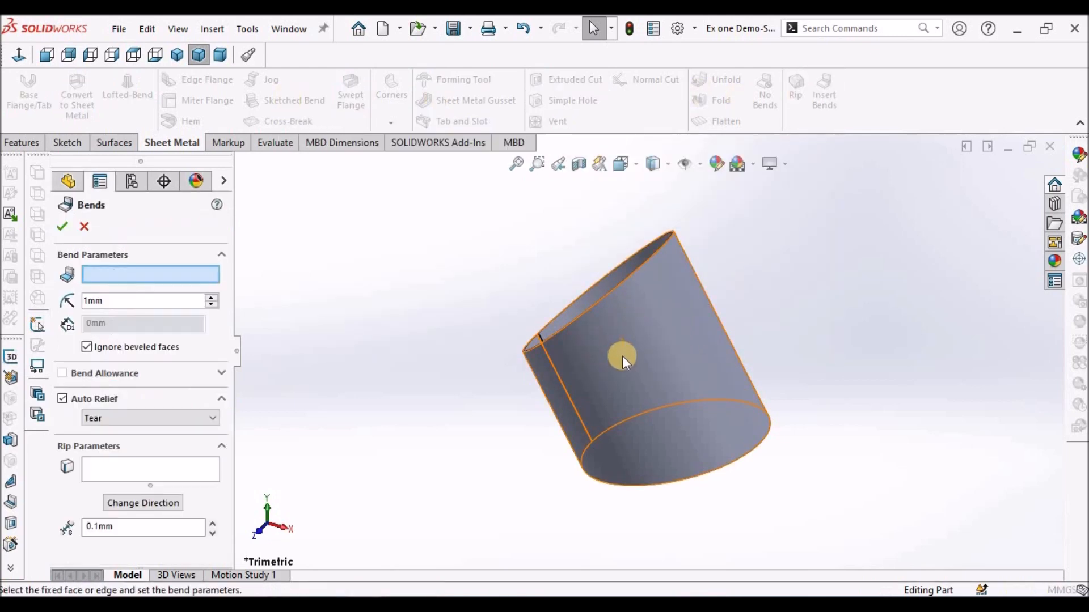
scroll(622, 356, "down", 7)
middle_click_drag(628, 358, 712, 404)
scroll(712, 404, "up", 5)
scroll(491, 384, "up", 4)
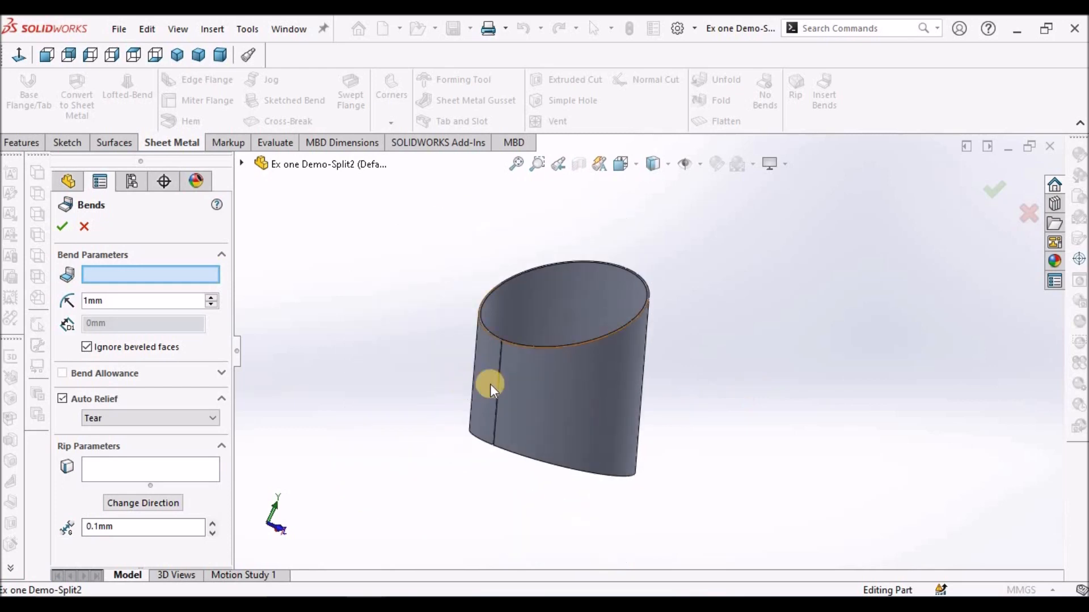
scroll(510, 346, "down", 6)
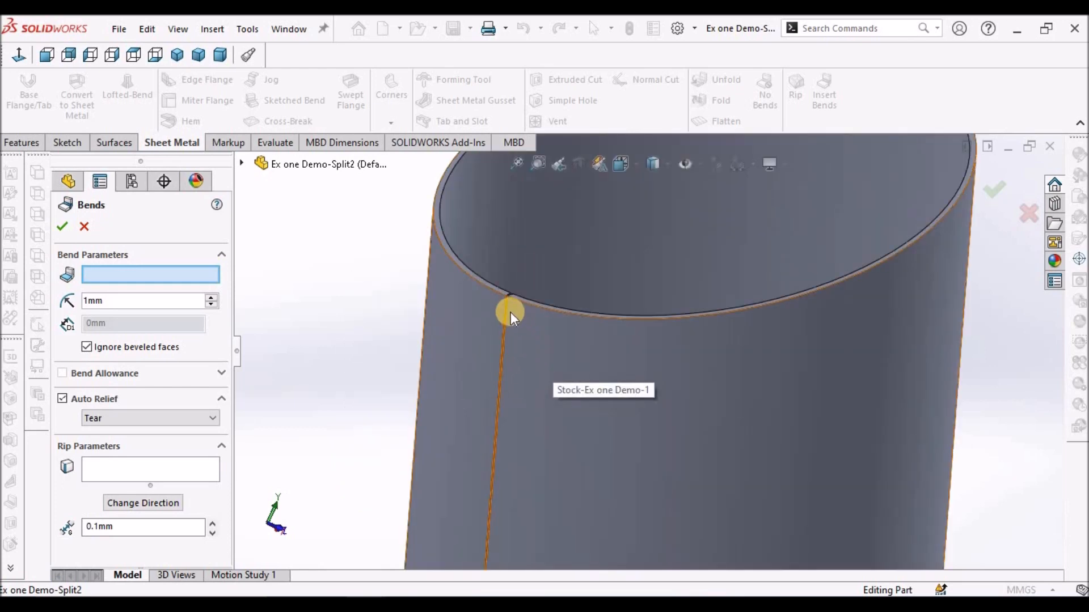
scroll(491, 279, "down", 3)
left_click(489, 277)
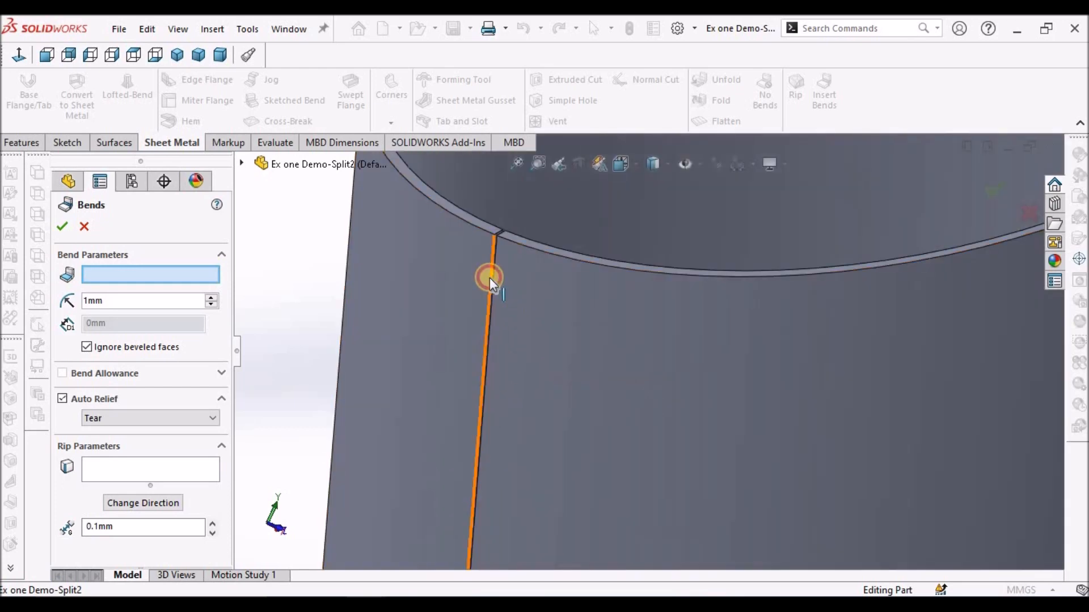
left_click(63, 227)
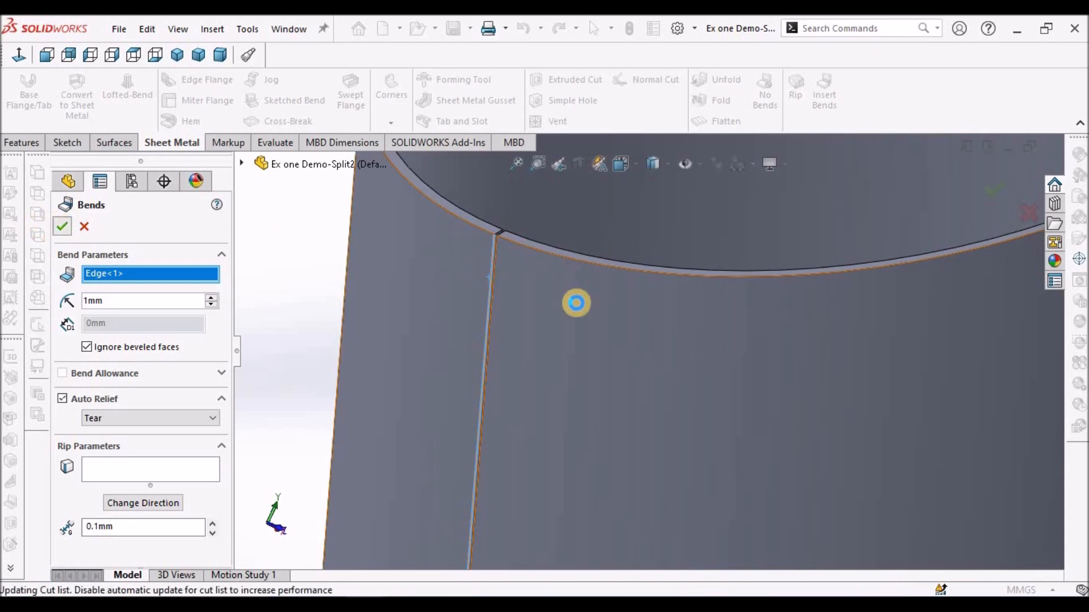
key("f")
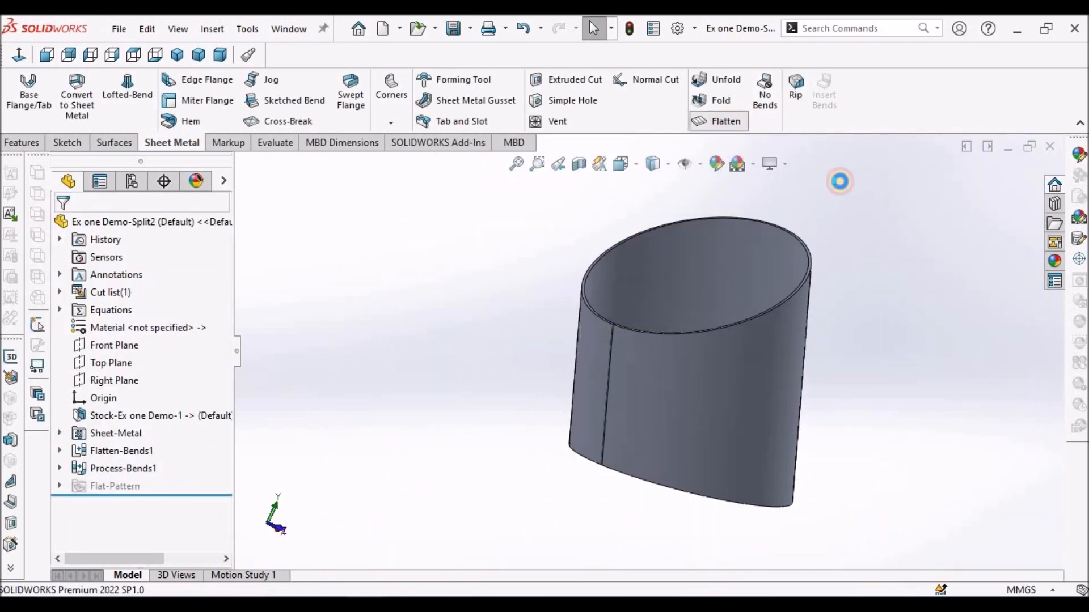
- Flatten the Ex one Demo-Split2 segment to examine its whole flat pattern, and return it to the rolled shape
left_click(732, 121)
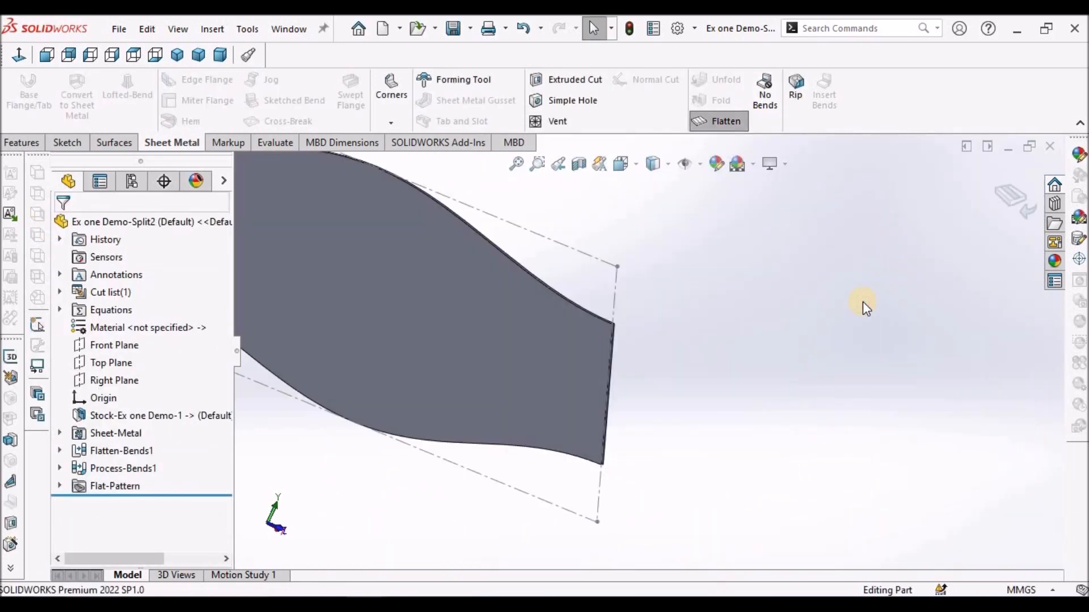
key("f")
middle_click_drag(552, 301, 705, 266)
left_click(697, 125)
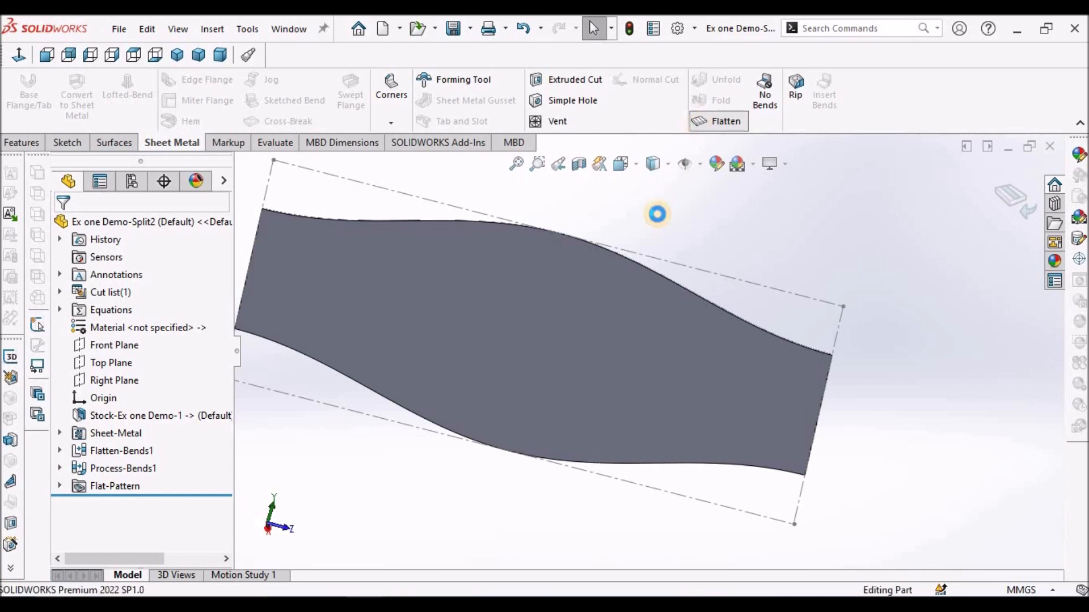
- Switch to the Ex one Demo part and look over its pipe segments and feature tree
left_click(295, 29)
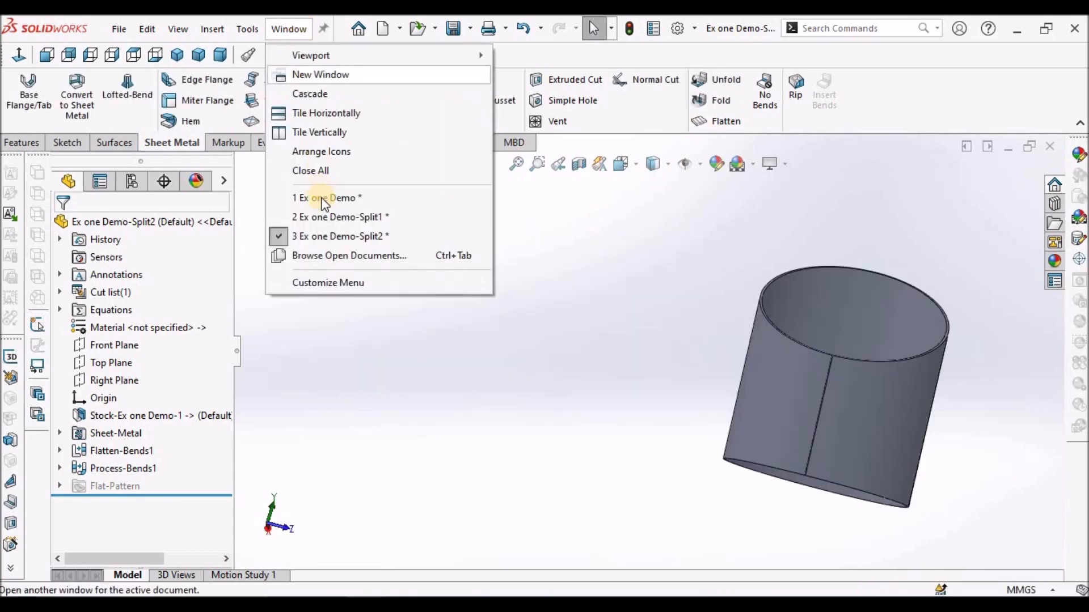
left_click(325, 198)
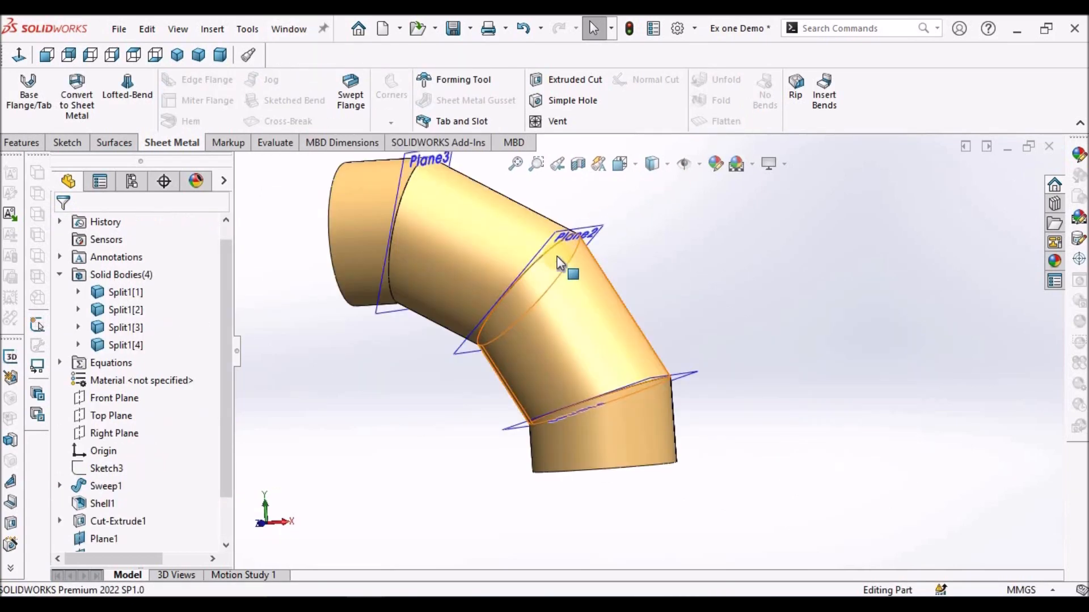
left_click(588, 350)
left_click(701, 381)
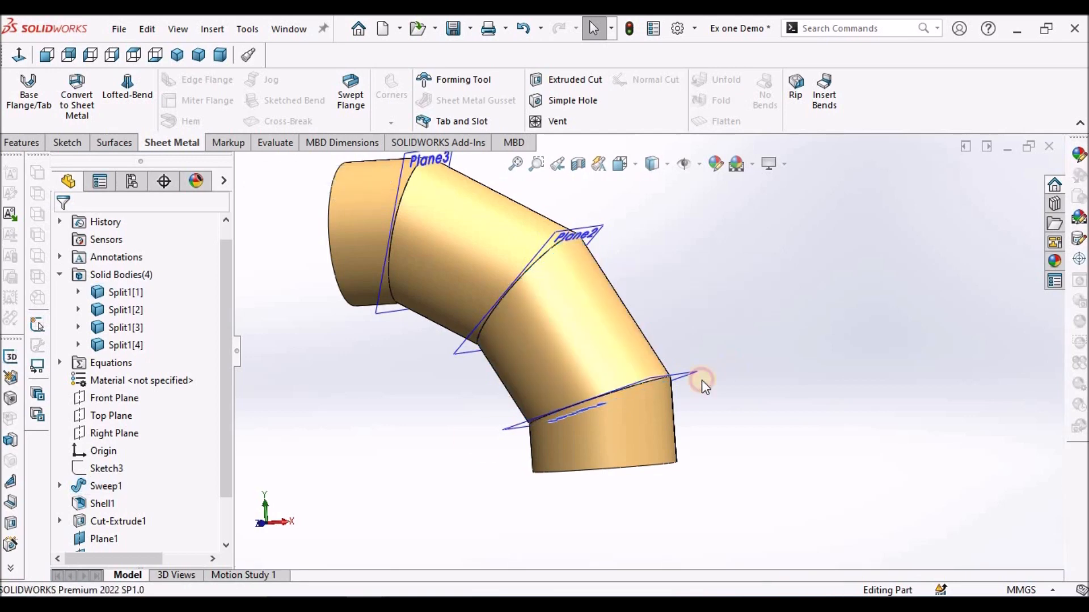
scroll(138, 356, "down", 1)
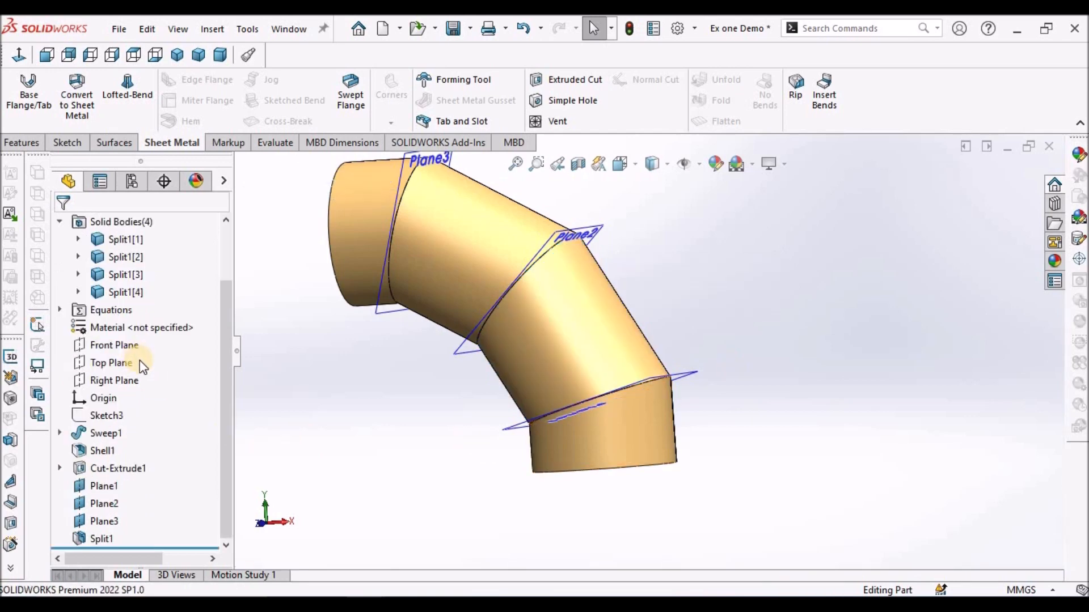
scroll(111, 294, "up", 2)
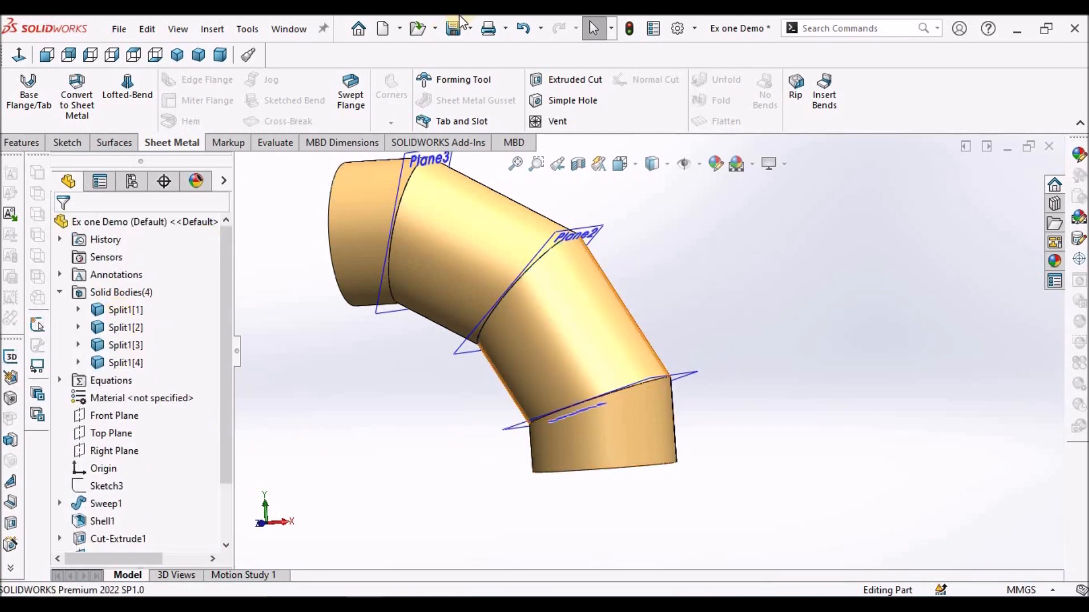
- Open the Ex one REF drawing from the CAD folder of the elbow bend project
left_click(417, 29)
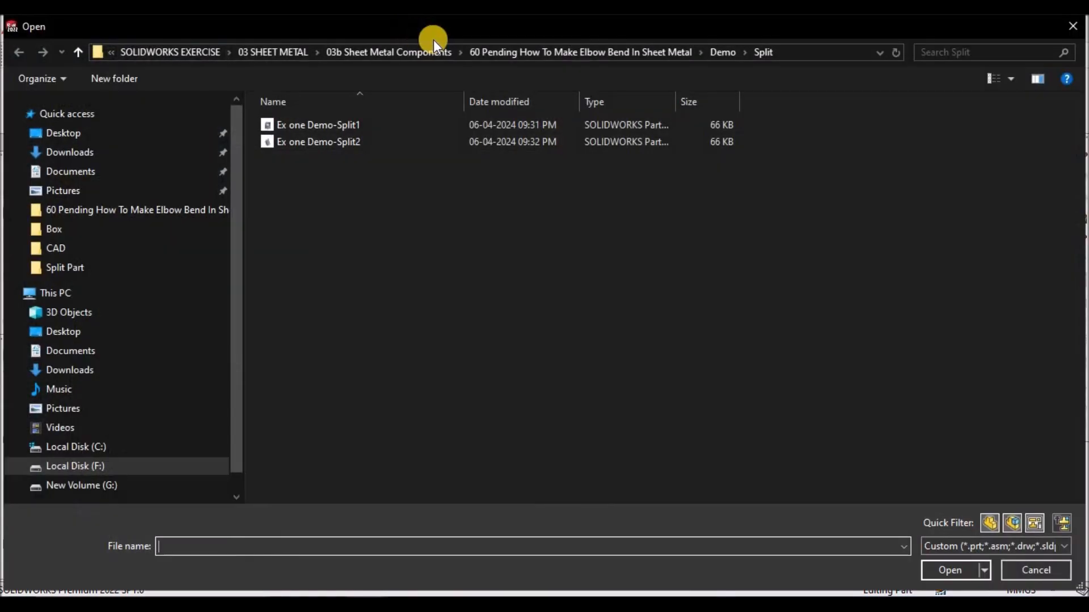
left_click(723, 52)
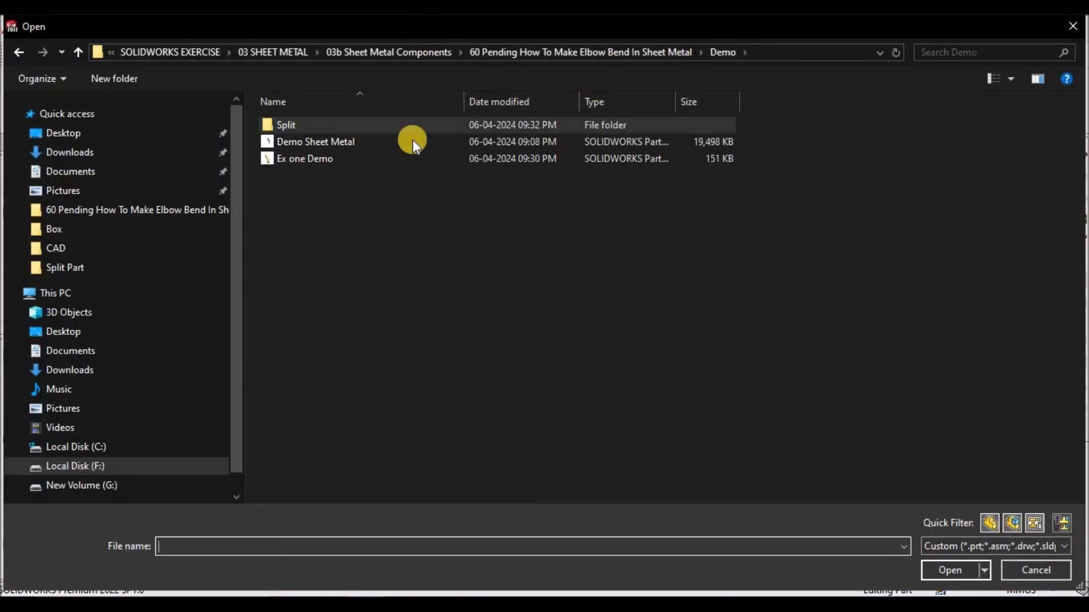
left_click(625, 51)
double_click(303, 153)
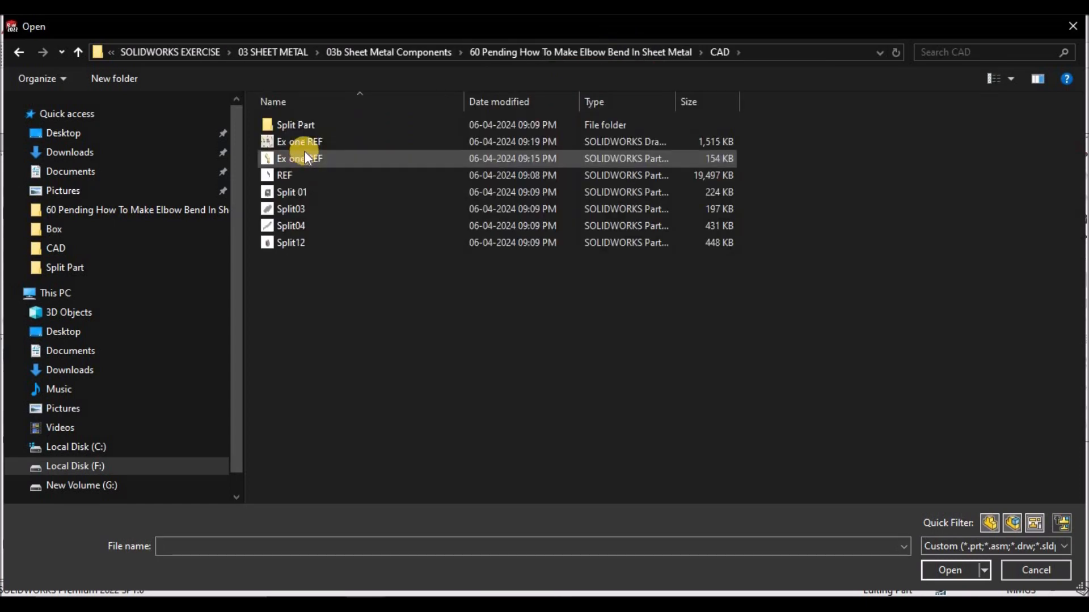
left_click(299, 142)
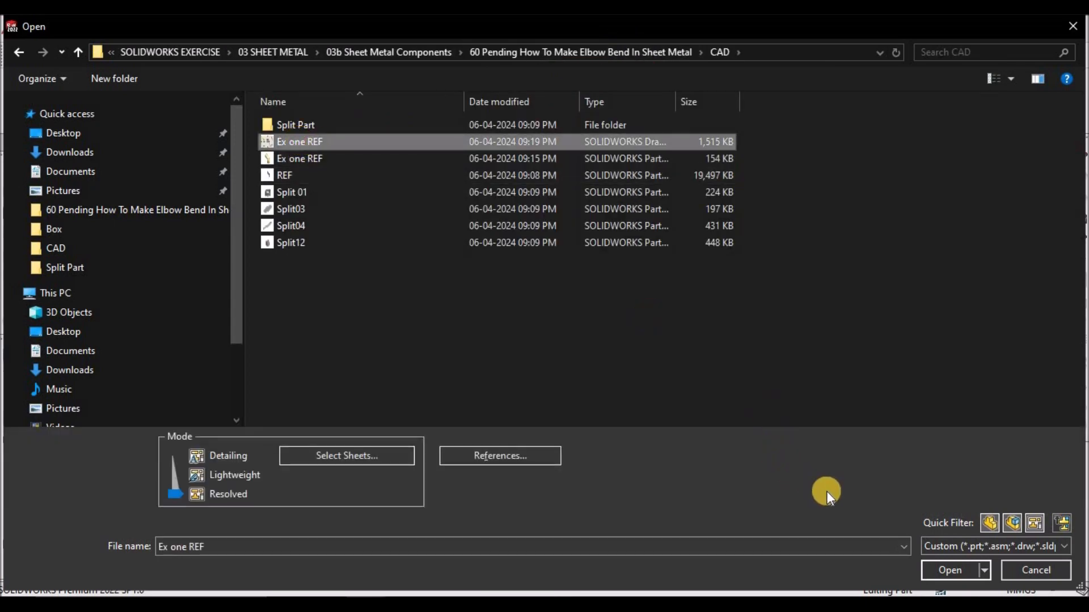
left_click(936, 569)
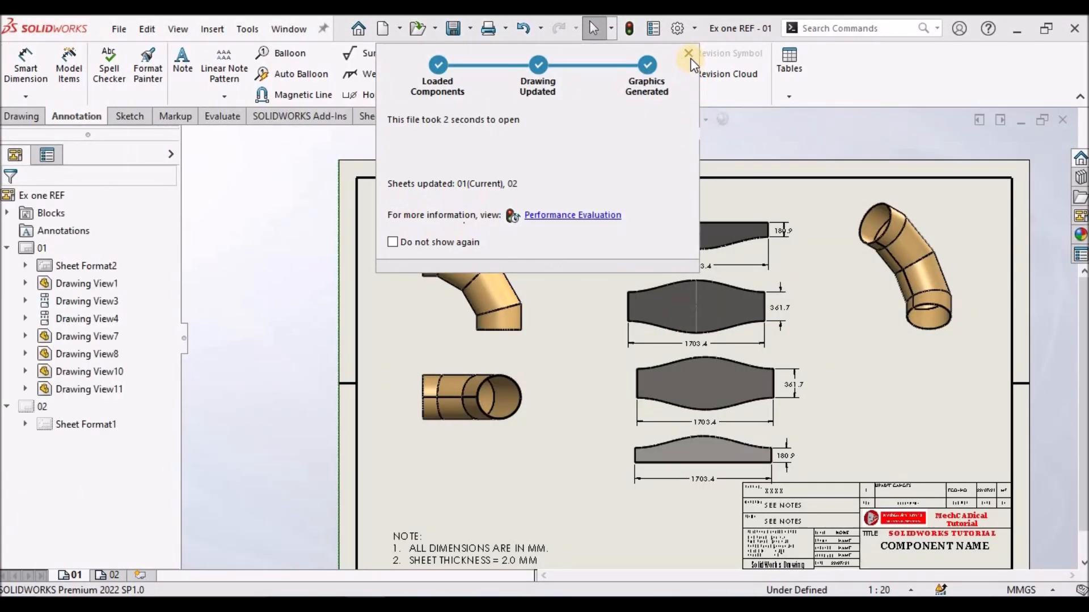
- Examine the elbow views and segment flat patterns in the drawing, and close it with all modified documents saved
left_click(688, 53)
left_click(493, 245)
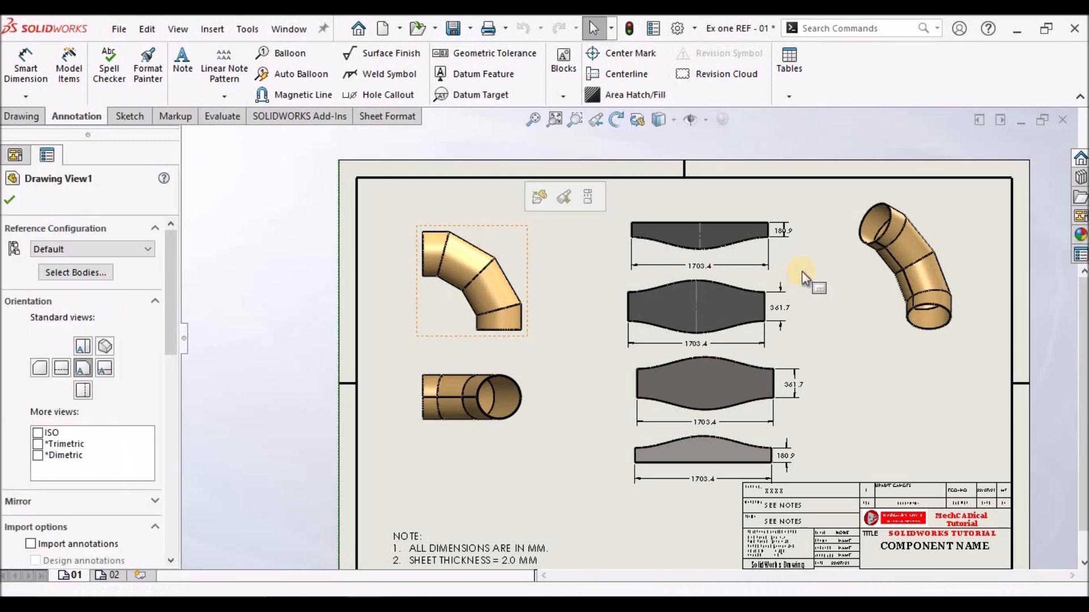
left_click(1063, 121)
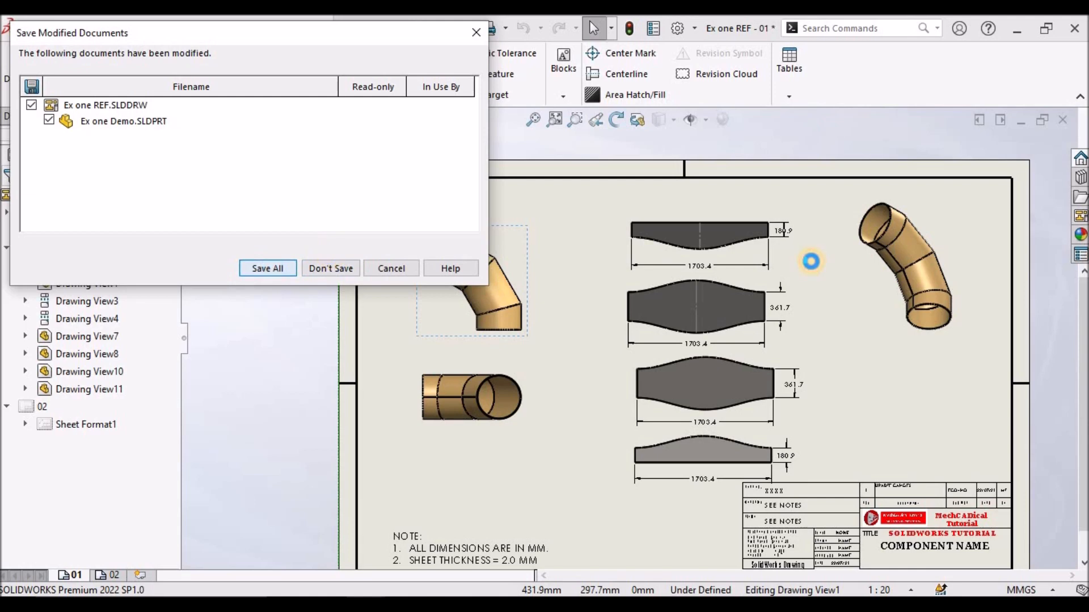
key("Return")
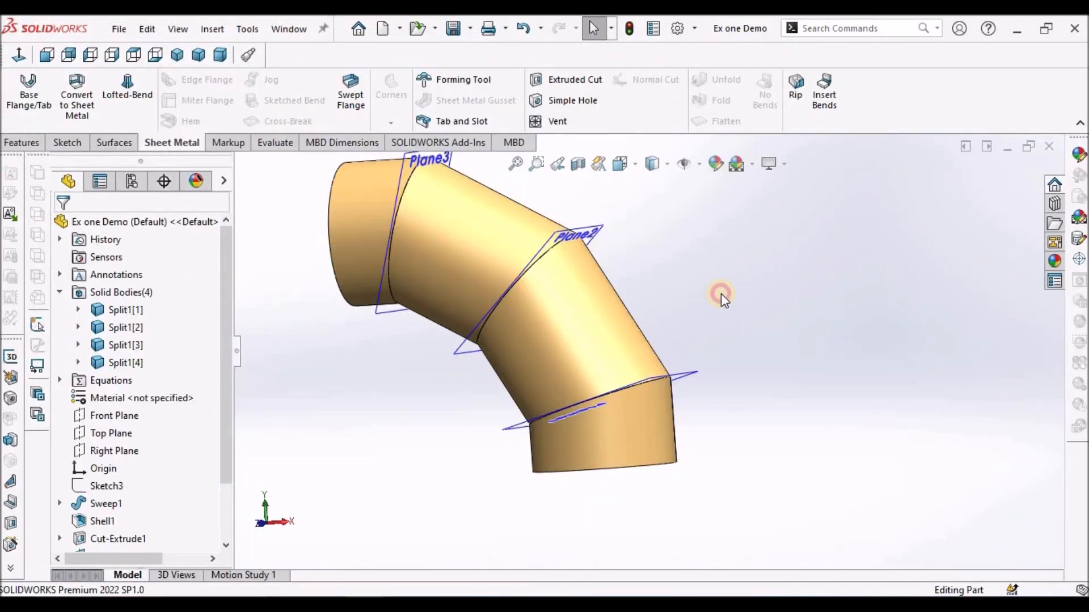
- Roll the Ex one Demo part back to before the Split1 feature
middle_click_drag(483, 301, 616, 355)
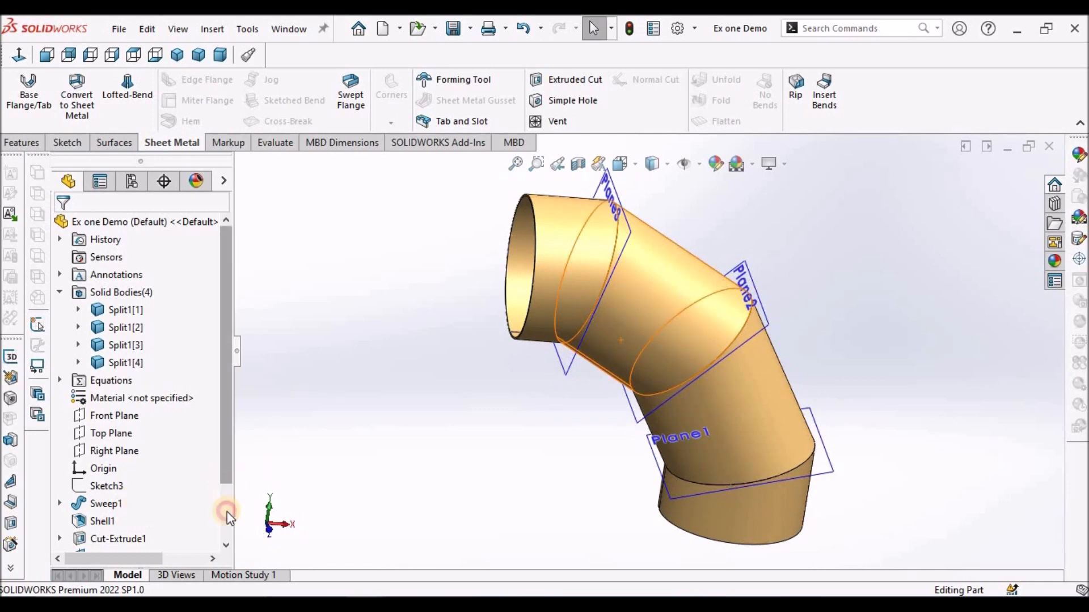
left_click(226, 545)
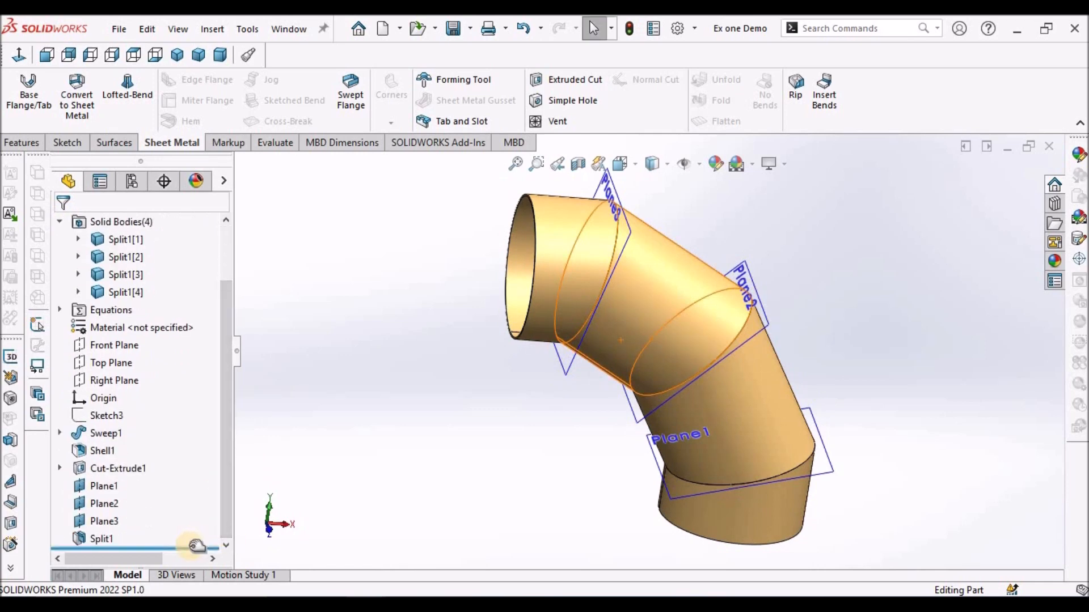
left_click_drag(192, 547, 196, 532)
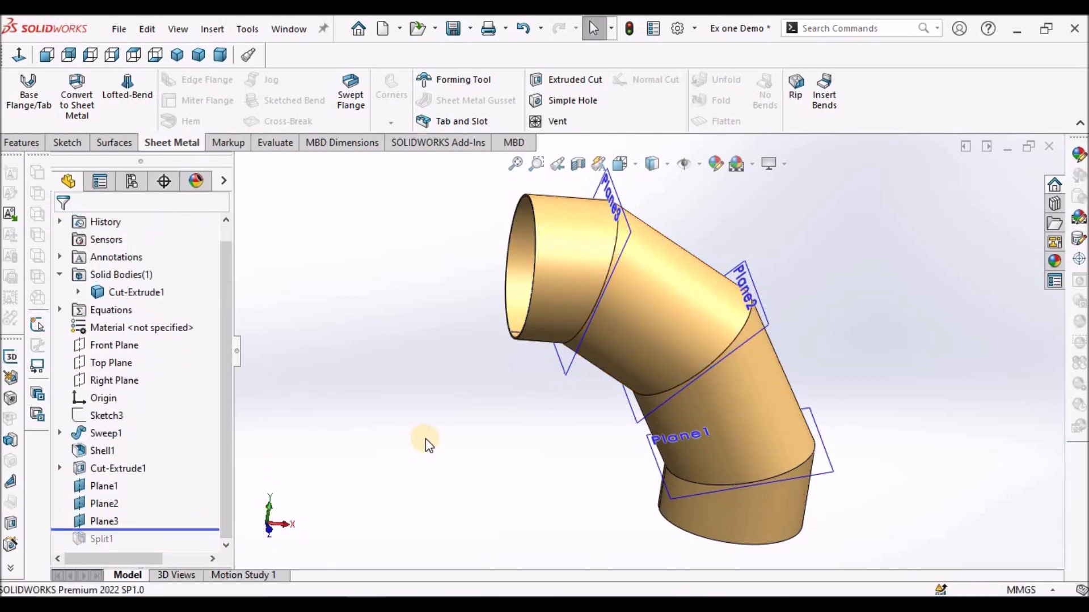
- Flatten the lowest pipe segment's outer face with Surface Flatten, using its vertical seam edge as the edge to flatten from
scroll(549, 440, "up", 3)
scroll(686, 456, "down", 3)
middle_click_drag(712, 413, 712, 369)
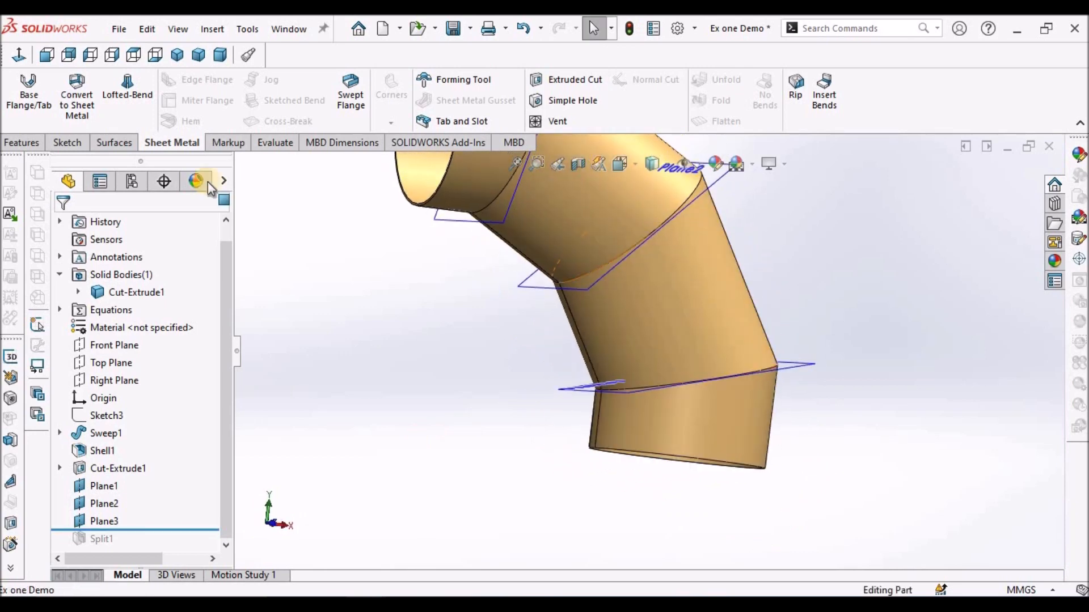
left_click(114, 143)
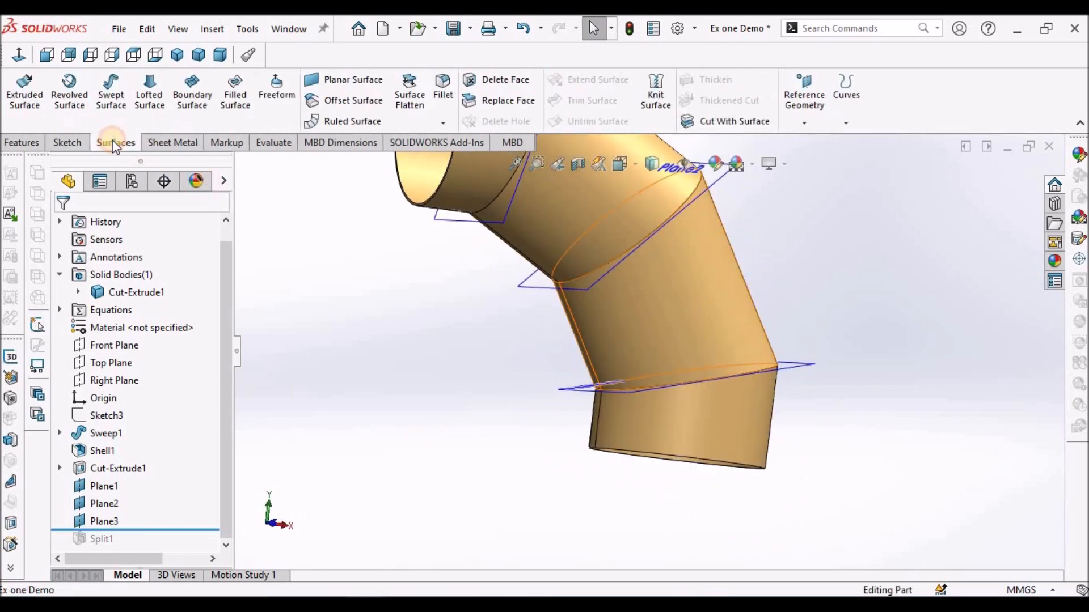
left_click(407, 105)
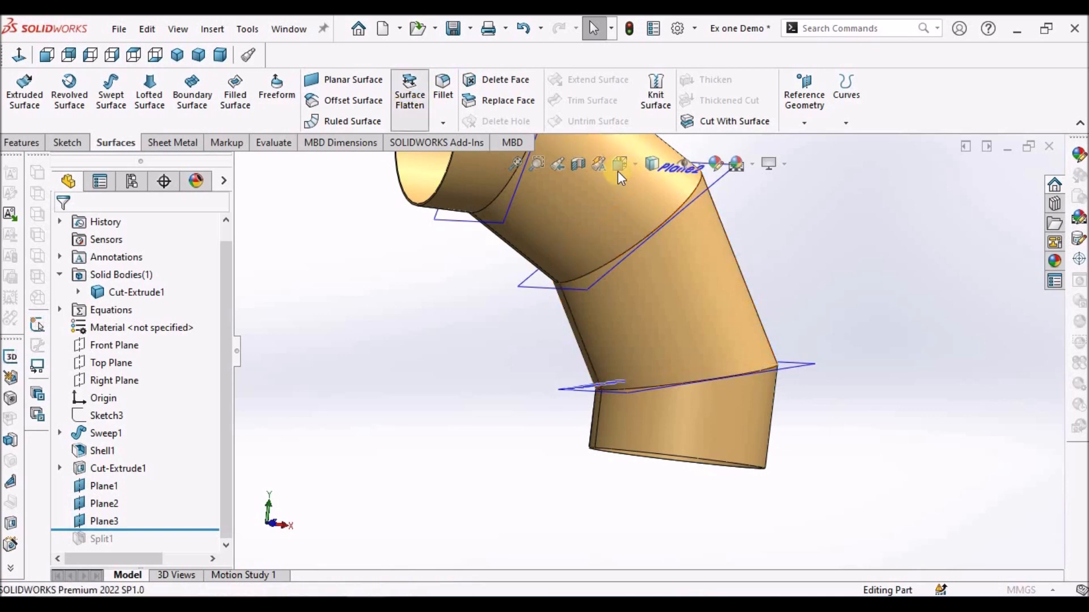
left_click(703, 437)
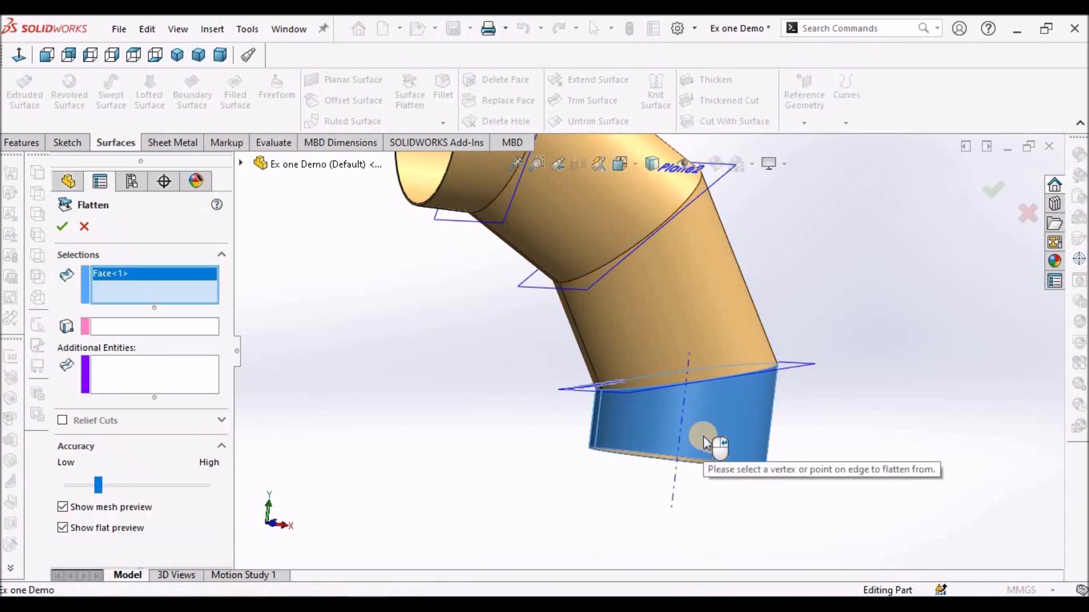
scroll(679, 409, "down", 3)
middle_click_drag(696, 428, 510, 407)
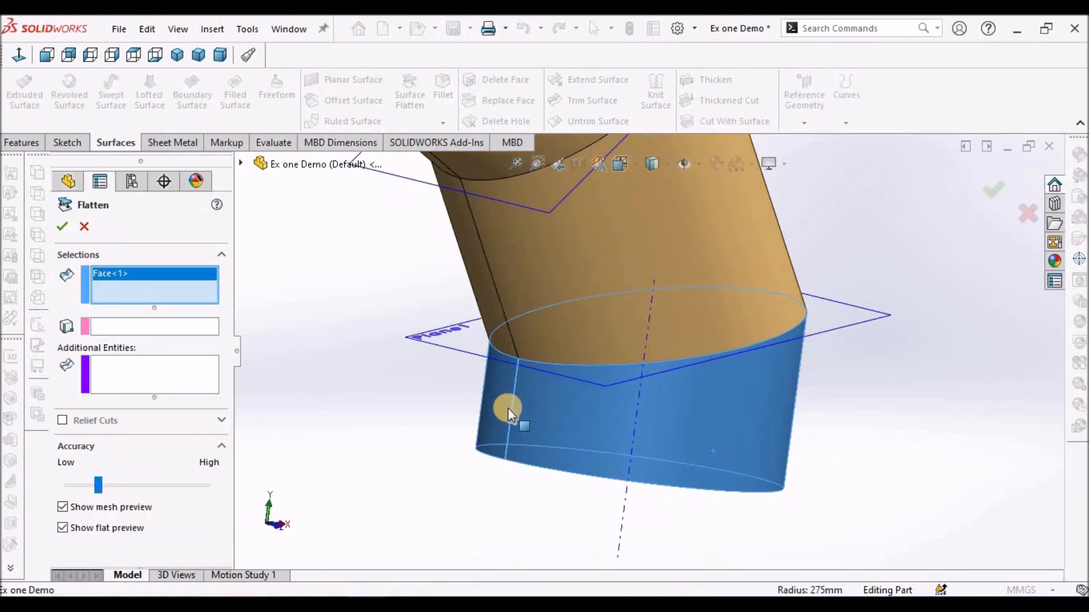
left_click(178, 328)
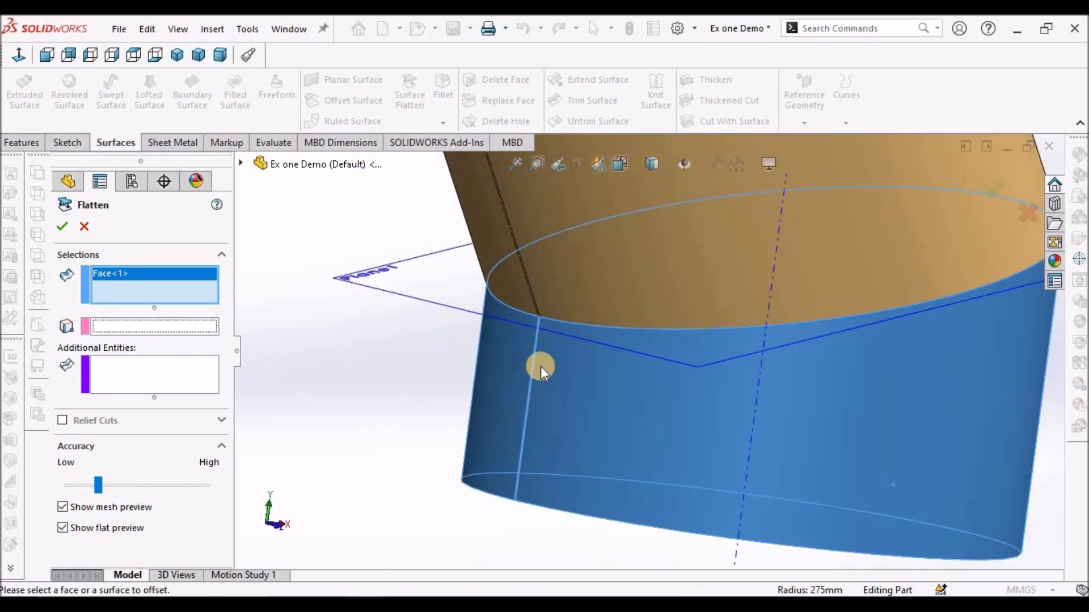
scroll(545, 340, "down", 5)
left_click(540, 312)
scroll(569, 343, "up", 5)
scroll(682, 378, "down", 2)
scroll(639, 377, "up", 4)
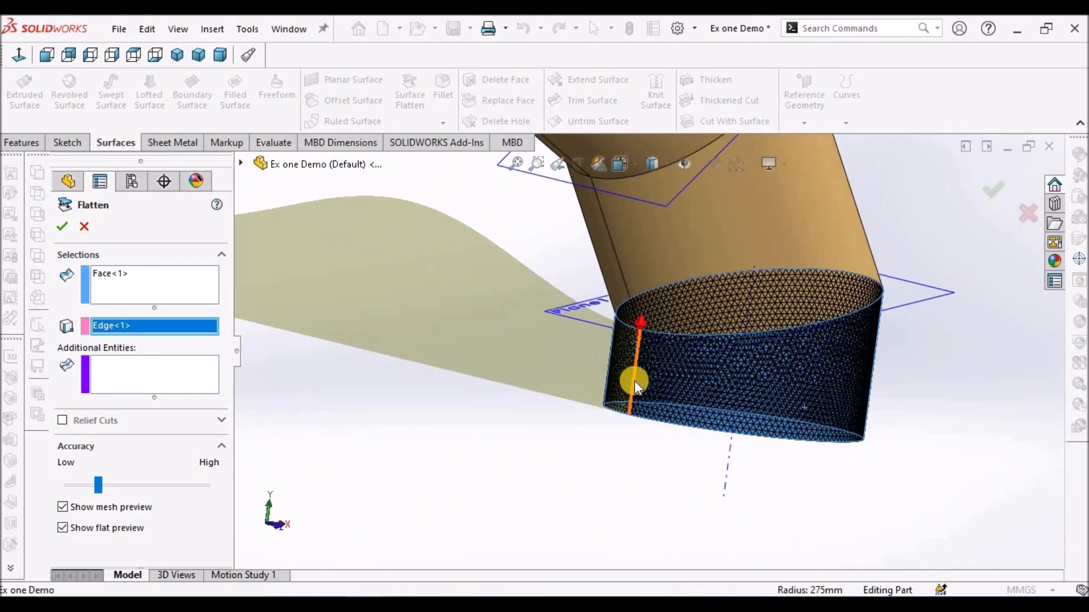
left_click(61, 227)
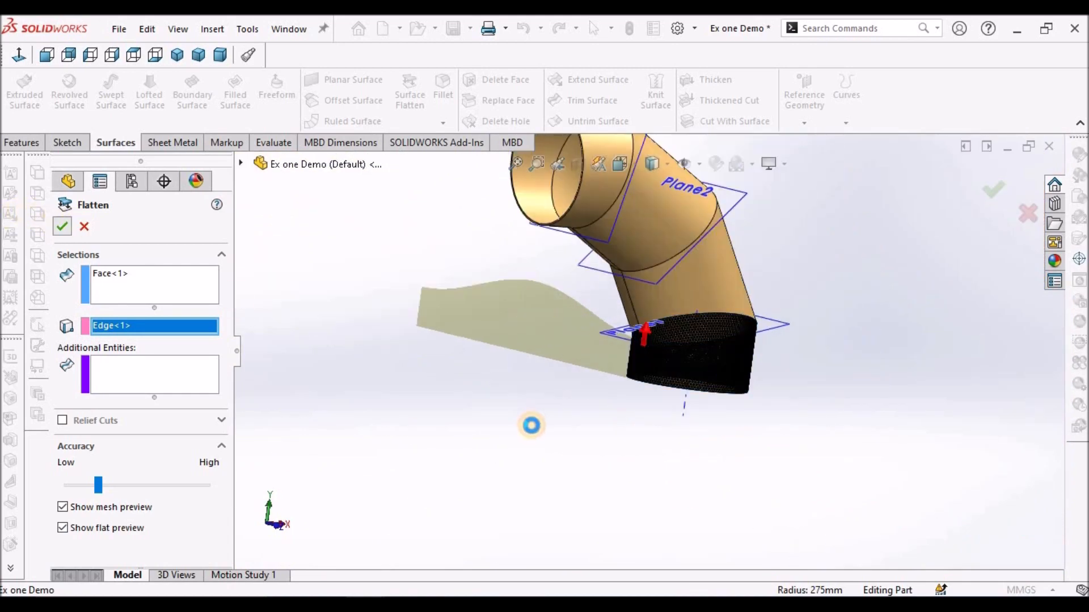
scroll(559, 370, "down", 2)
scroll(560, 370, "up", 2)
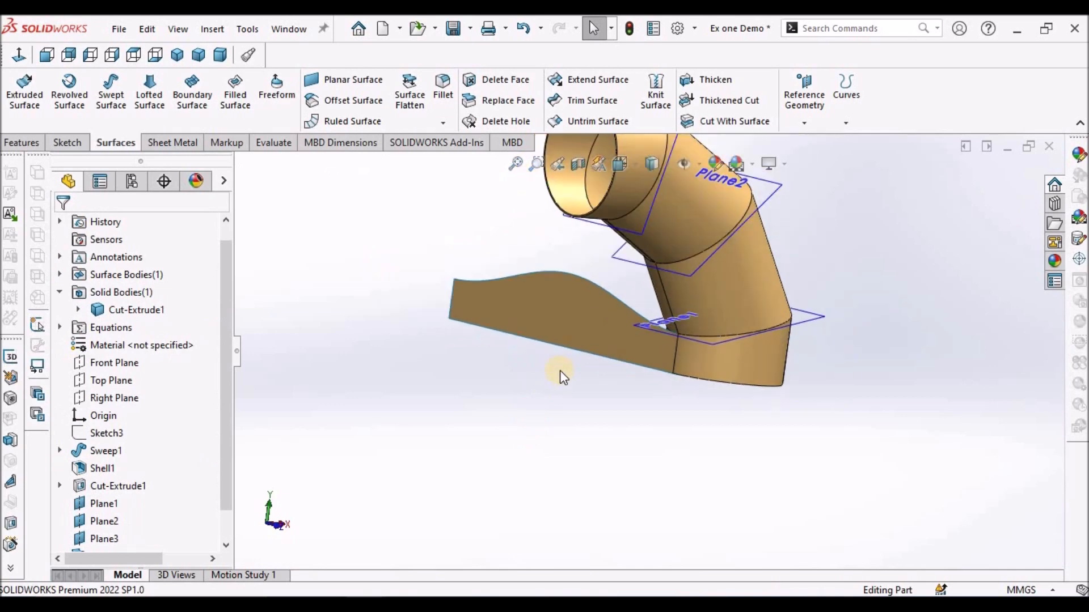
- Hide the Cut-Extrude1 solid body and examine the flattened surface on its own
right_click(149, 311)
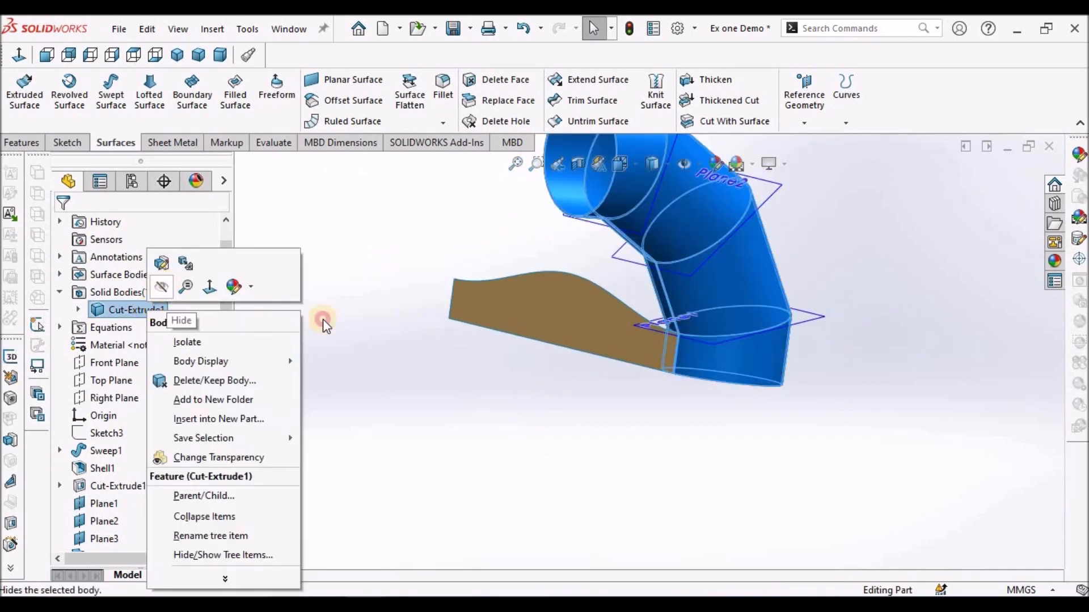
left_click(590, 430)
scroll(634, 325, "down", 3)
left_click(528, 320)
middle_click_drag(529, 320, 544, 383)
scroll(543, 383, "up", 4)
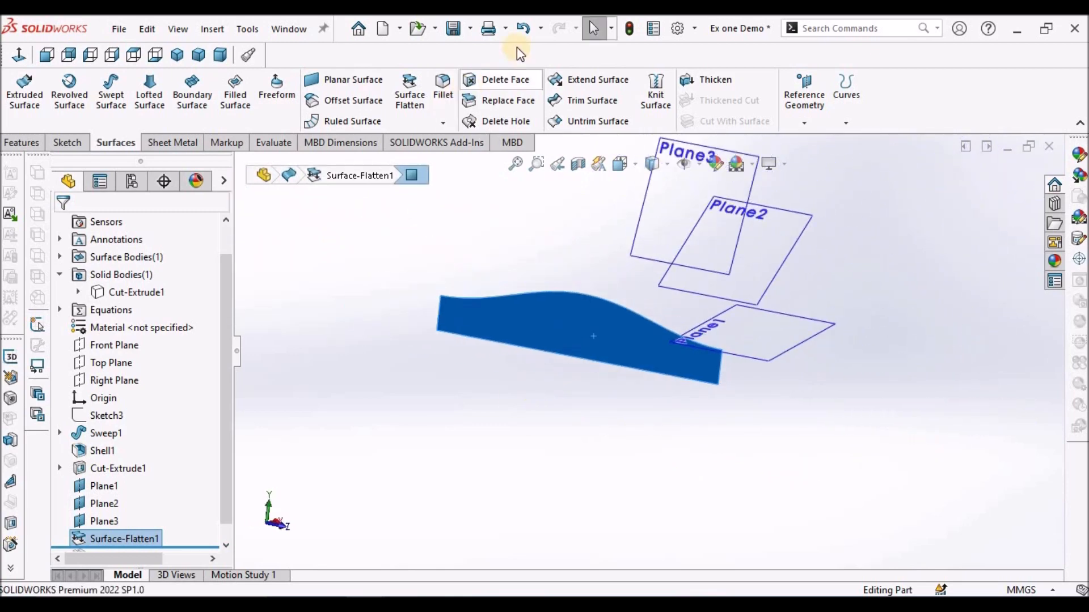
- Undo the body hiding and the surface flatten, and show the elbow in the Dimetric view
left_click(522, 28)
left_click(852, 318)
middle_click_drag(712, 243, 524, 171)
left_click(227, 55)
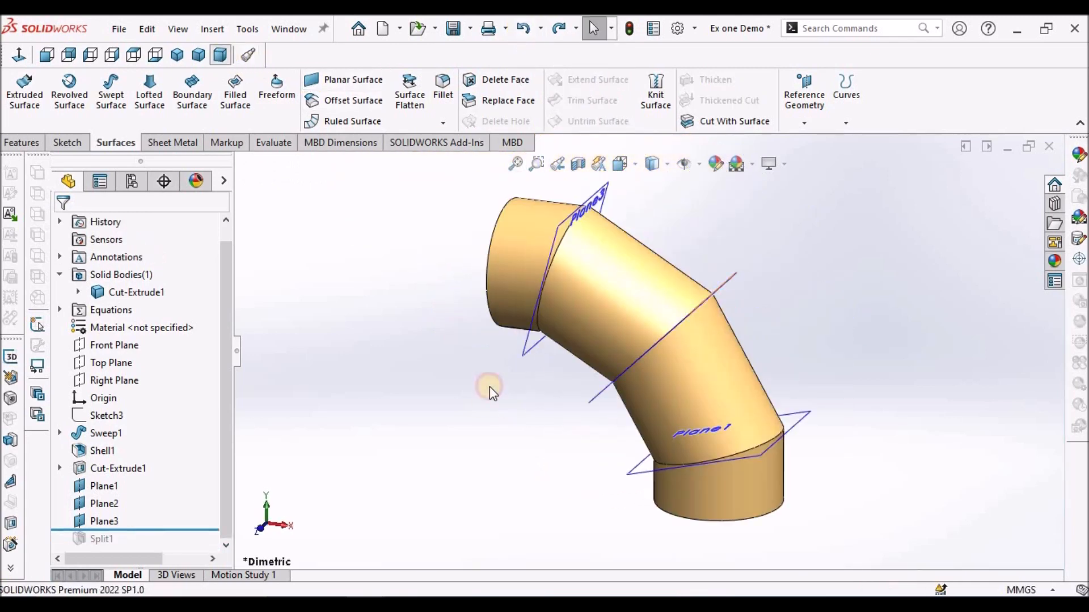
- Switch to Desc 2.pdf and view its overview of the two elbow bend pipe methods
left_click(515, 605)
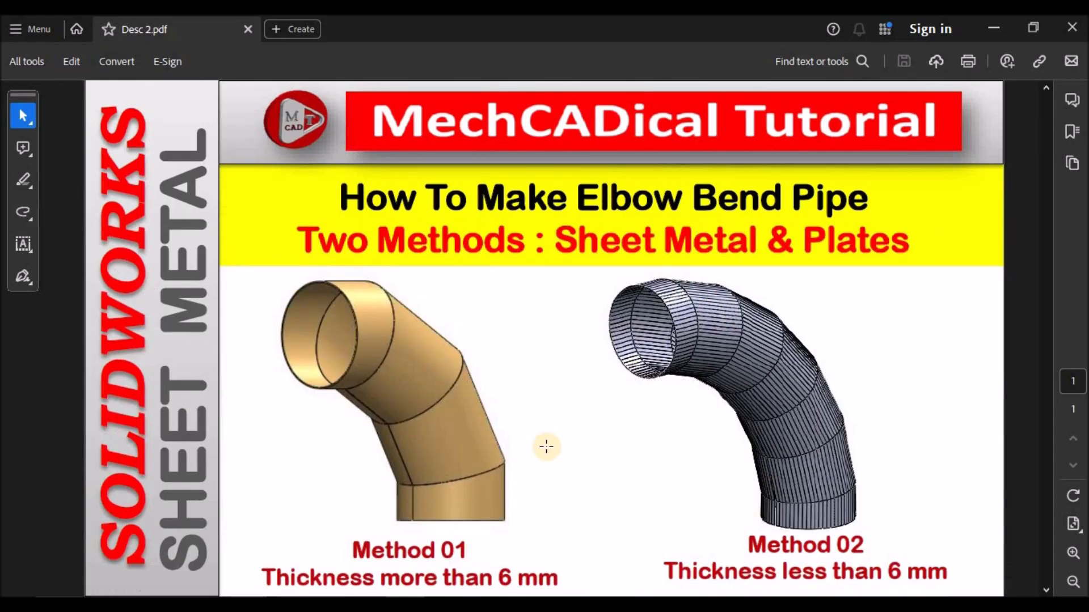
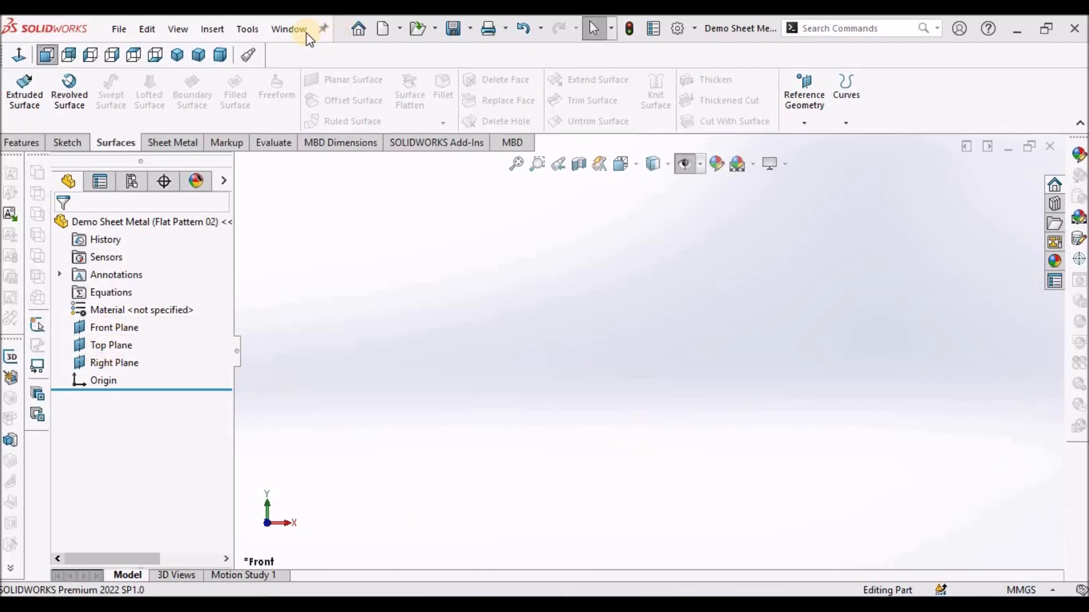
- Start a sketch on the Front Plane and draw a 12-sided polygon centred on the origin, with an inscribed circle about 254 mm in diameter
left_click(113, 327)
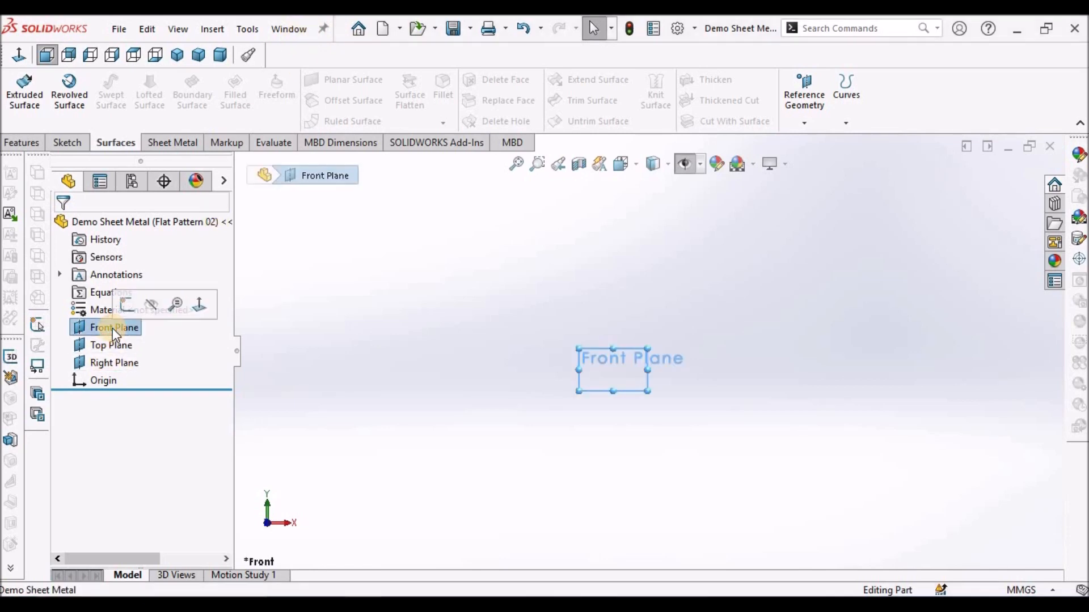
left_click(67, 142)
left_click(17, 93)
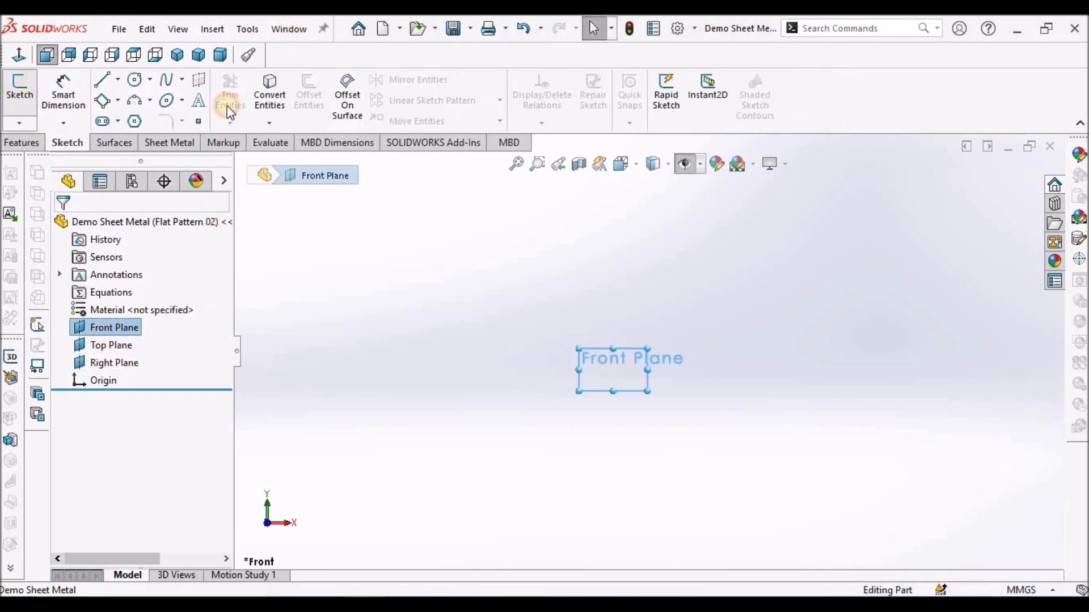
scroll(626, 377, "down", 3)
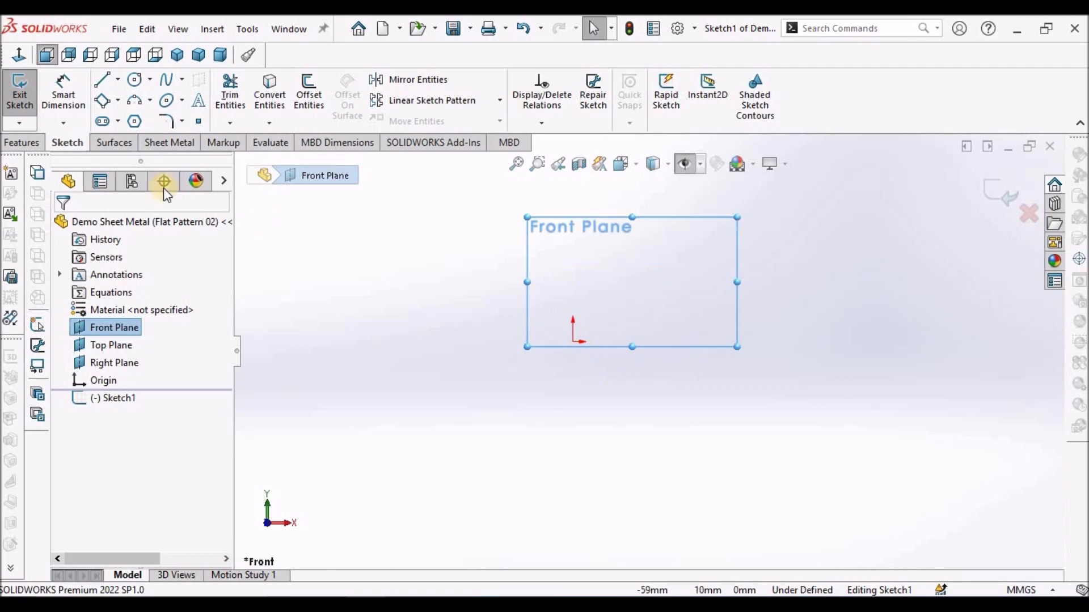
left_click(135, 122)
left_click(573, 342)
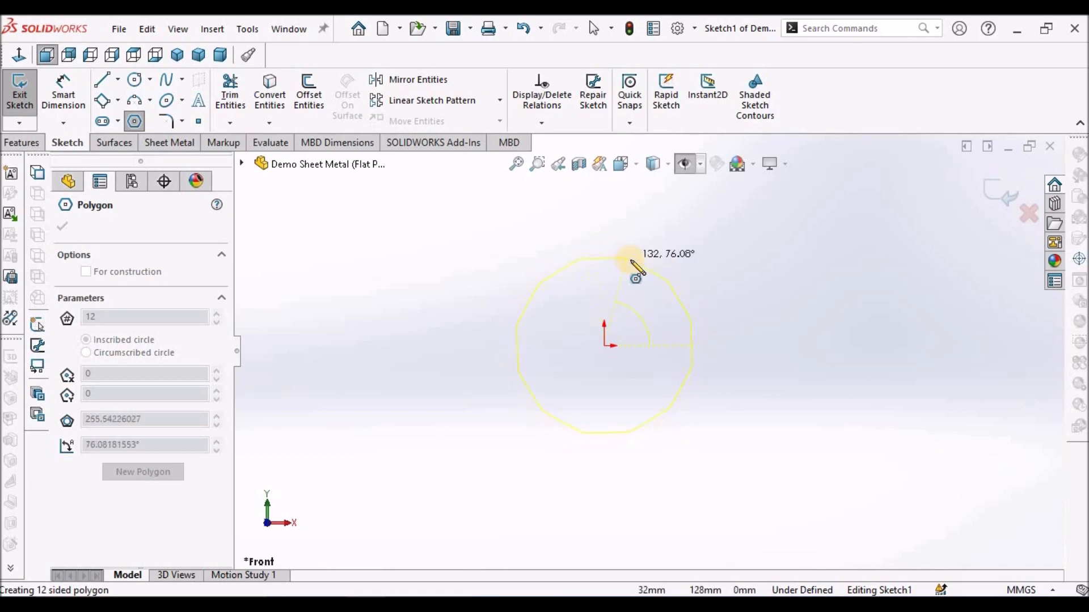
left_click(630, 259)
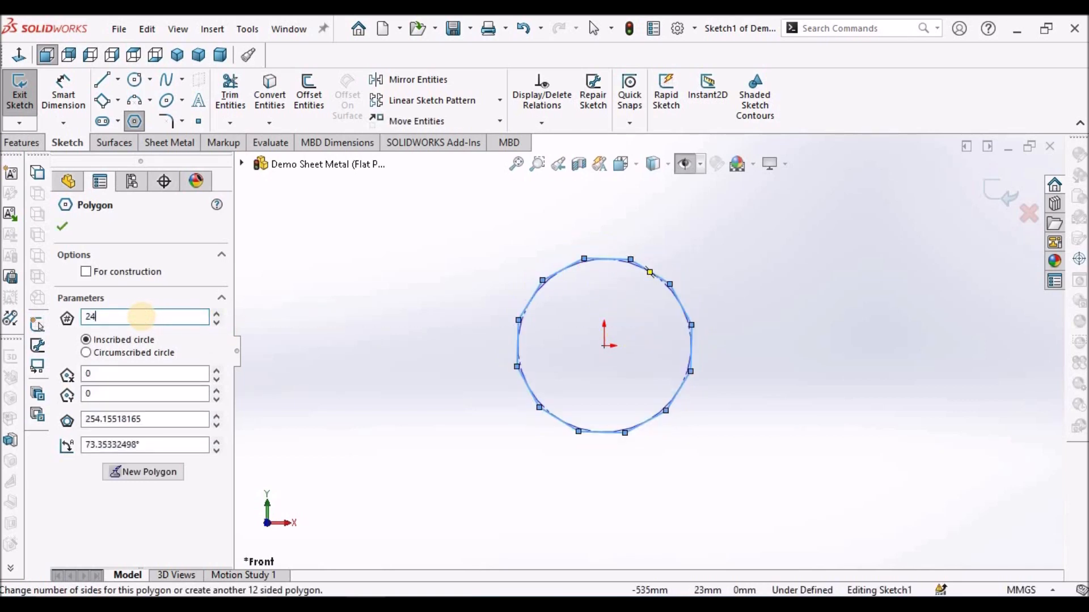
- Change the polygon to 24 sides and make it construction geometry
left_click(191, 275)
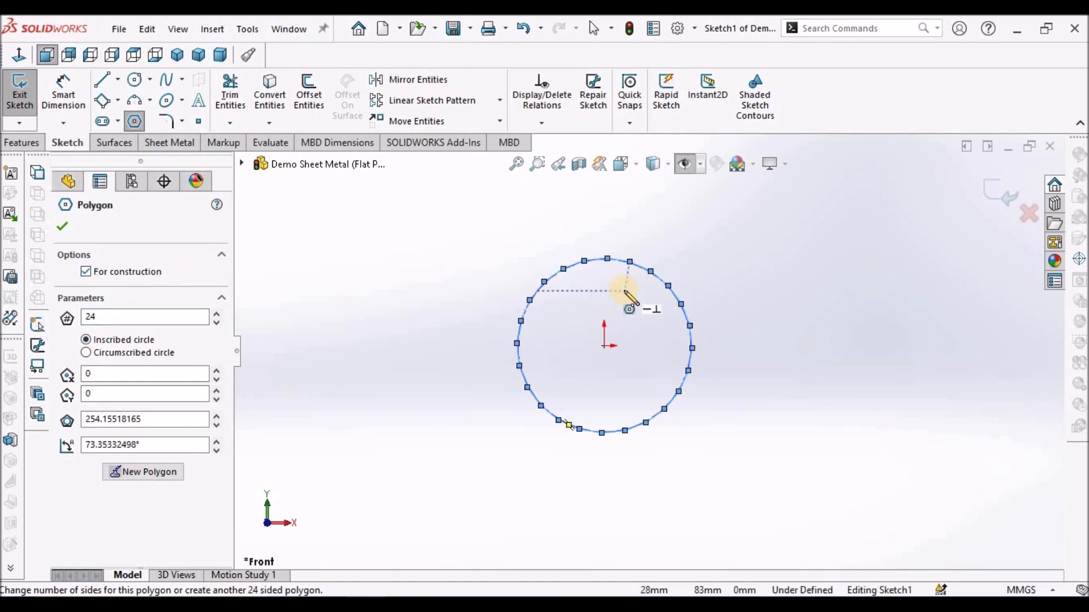
scroll(624, 292, "down", 2)
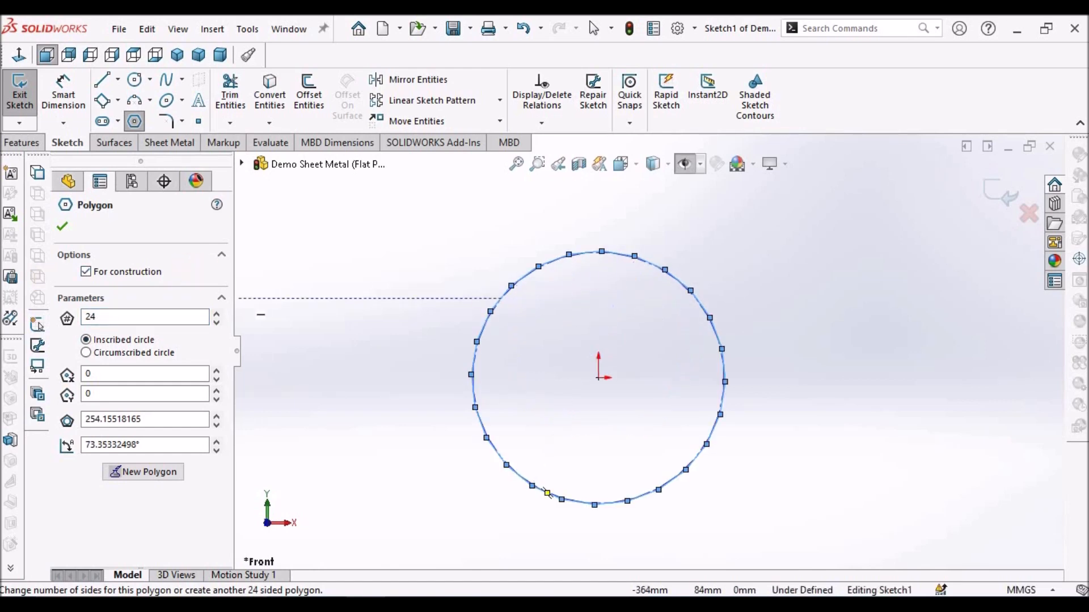
left_click(61, 227)
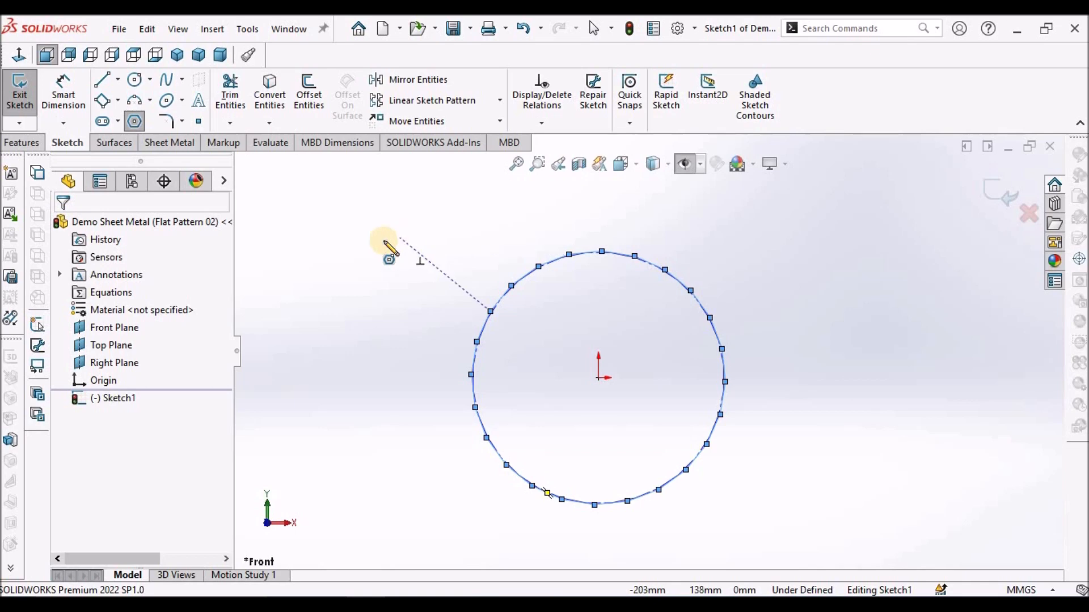
right_click(357, 229)
left_click(363, 232)
- Add a horizontal relation to the polygon's uppermost side, directly above the origin
scroll(607, 364, "down", 3)
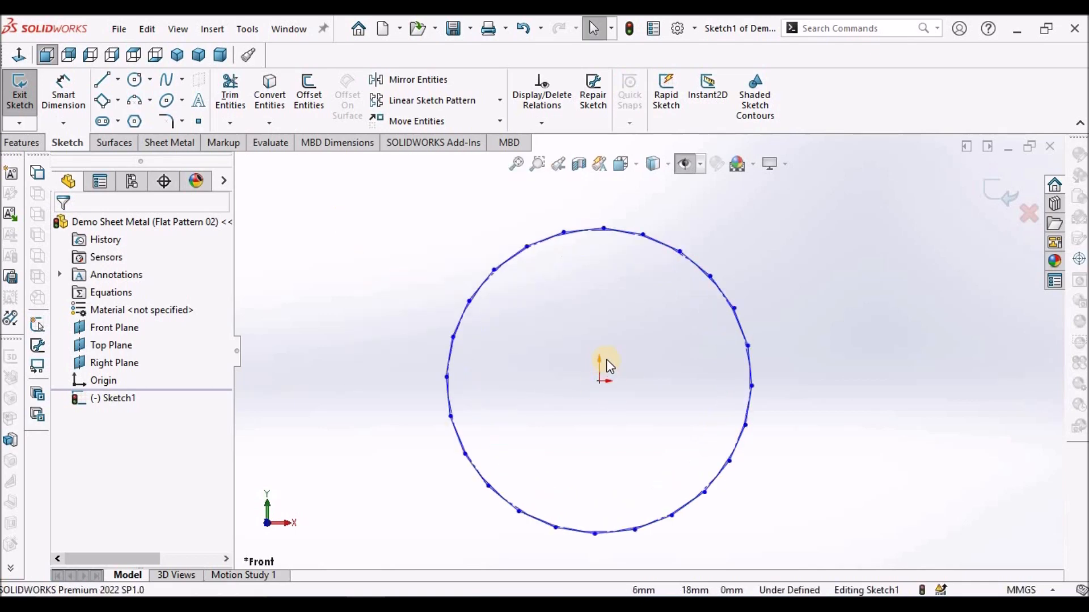
scroll(605, 360, "up", 3)
scroll(621, 263, "down", 3)
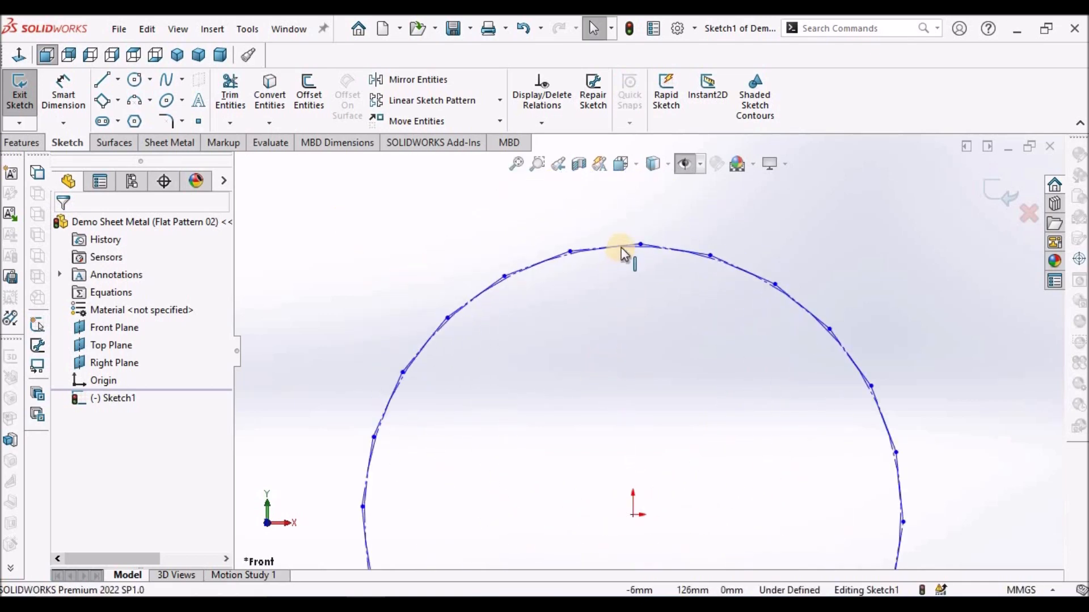
left_click(620, 246)
left_click(67, 395)
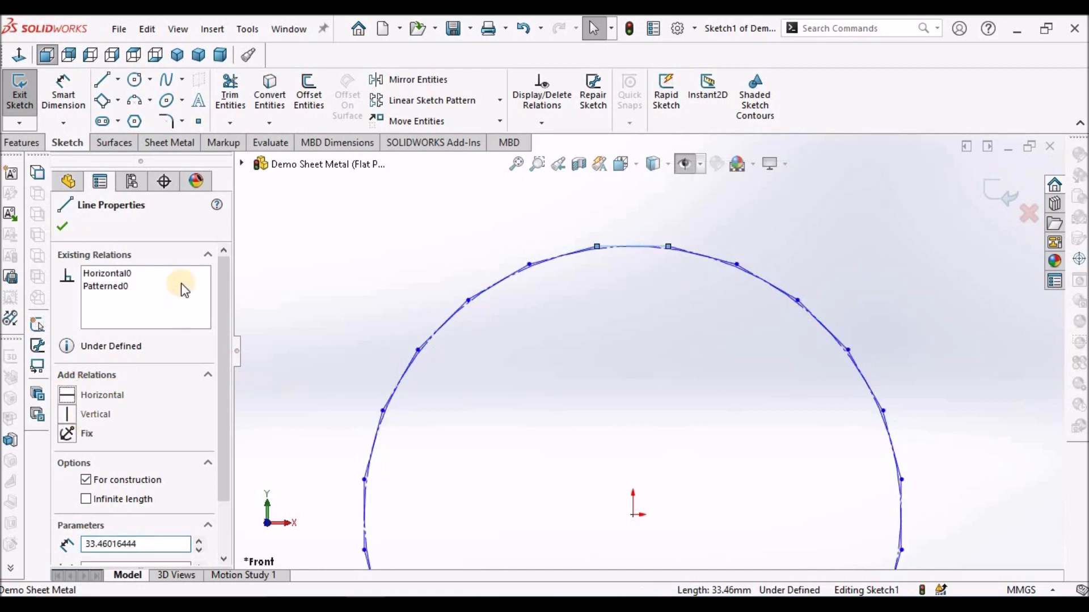
left_click(62, 228)
- Dimension the polygon's inscribed circle with a diameter of 1000 mm
scroll(418, 268, "up", 5)
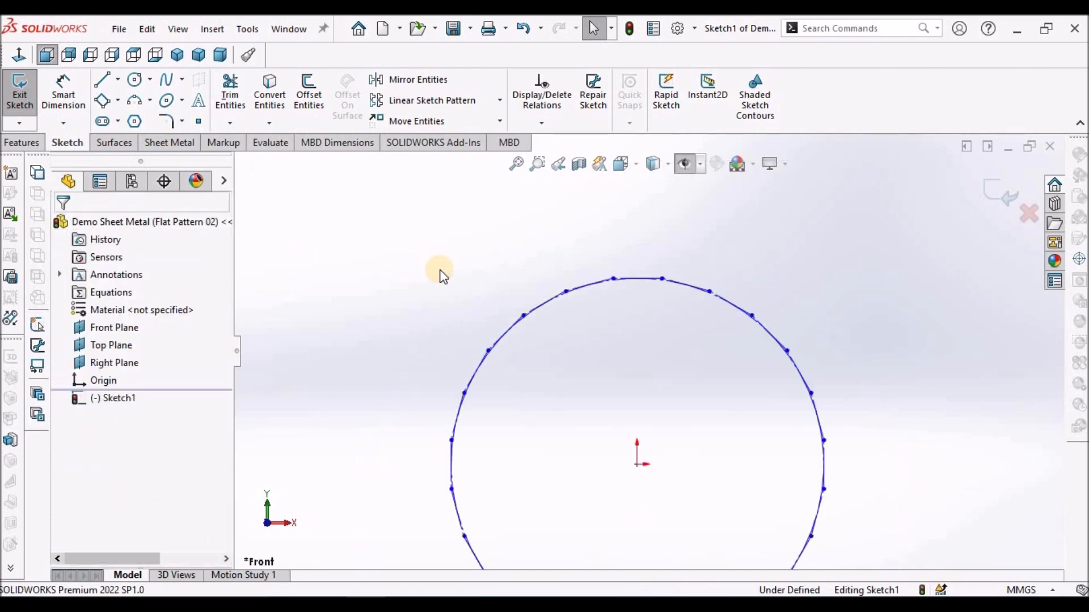
scroll(731, 423, "down", 1)
left_click(63, 94)
scroll(731, 340, "down", 9)
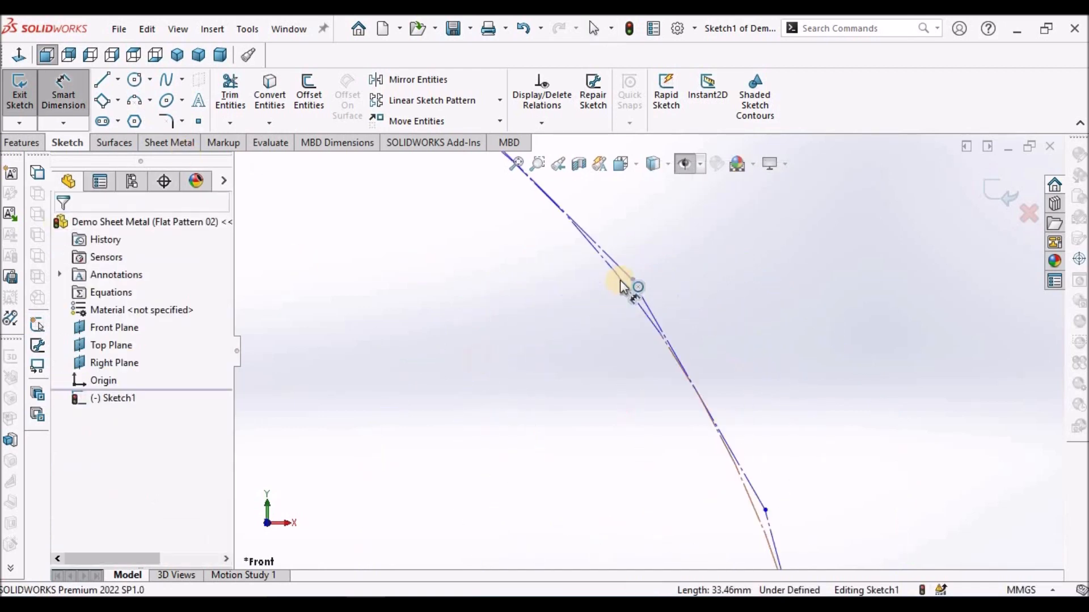
left_click(619, 282)
scroll(764, 290, "up", 7)
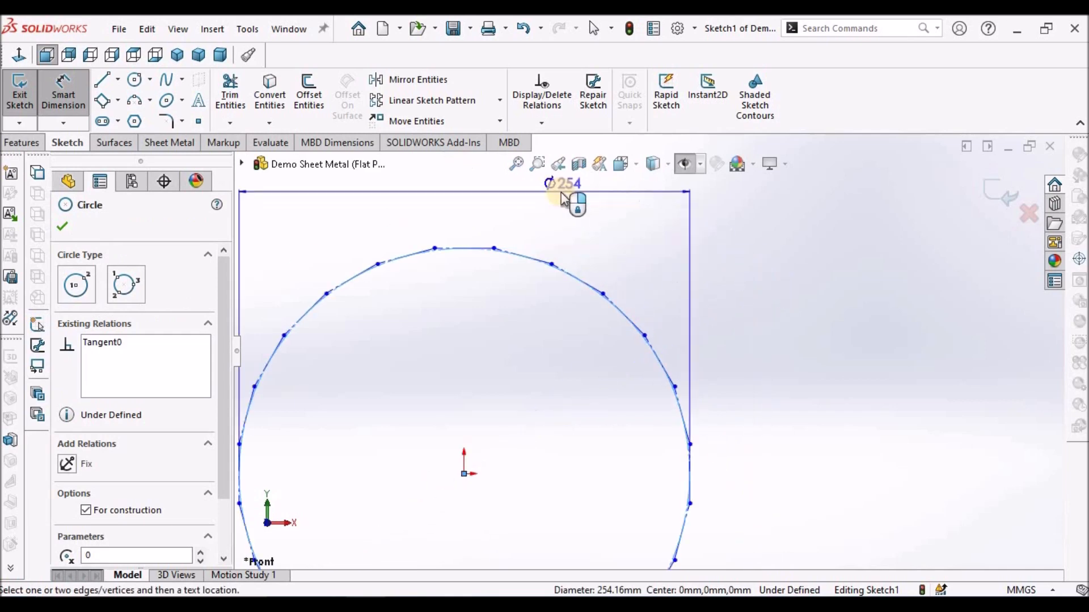
scroll(808, 255, "up", 3)
left_click(801, 255)
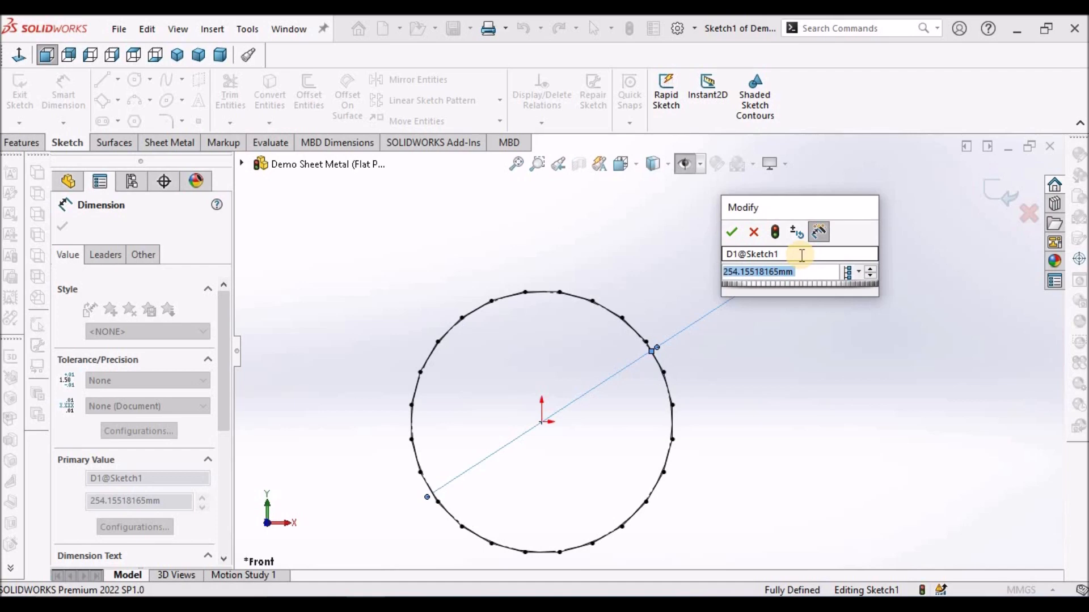
type("1000")
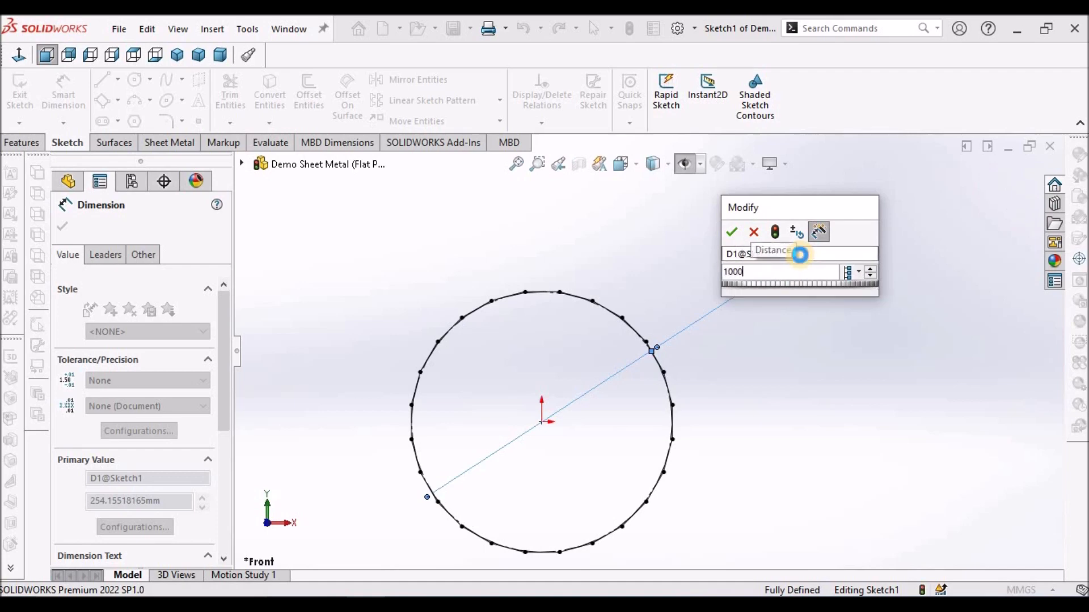
key("Return")
key("Escape")
key("Escape")
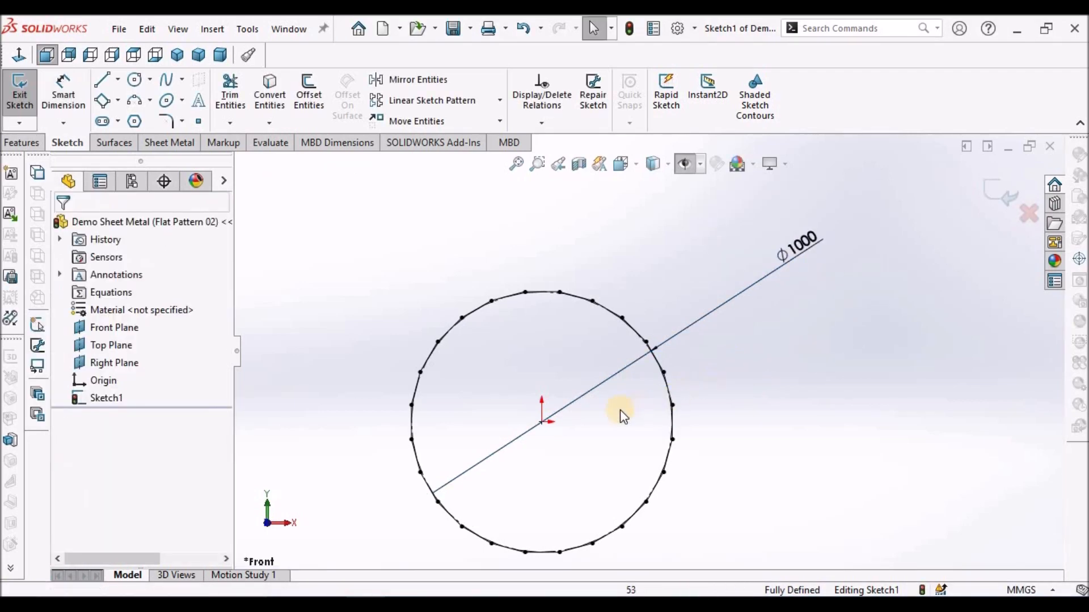
- Exit the polygon sketch and clear the selection
scroll(620, 410, "down", 2)
scroll(621, 409, "up", 2)
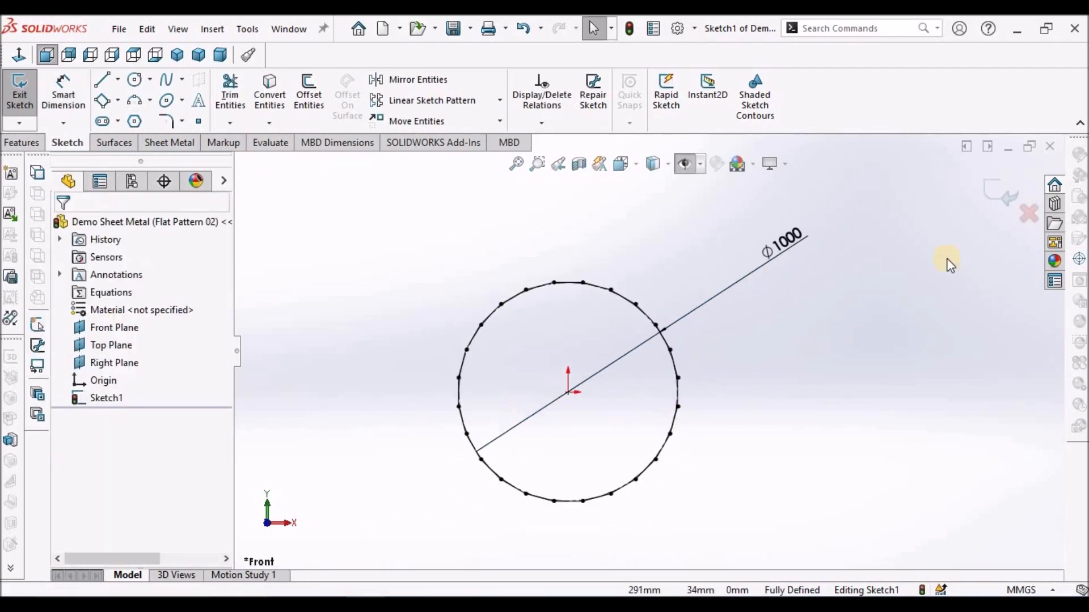
left_click(989, 199)
left_click(878, 344)
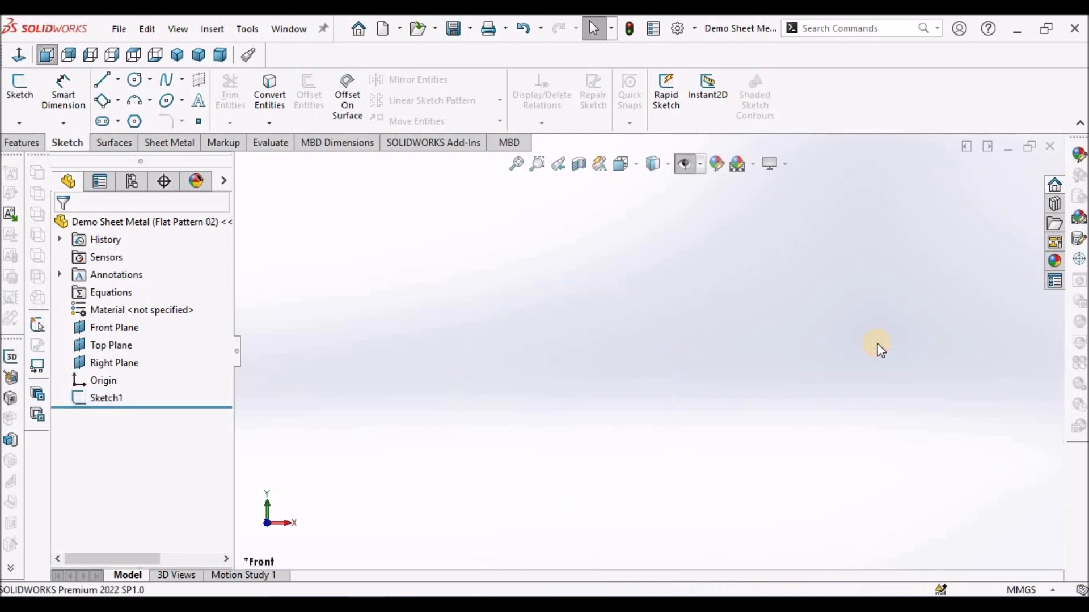
- Turn off the hiding of all item types to show the polygon sketch, and start a new sketch on the Front Plane
left_click(700, 165)
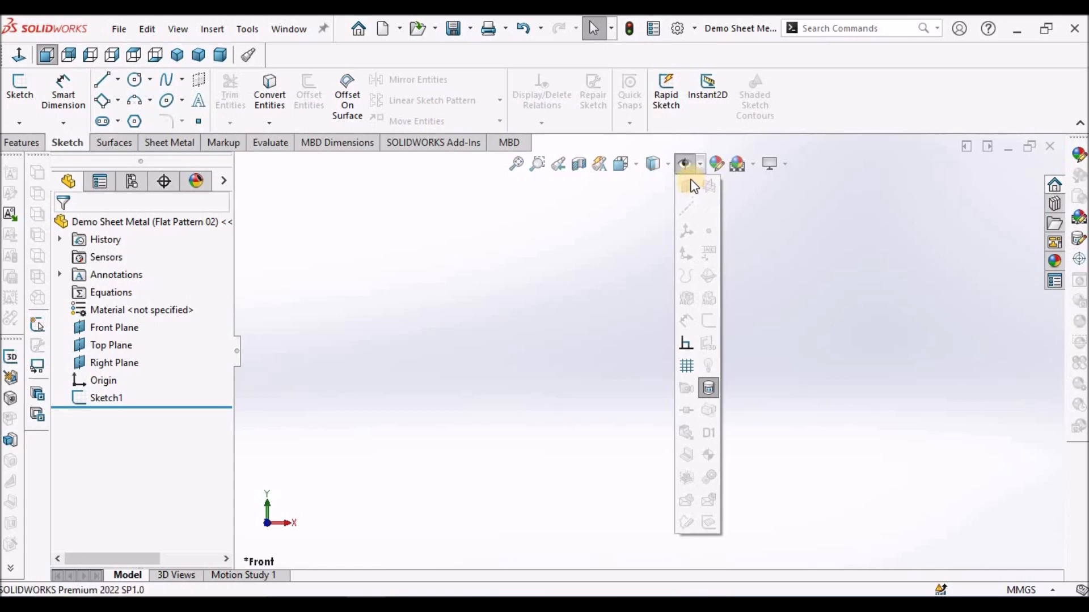
left_click(686, 165)
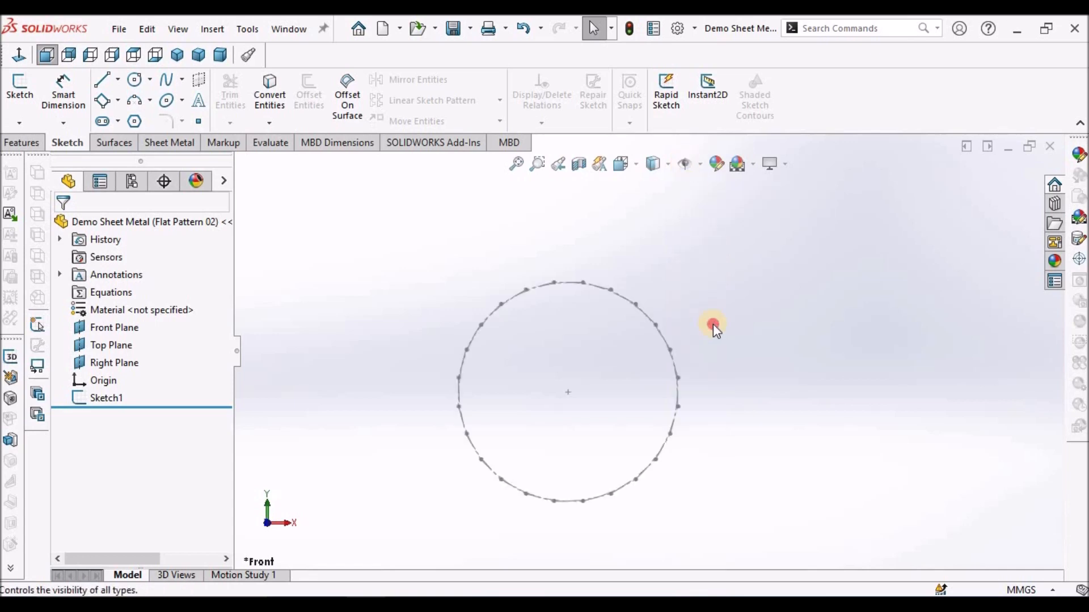
left_click(105, 328)
left_click(20, 88)
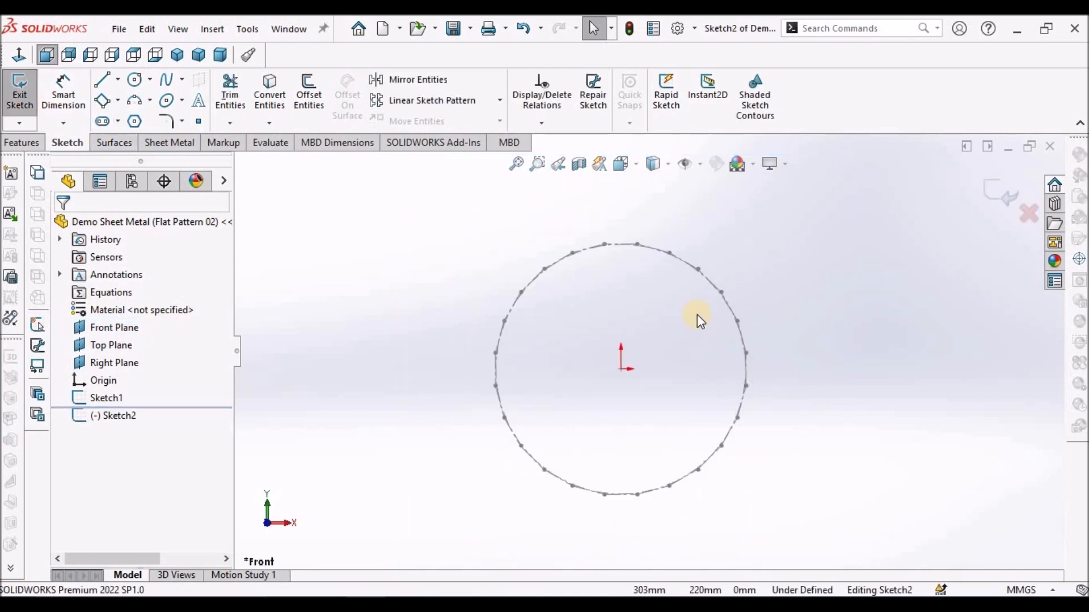
- Draw a vertical centerline from the origin to the midpoint of the polygon's topmost side
left_click(104, 80)
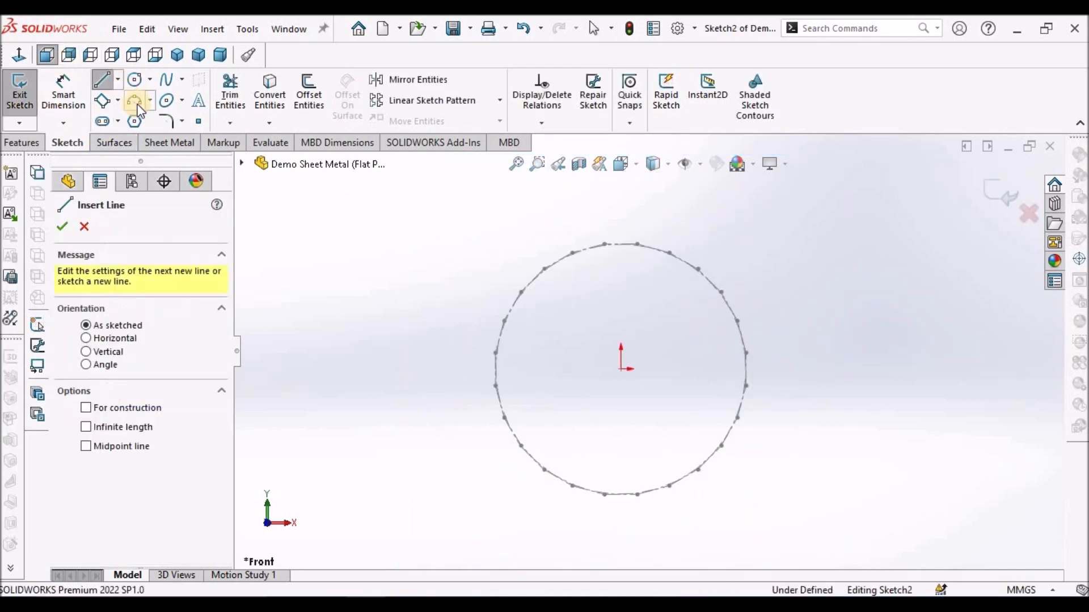
left_click(119, 80)
left_click(136, 117)
scroll(635, 349, "down", 3)
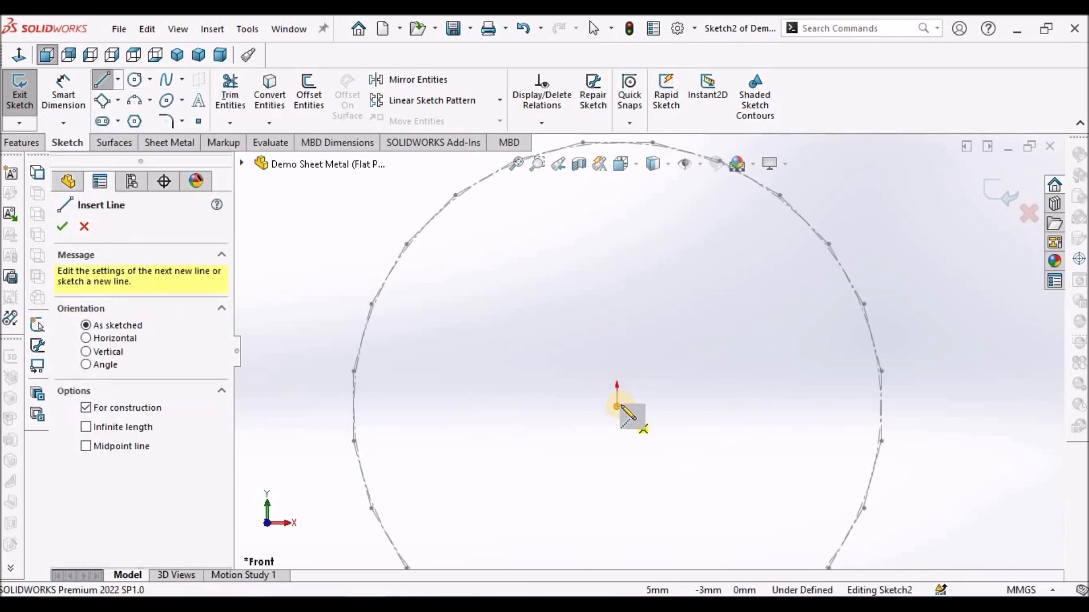
left_click(618, 406)
scroll(635, 241, "up", 2)
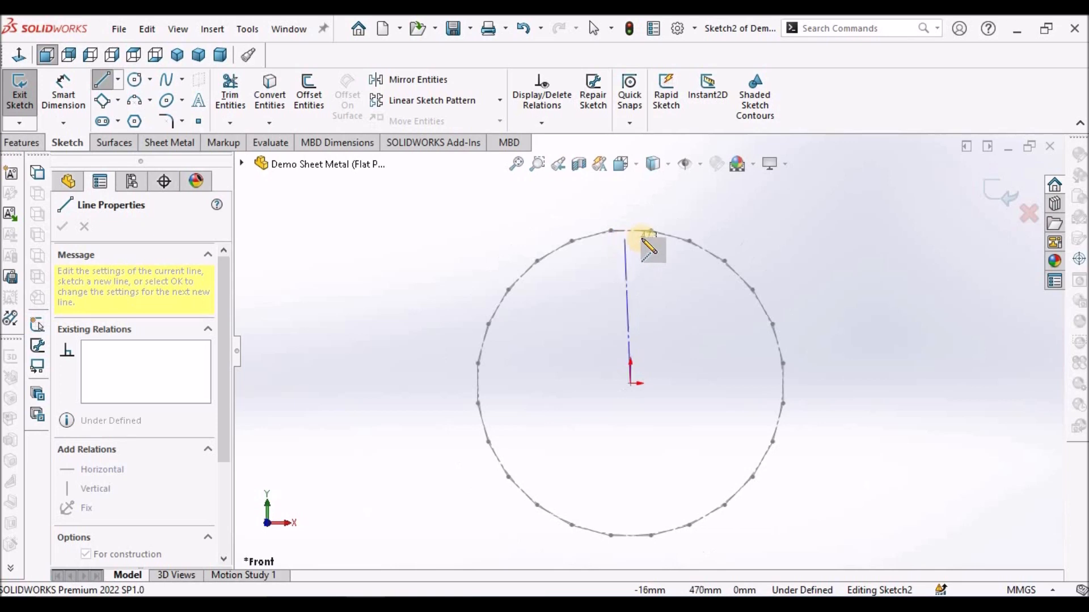
left_click(630, 231)
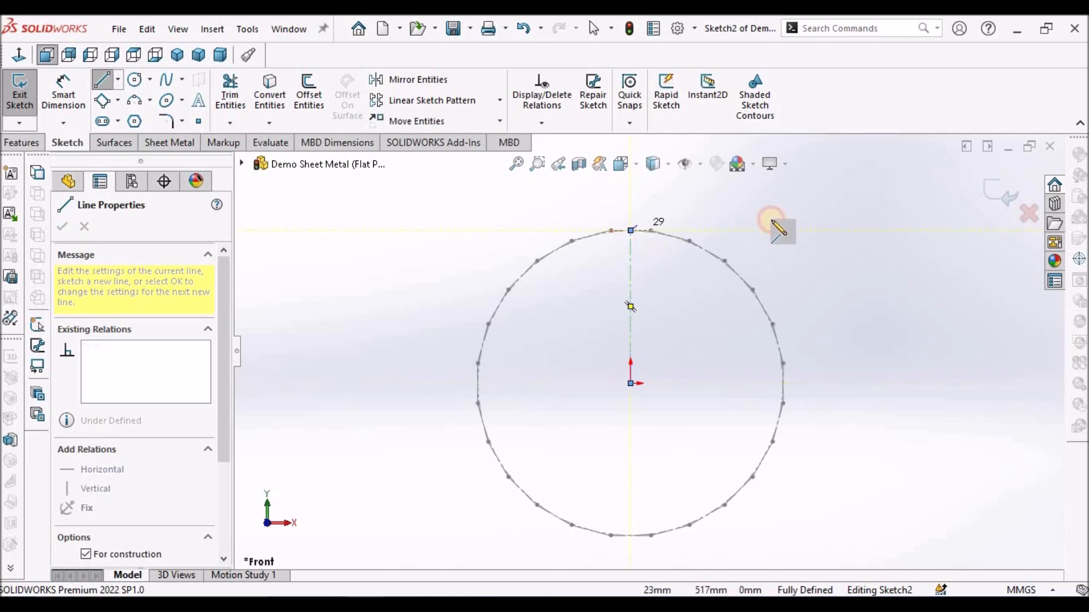
right_click(785, 218)
left_click(811, 245)
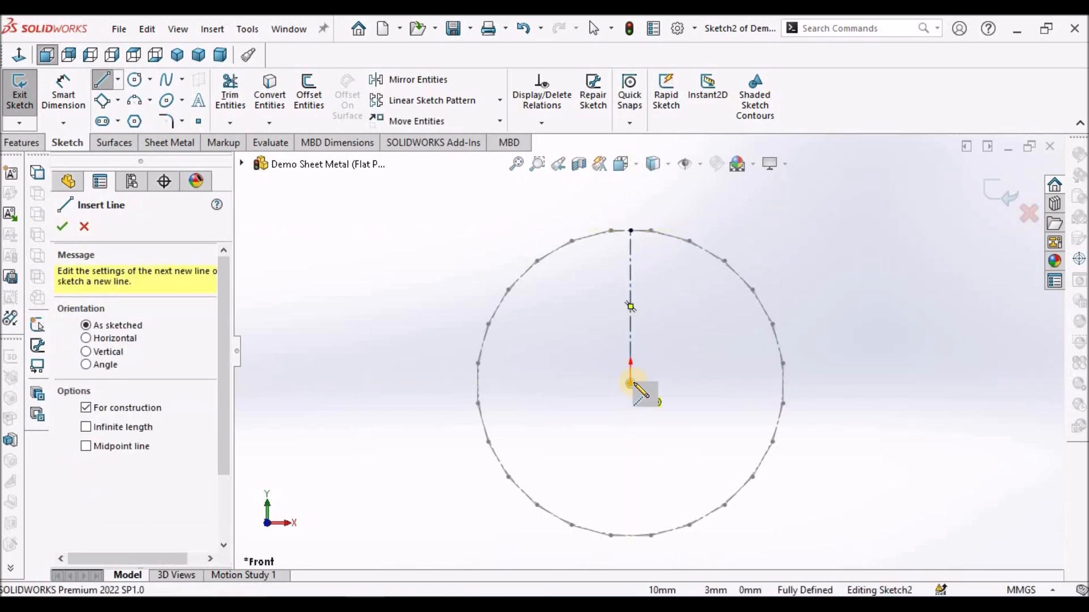
- Draw a centerline from the origin to the polygon vertex just clockwise of the vertical centerline
left_click(631, 383)
scroll(675, 260, "down", 2)
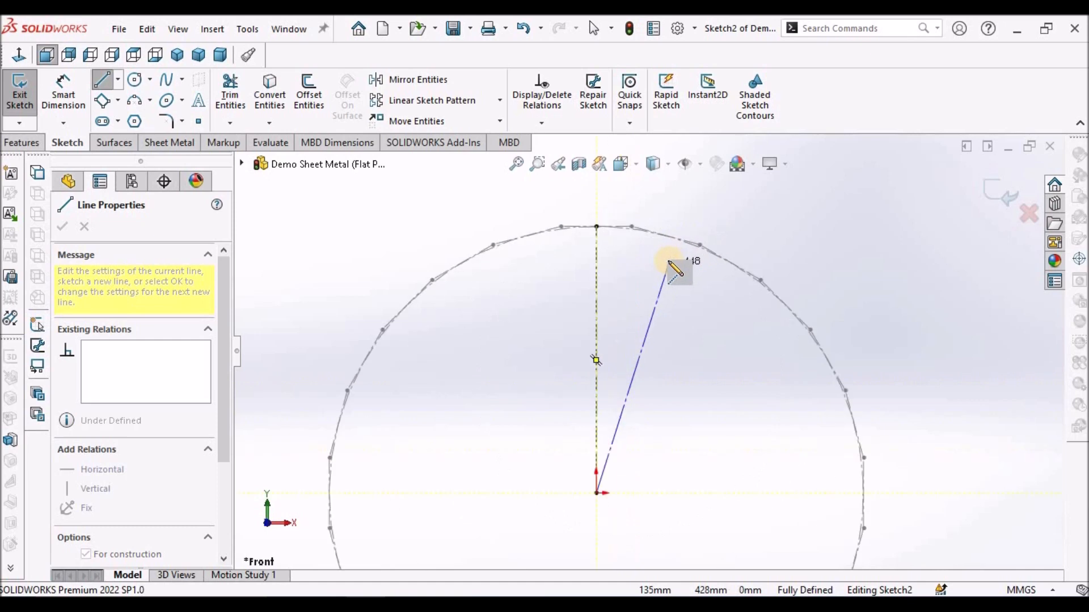
left_click(633, 227)
right_click(756, 193)
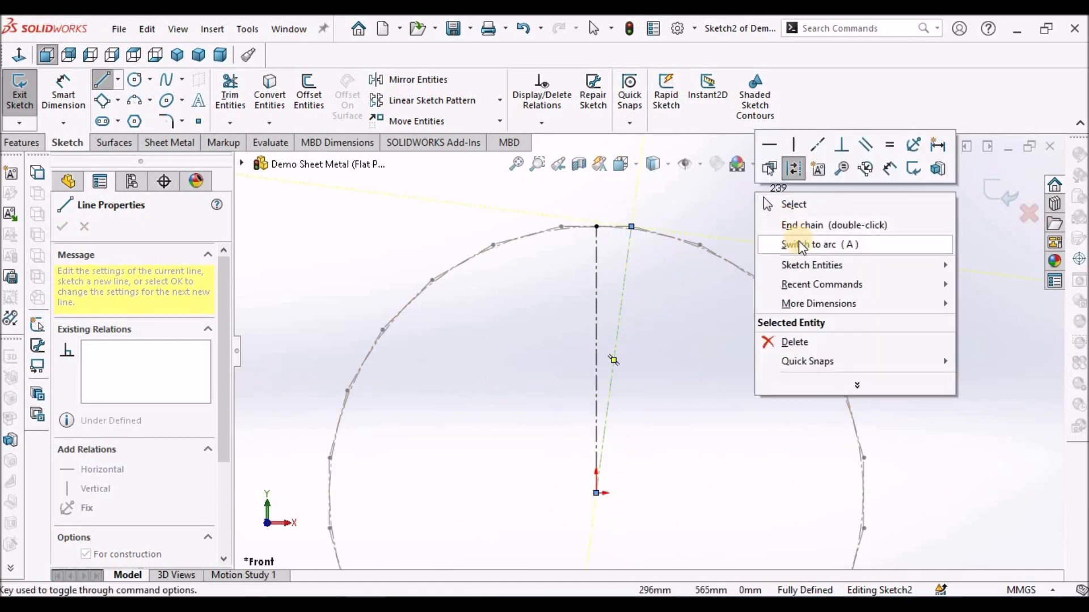
left_click(788, 225)
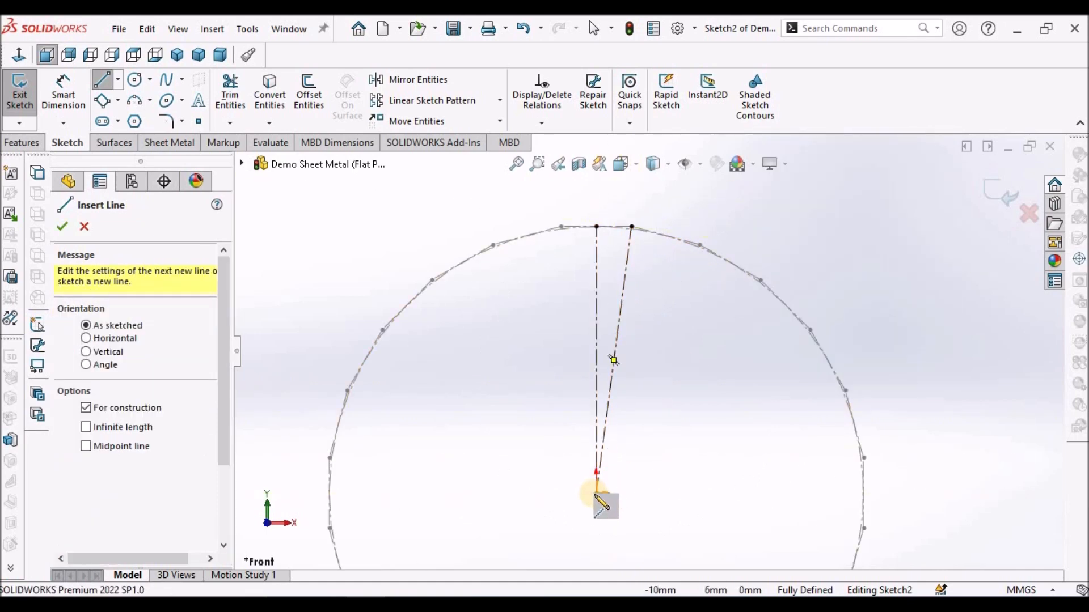
- Draw two centerlines from the origin to the second and third polygon vertices clockwise from the vertical centerline
mouse_move(596, 493)
left_mouse_down()
mouse_move(715, 243)
mouse_move(700, 245)
left_mouse_up()
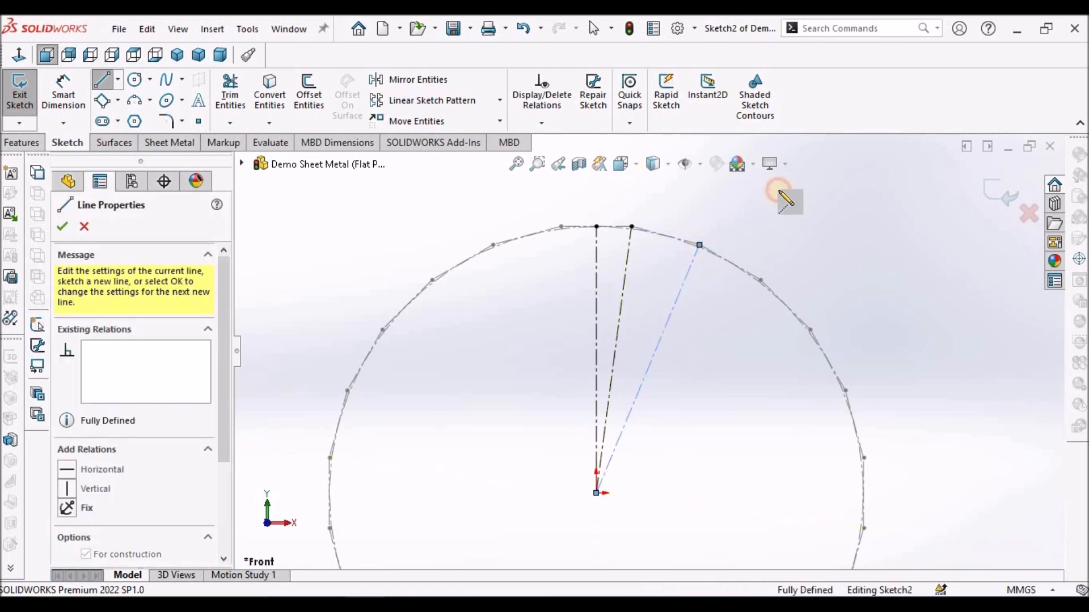
right_click(779, 191)
left_click(596, 493)
mouse_move(596, 493)
left_mouse_down()
mouse_move(756, 308)
mouse_move(763, 281)
left_mouse_up()
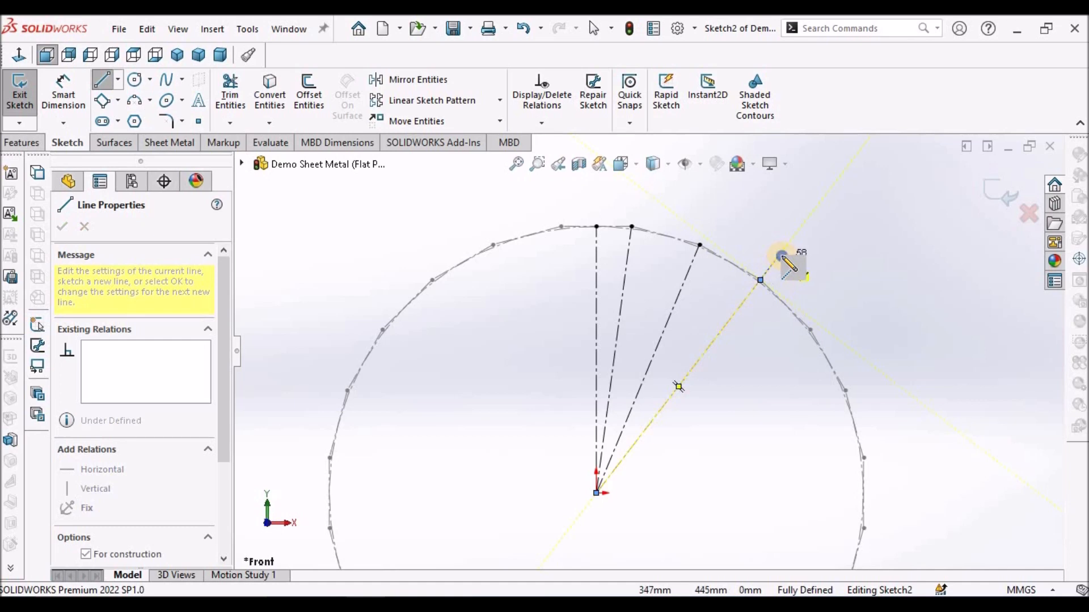
right_click(782, 258)
left_click(680, 372)
- Add centerlines from the origin to the fourth and fifth polygon vertices clockwise from the vertical centerline
scroll(744, 396, "up", 2)
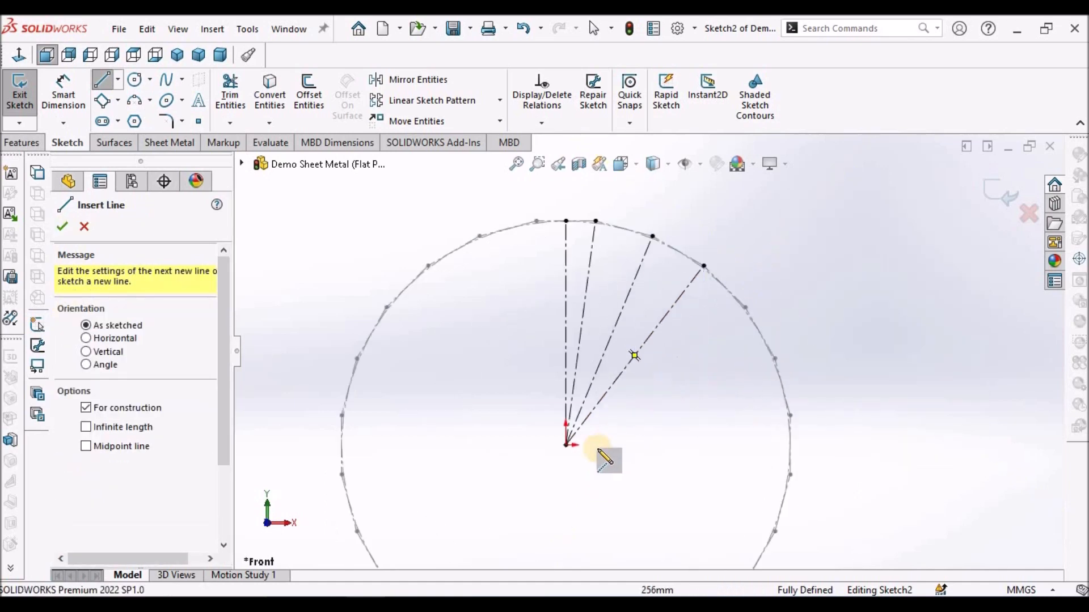
left_click(566, 445)
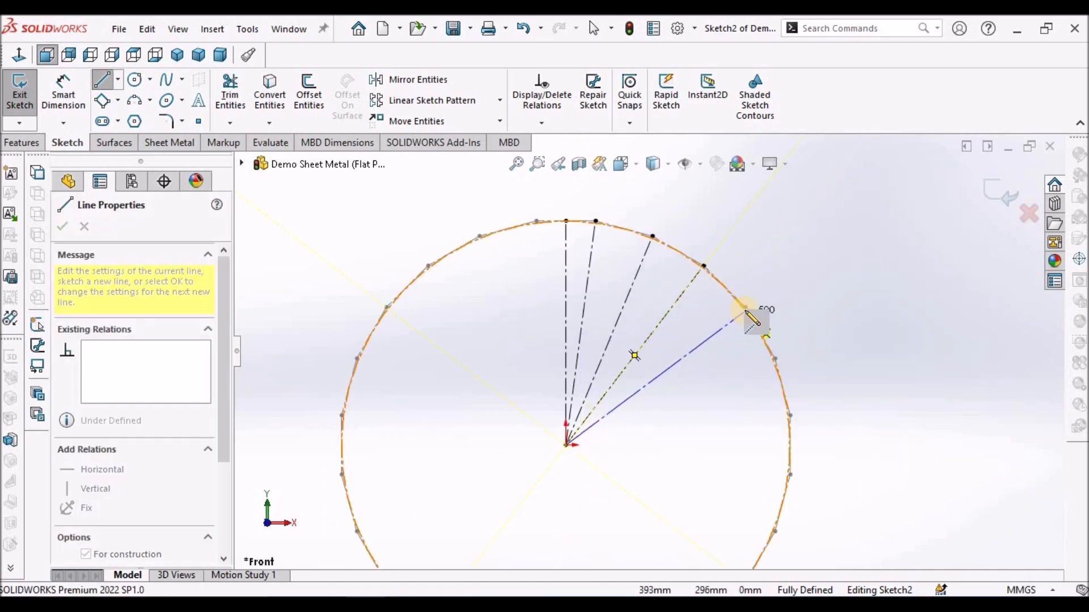
left_click(744, 306)
right_click(826, 239)
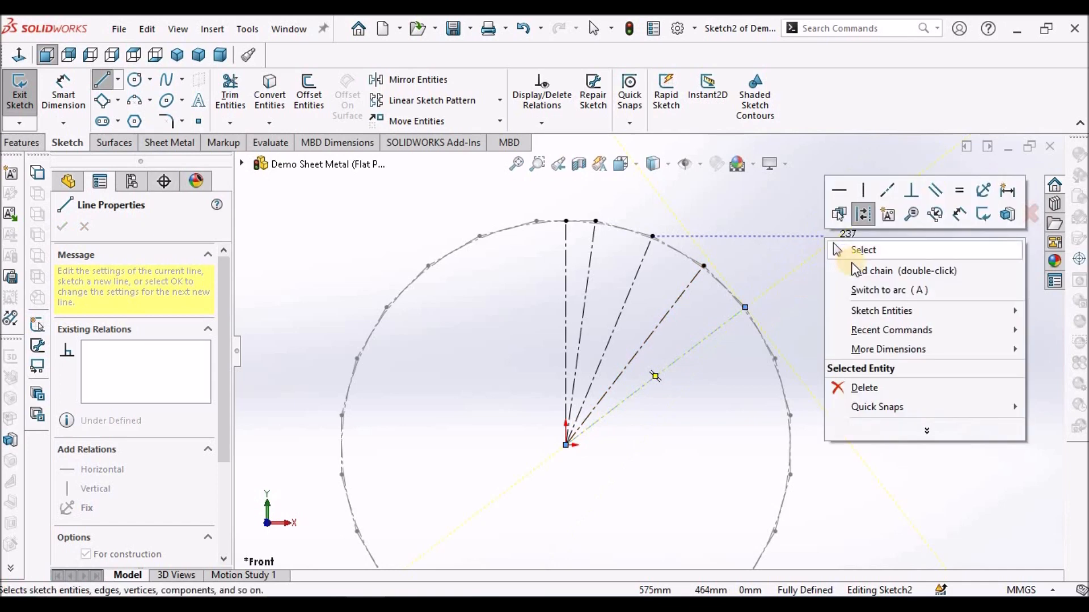
left_click(672, 448)
mouse_move(565, 445)
left_mouse_down()
mouse_move(756, 391)
mouse_move(775, 359)
left_mouse_up()
right_click(865, 292)
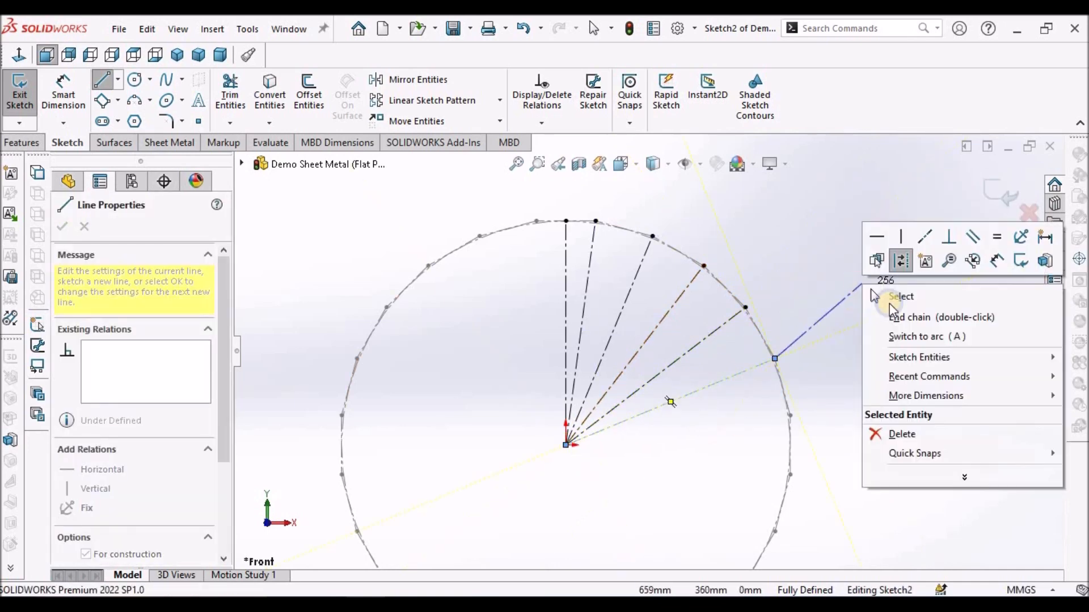
left_click(896, 316)
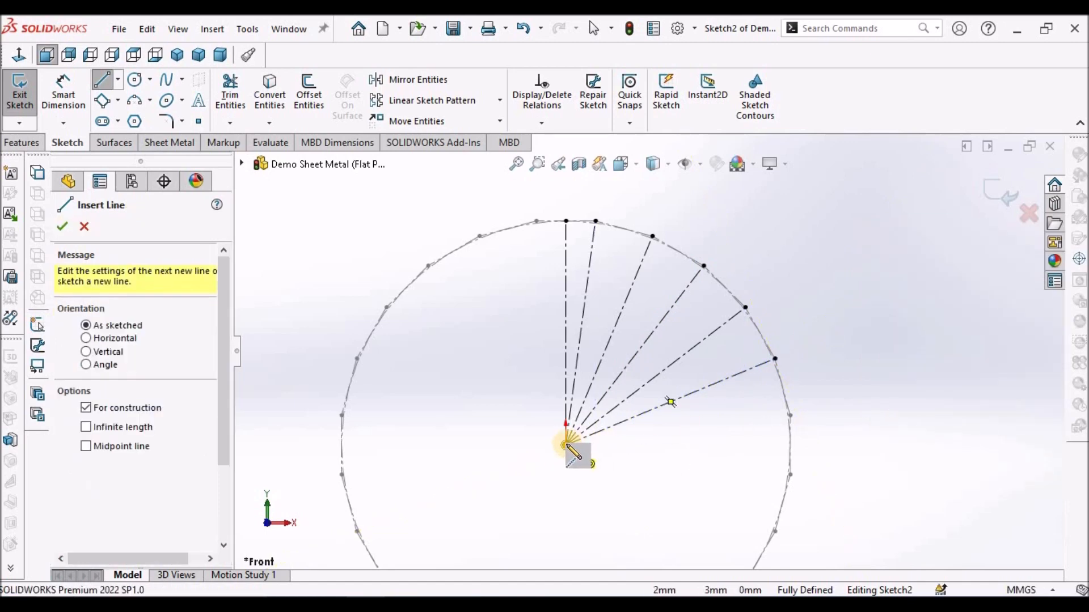
- Draw a centerline from the origin to the sixth clockwise vertex, at the upper end of the polygon's rightmost side
left_click_drag(567, 445, 788, 418)
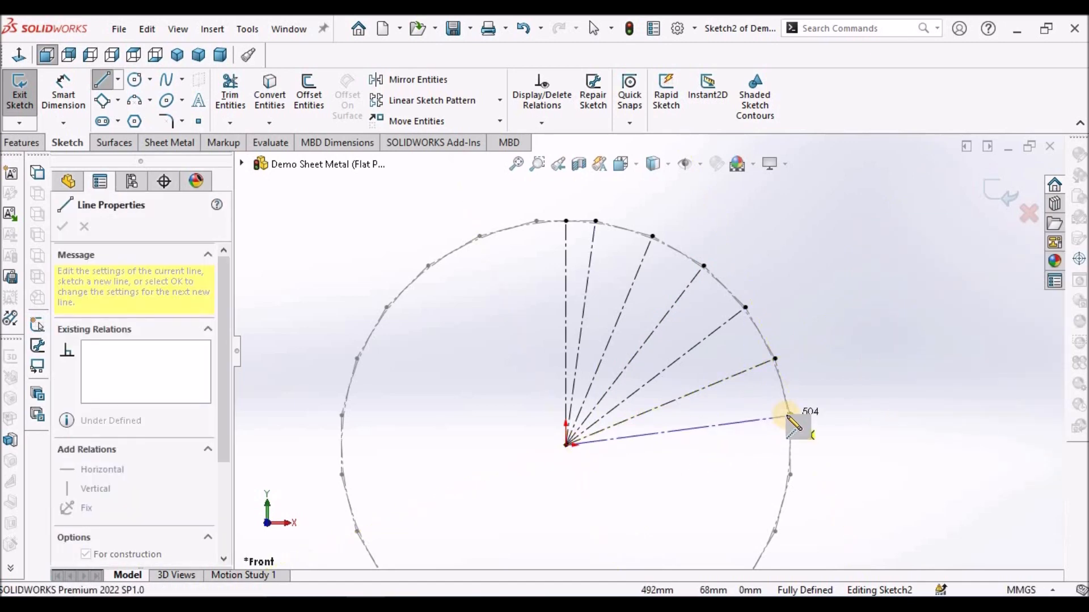
mouse_move(788, 418)
left_mouse_down()
mouse_move(802, 448)
mouse_move(790, 416)
left_mouse_up()
right_click(865, 316)
left_click(890, 347)
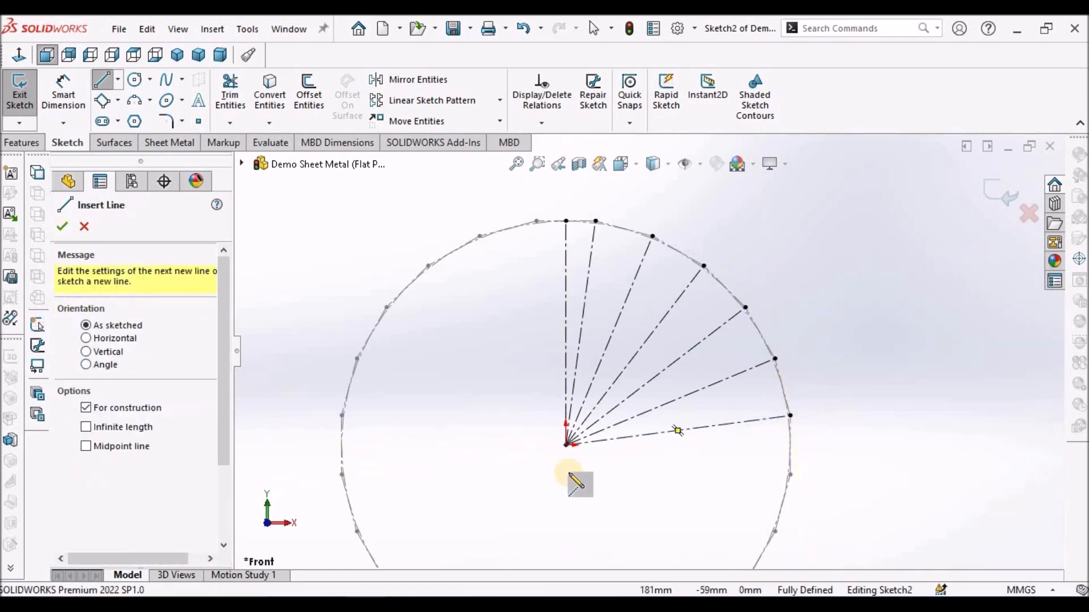
- Draw a horizontal centerline from the origin to the midpoint of the polygon's rightmost side and exit the sketch
left_click_drag(567, 446, 791, 445)
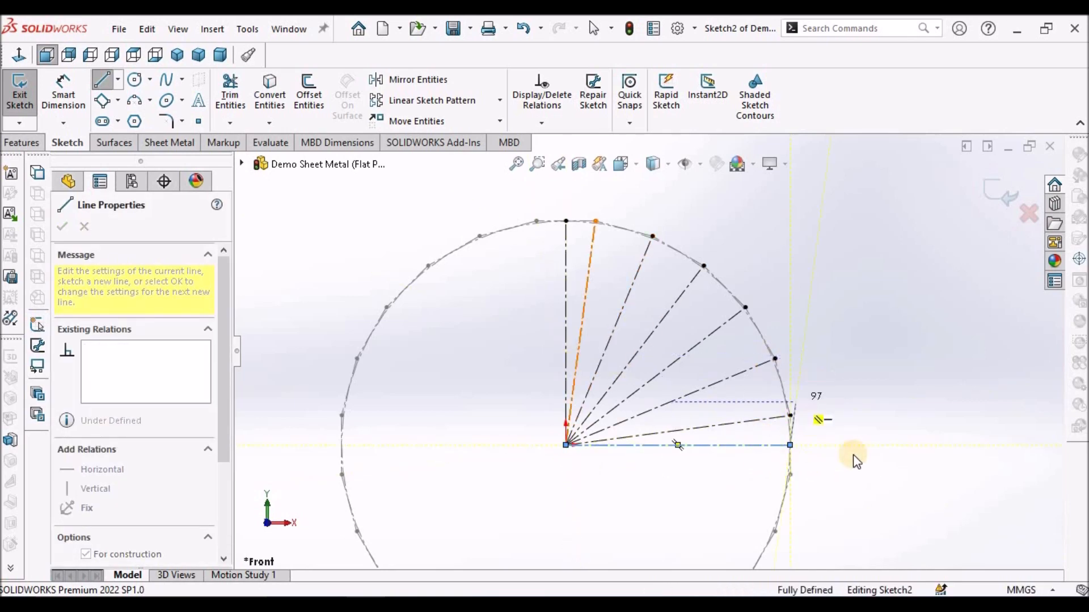
key("Escape")
key("f")
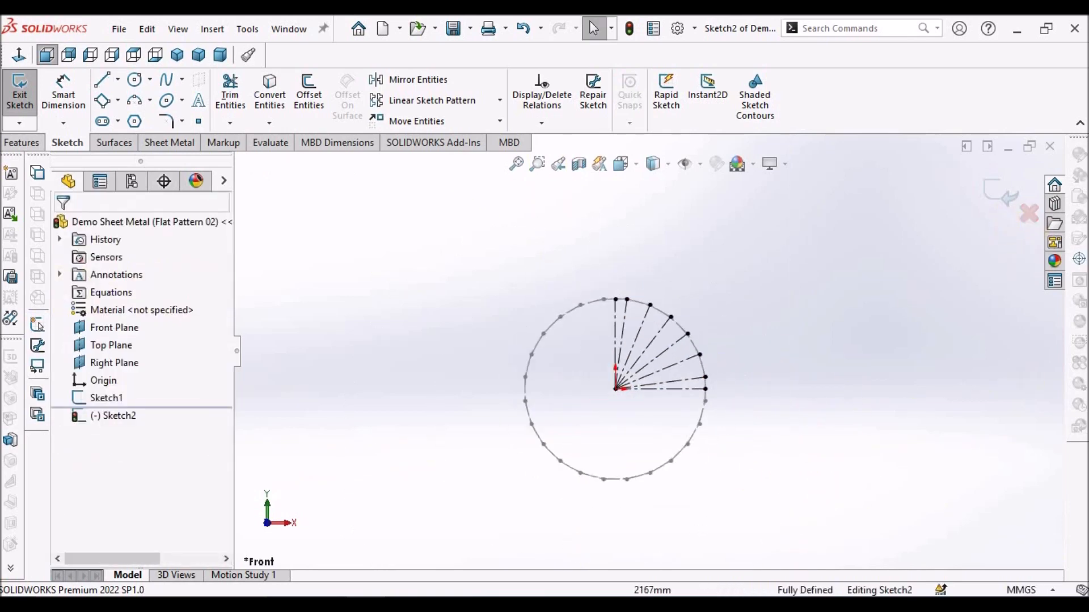
left_click(1002, 195)
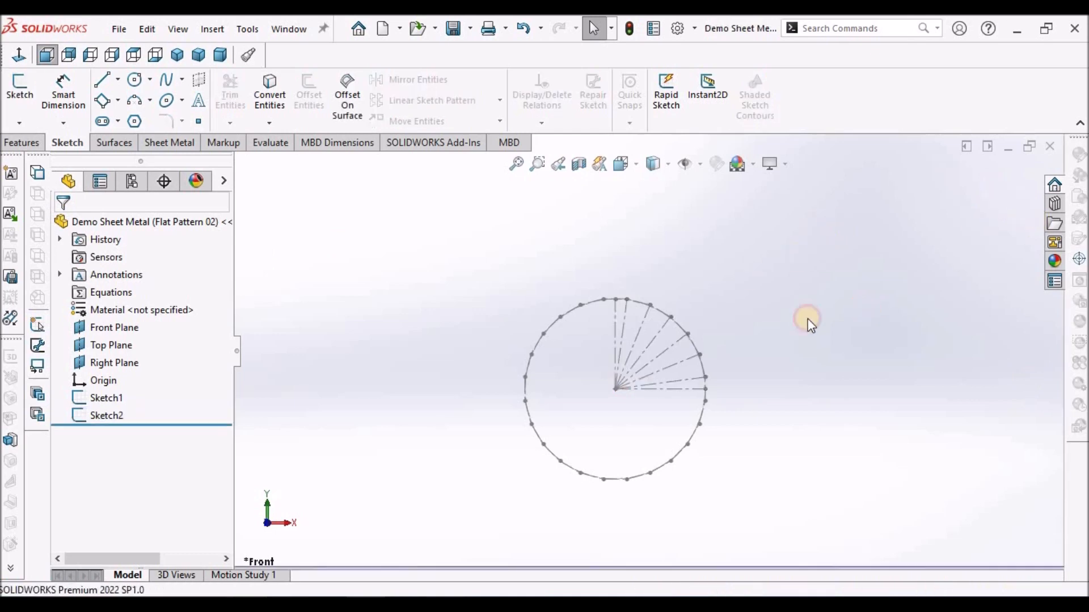
- Show the Front, Top and Right reference planes together with the sketches in a tilted view
scroll(634, 352, "down", 2)
mouse_move(634, 369)
middle_mouse_down()
mouse_move(650, 369)
mouse_move(645, 347)
middle_mouse_up()
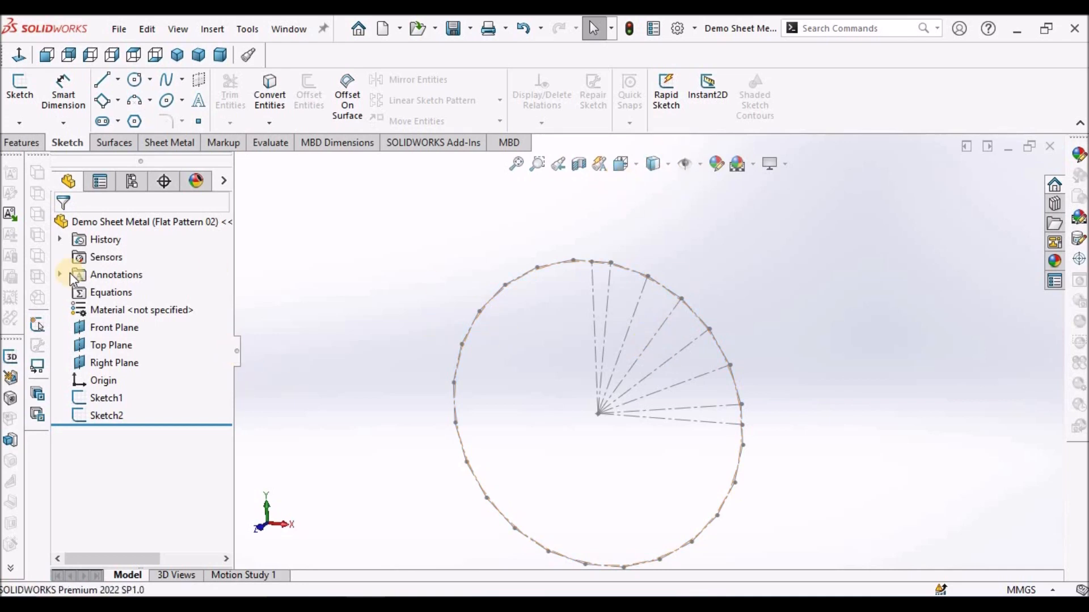
left_click(448, 275)
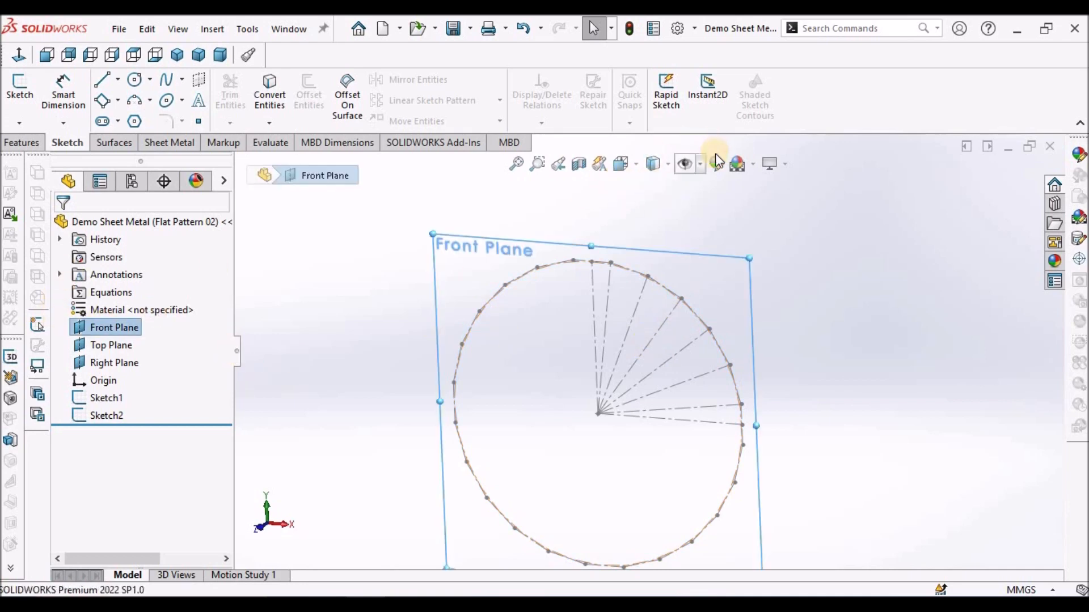
left_click(686, 165)
left_click(688, 187)
left_click(821, 237)
scroll(846, 237, "up", 5)
middle_click_drag(817, 325, 777, 352)
left_click(777, 352)
scroll(712, 361, "down", 3)
middle_click_drag(713, 361, 691, 339)
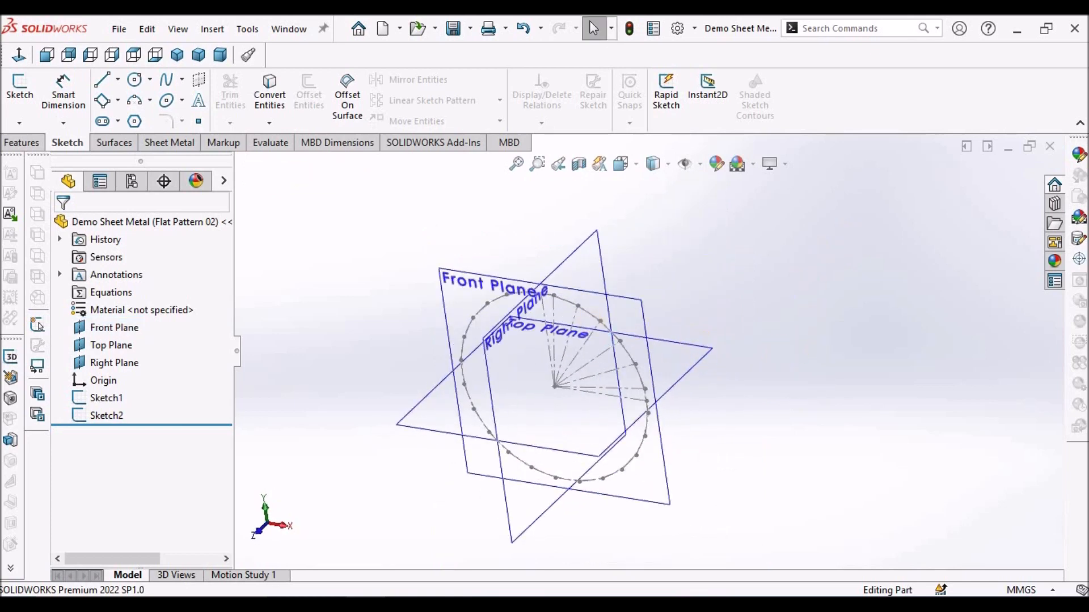
- Create a reference axis at the intersection of the Top Plane and the Right Plane
left_click(22, 143)
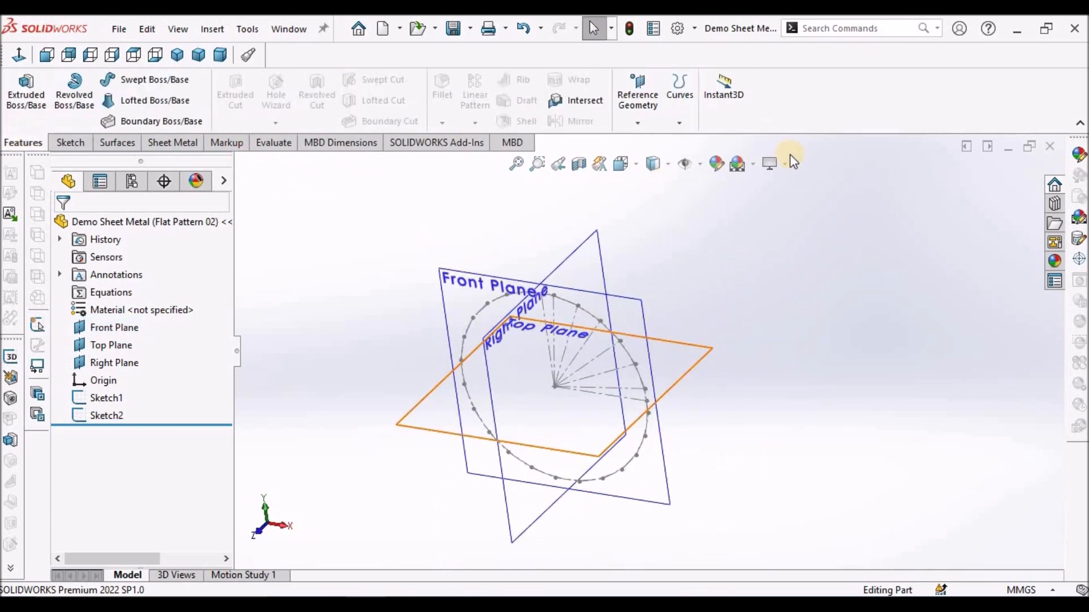
left_click(644, 124)
left_click(647, 161)
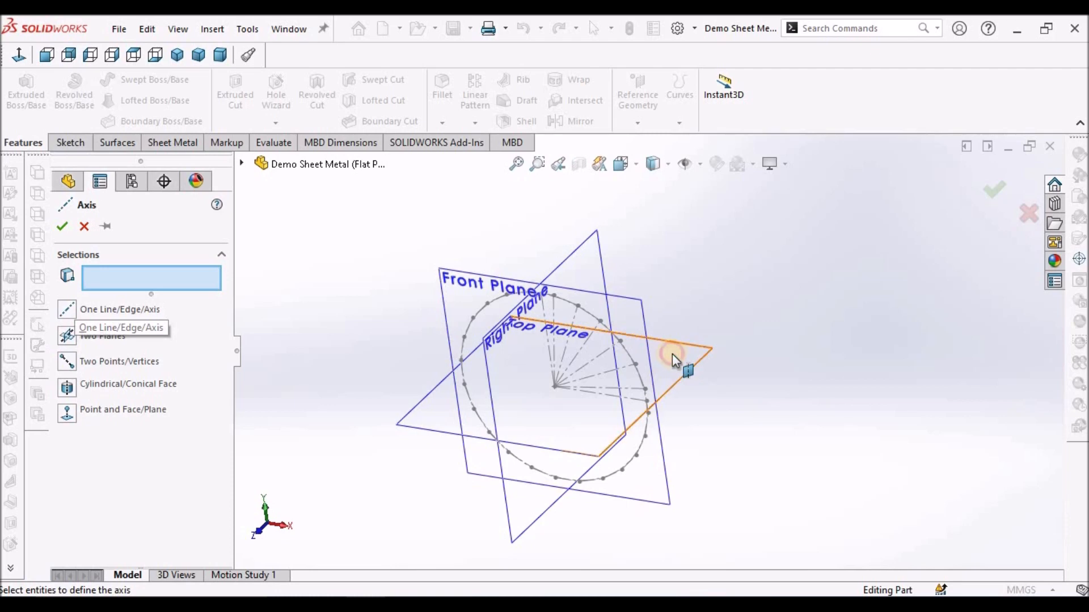
left_click(618, 301)
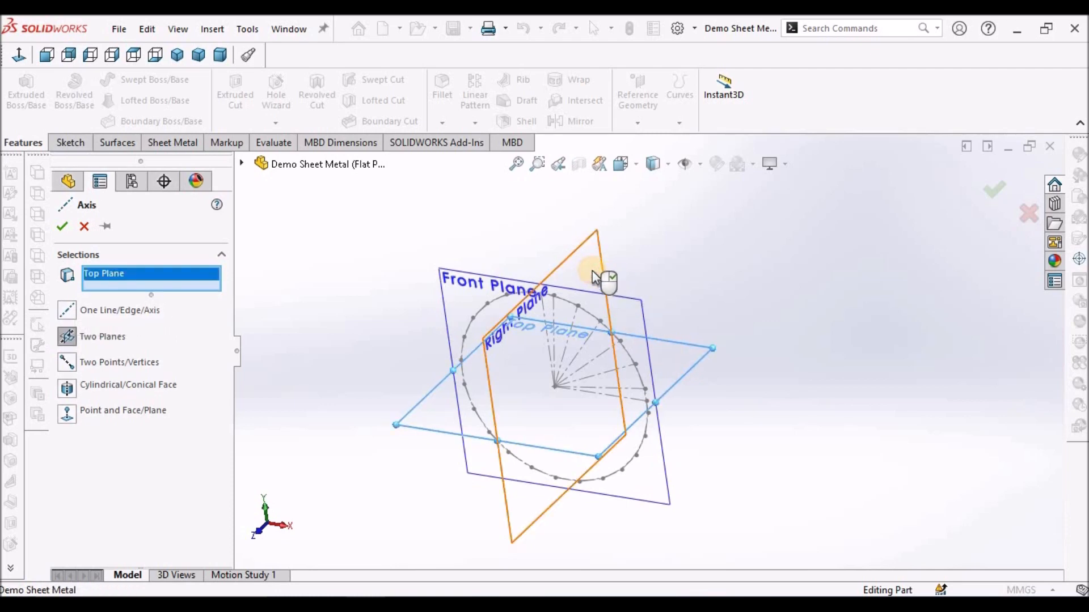
left_click(594, 277)
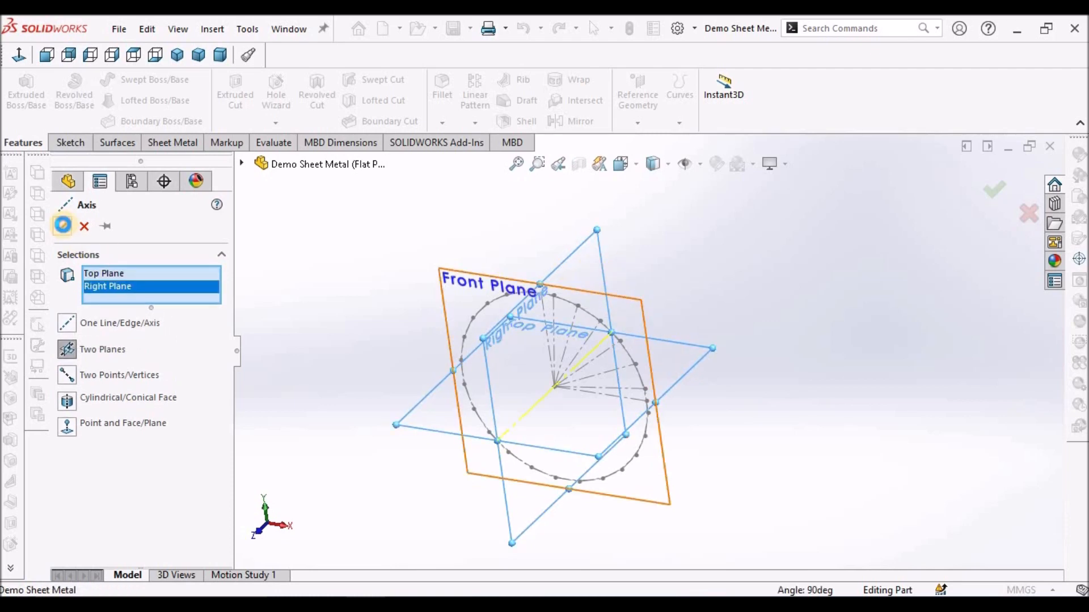
left_click(62, 227)
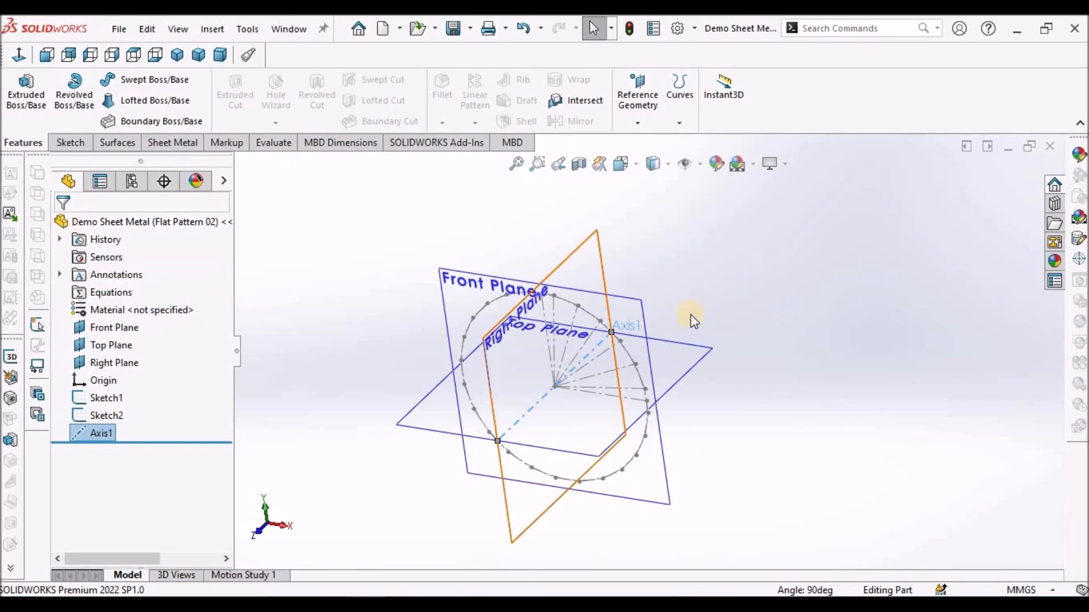
- Create a reference plane through the central axis and the centerline to the polygon's first clockwise vertex
mouse_move(598, 352)
middle_mouse_down()
mouse_move(641, 295)
mouse_move(607, 287)
mouse_move(607, 319)
middle_mouse_up()
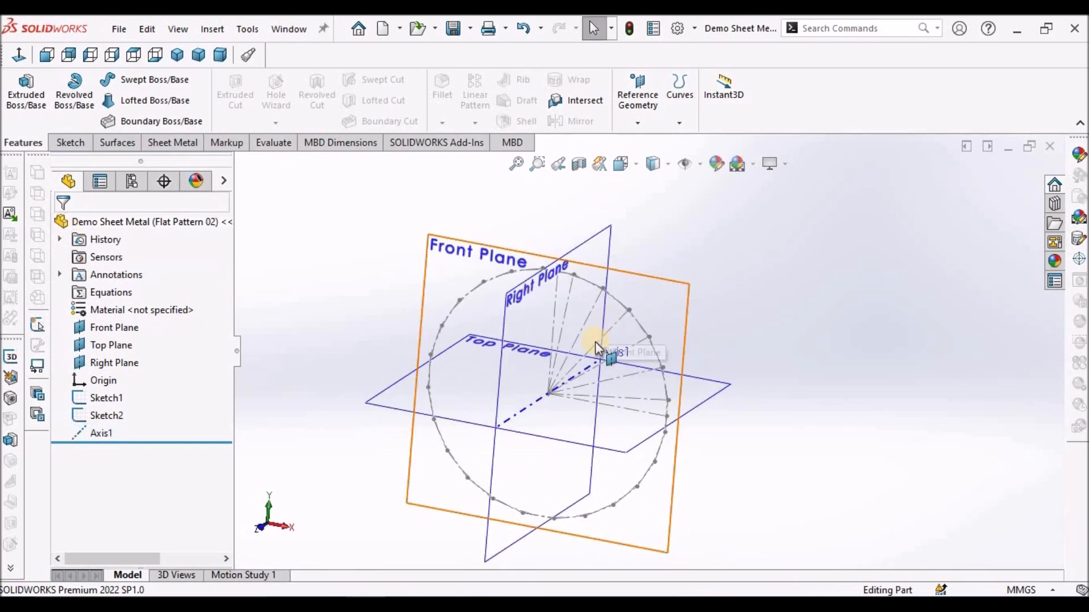
scroll(564, 308, "down", 5)
scroll(566, 261, "up", 2)
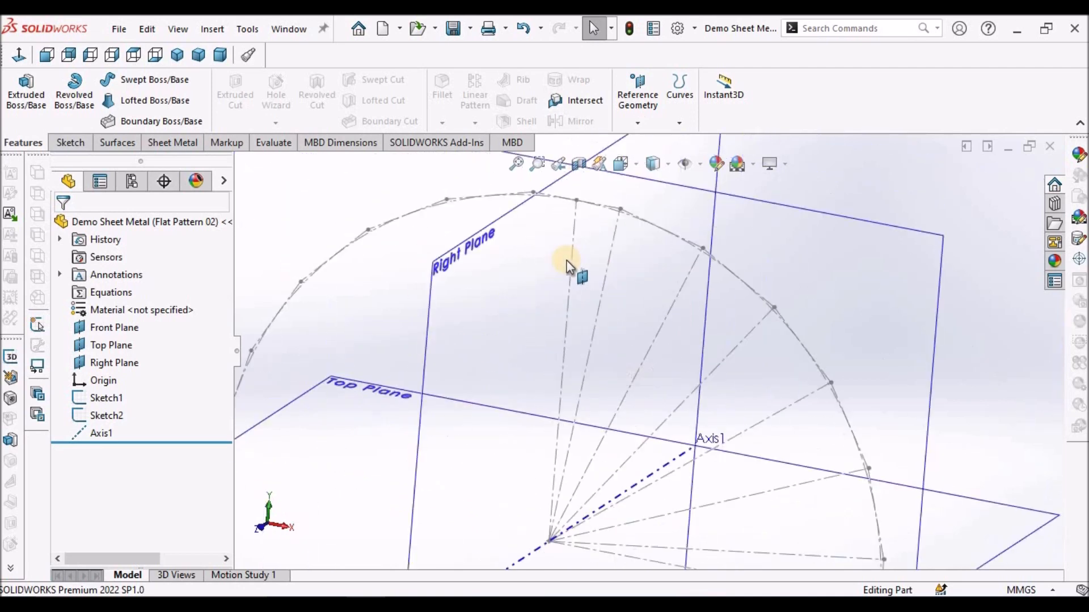
scroll(566, 260, "up", 3)
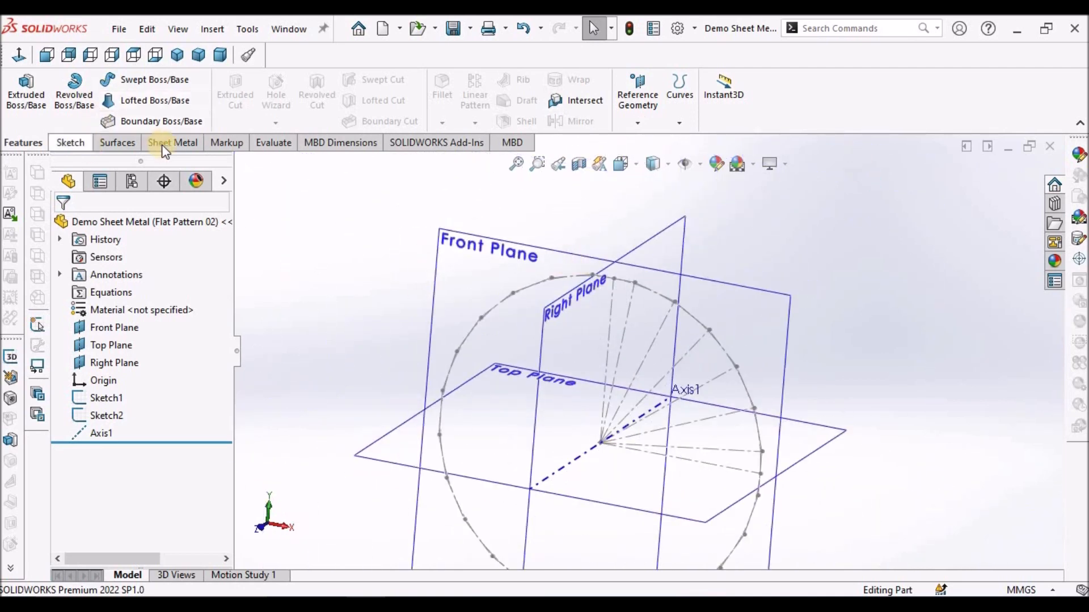
left_click(637, 91)
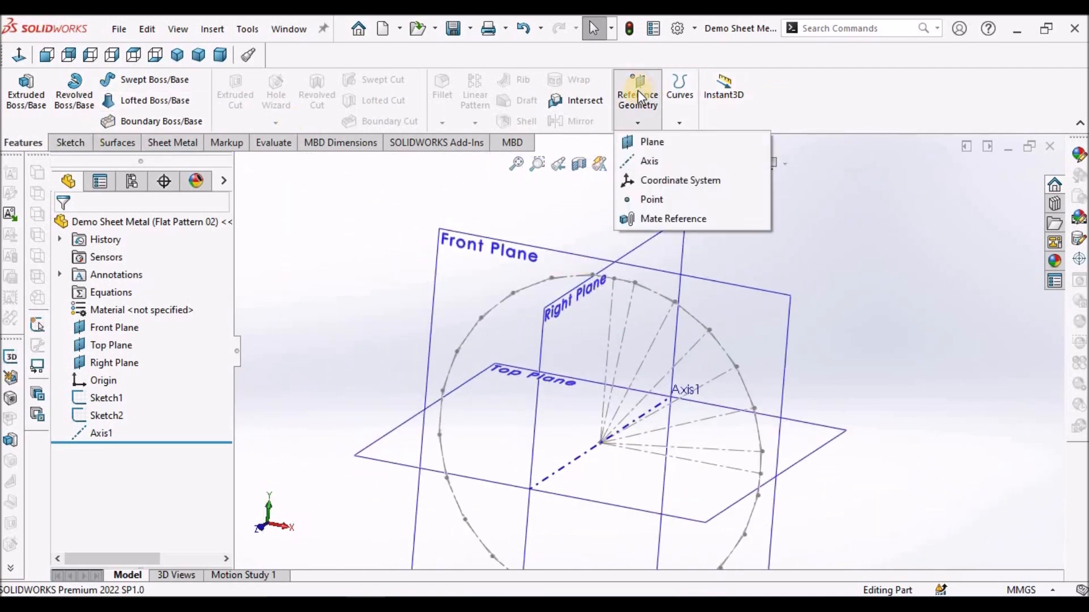
left_click(646, 142)
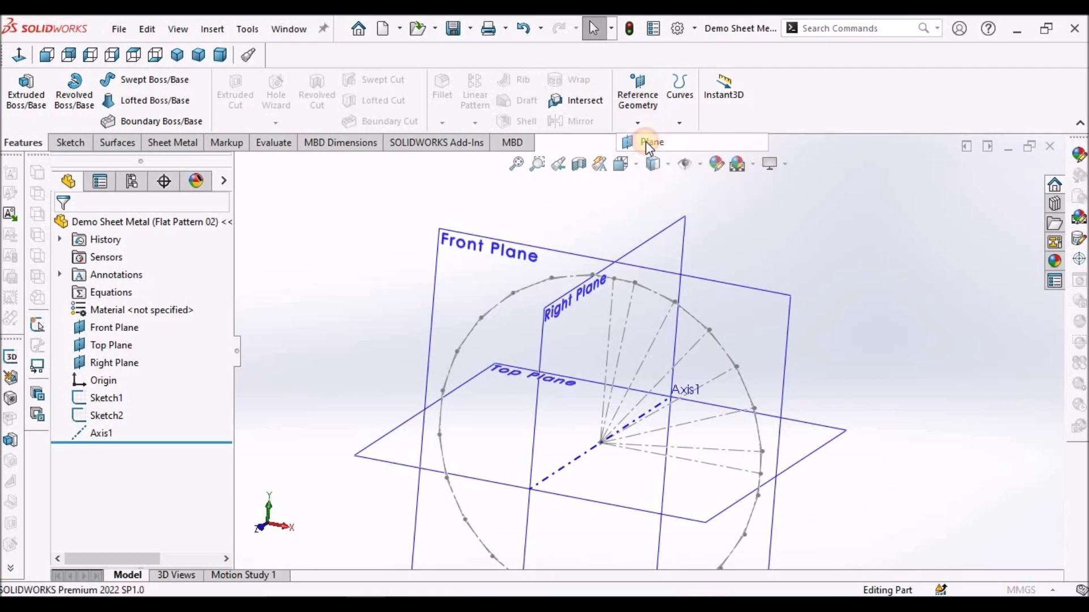
left_click(576, 459)
left_click(630, 304)
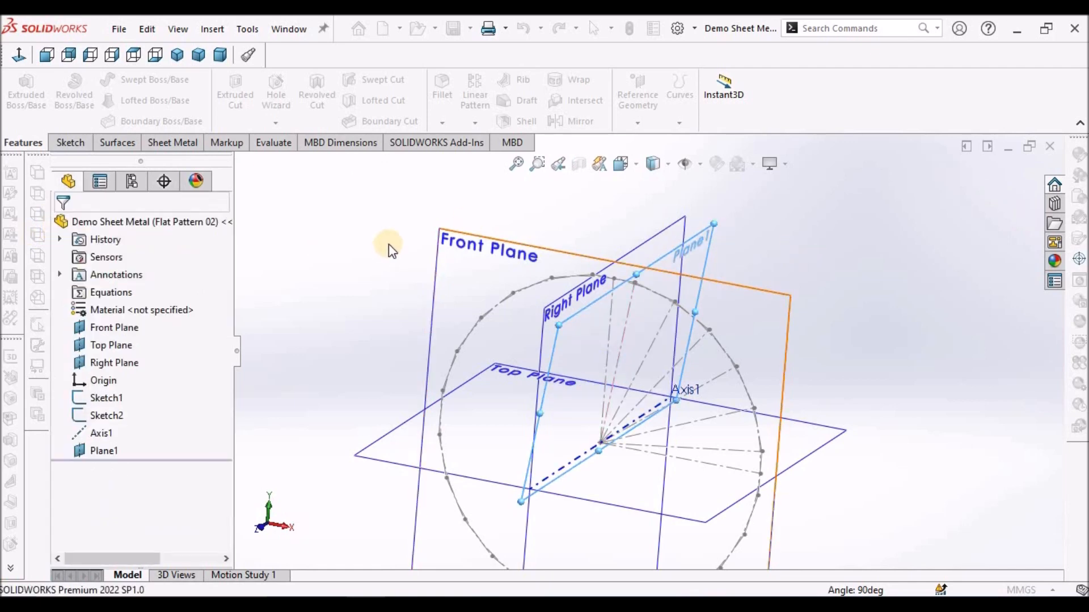
scroll(670, 357, "up", 3)
scroll(669, 352, "down", 1)
scroll(668, 354, "down", 1)
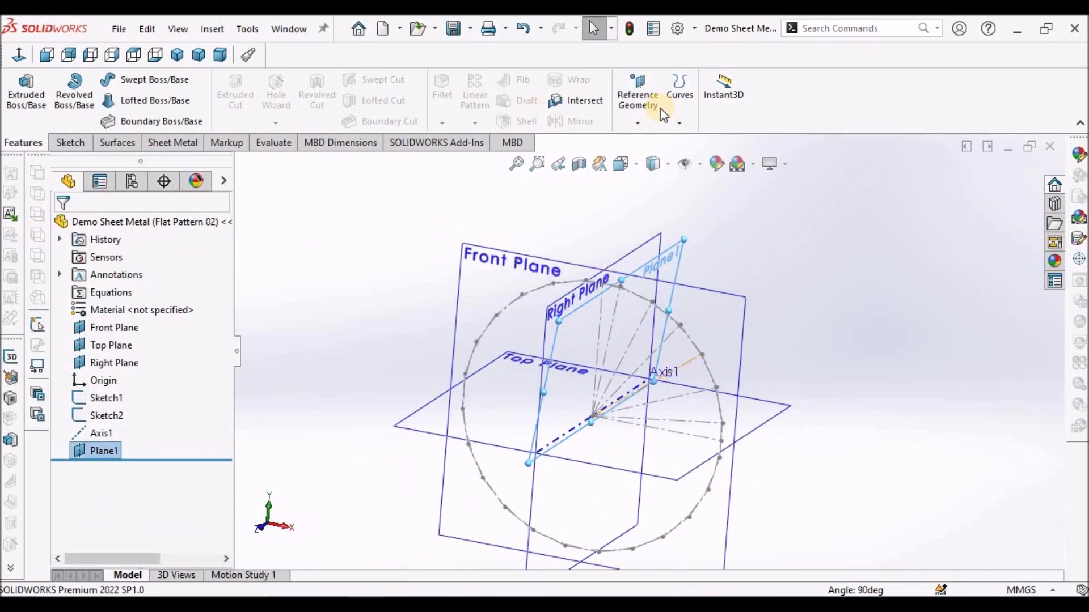
left_click(635, 93)
left_click(632, 138)
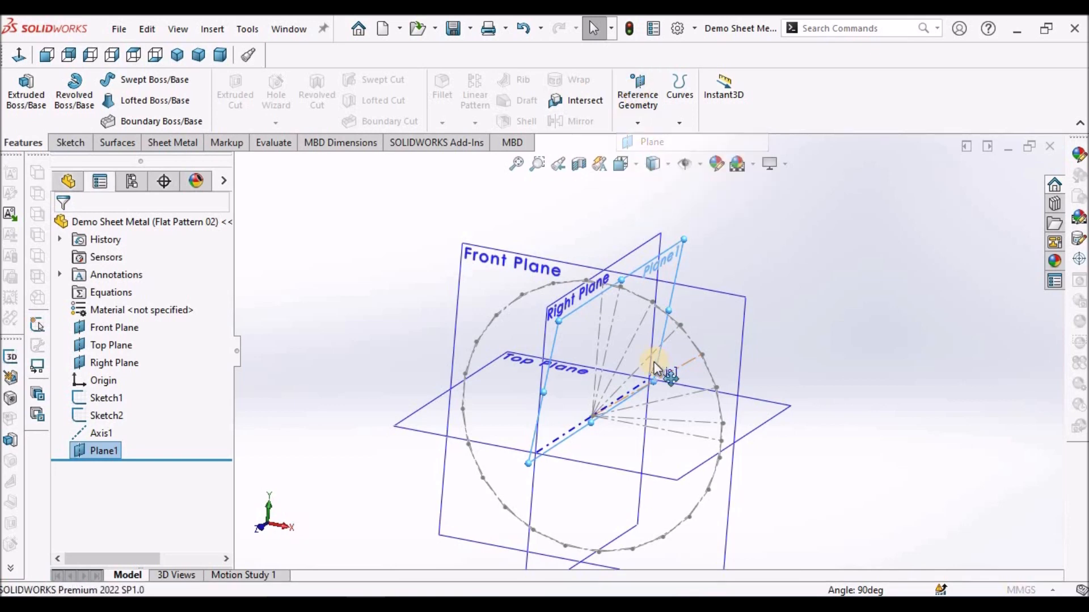
scroll(590, 431, "down", 3)
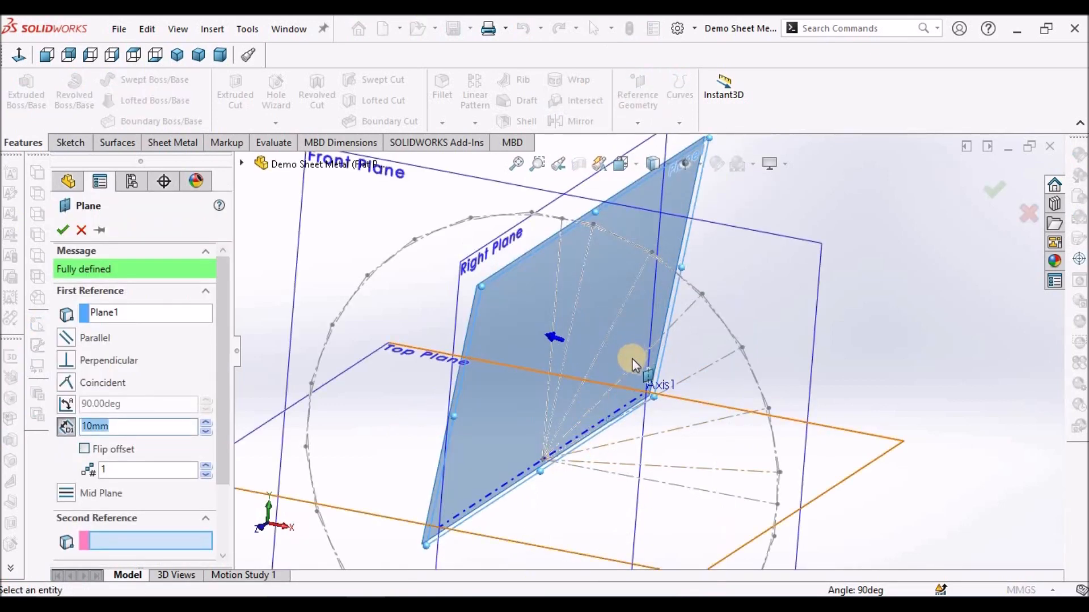
scroll(633, 356, "up", 3)
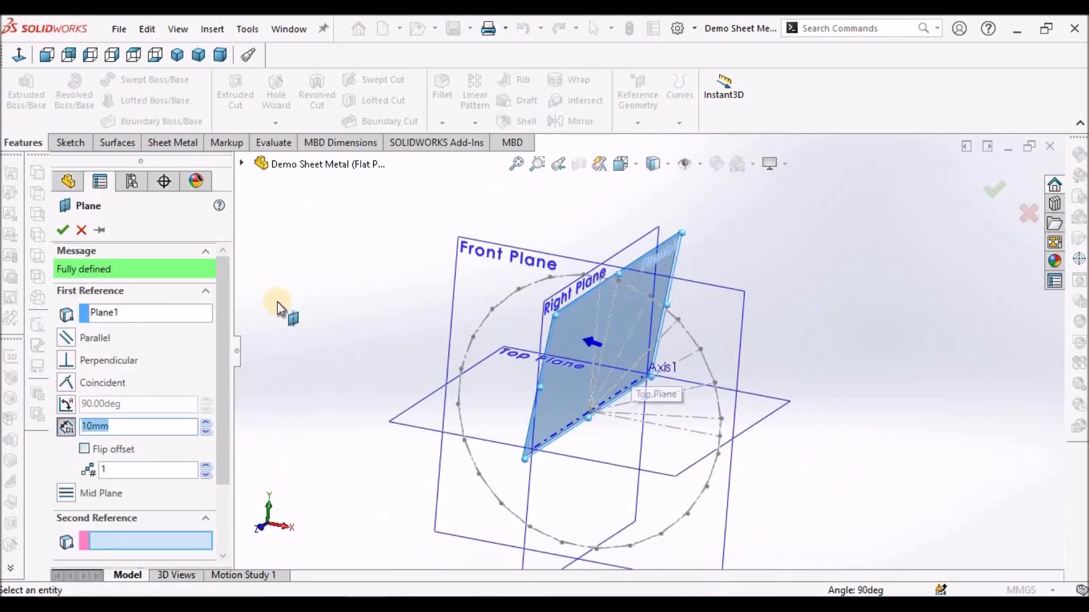
left_click(84, 228)
- Create a reference plane through the central axis and the centerline to the polygon's fifth clockwise vertex
middle_click_drag(754, 231, 589, 355)
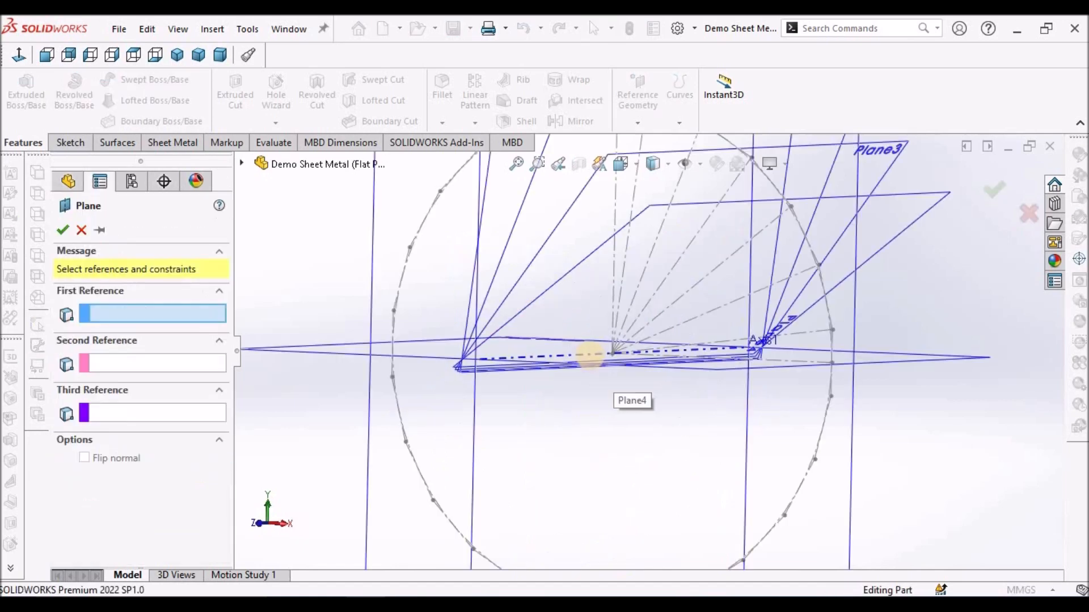
left_click(591, 355)
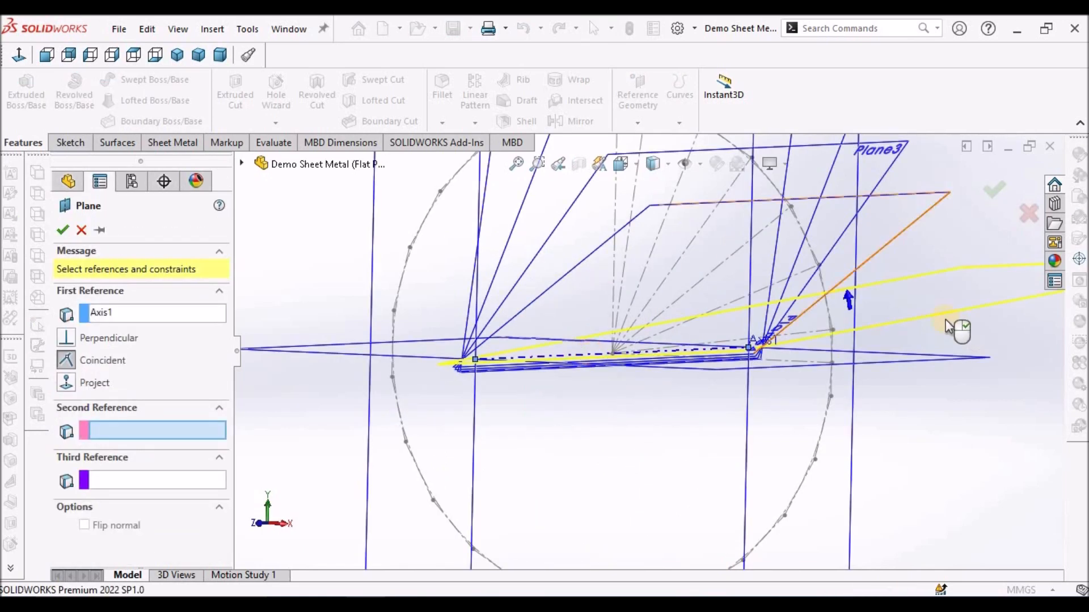
middle_click_drag(841, 301, 655, 339)
left_click(627, 302)
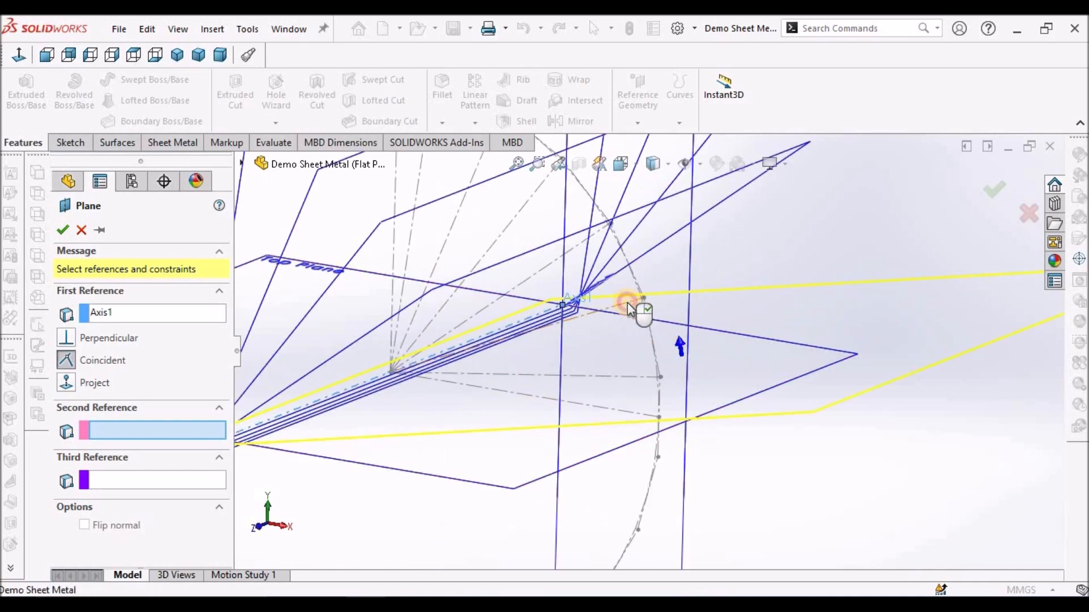
left_click(62, 229)
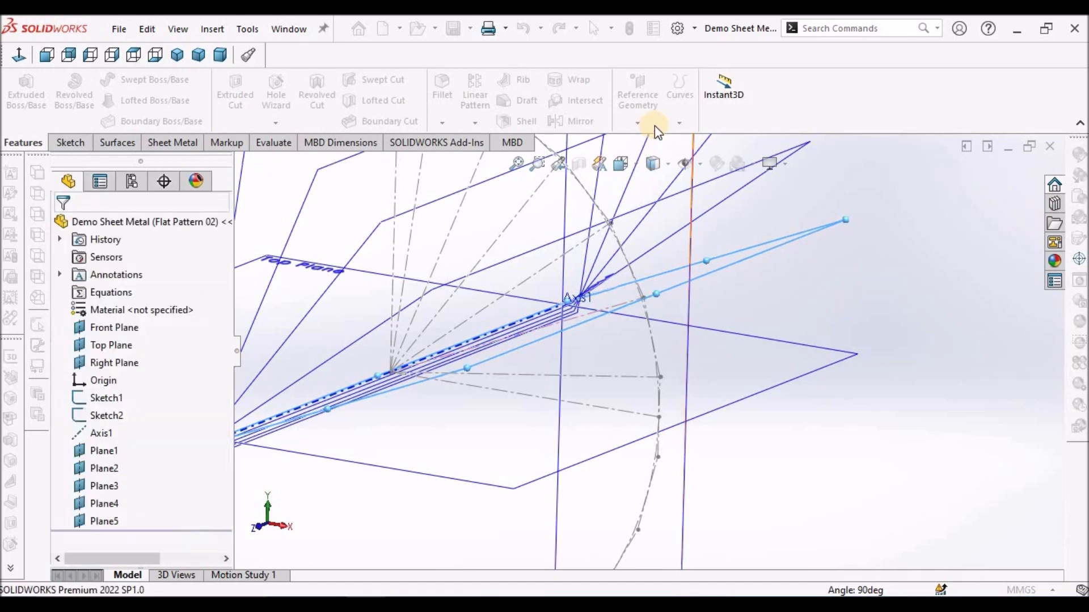
- Create a reference plane coincident with the central axis and the centerline to the polygon's sixth clockwise vertex
left_click(644, 83)
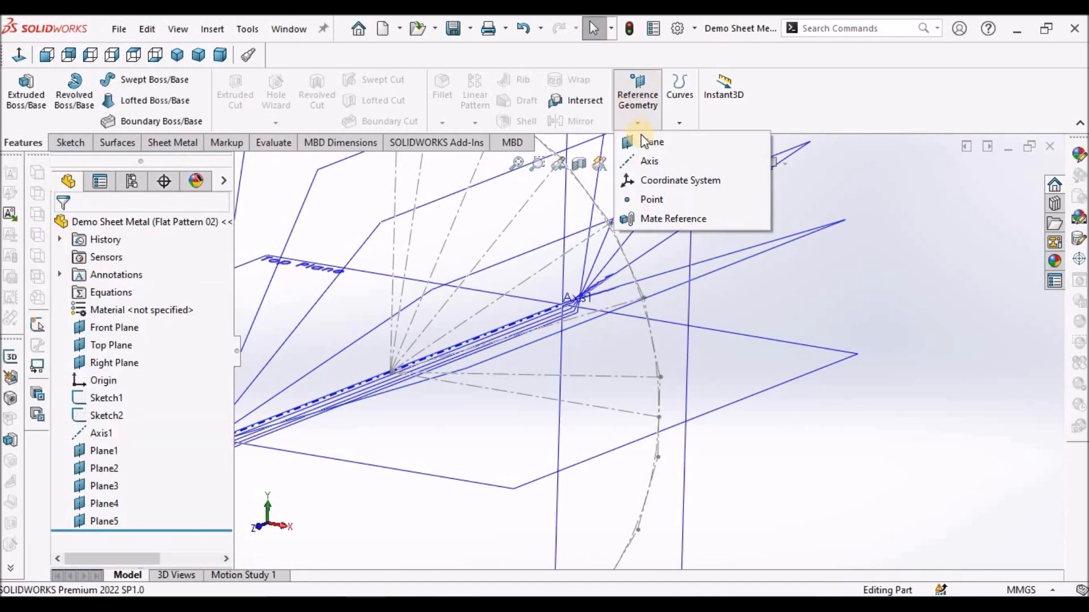
left_click(655, 143)
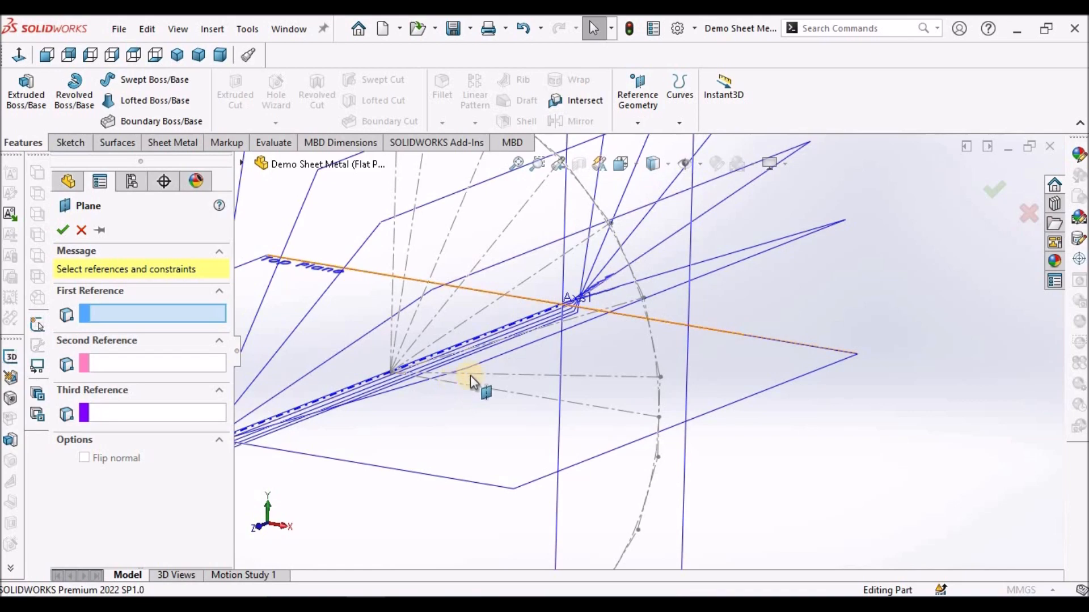
middle_click_drag(464, 328, 458, 299)
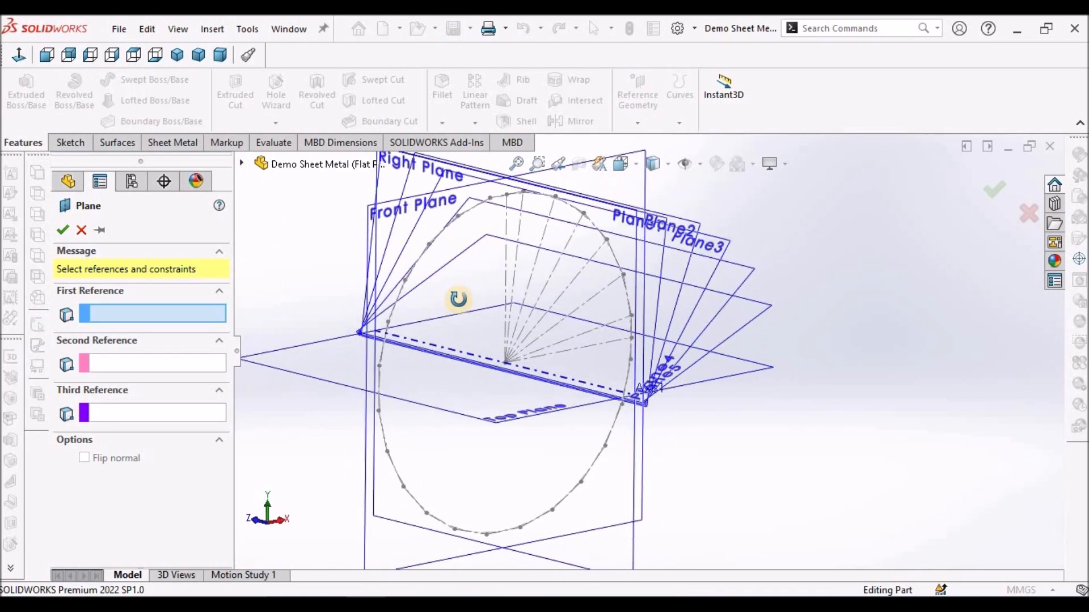
left_click(462, 352)
mouse_move(668, 352)
middle_mouse_down()
mouse_move(656, 432)
mouse_move(622, 380)
mouse_move(661, 355)
middle_mouse_up()
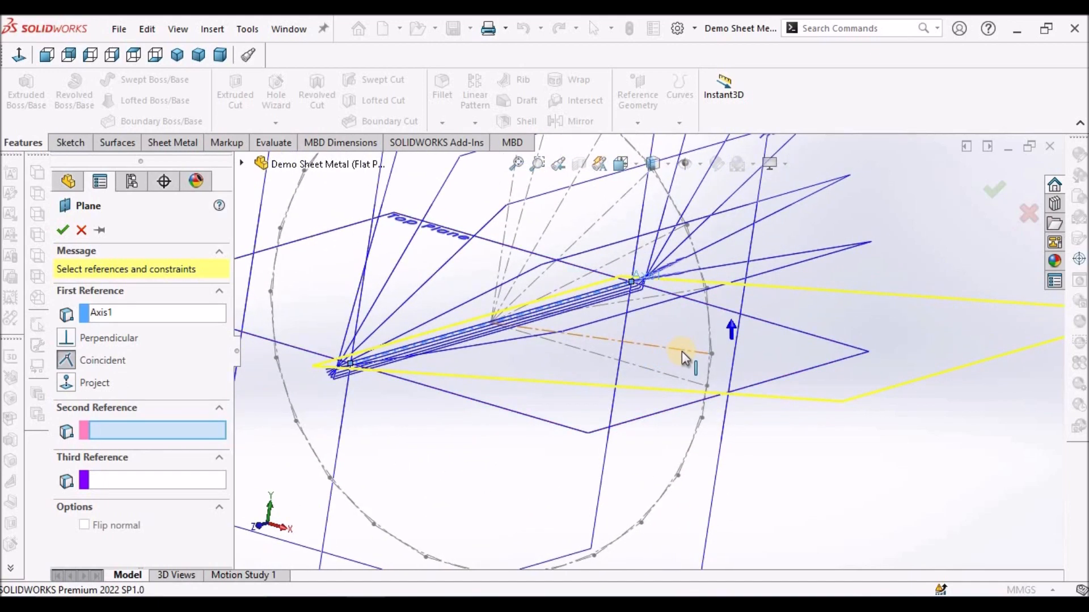
left_click(682, 350)
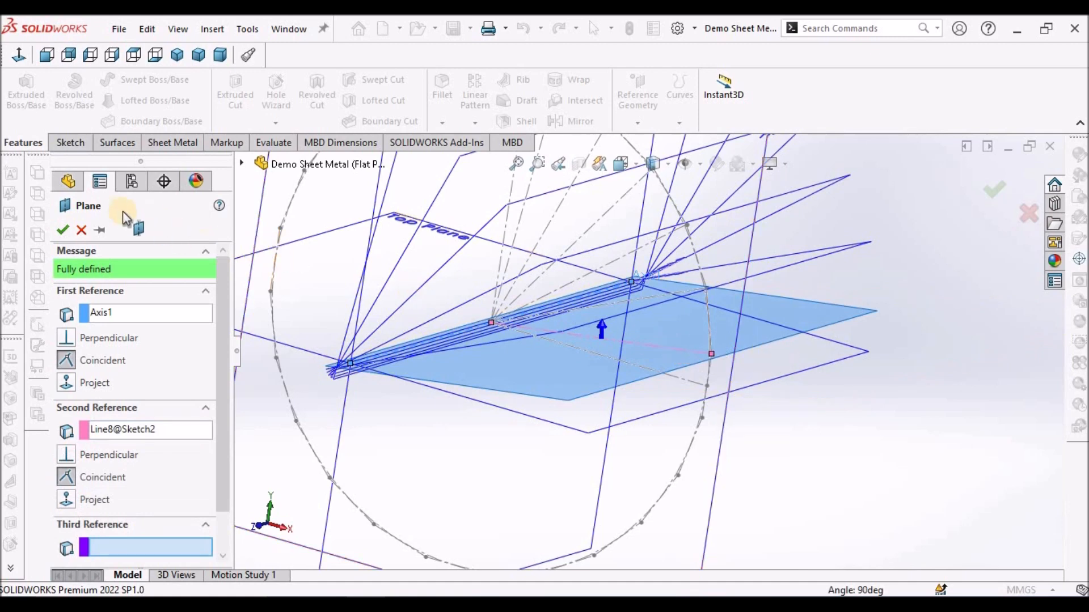
left_click(64, 229)
left_click(785, 438)
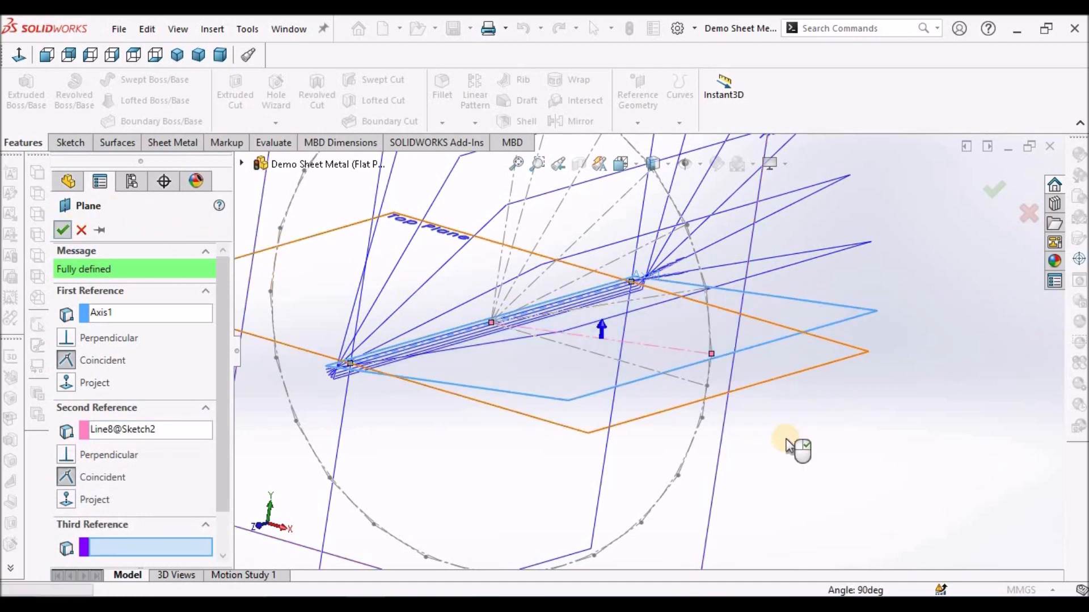
right_click(365, 284)
- Hide the six radial reference planes, Plane1 through Plane6
scroll(687, 272, "up", 3)
middle_click_drag(683, 277, 765, 413)
left_click(104, 451)
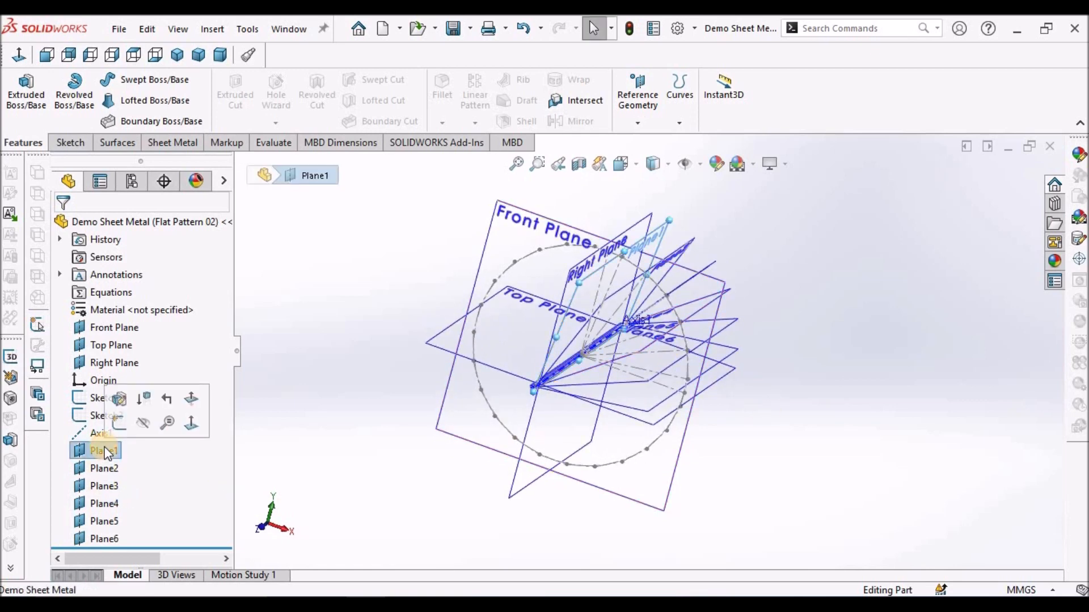
left_click(104, 537, "shift")
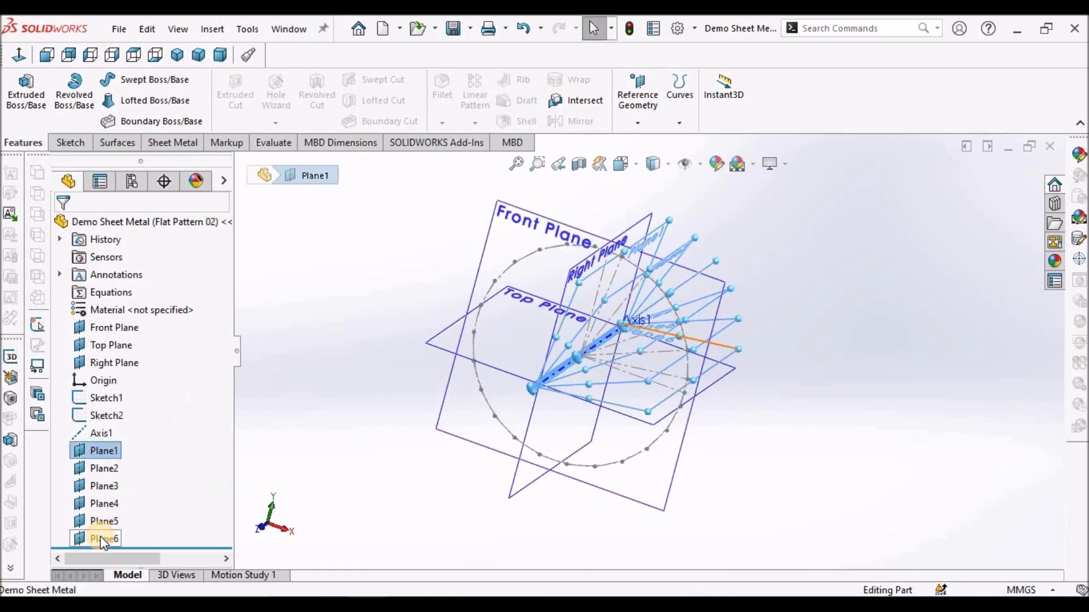
left_click(114, 517)
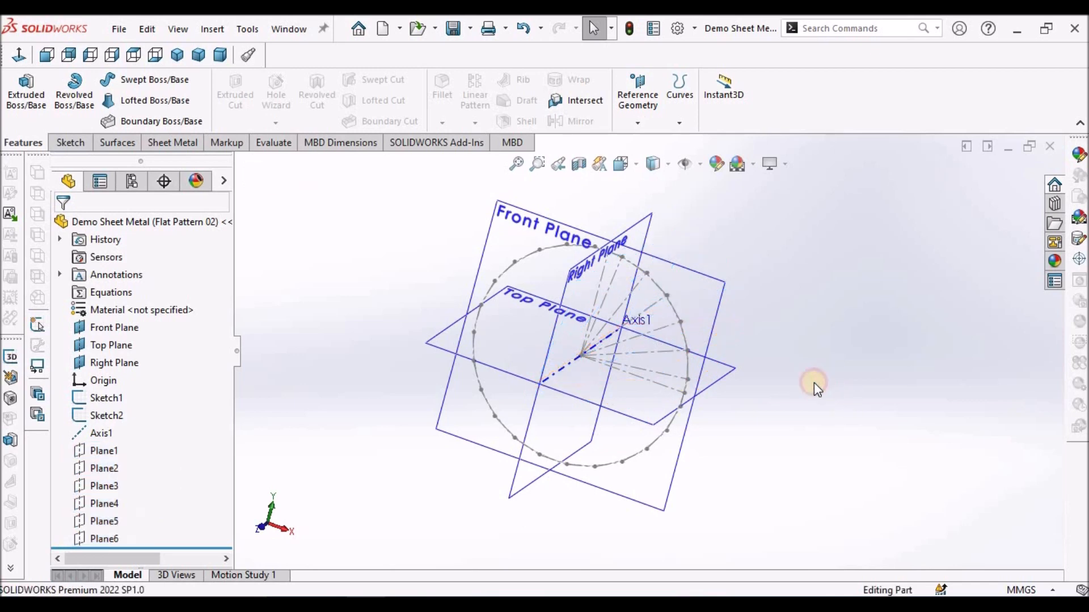
- Start a new sketch on the Top Plane
scroll(699, 374, "down", 3)
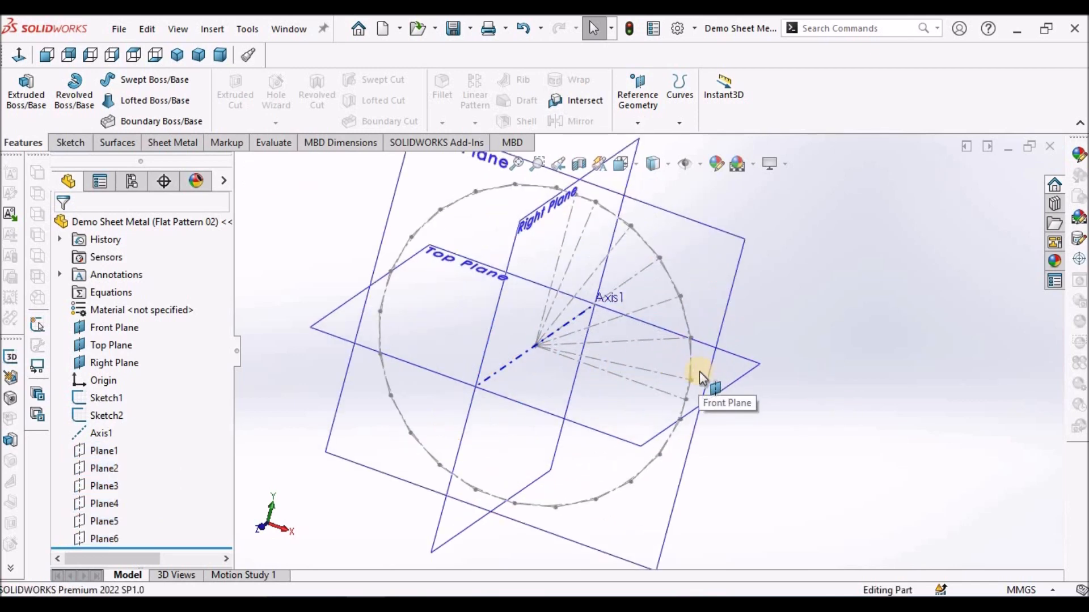
scroll(699, 372, "up", 3)
middle_click_drag(700, 372, 832, 373)
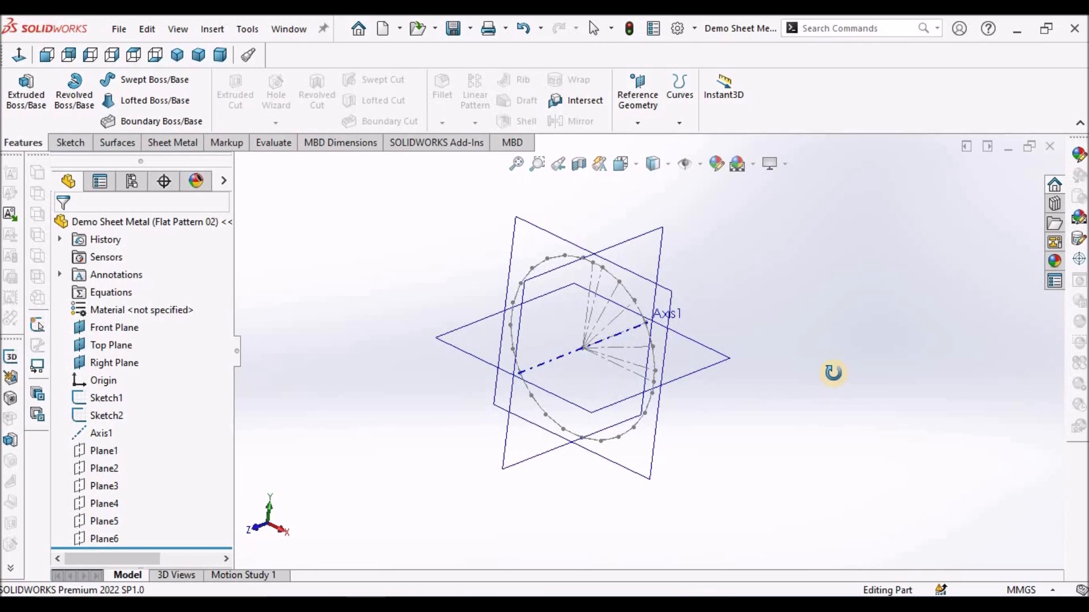
left_click(703, 361)
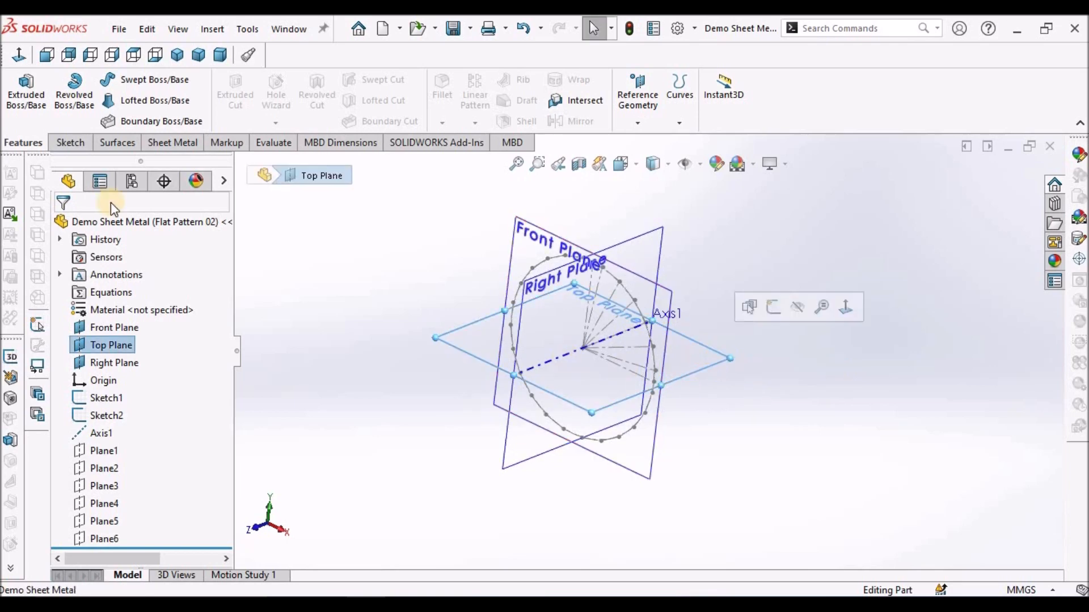
left_click(73, 142)
left_click(19, 89)
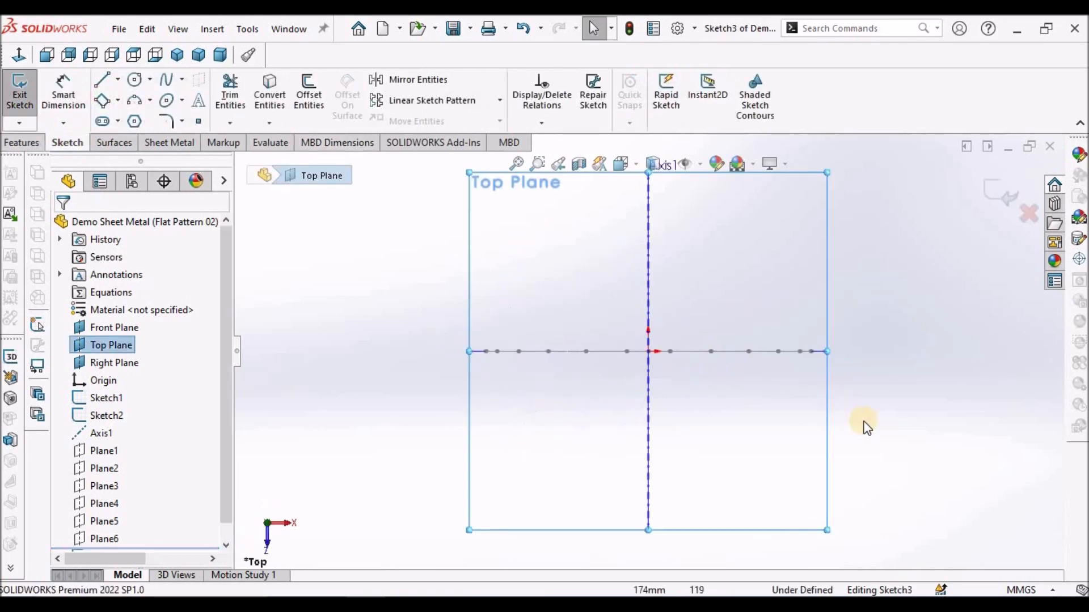
- Draw a circle centered on the end of the horizontal centerline, at the midpoint of the polygon's rightmost side
mouse_move(849, 369)
middle_mouse_down()
mouse_move(836, 238)
mouse_move(807, 294)
mouse_move(810, 279)
middle_mouse_up()
left_click(134, 79)
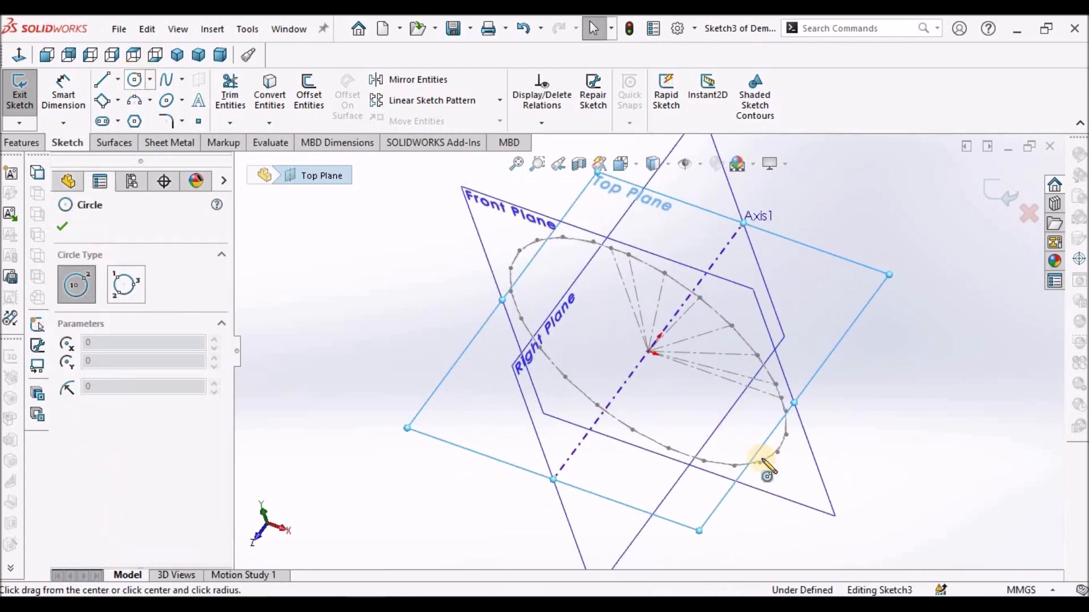
scroll(743, 385, "down", 5)
left_click(732, 369)
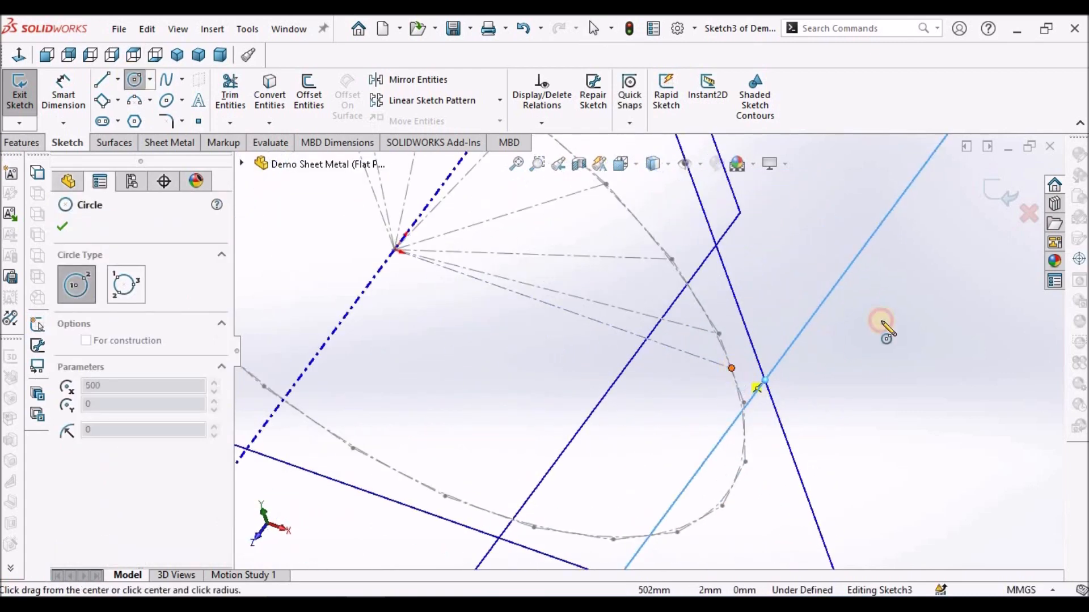
left_click(841, 341)
right_click(919, 348)
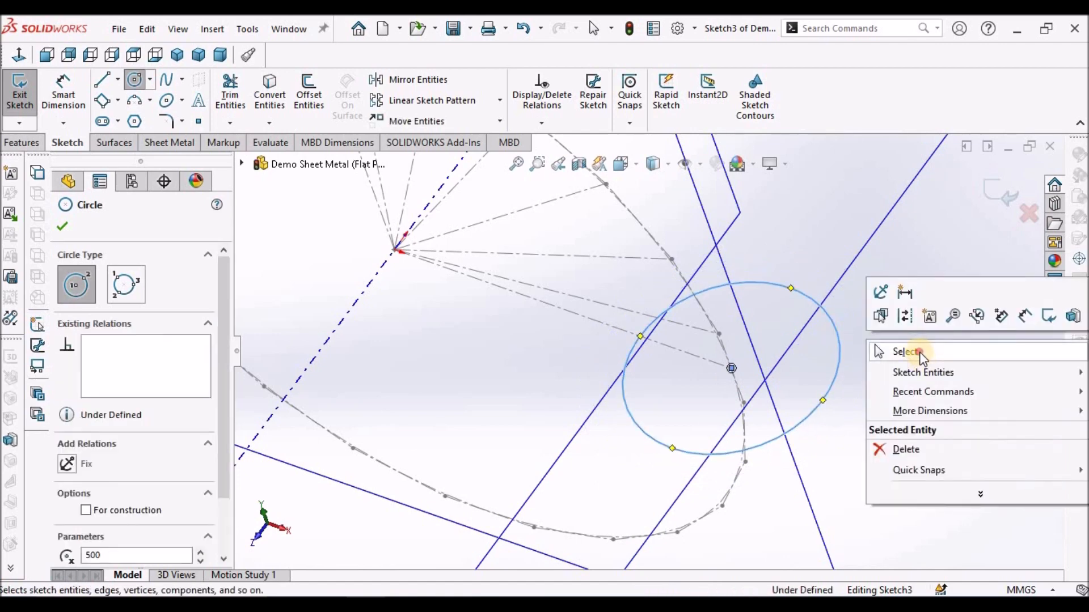
left_click(920, 353)
scroll(818, 376, "up", 5)
middle_click_drag(818, 375, 839, 335)
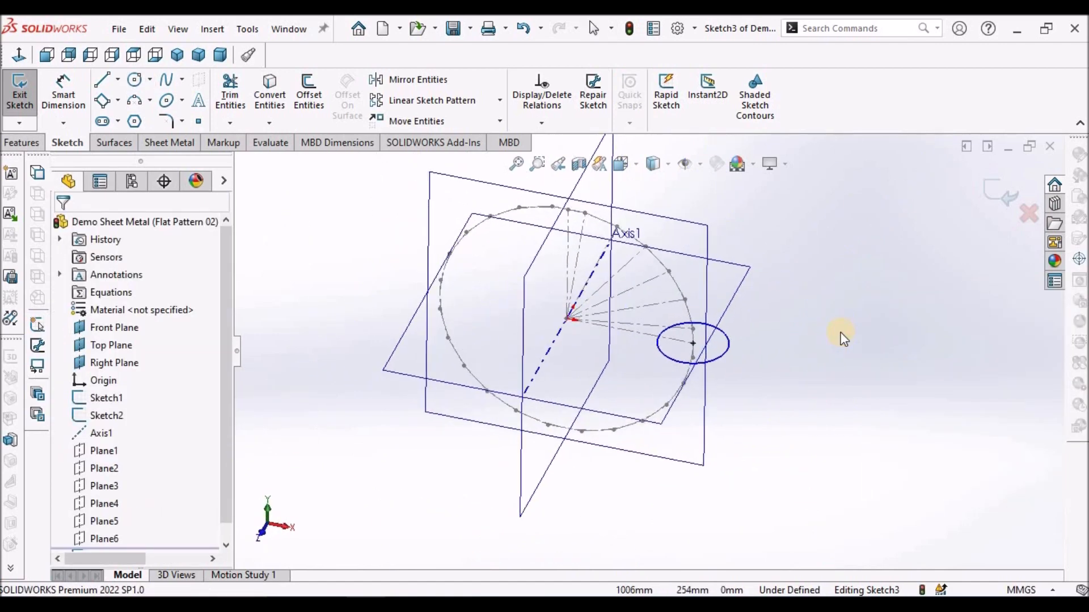
scroll(689, 341, "down", 6)
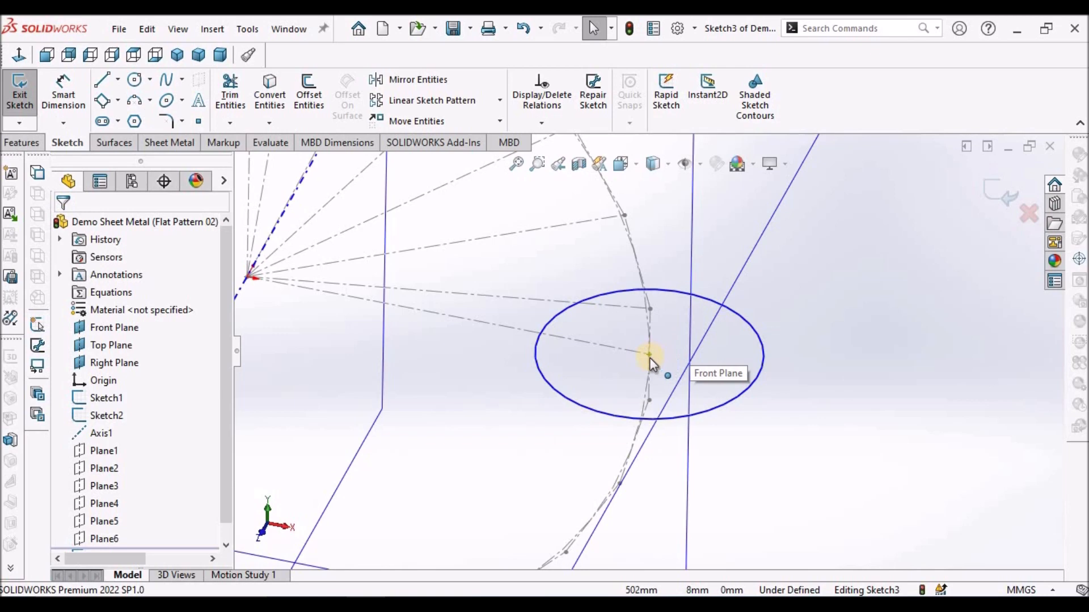
left_click(670, 349)
left_click(649, 356)
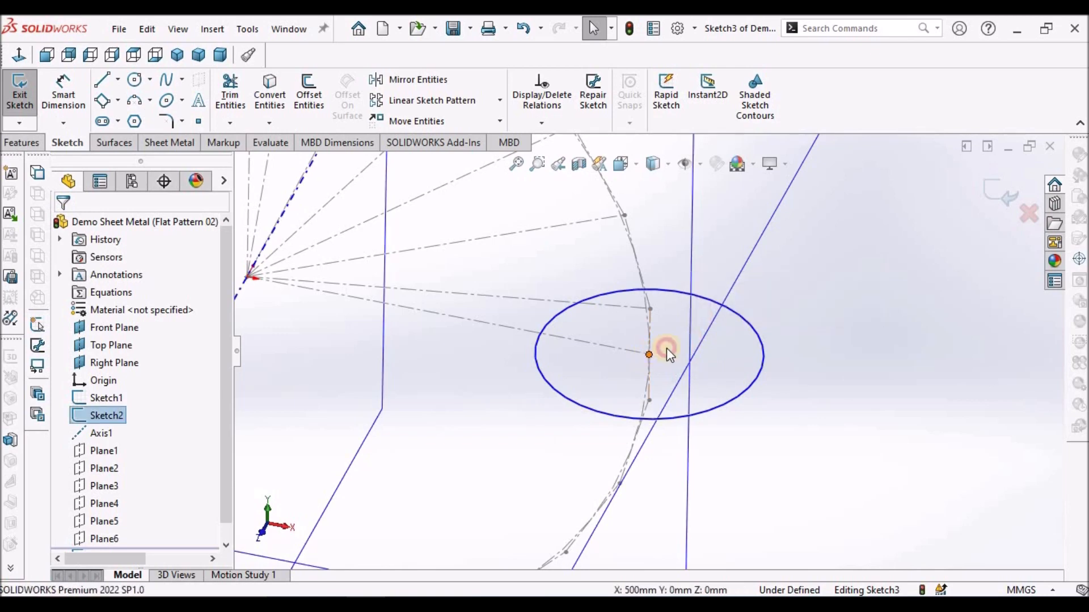
left_click(798, 405)
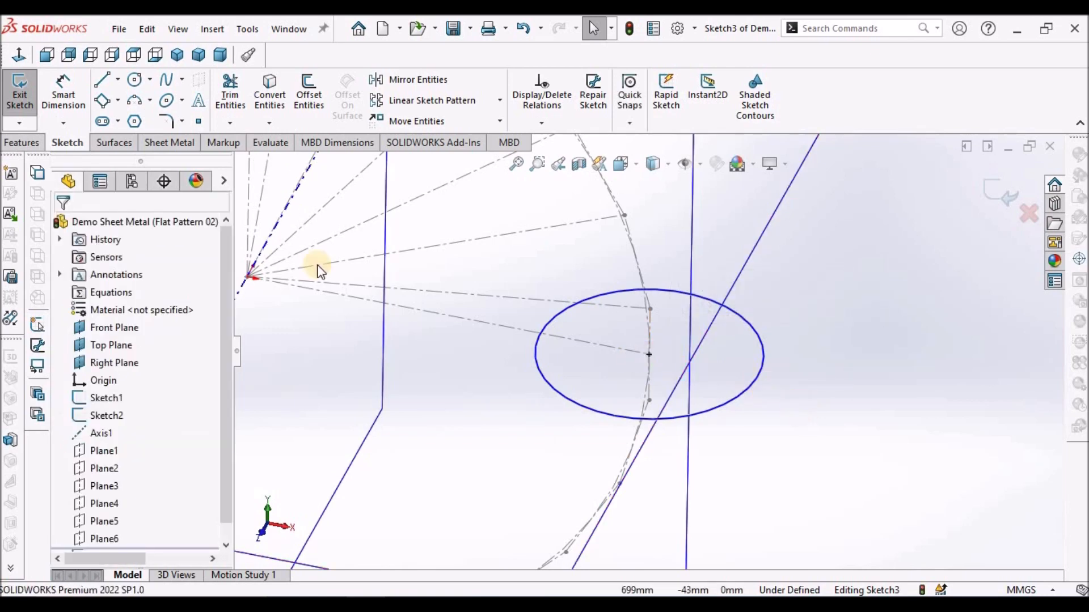
- Dimension the circle's diameter to 200 mm and exit the Top Plane sketch
scroll(316, 266, "up", 2)
left_click(62, 103)
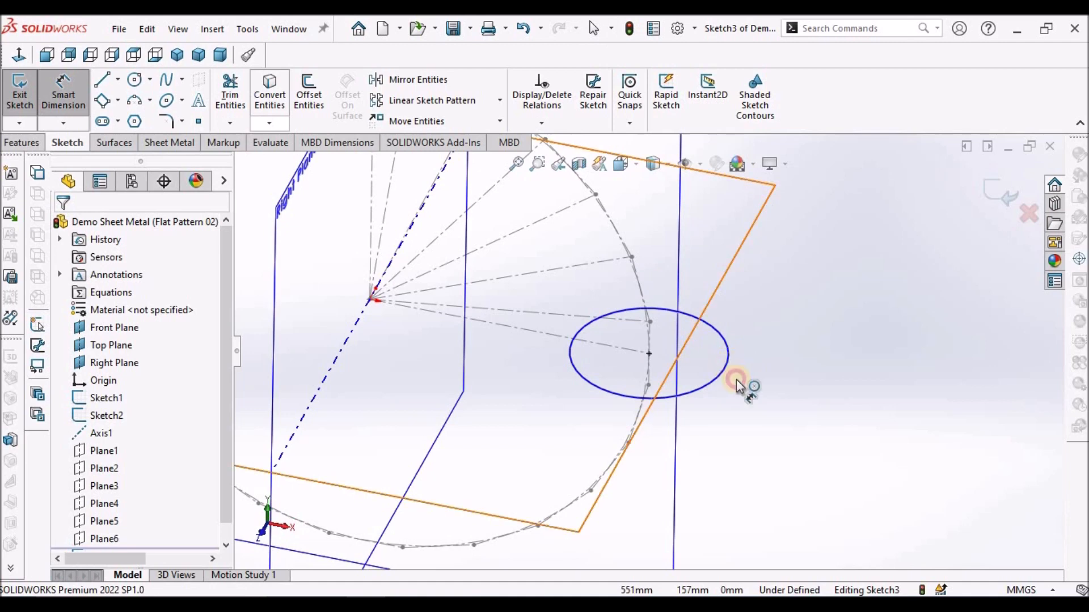
left_click(741, 394)
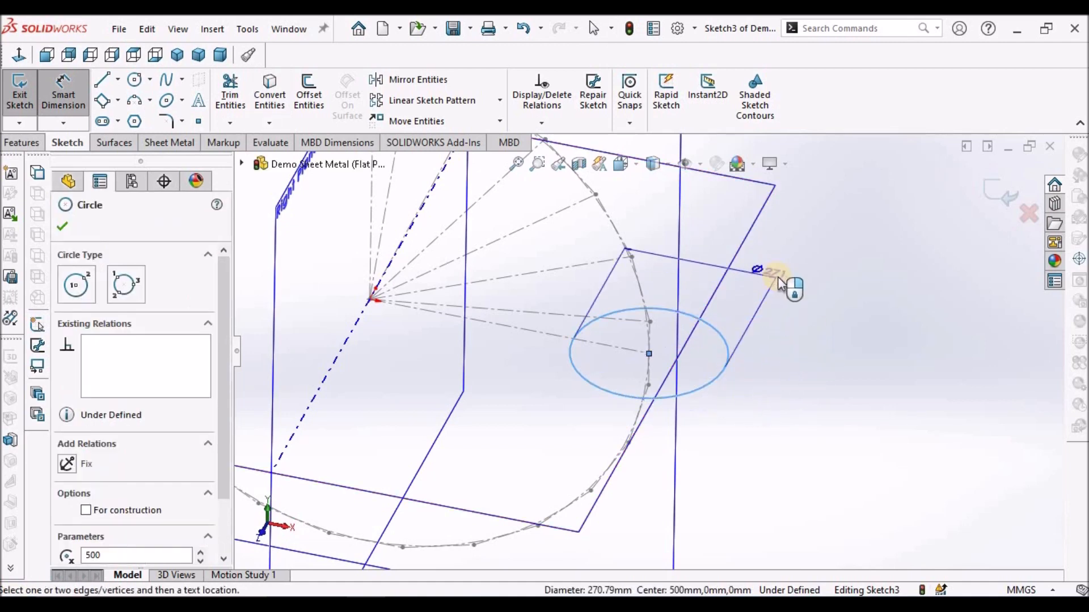
left_click(833, 292)
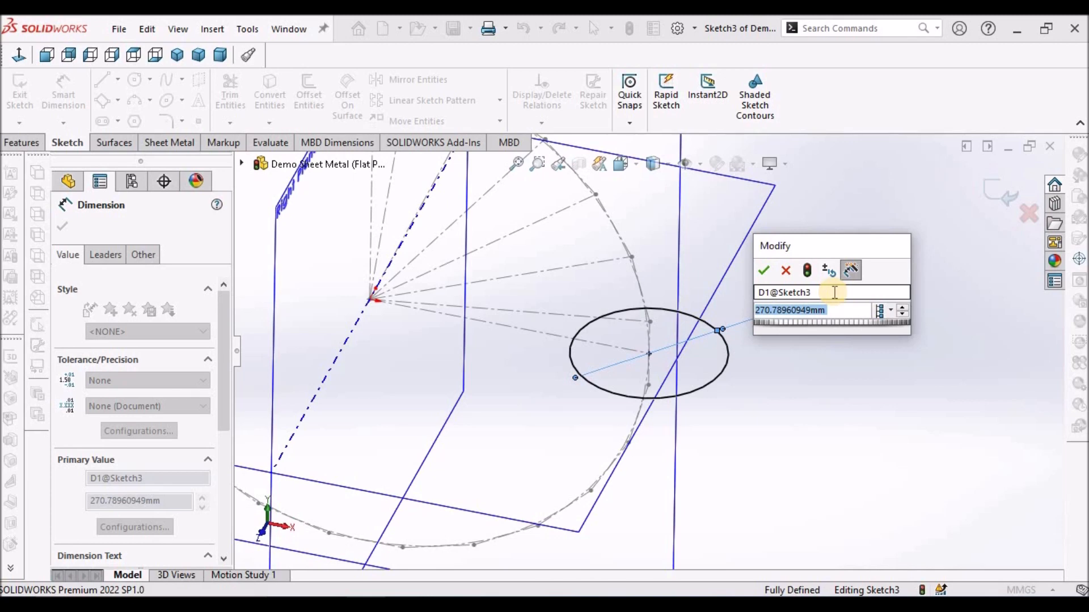
type("200")
key("Return")
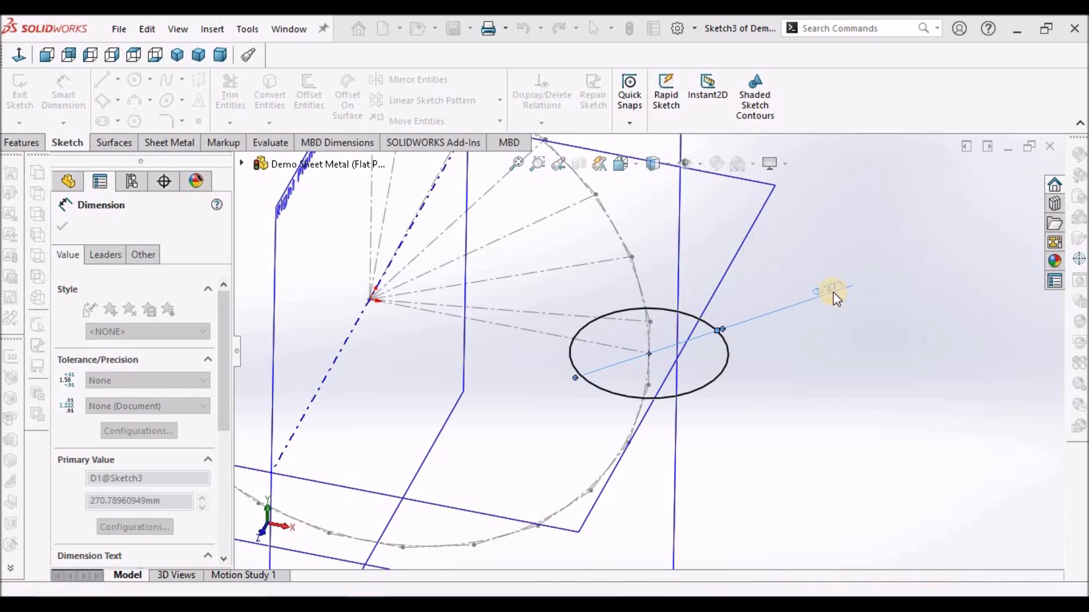
right_click(825, 420)
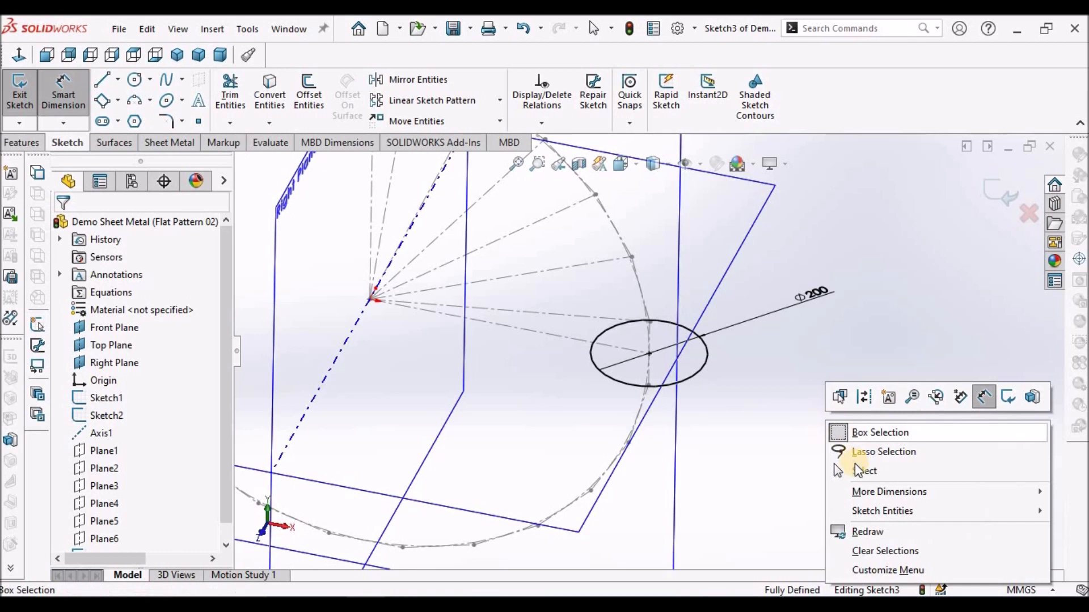
left_click(854, 466)
key("f")
scroll(930, 262, "up", 1)
left_click(1000, 194)
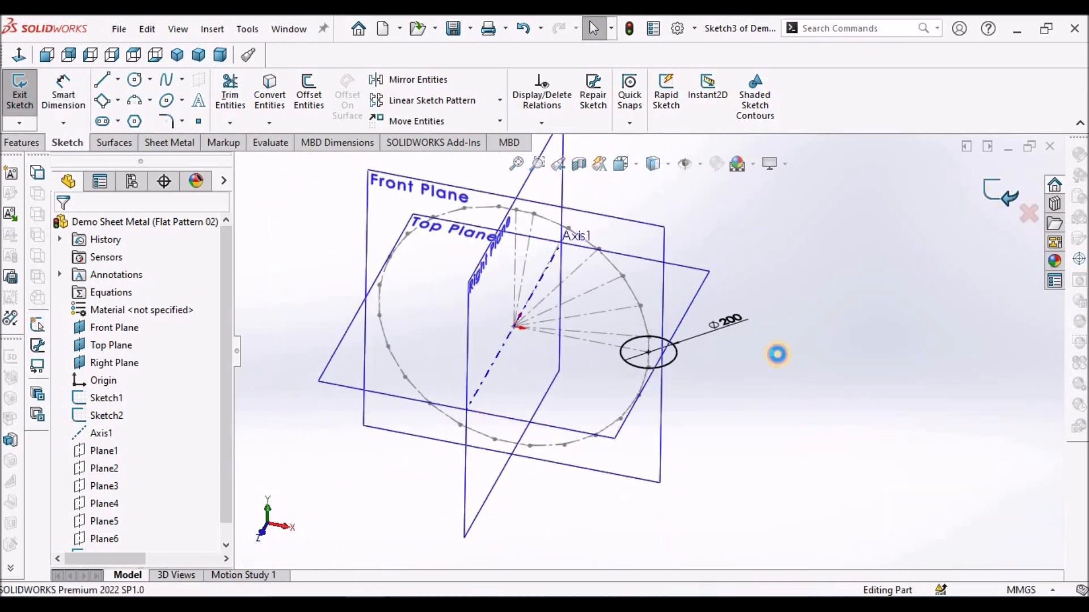
- Start a new sketch on Plane6
scroll(636, 311, "down", 3)
mouse_move(641, 325)
middle_mouse_down()
mouse_move(636, 312)
mouse_move(632, 333)
mouse_move(647, 358)
middle_mouse_up()
scroll(632, 317, "down", 3)
scroll(644, 352, "up", 5)
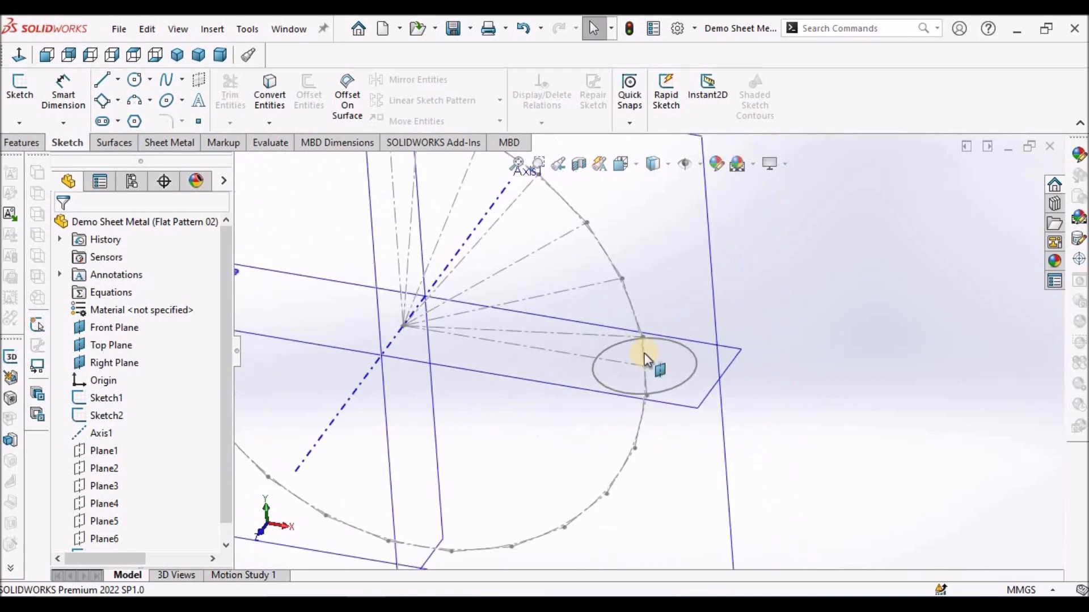
left_click(93, 449)
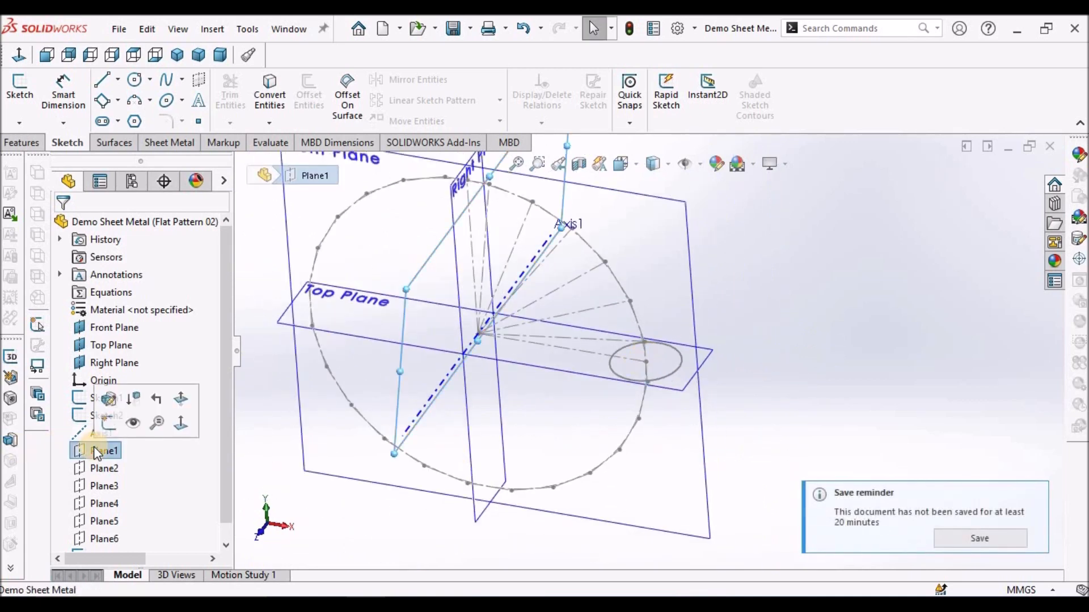
left_click(105, 537)
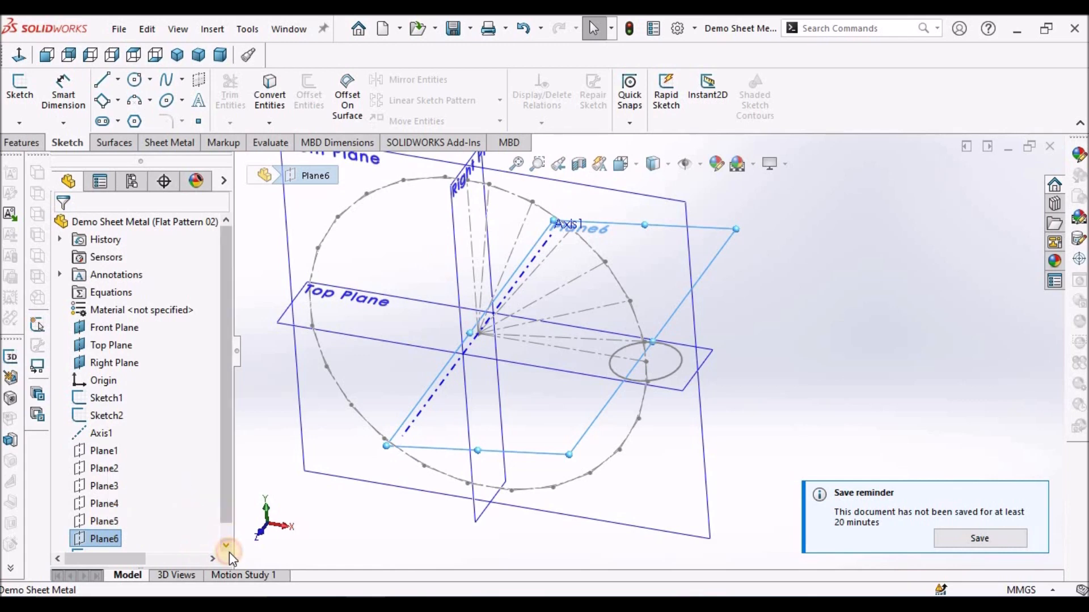
left_click(226, 536)
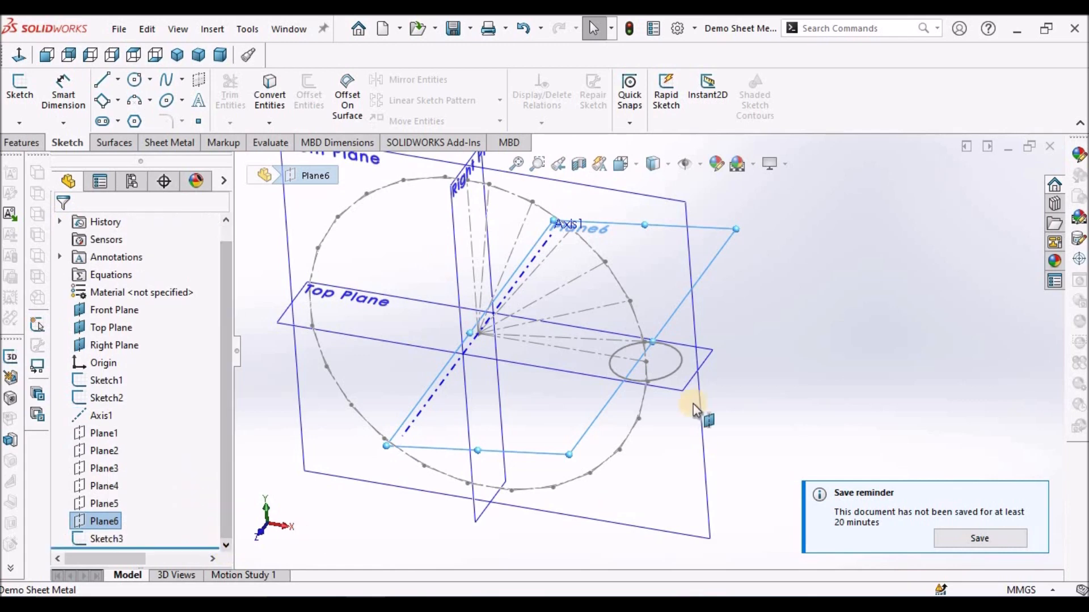
mouse_move(702, 311)
middle_mouse_down()
mouse_move(702, 279)
mouse_move(678, 308)
mouse_move(681, 353)
middle_mouse_up()
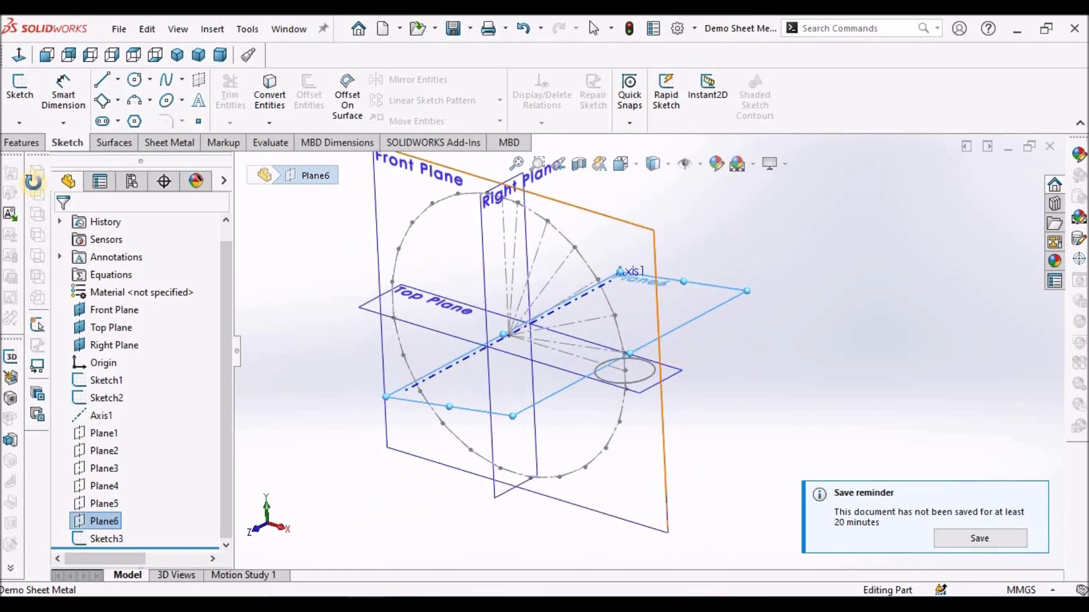
left_click(20, 84)
- Draw a circle about 147 mm in diameter near the polygon vertex just above the Top Plane circle
middle_click_drag(748, 269, 737, 340)
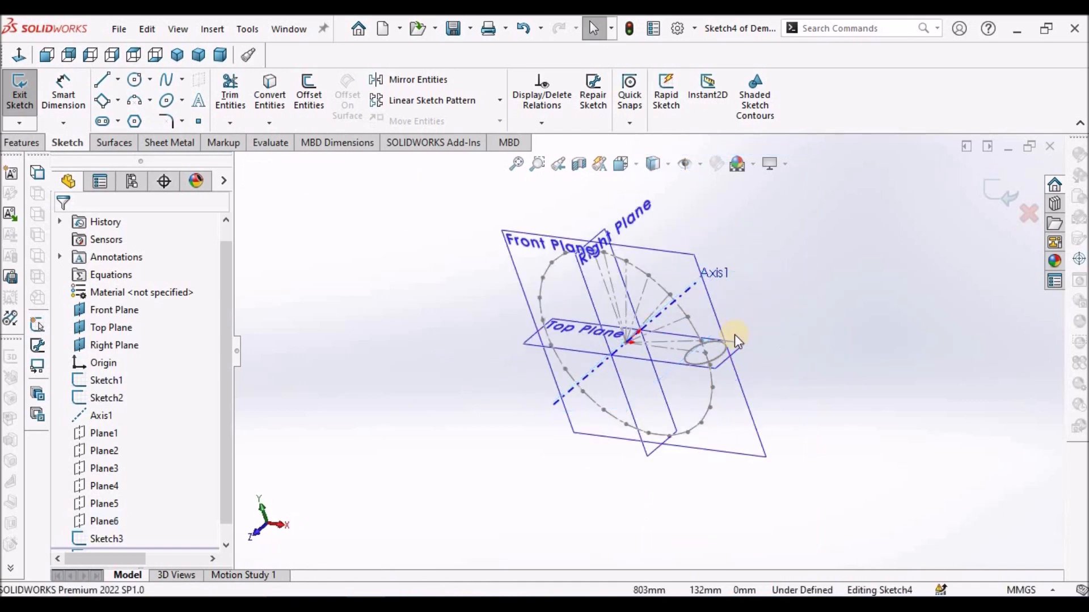
left_click(134, 79)
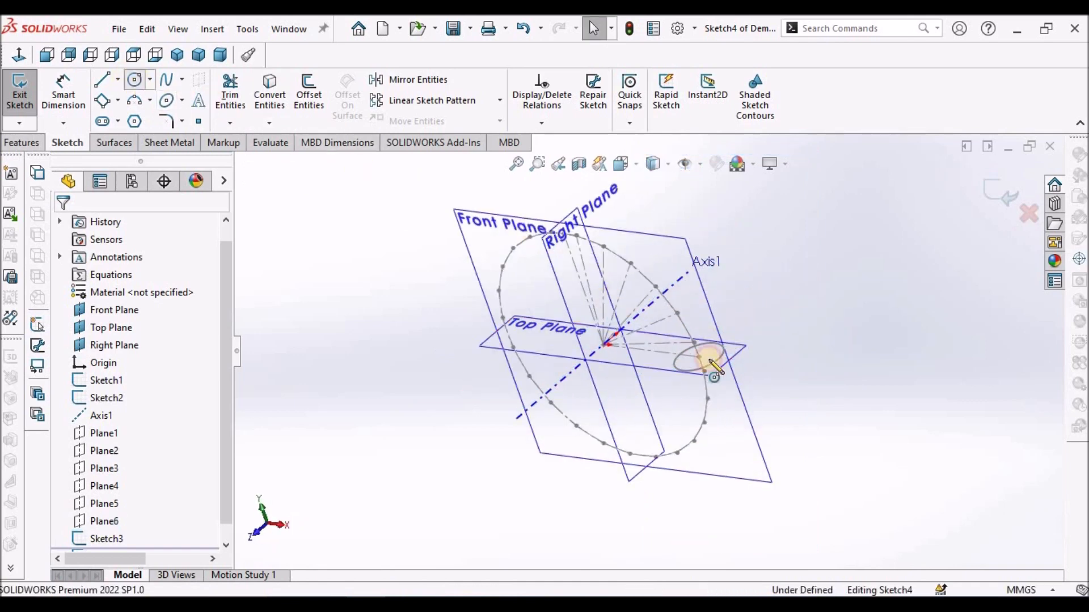
scroll(699, 334, "down", 5)
left_click_drag(688, 350, 724, 321)
right_click(817, 272)
left_click(831, 282)
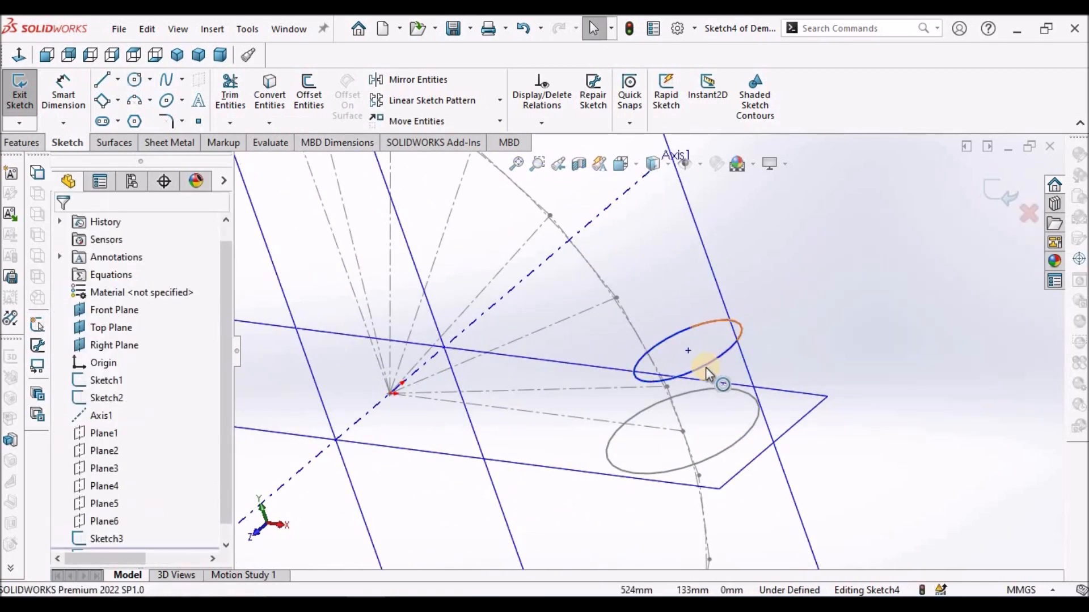
- Make the new circle's center coincident with the first polygon vertex above the Top Plane circle's center
left_click(667, 387)
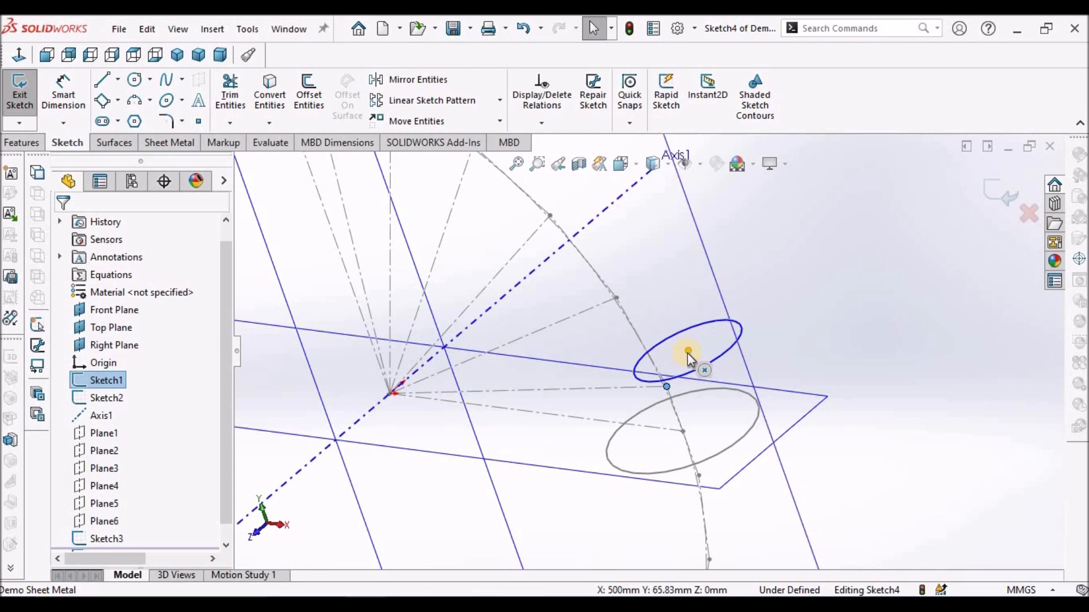
left_click(688, 351, "ctrl")
left_click(67, 522)
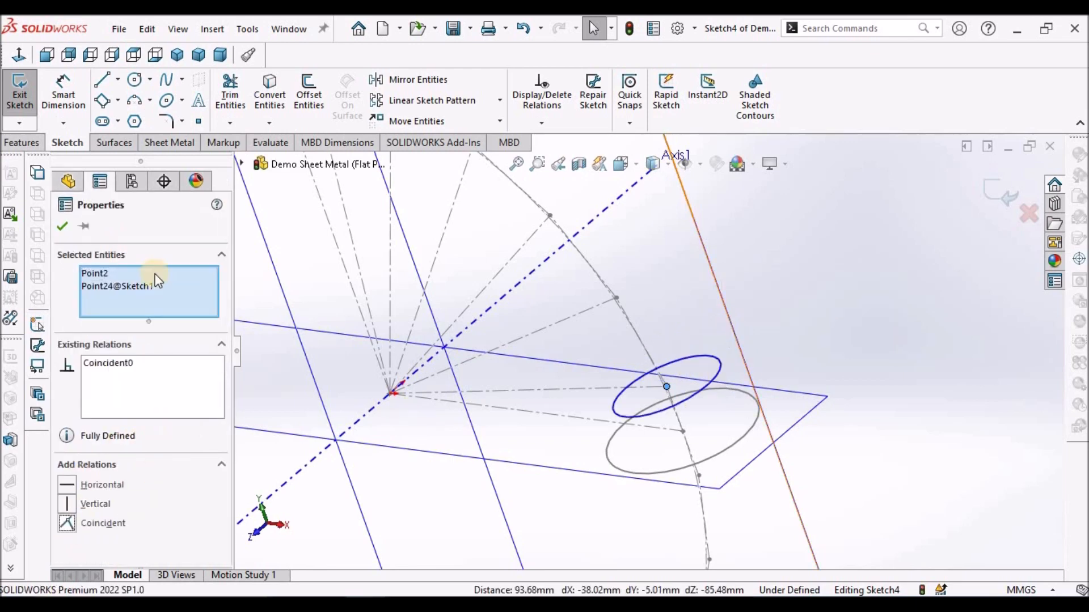
left_click(67, 227)
- Dimension the Plane6 circle's diameter to 200 mm and exit the sketch
left_click(63, 91)
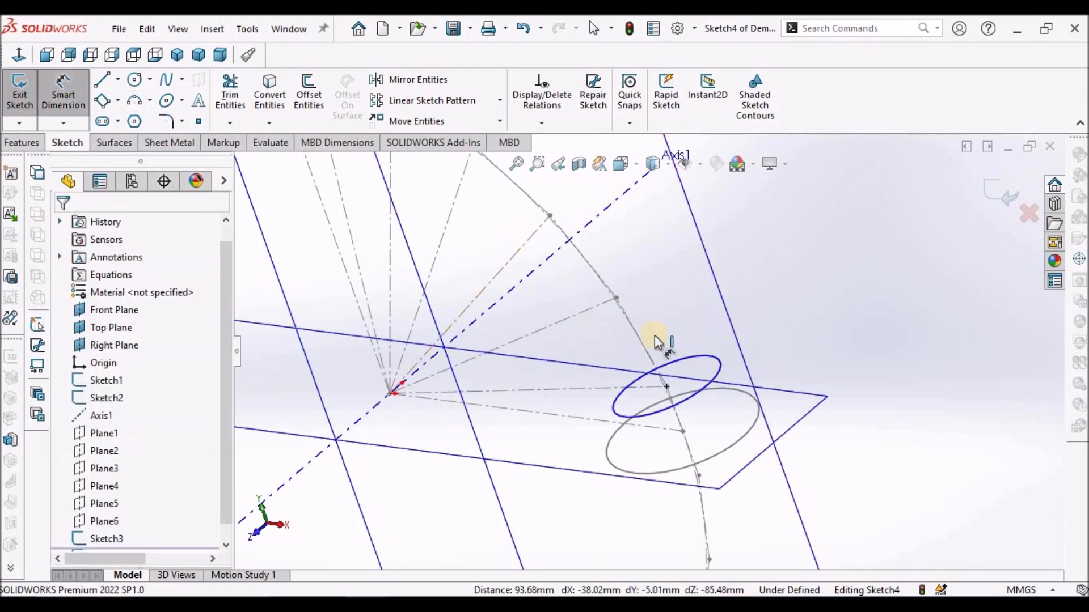
left_click(716, 361)
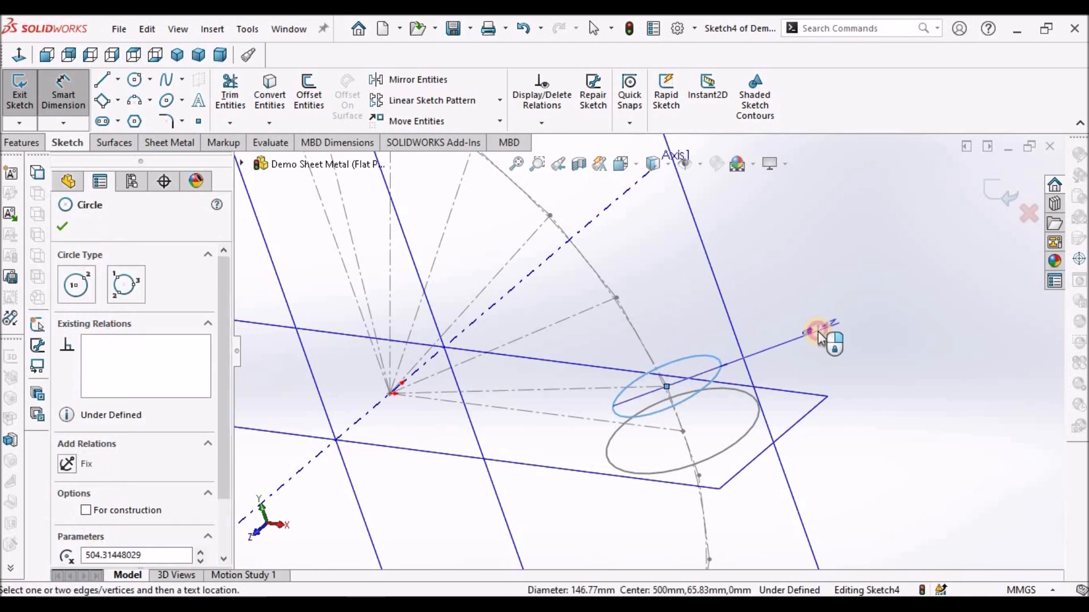
left_click(825, 324)
type("200")
key("Return")
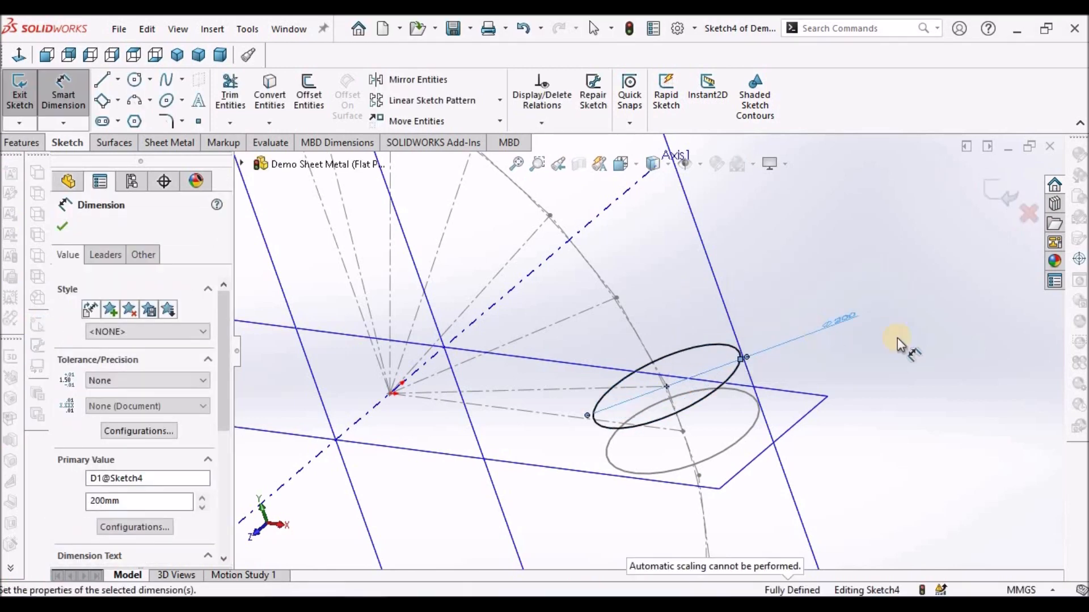
left_click(990, 194)
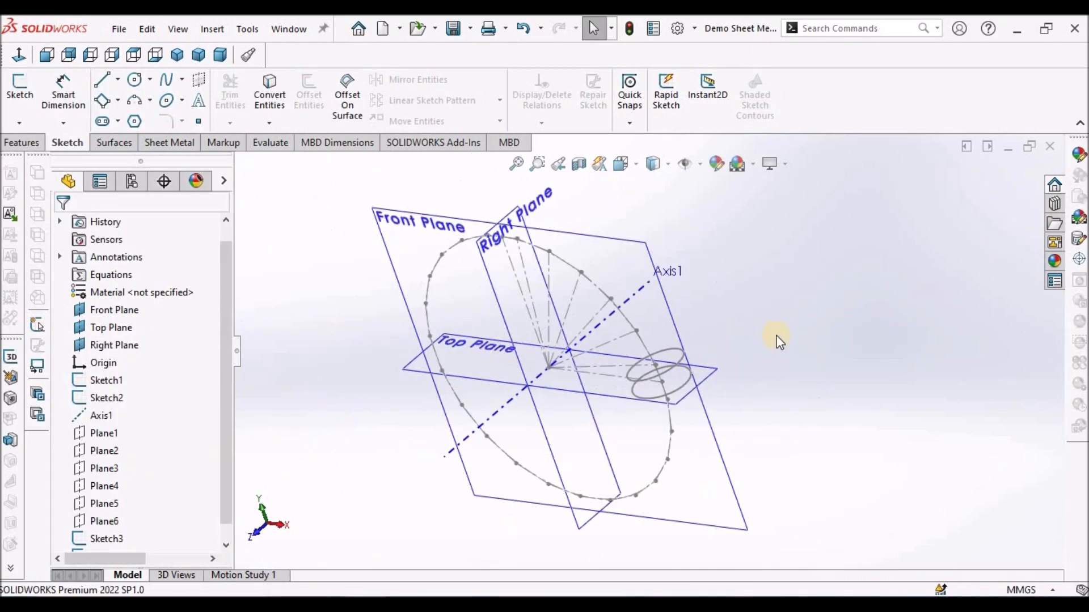
middle_click_drag(686, 332, 633, 368)
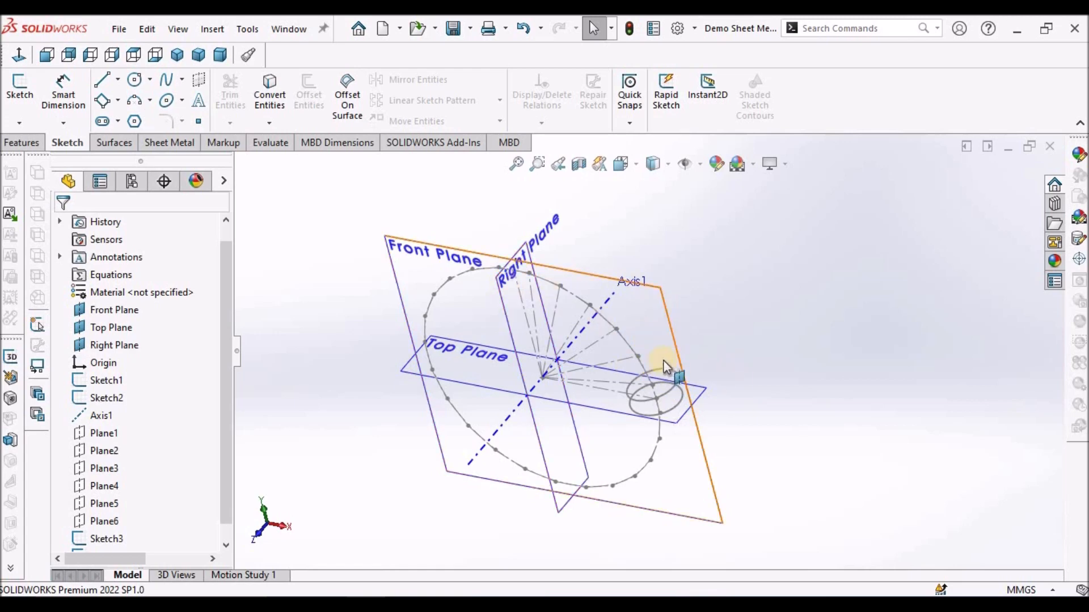
scroll(664, 365, "up", 3)
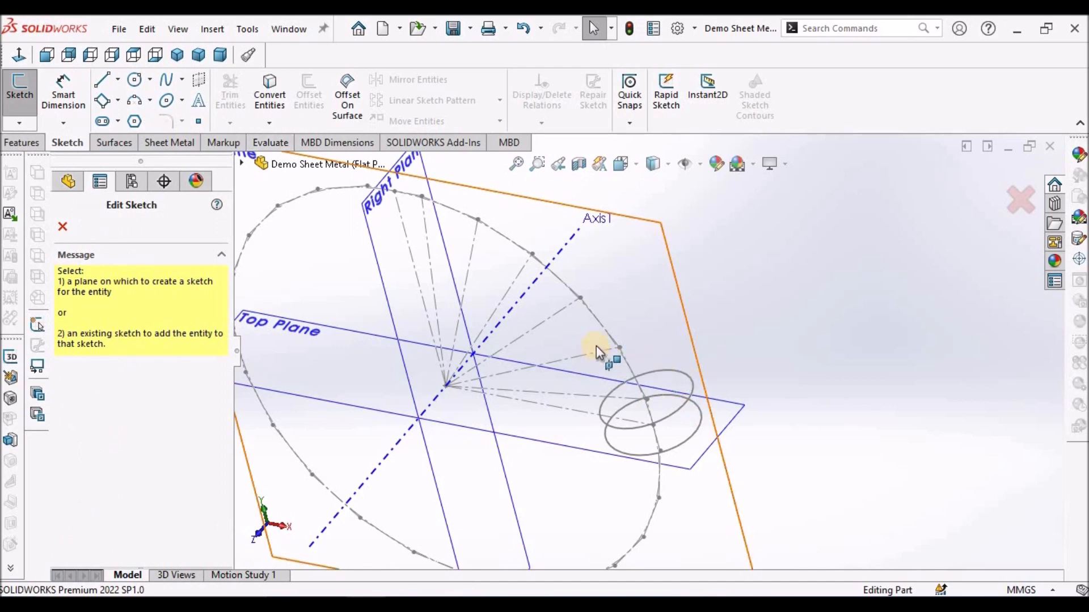
scroll(596, 351, "up", 2)
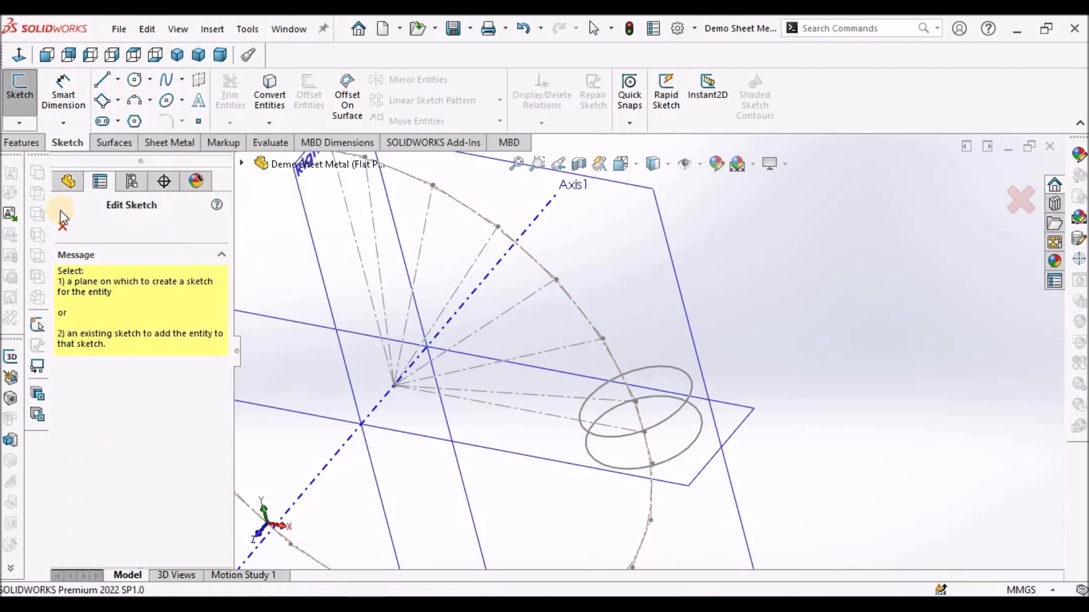
left_click(78, 237)
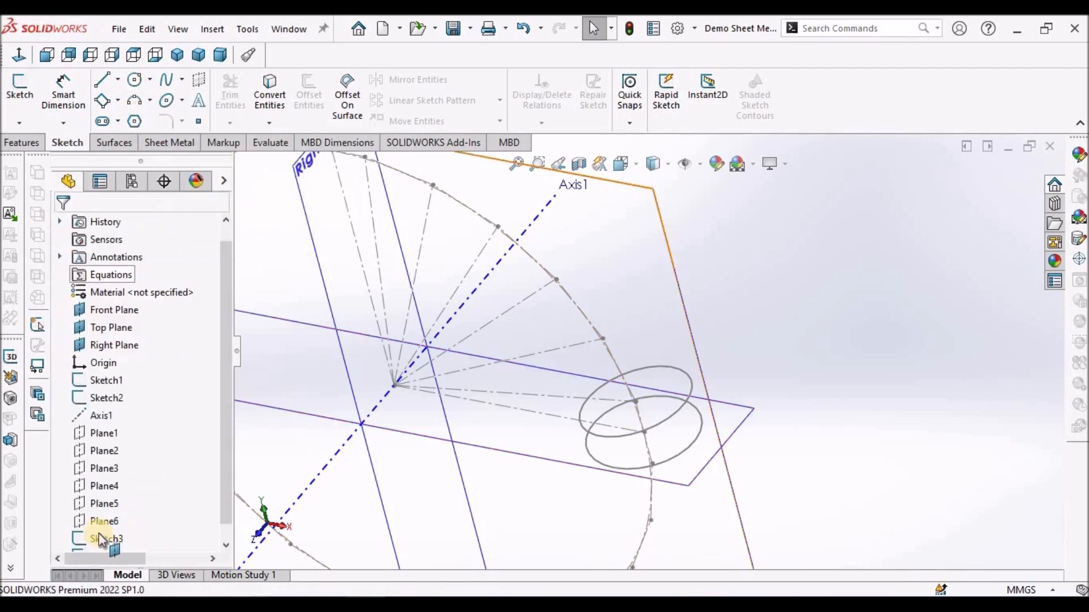
- Start a new sketch on Plane5 and switch to the isometric view
left_click(105, 505)
mouse_move(546, 437)
middle_mouse_down()
mouse_move(585, 418)
mouse_move(596, 369)
middle_mouse_up()
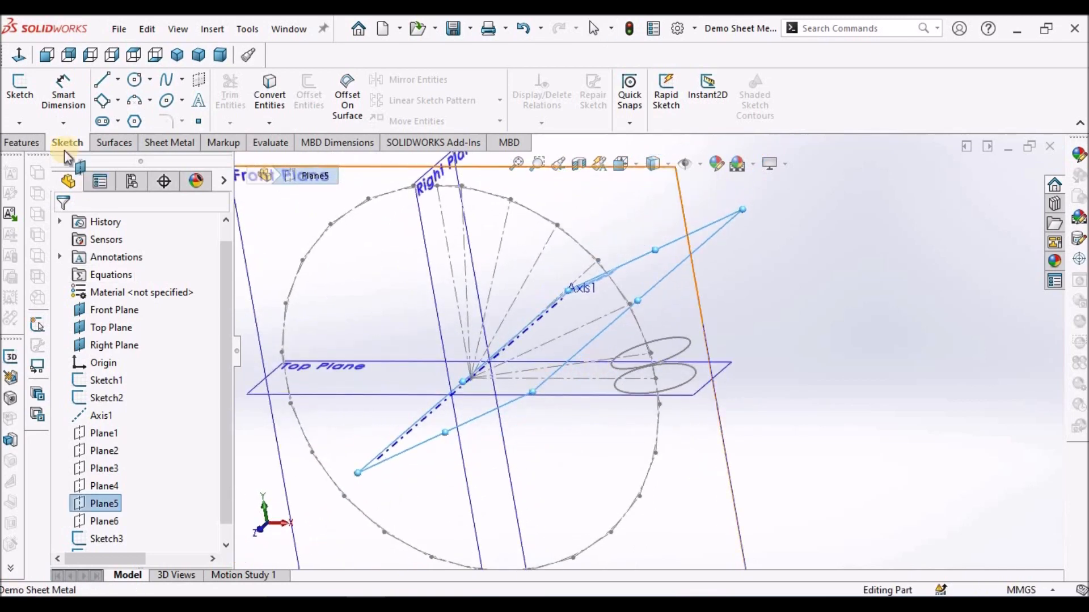
left_click(20, 86)
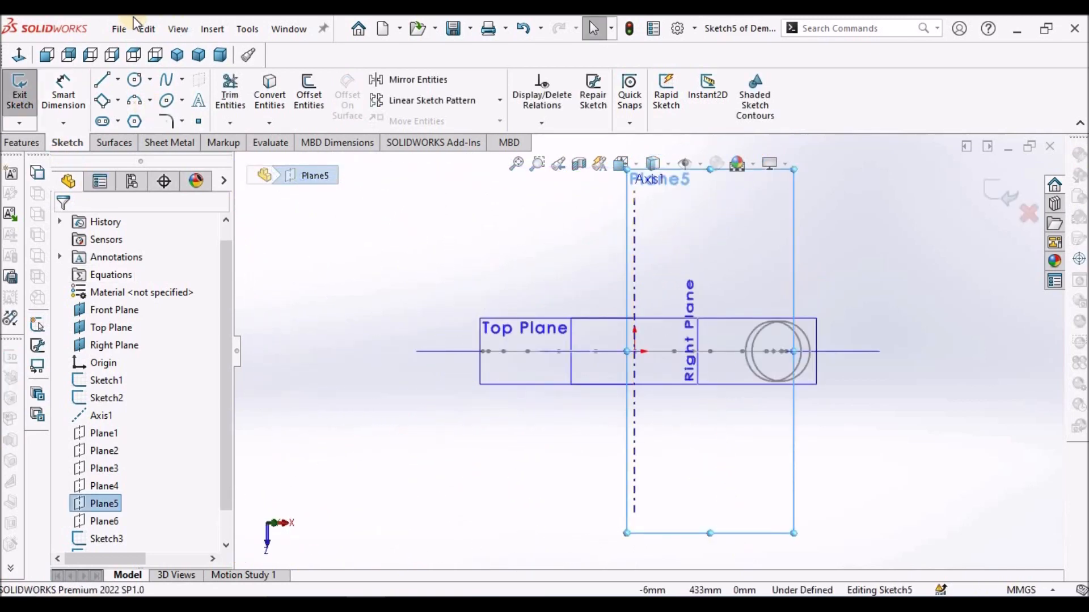
left_click(177, 54)
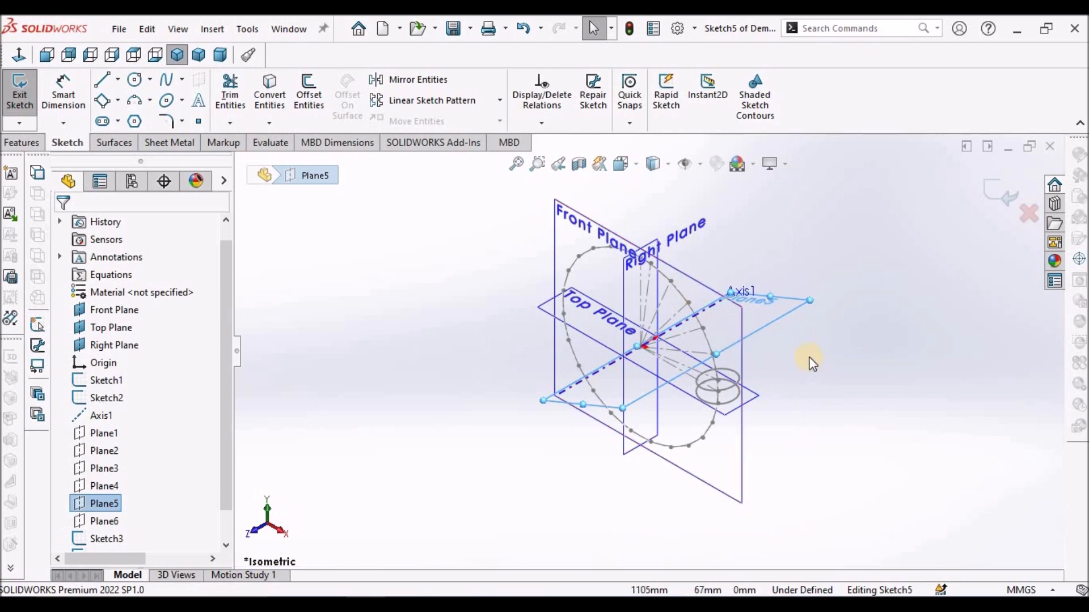
left_click(810, 358)
- Start a circle in the Plane5 sketch near the polygon vertex just above the Plane6 circle
left_click(135, 79)
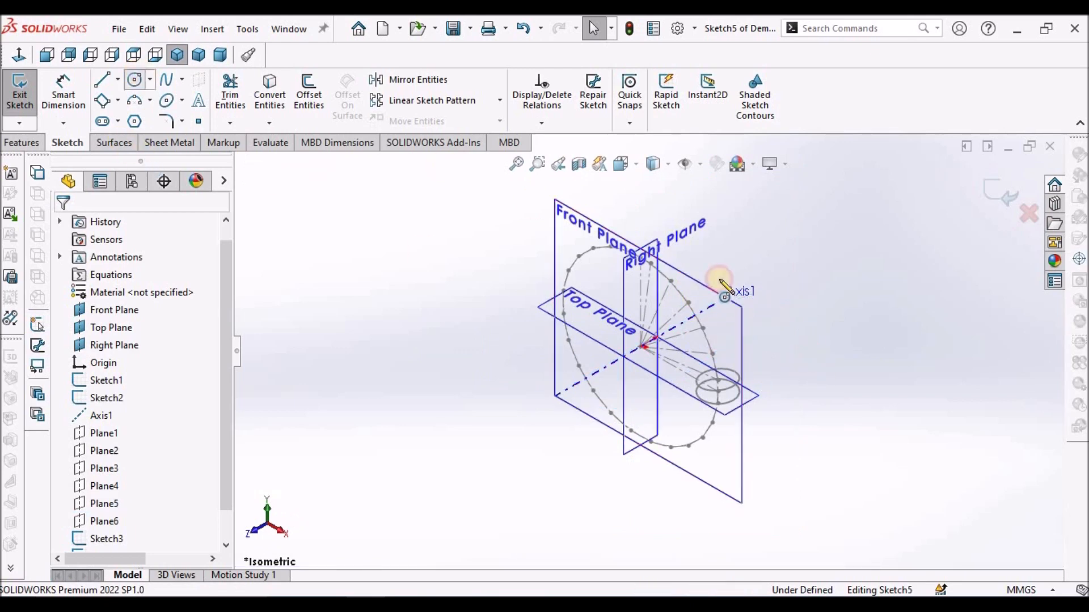
scroll(720, 317, "down", 5)
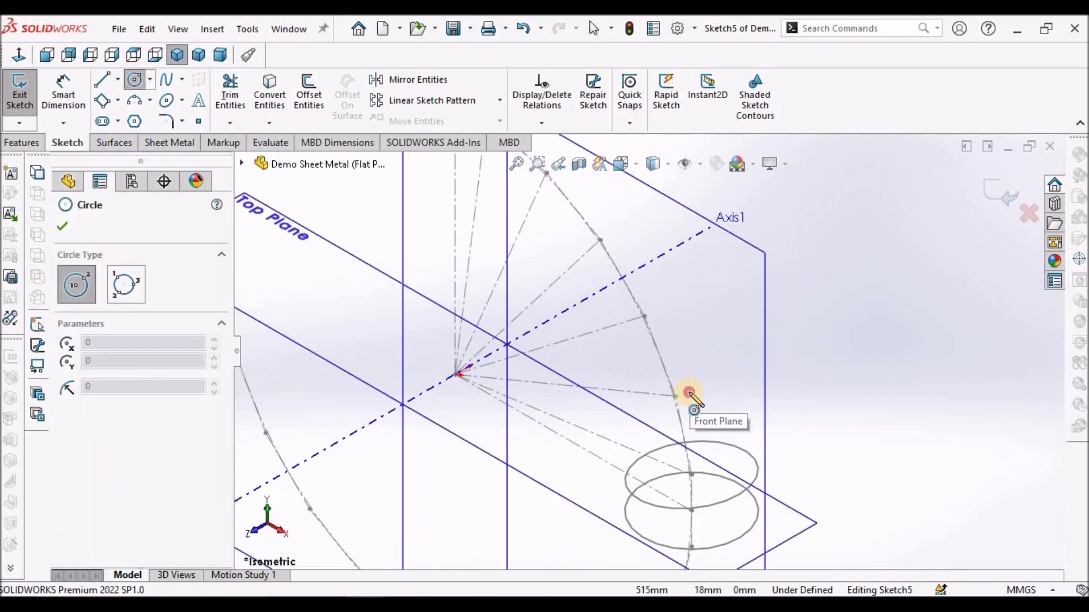
left_click(681, 393)
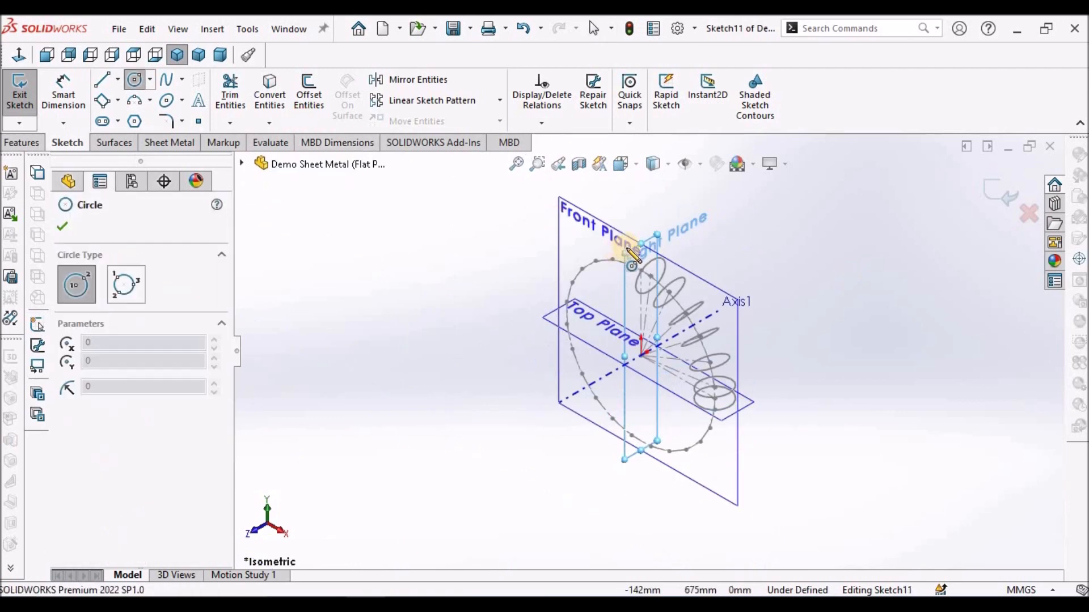
- Draw a circle about 132 mm in diameter on the Right Plane, beside the polygon's top vertex
scroll(634, 255, "down", 5)
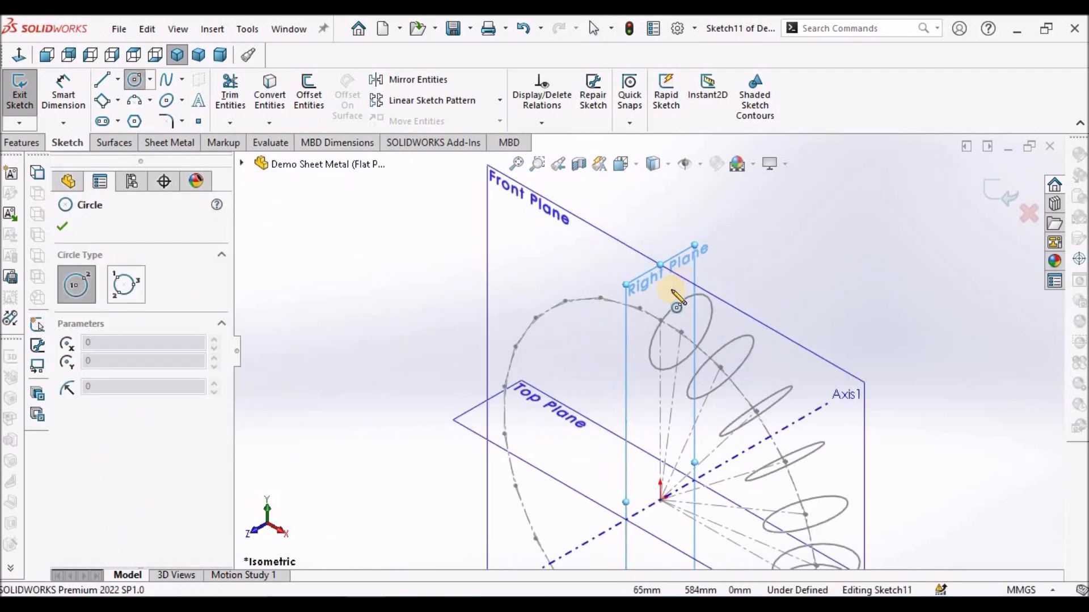
left_click(736, 249)
left_click(773, 233)
right_click(841, 228)
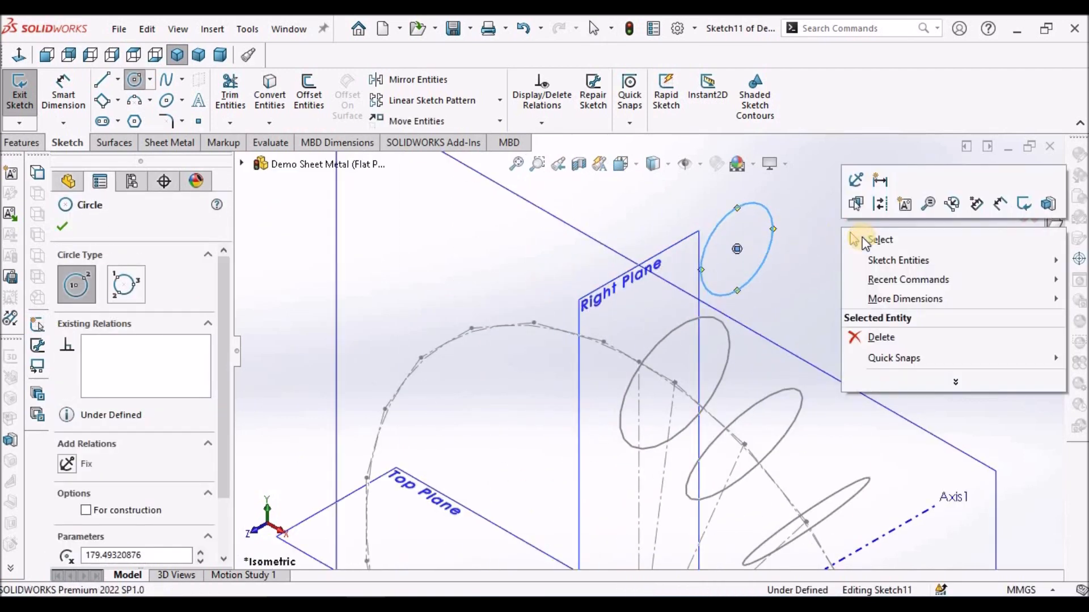
left_click(863, 238)
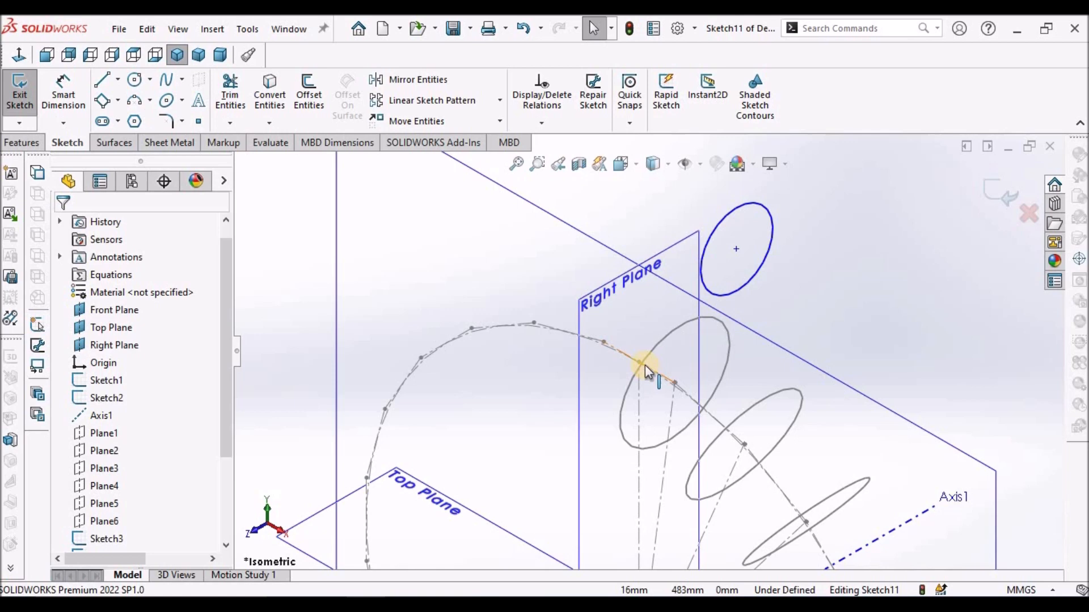
- Make the new Right Plane circle's center coincident with the polygon's top vertex
left_click(640, 361)
left_click(735, 248, "ctrl")
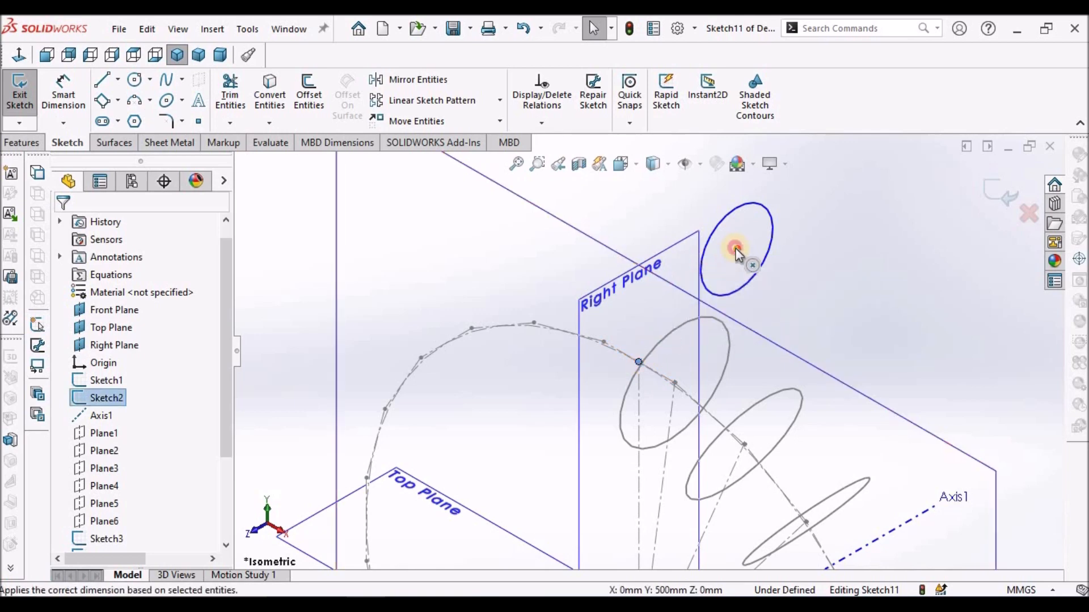
left_click(74, 522)
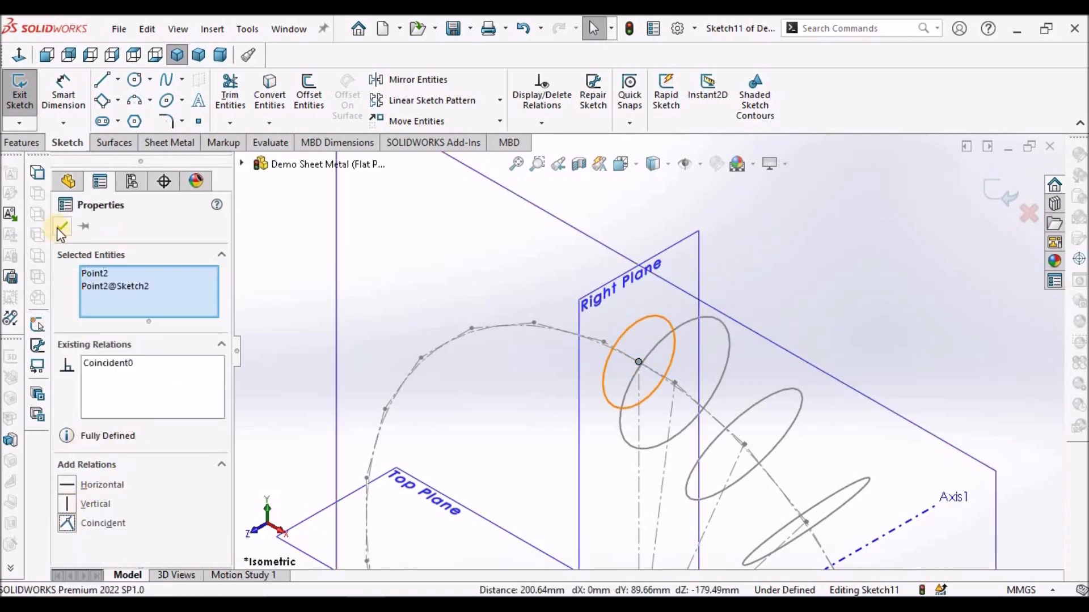
- Dimension the Right Plane circle's diameter to 200 mm and exit the sketch
left_click(68, 91)
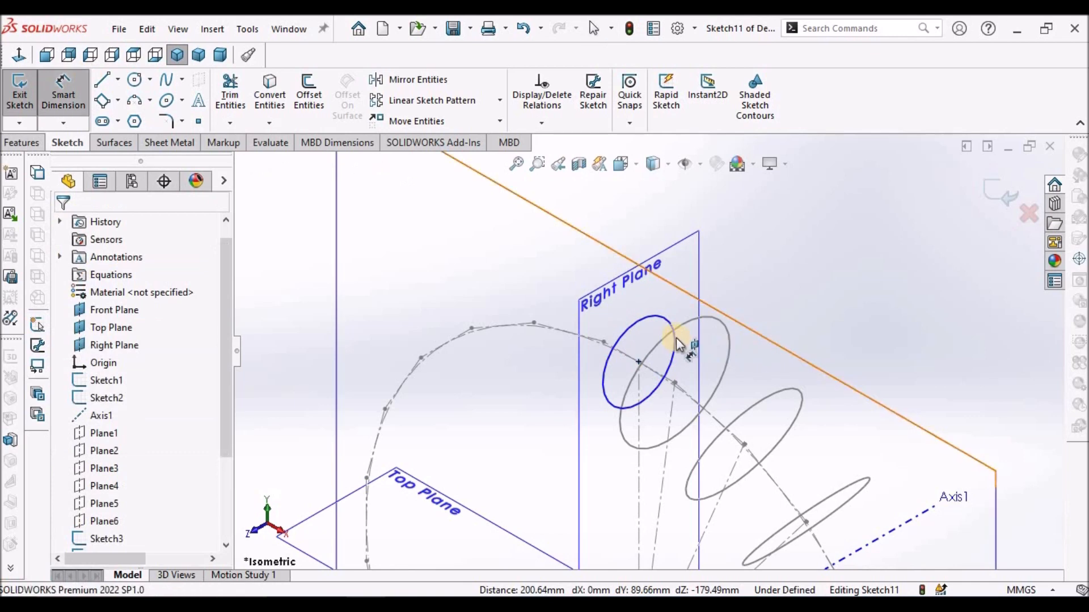
scroll(675, 336, "up", 3)
scroll(653, 342, "down", 3)
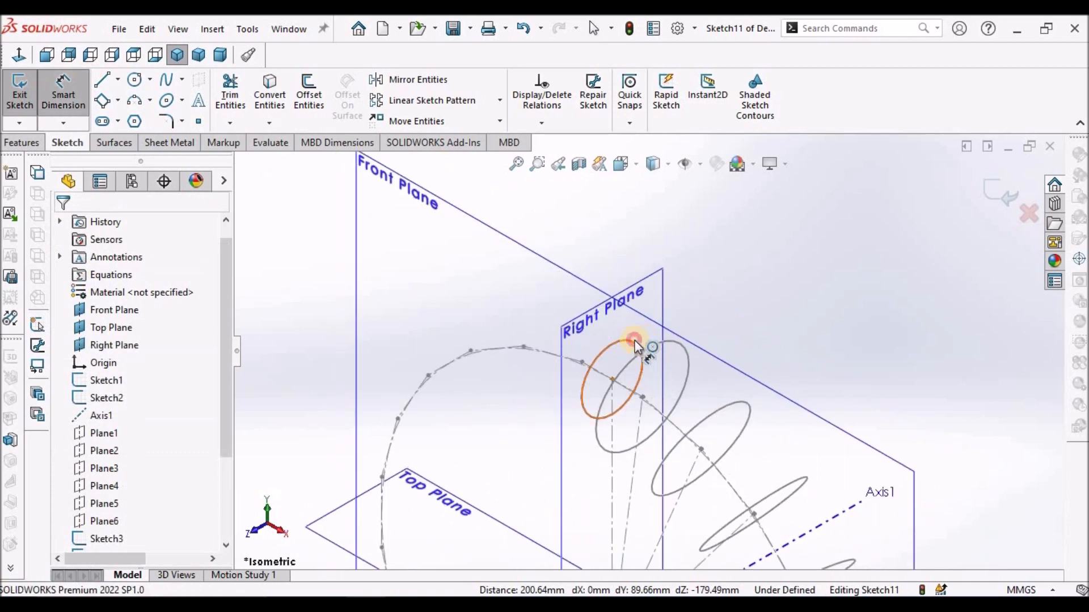
left_click(635, 344)
left_click(691, 278)
type("200")
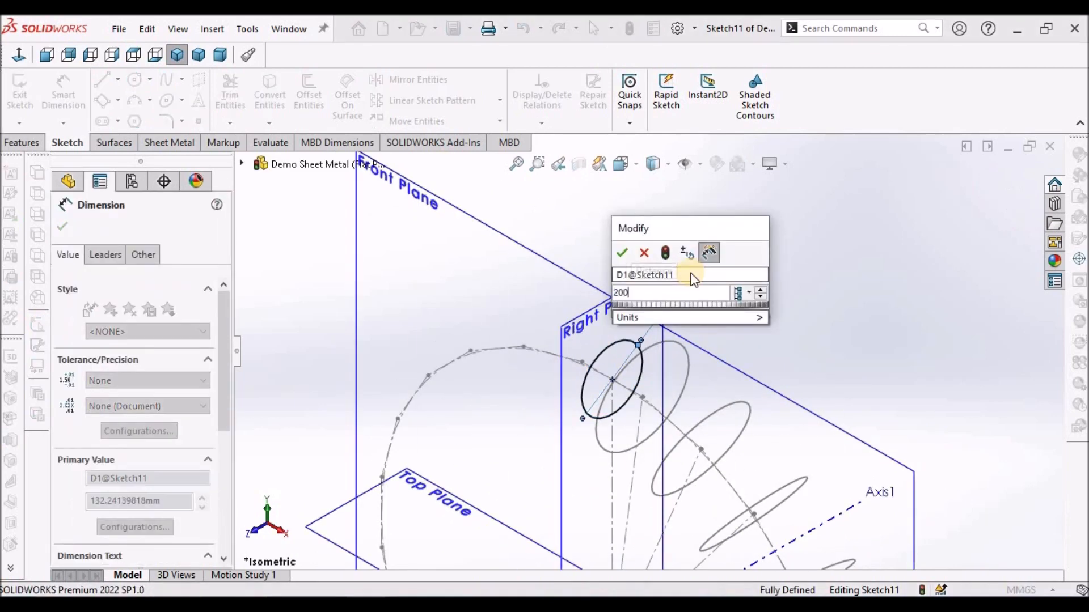
key("Return")
left_click(1000, 192)
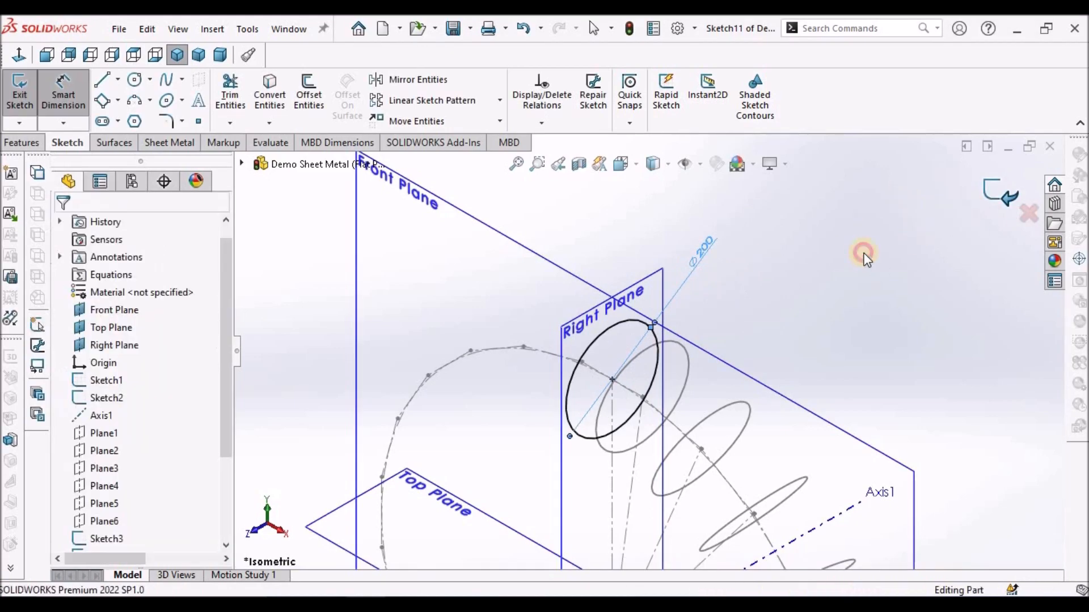
- Examine the circular profiles around the polygon from several angles and check where Plane4 lies
middle_click_drag(781, 265, 795, 294)
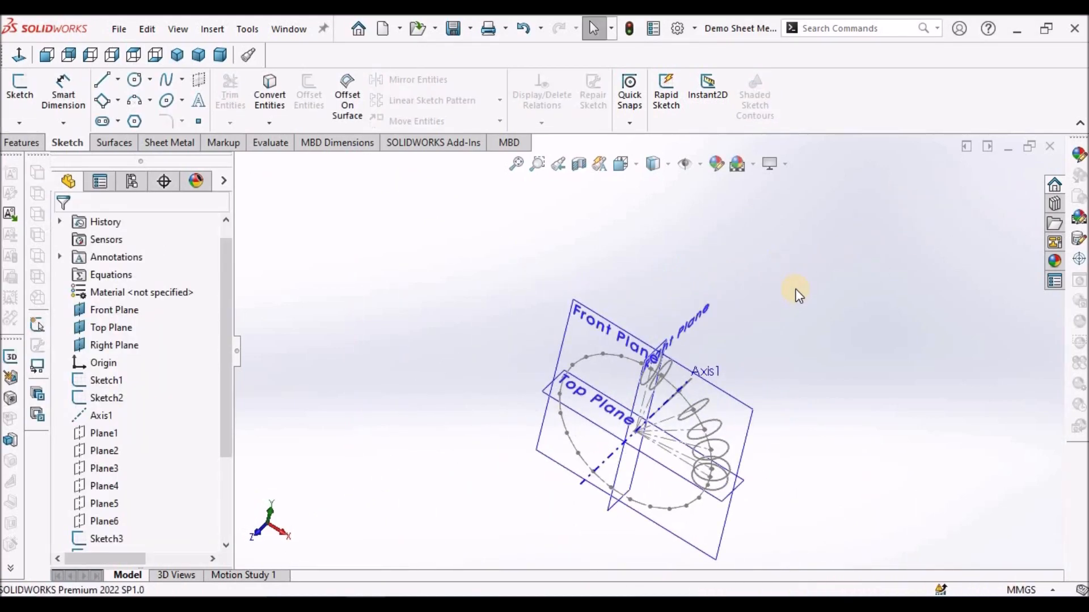
scroll(685, 442, "down", 8)
middle_click_drag(698, 422, 757, 321)
scroll(739, 410, "up", 7)
scroll(687, 325, "down", 6)
mouse_move(687, 325)
middle_mouse_down()
mouse_move(662, 328)
mouse_move(632, 365)
mouse_move(644, 397)
mouse_move(698, 419)
mouse_move(714, 457)
mouse_move(665, 448)
mouse_move(641, 413)
mouse_move(721, 452)
mouse_move(640, 390)
middle_mouse_up()
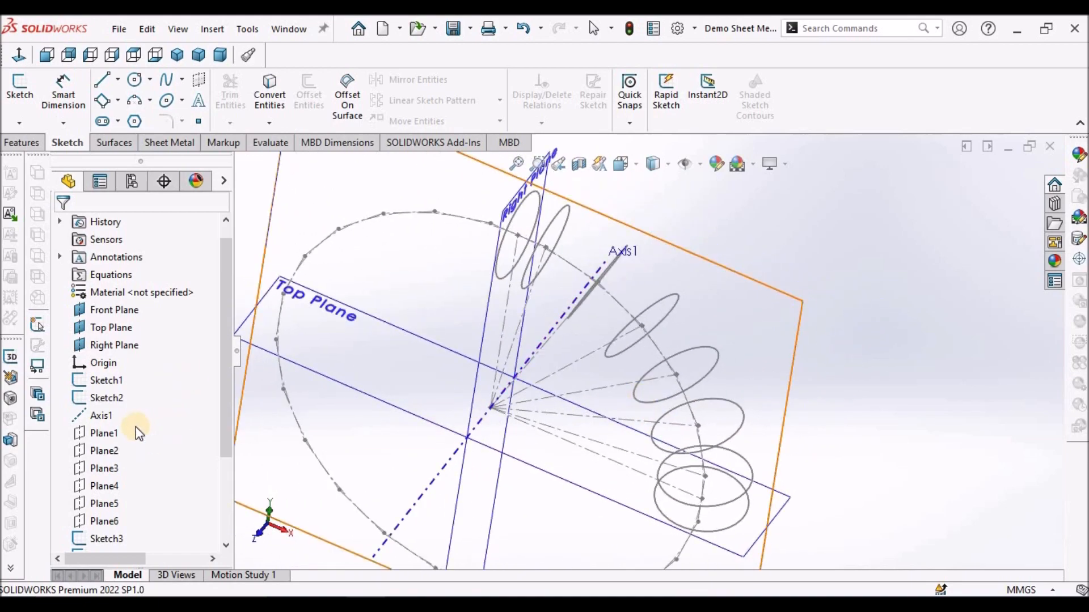
left_click(114, 486)
left_click(832, 319)
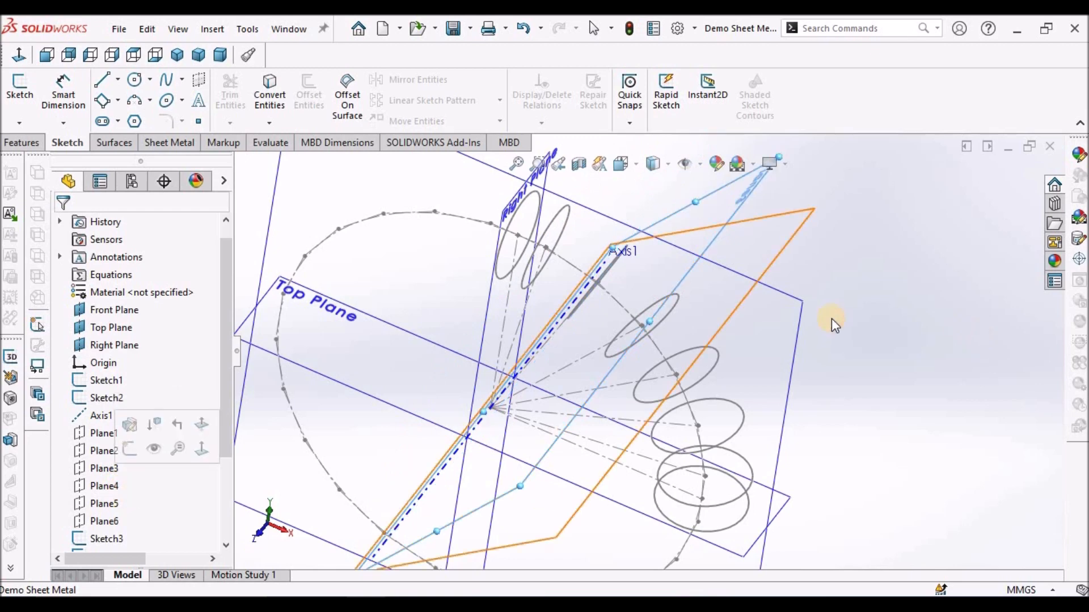
scroll(970, 328, "up", 4)
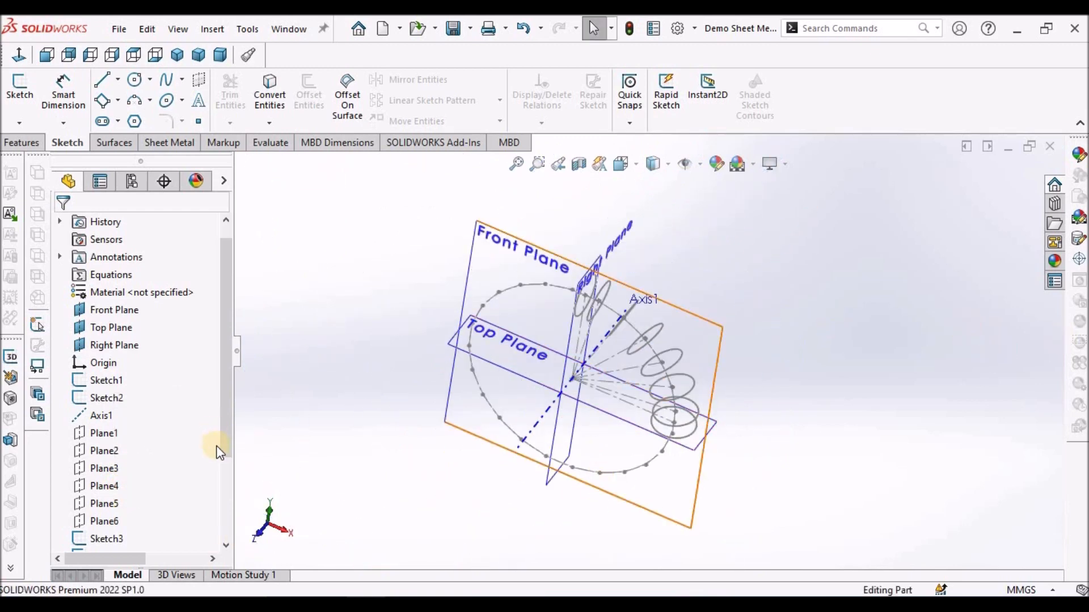
- Open the Top Plane circle sketch, Sketch3, for editing and hide the reference planes, axes and other sketches
scroll(216, 482, "down", 4)
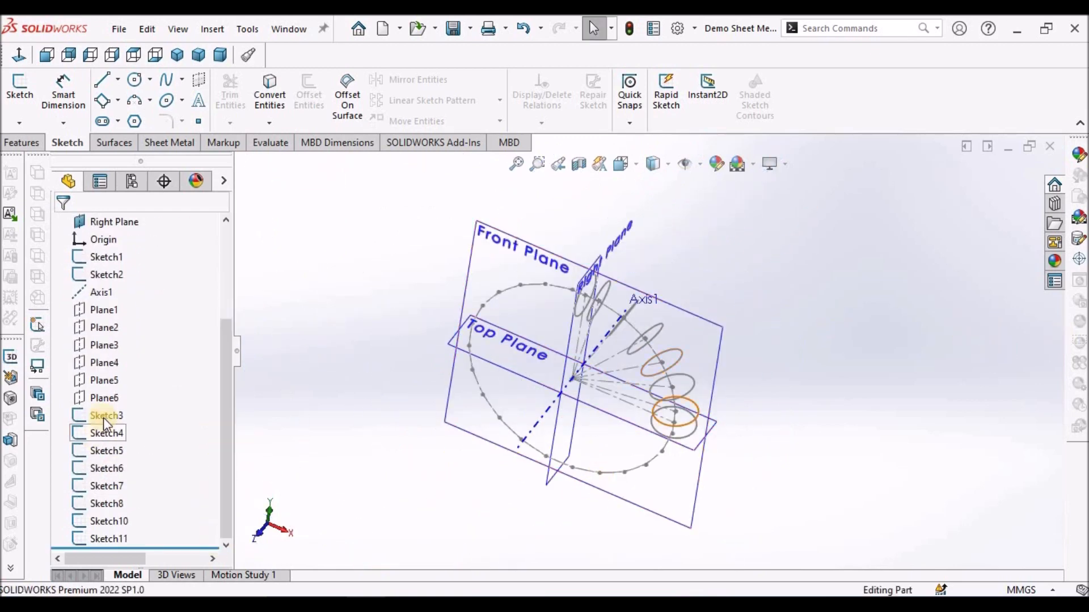
right_click(101, 418)
left_click(116, 248)
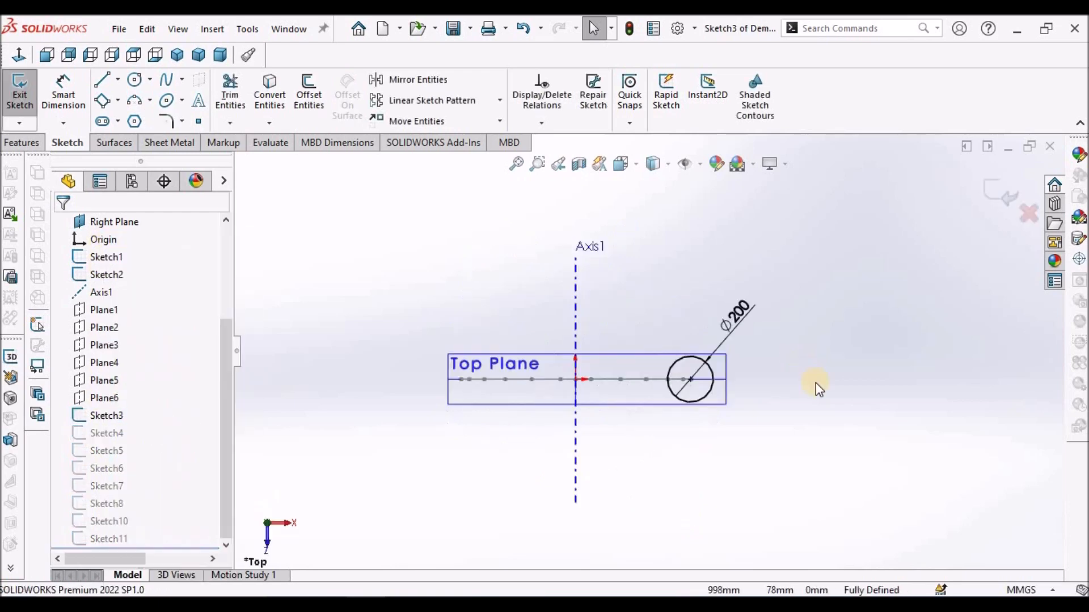
scroll(699, 383, "down", 5)
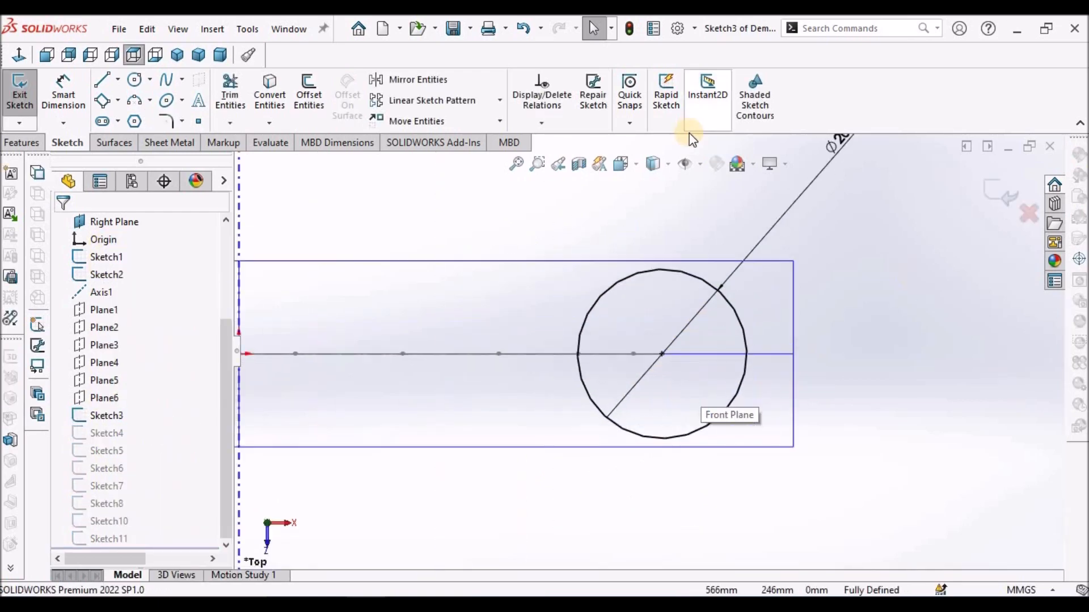
left_click(685, 164)
scroll(646, 349, "up", 3)
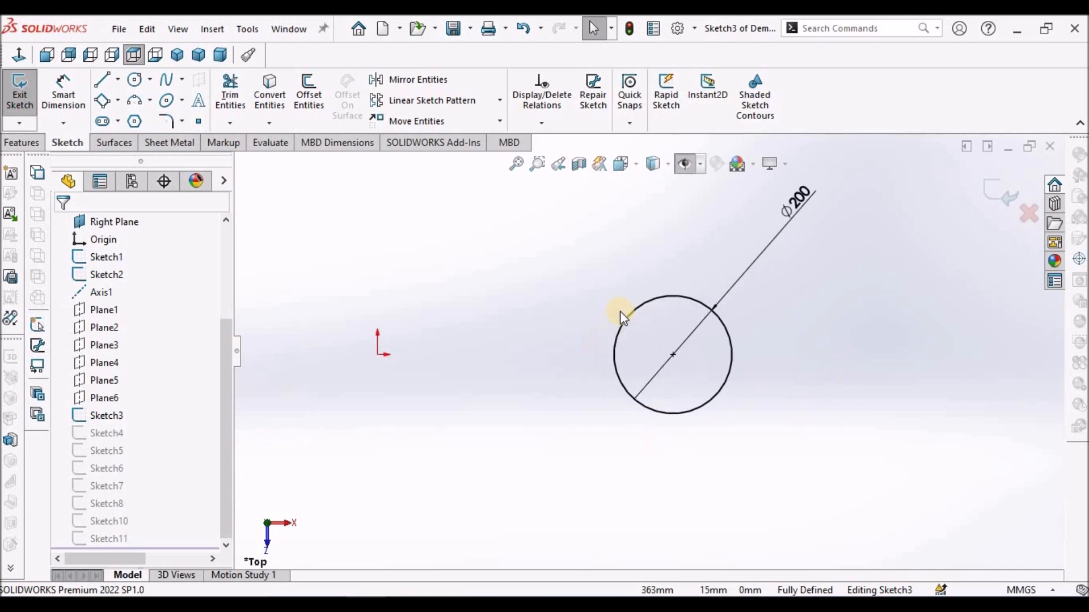
- Draw a horizontal centerline from the 200 mm circle's center to its quadrant point facing the origin
scroll(608, 335, "down", 3)
left_click(118, 79)
left_click(139, 110)
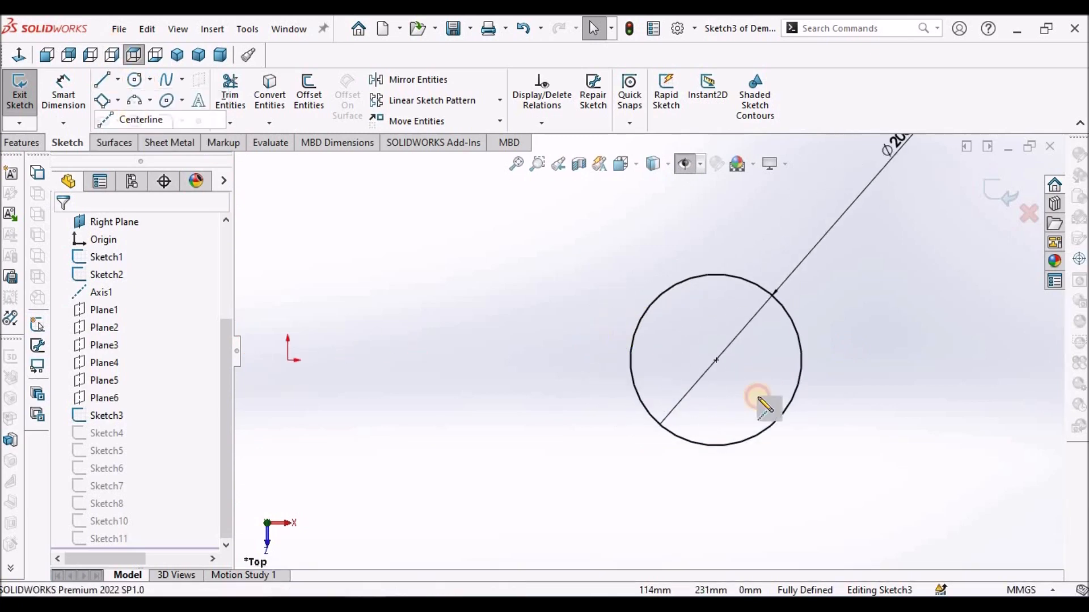
left_click(716, 359)
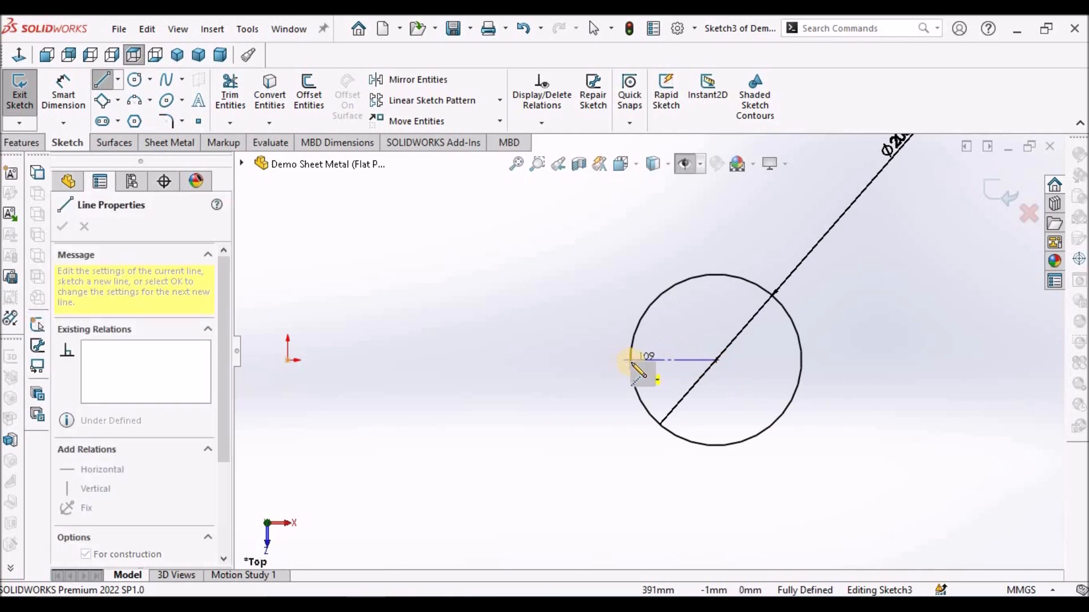
left_click(631, 360)
right_click(544, 299)
left_click(573, 308)
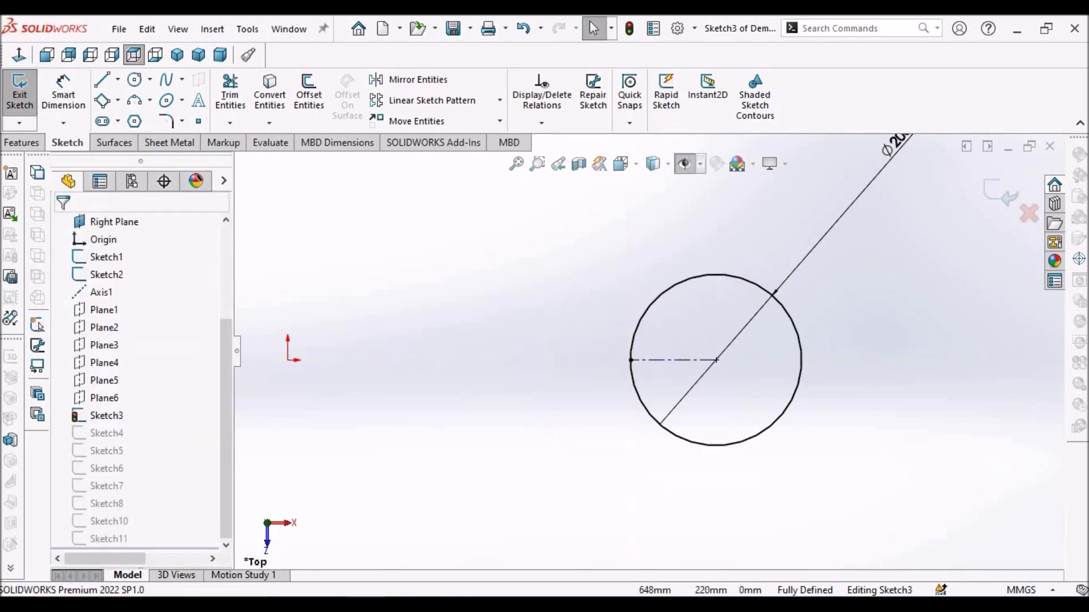
- Draw a small circle centered on the centerline's endpoint on the 200 mm circle
left_click(137, 82)
scroll(695, 362, "down", 3)
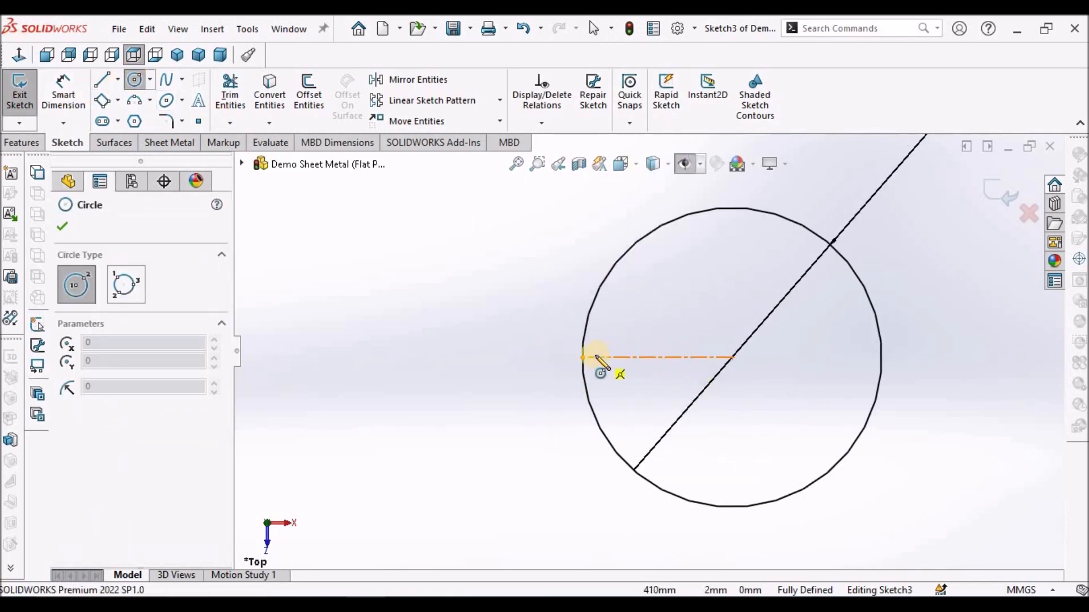
left_click(582, 358)
left_click(593, 357)
right_click(468, 297)
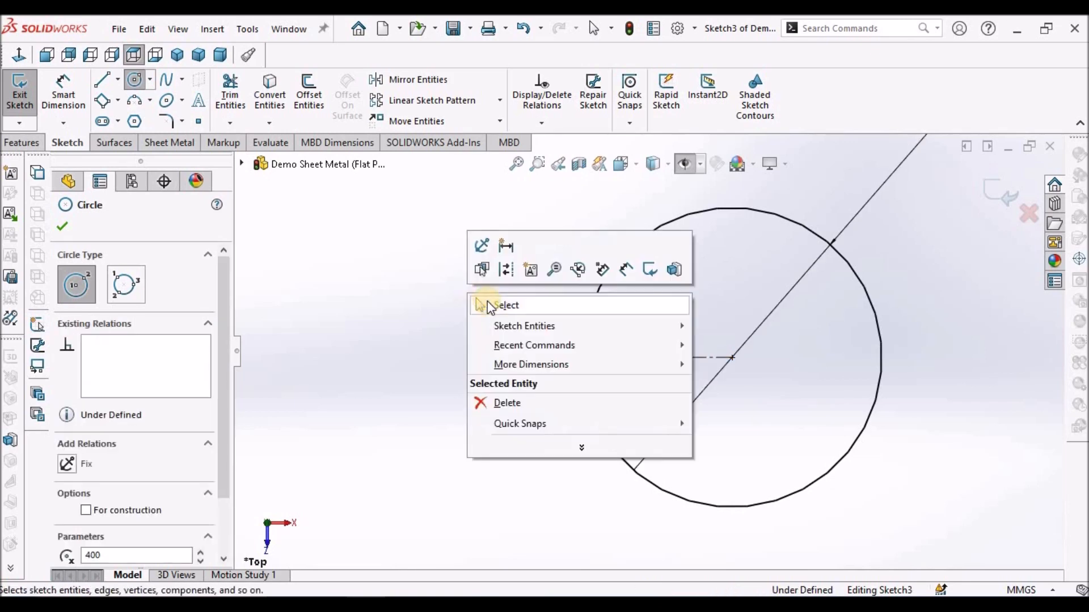
left_click(485, 304)
- Trim away the portion of the 200 mm circle that lies inside the small circle
left_click(67, 102)
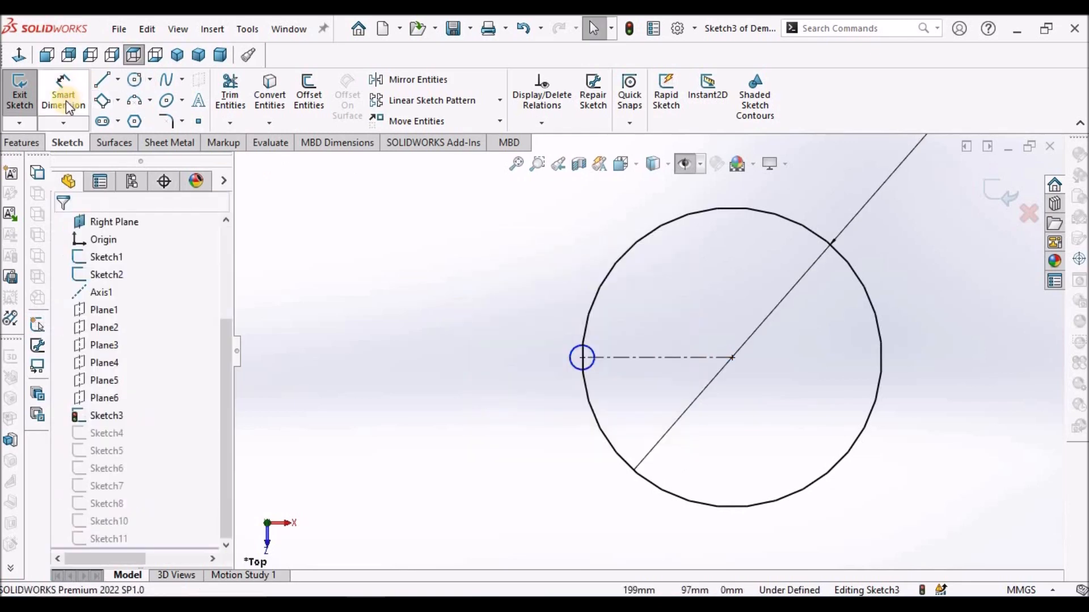
left_click(229, 93)
scroll(570, 372, "down", 5)
scroll(731, 317, "down", 3)
mouse_move(734, 246)
left_mouse_down()
mouse_move(703, 257)
mouse_move(710, 300)
left_mouse_up()
left_click_drag(639, 284, 640, 281)
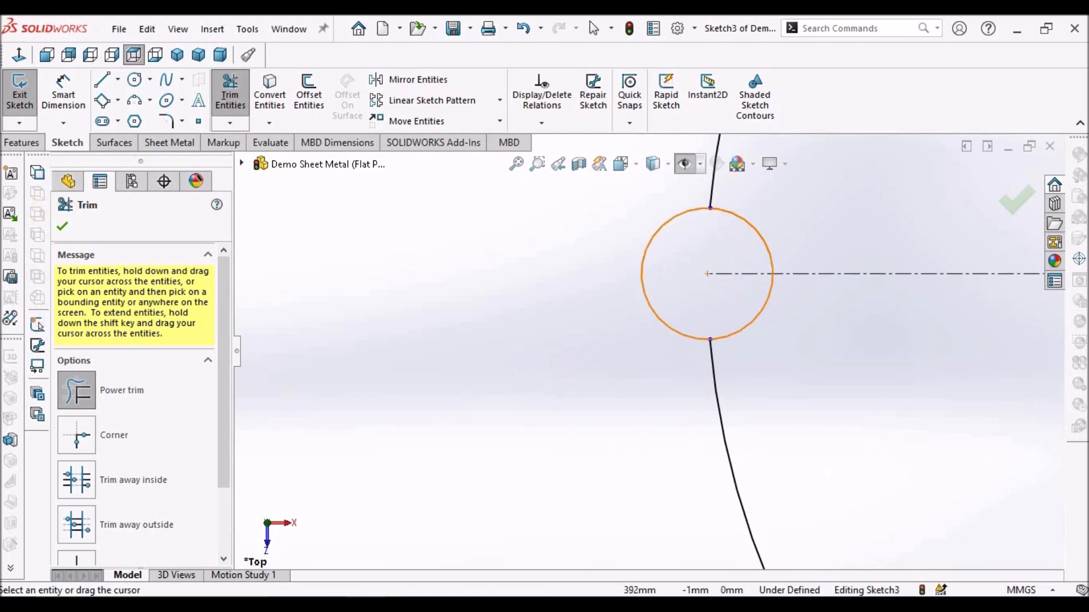
left_click(63, 225)
- Dimension the small circle's diameter to 5 mm
scroll(432, 316, "up", 2)
left_click(63, 94)
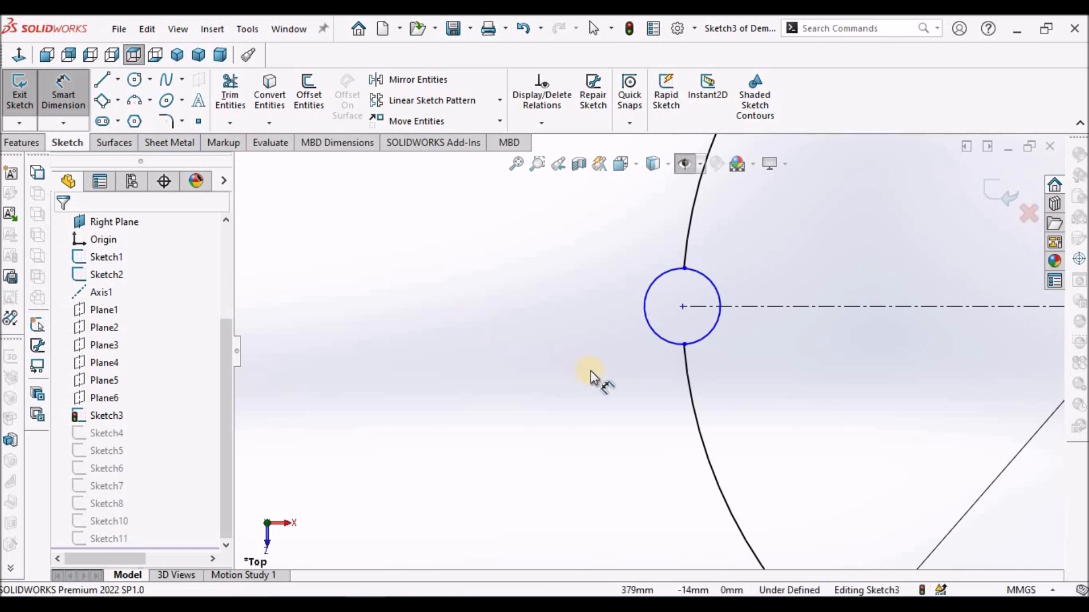
scroll(587, 377, "down", 2)
left_click(692, 325)
left_click(647, 357)
type("5")
key("Return")
right_click(505, 350)
left_click(539, 401)
- Draw a three-point arc of about 3.1 mm radius joining the trimmed circle's two open ends, bulging toward the origin
scroll(750, 273, "down", 2)
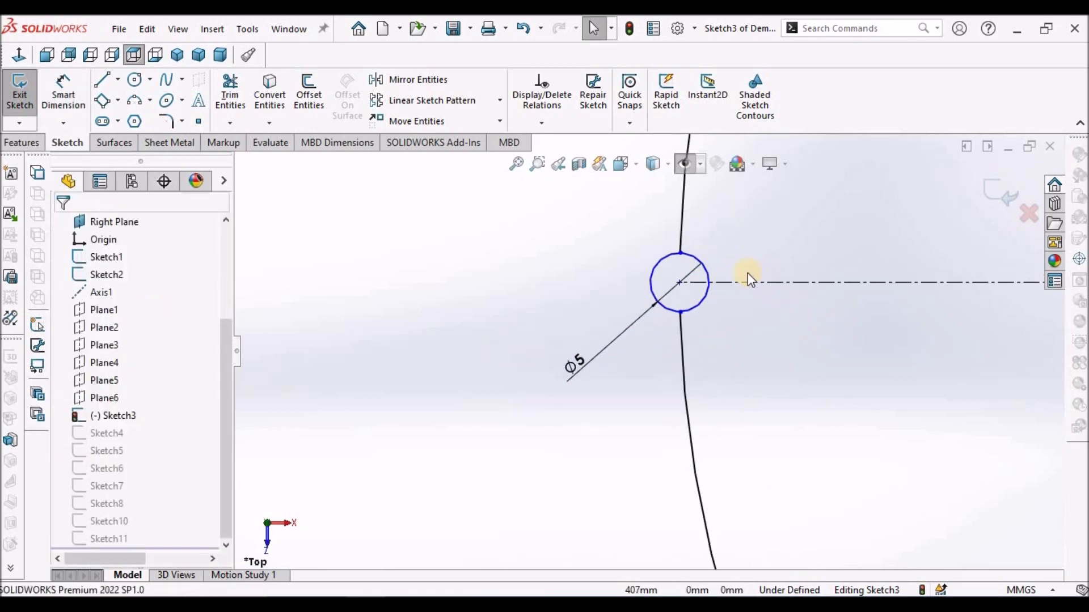
scroll(750, 273, "down", 2)
scroll(618, 309, "down", 1)
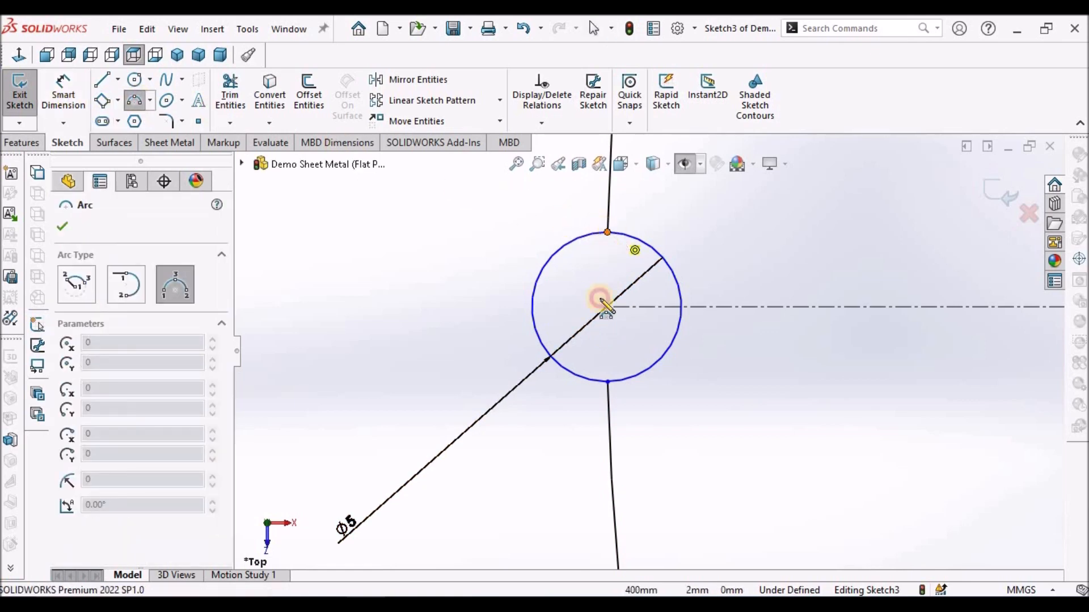
left_click(605, 249)
left_click(607, 381)
left_click(576, 348)
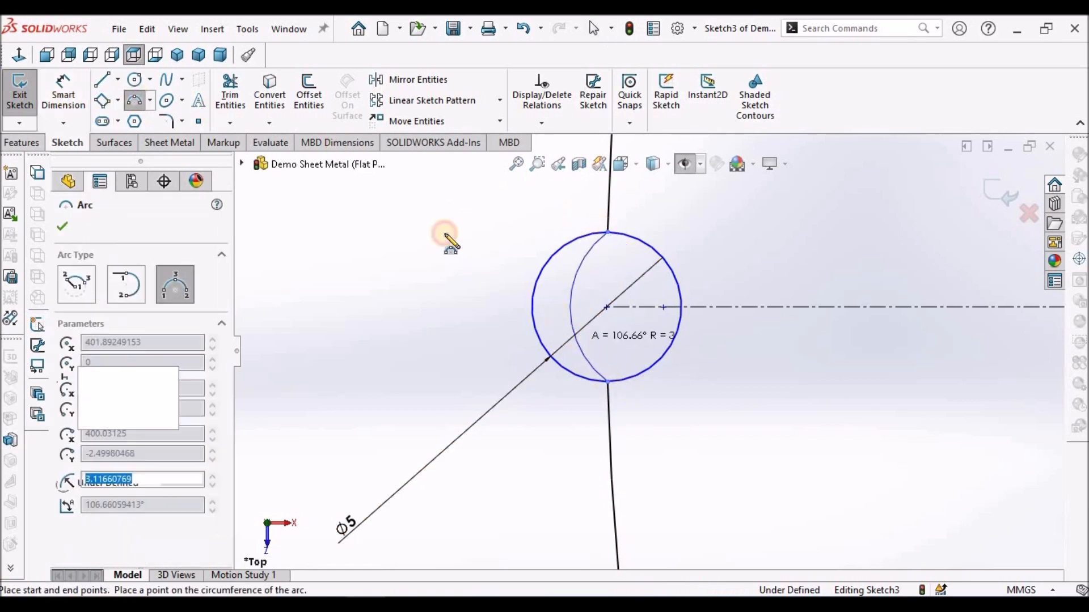
right_click(445, 236)
left_click(449, 238)
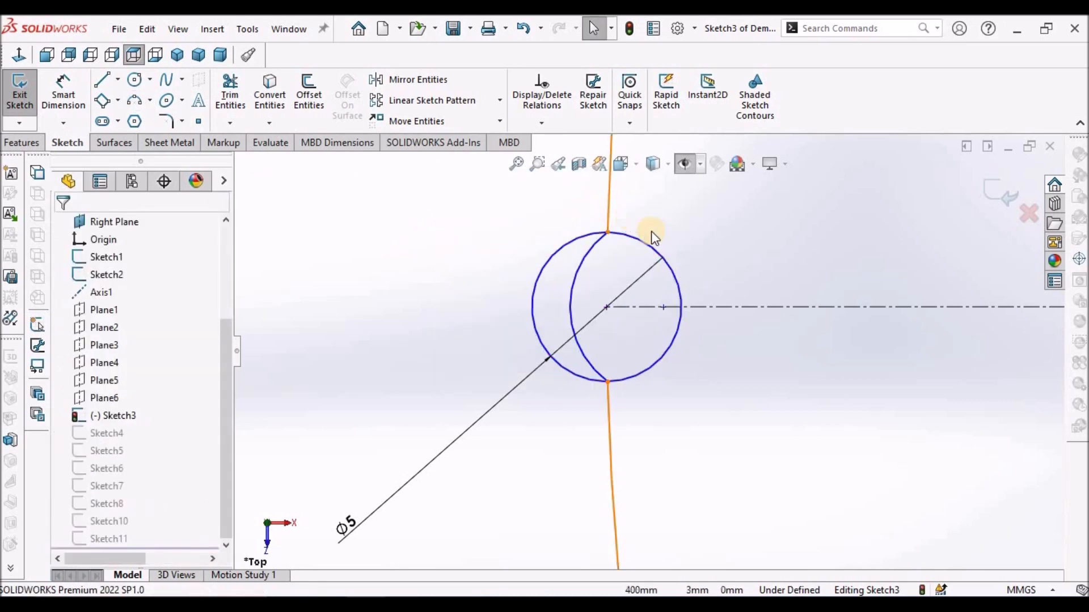
- Add a coradial relation between the three-point arc inside the small circle and the trimmed 200 mm circle
scroll(647, 234, "up", 5)
left_click(641, 264)
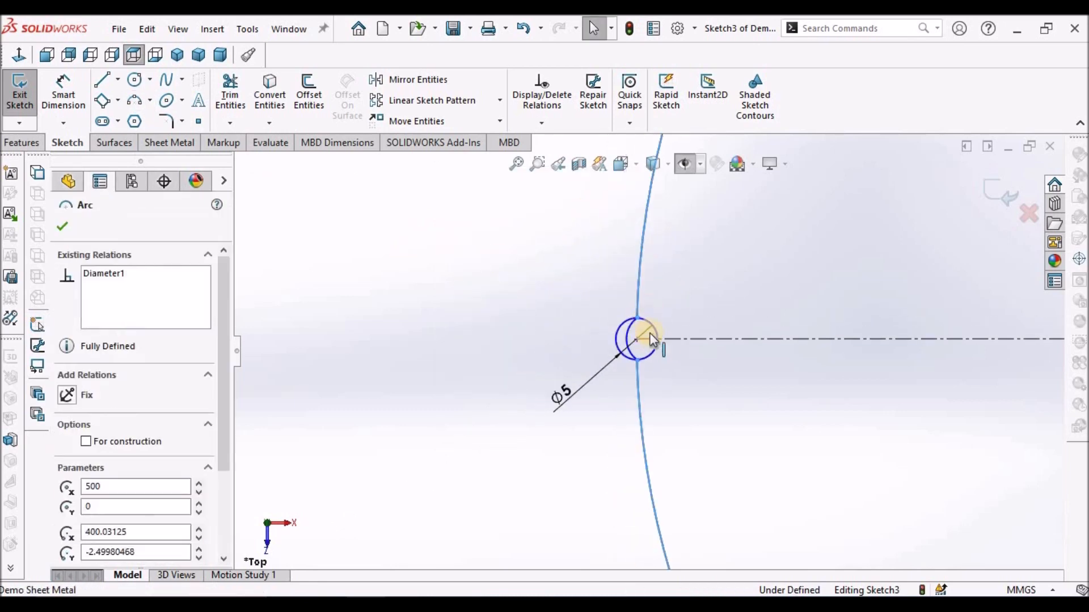
scroll(647, 329, "down", 5)
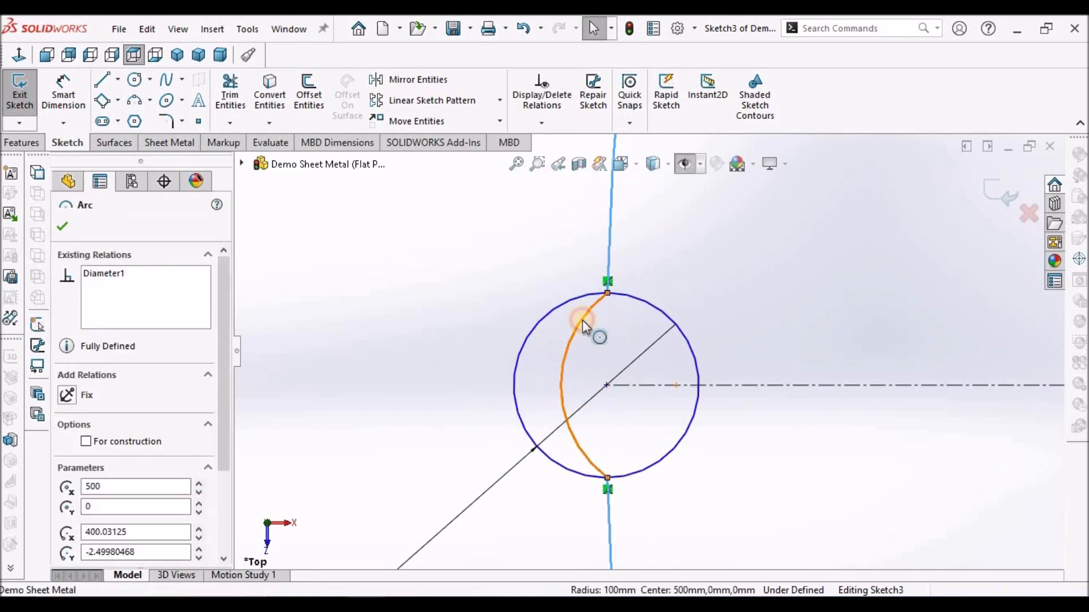
left_click(583, 320, "ctrl")
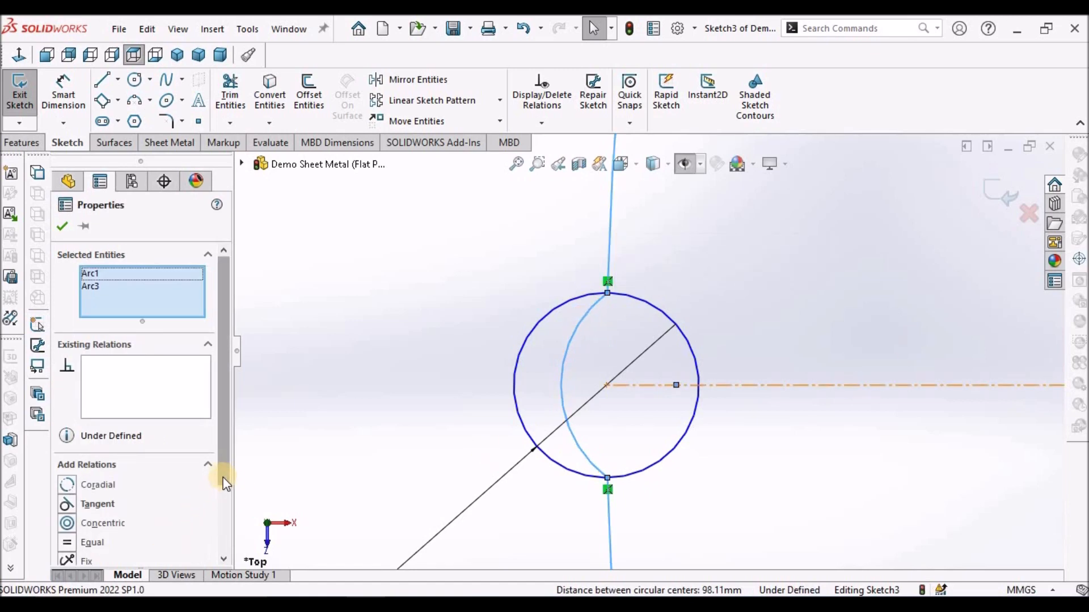
scroll(225, 530, "down", 3)
left_click(73, 407)
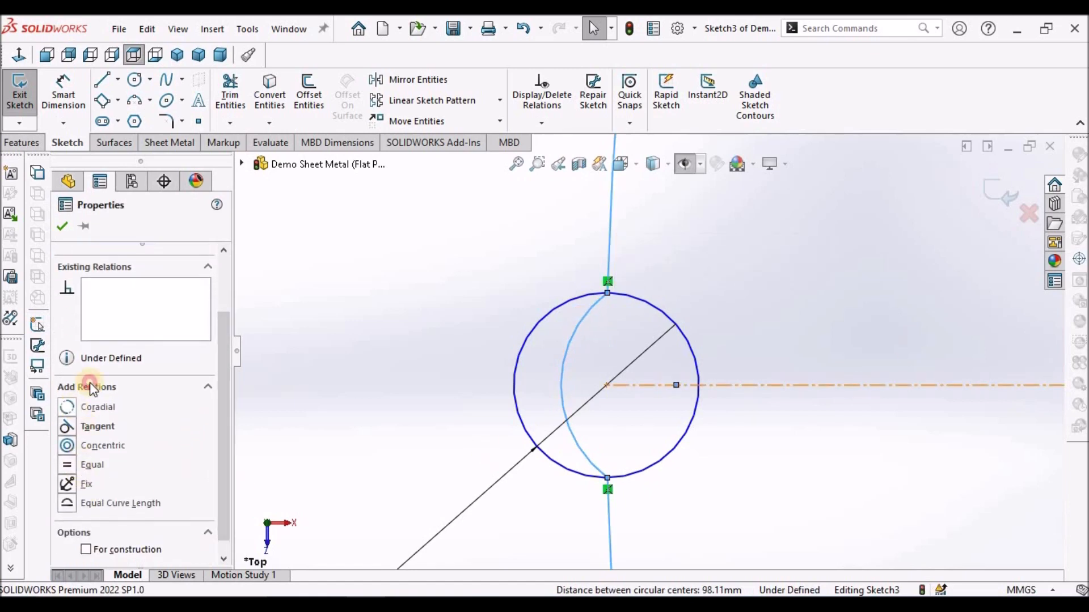
left_click(63, 227)
scroll(728, 375, "up", 3)
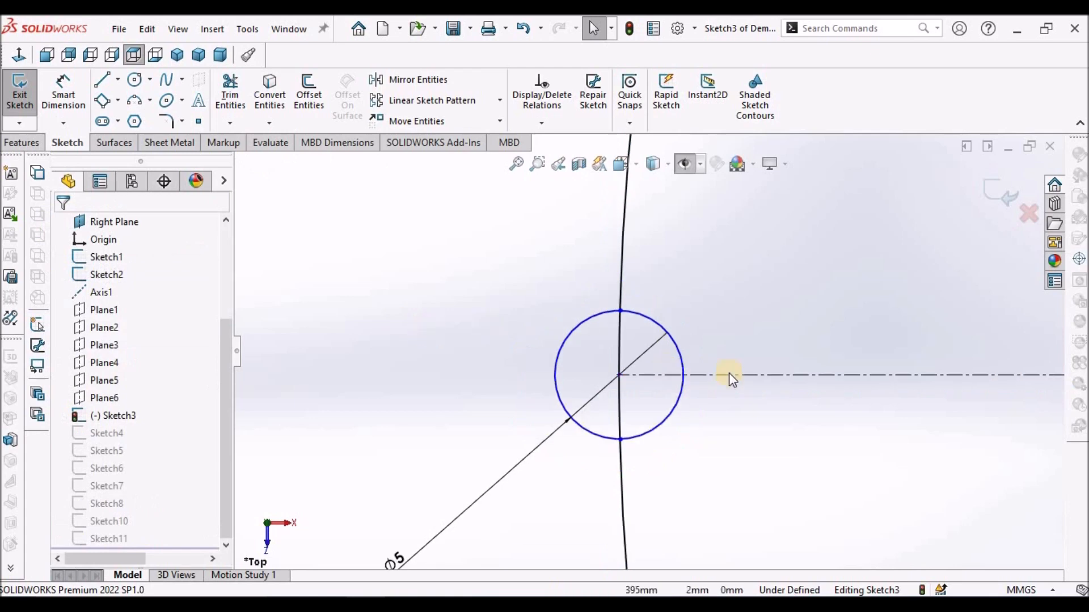
- Attach the centerline's endpoint at the 5 mm circle's center to the midpoint of the short coradial arc
scroll(644, 379, "down", 5)
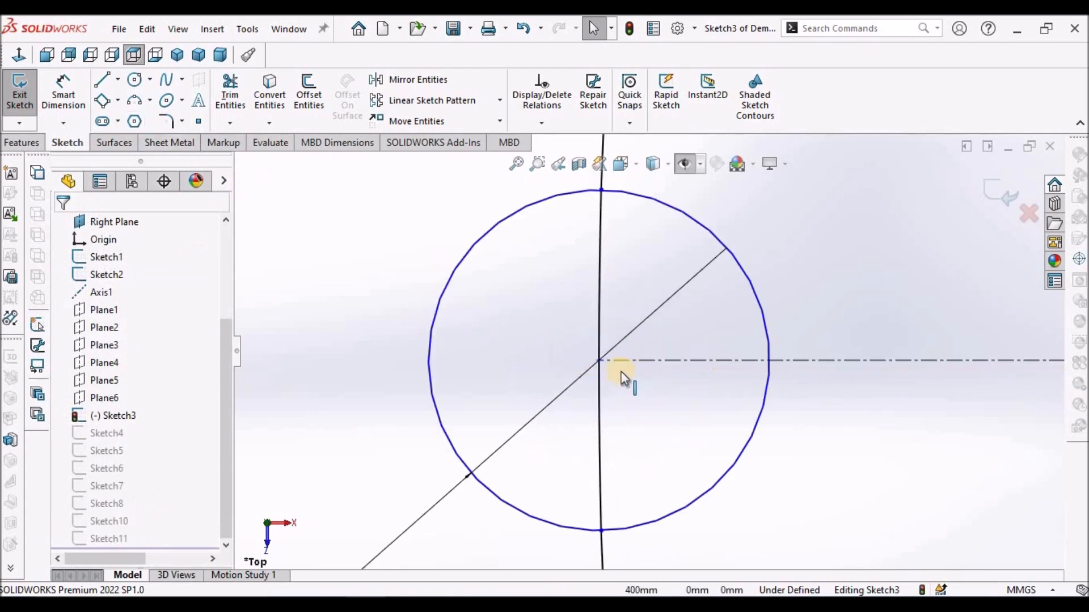
left_click(580, 342)
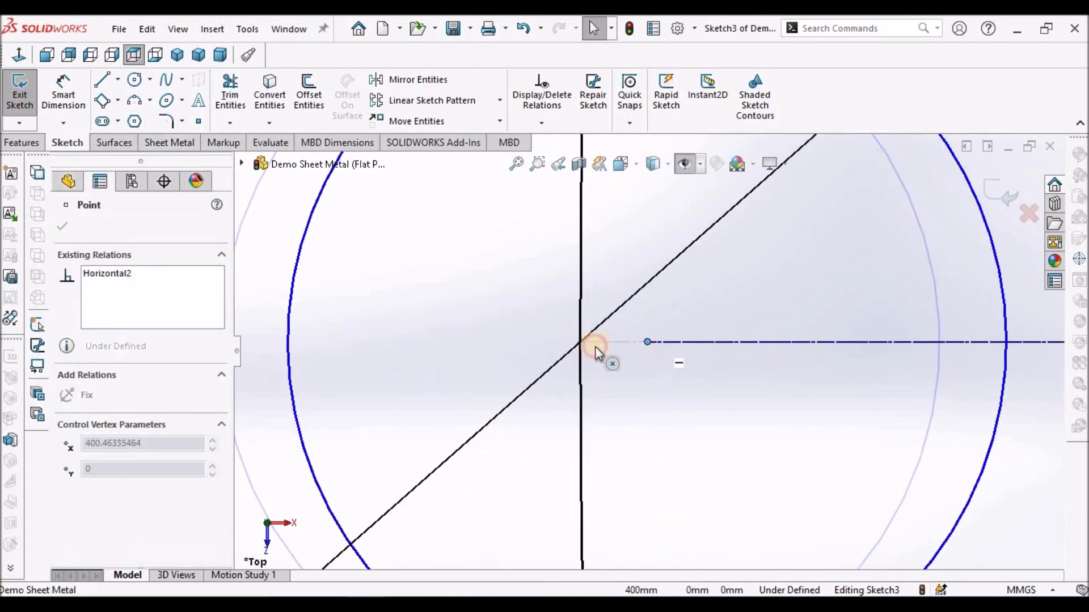
left_click(477, 344)
scroll(535, 356, "up", 8)
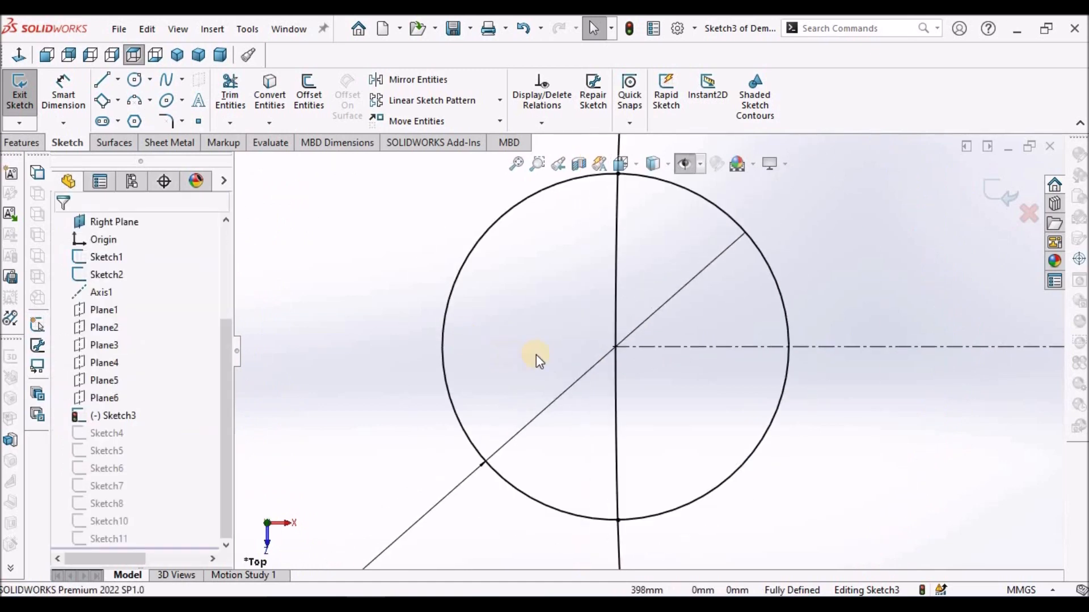
scroll(706, 372, "down", 3)
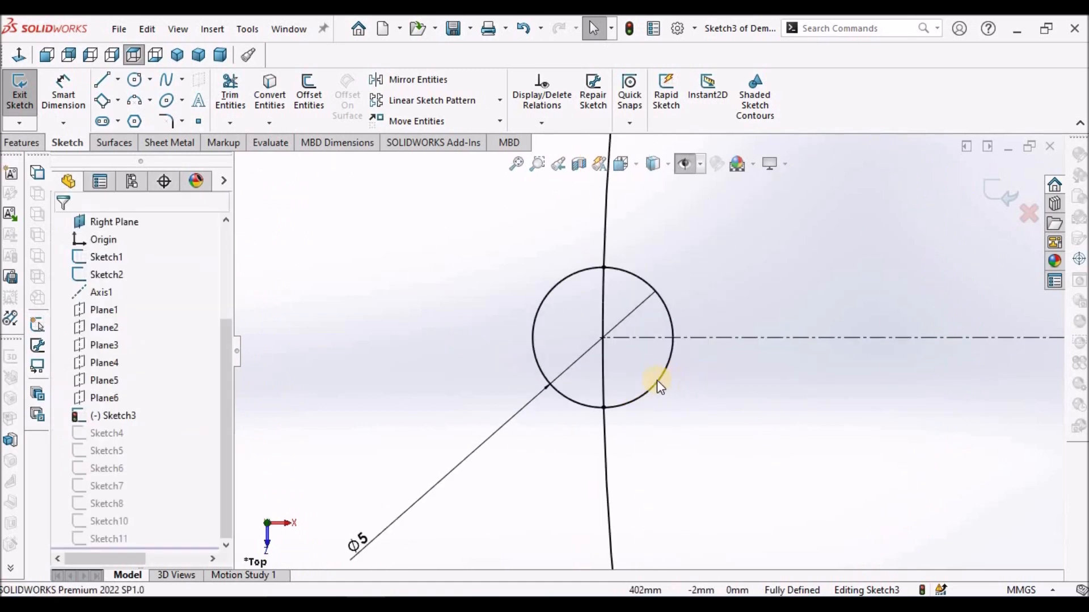
- Convert the short arc and the 5 mm circle to construction geometry
left_click(607, 376)
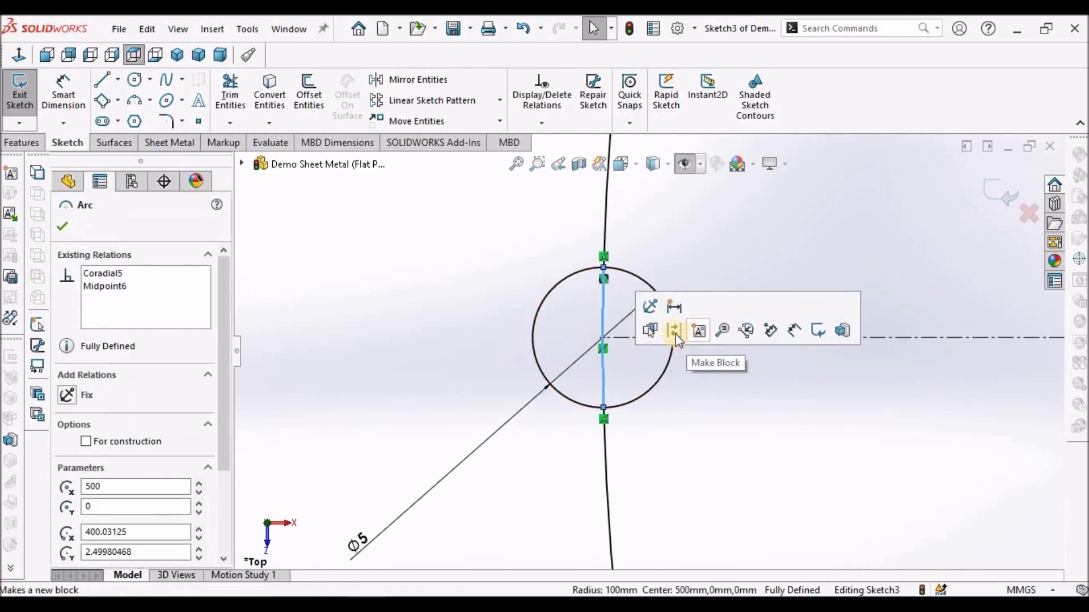
left_click(569, 390)
left_click(564, 396)
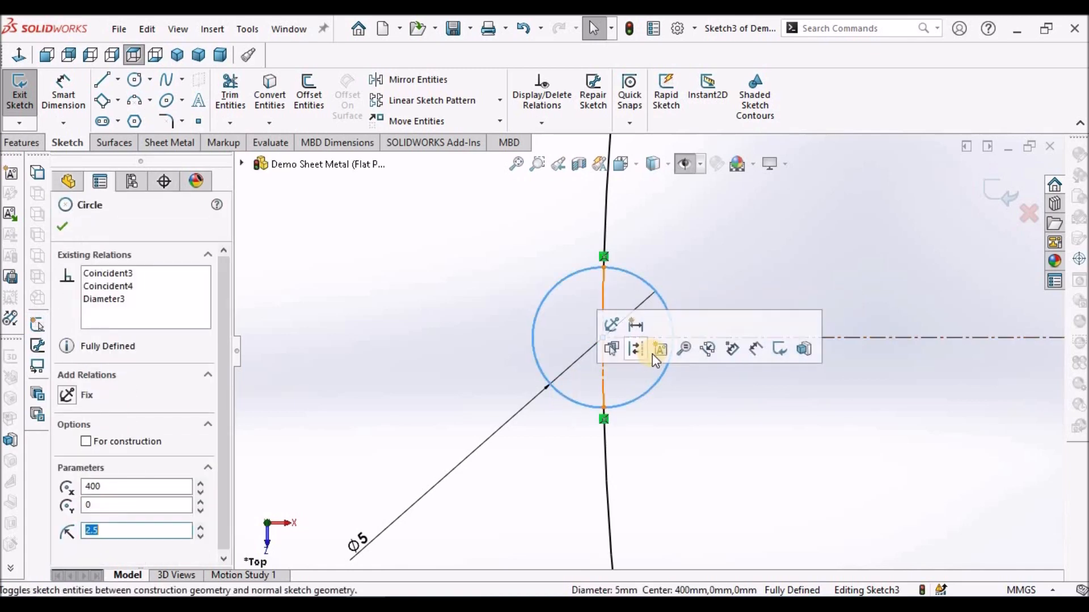
left_click(634, 347)
left_click(387, 355)
- Exit the Top Plane profile sketch, set a dimetric view and show the hidden planes, axis and sketches
scroll(641, 365, "up", 5)
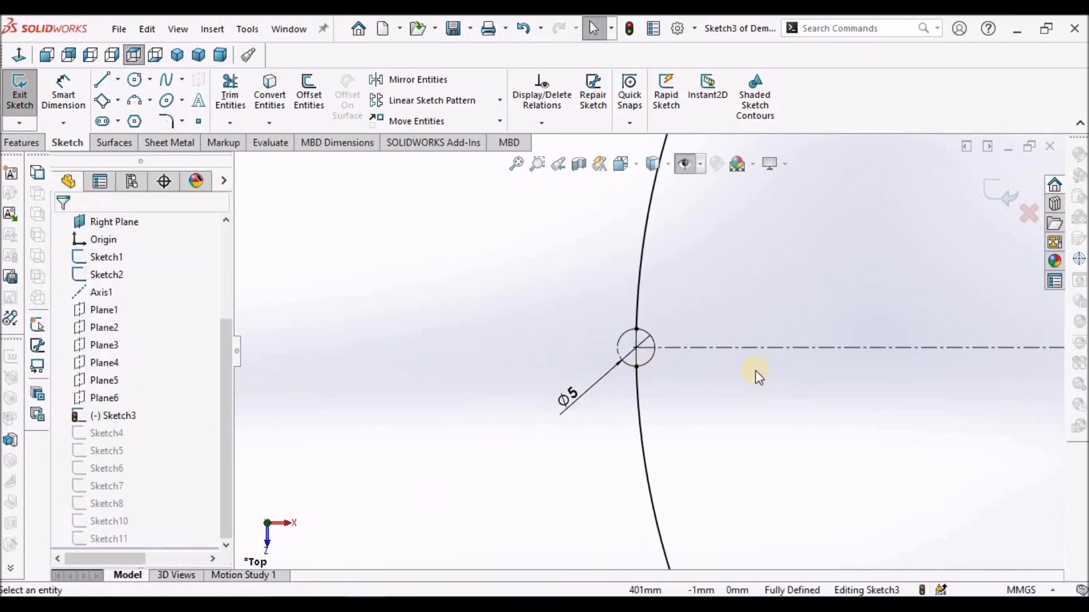
scroll(720, 364, "up", 3)
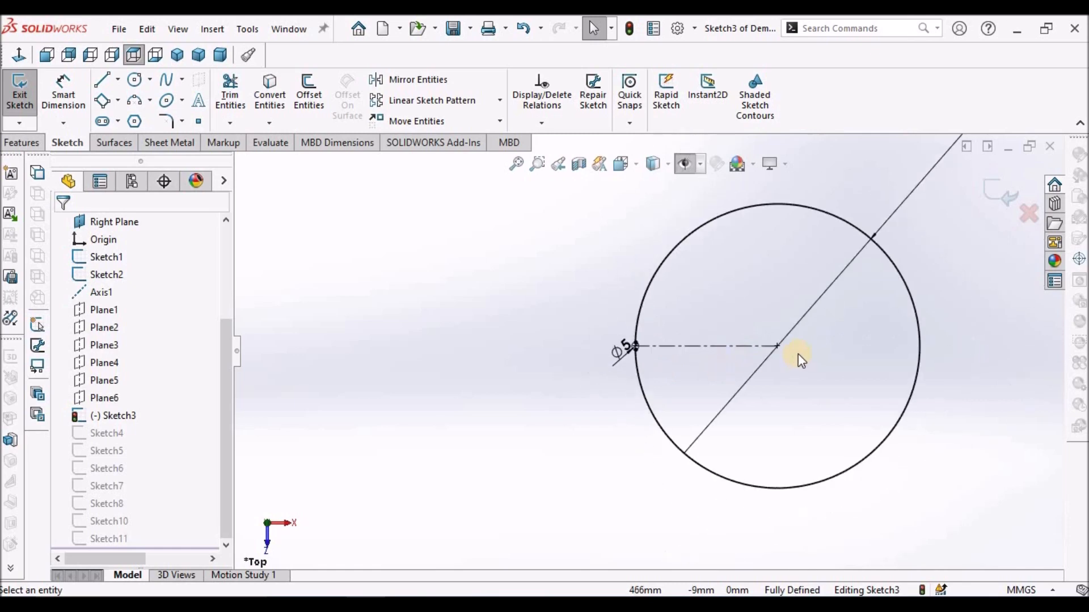
left_click(1003, 193)
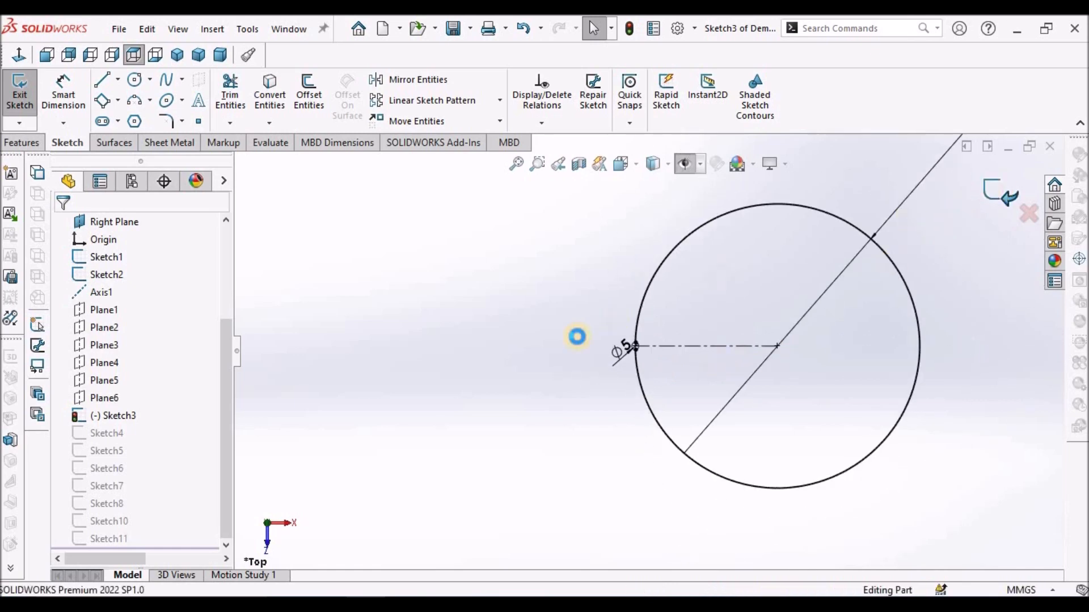
left_click(513, 314)
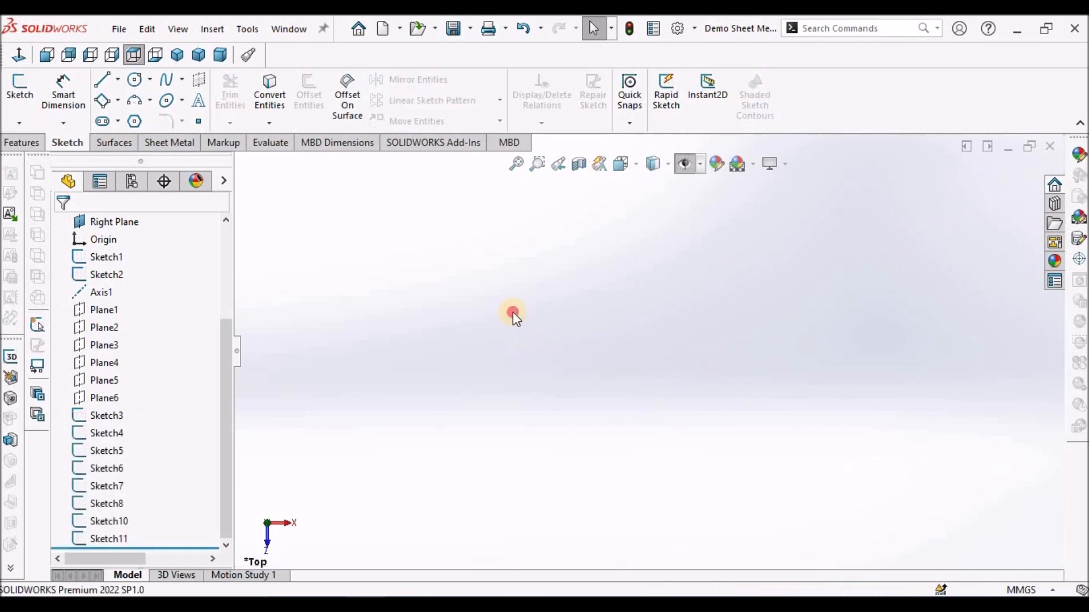
left_click(220, 55)
left_click(685, 164)
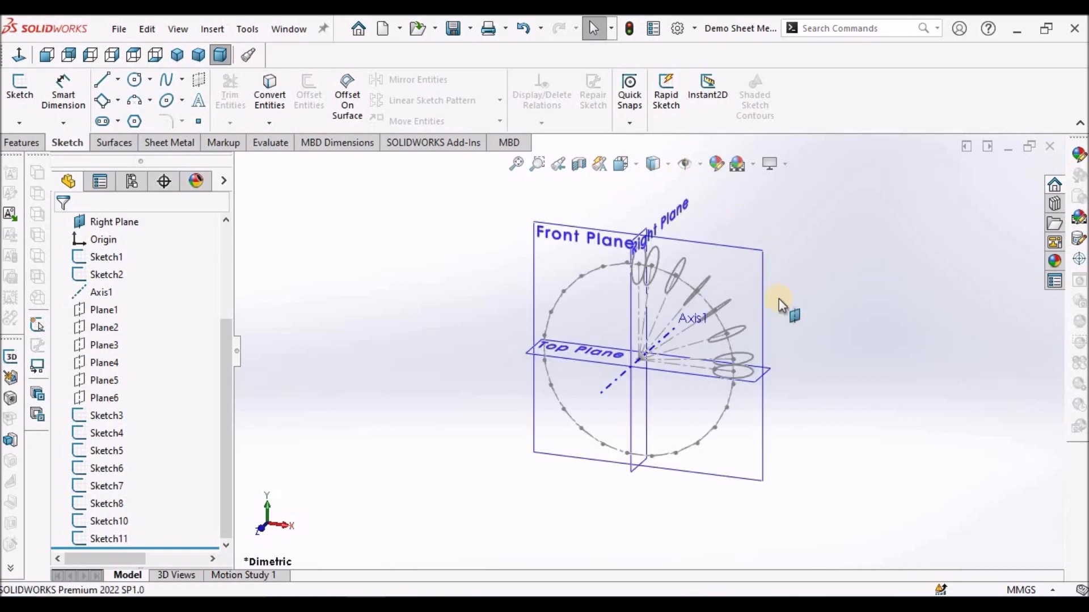
- Open Sketch18 for editing, examine the gap at the 5 mm construction circle, and exit the sketch
scroll(706, 356, "down", 8)
middle_click_drag(769, 375, 786, 445)
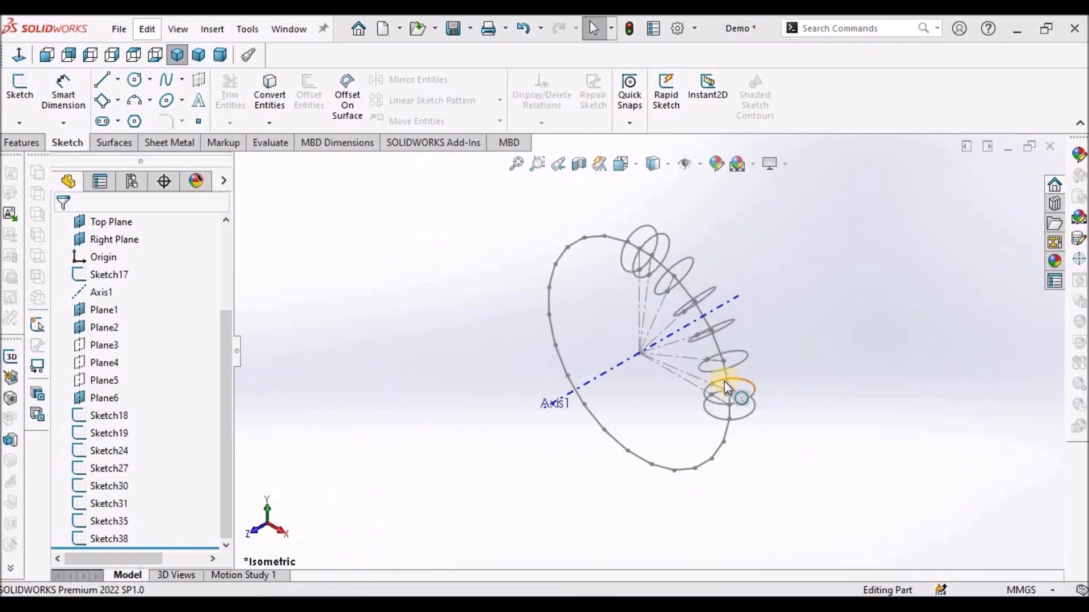
scroll(725, 387, "down", 10)
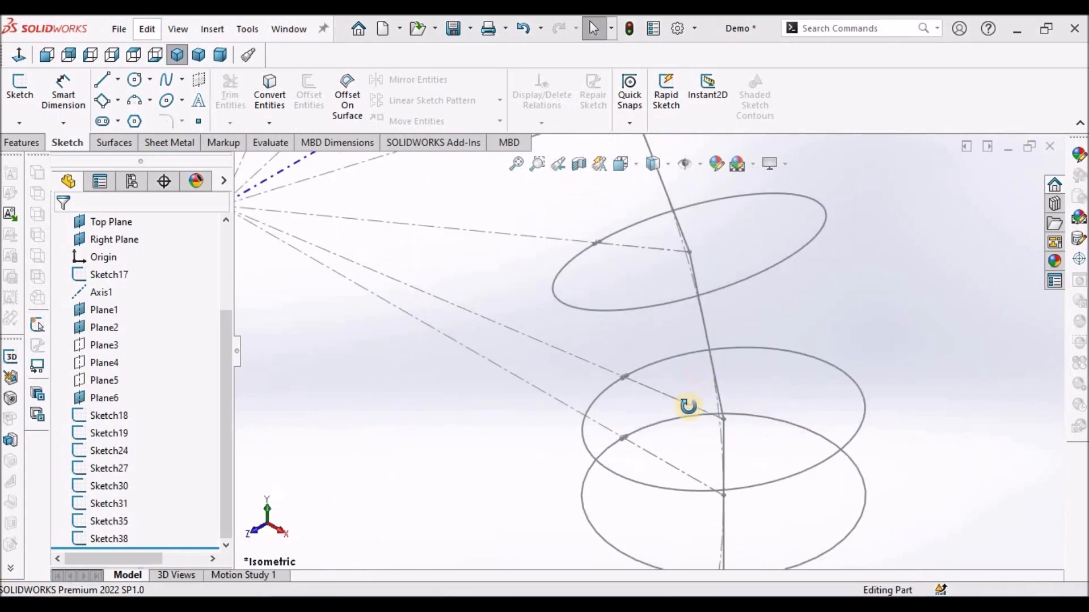
scroll(665, 469, "down", 8)
scroll(651, 400, "up", 8)
scroll(639, 437, "down", 5)
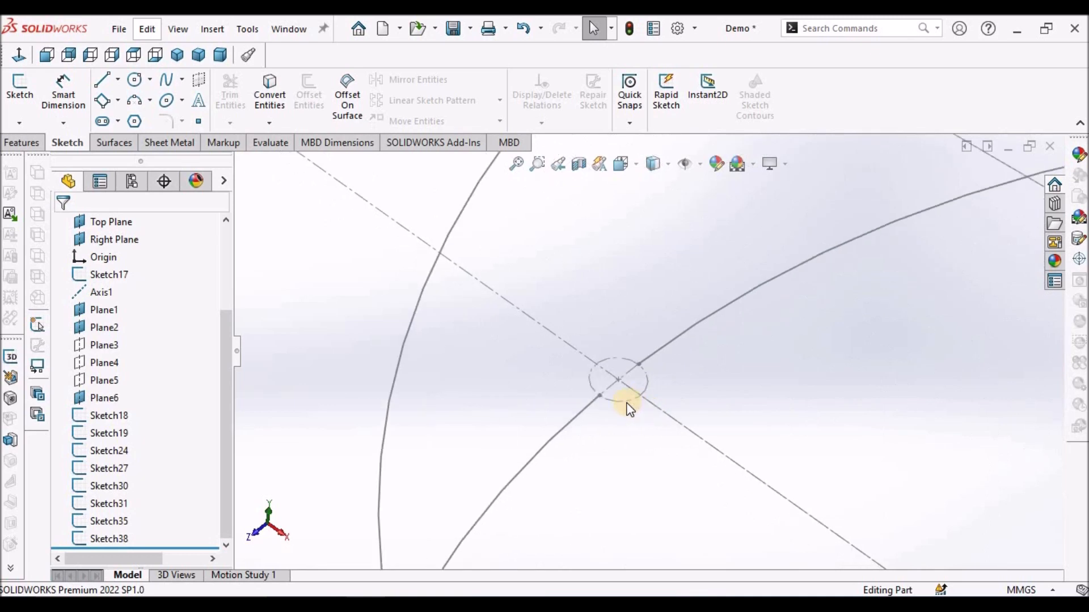
left_click(100, 417)
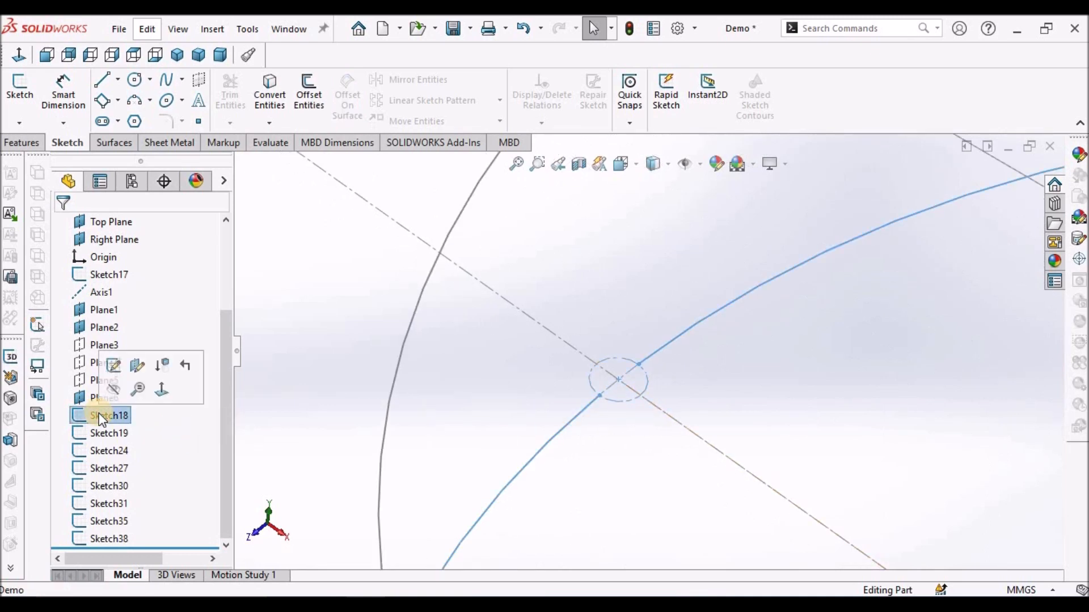
left_click(117, 366)
scroll(906, 388, "up", 5)
scroll(794, 165, "down", 3)
scroll(721, 245, "up", 5)
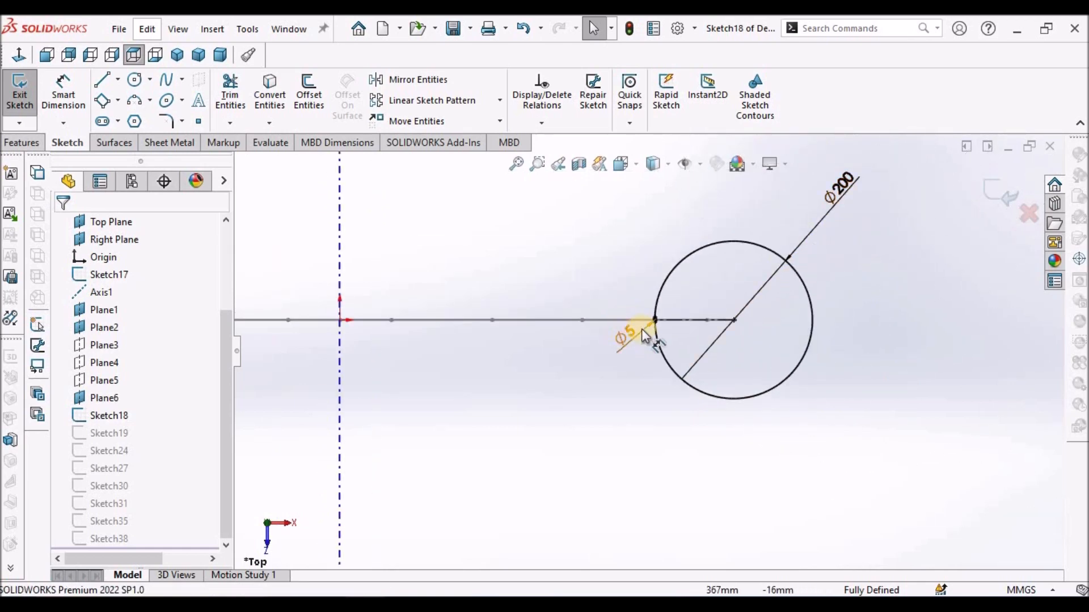
scroll(664, 318, "down", 15)
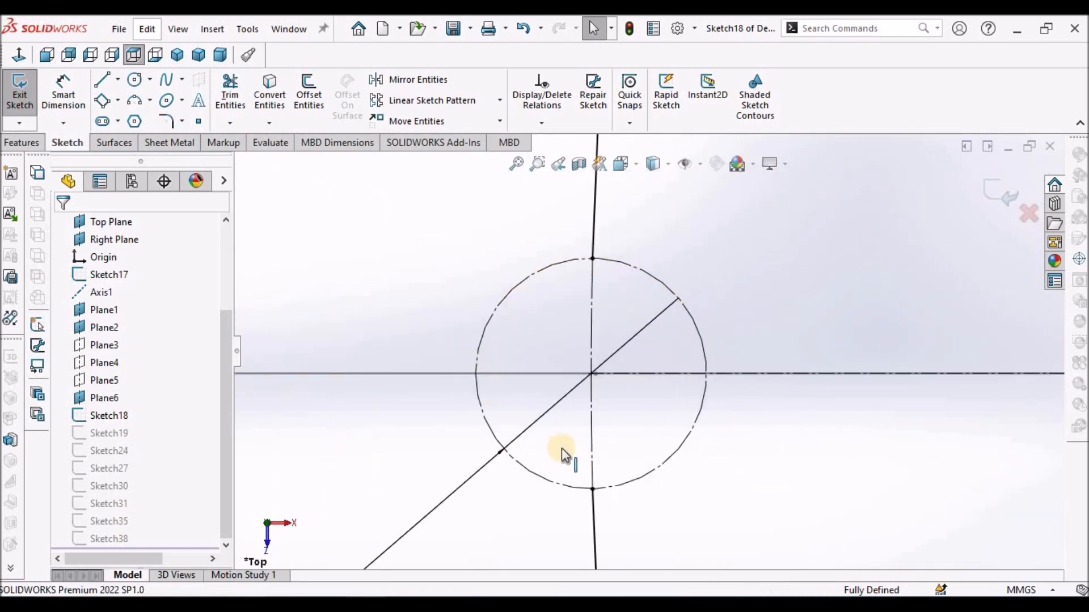
scroll(658, 330, "up", 4)
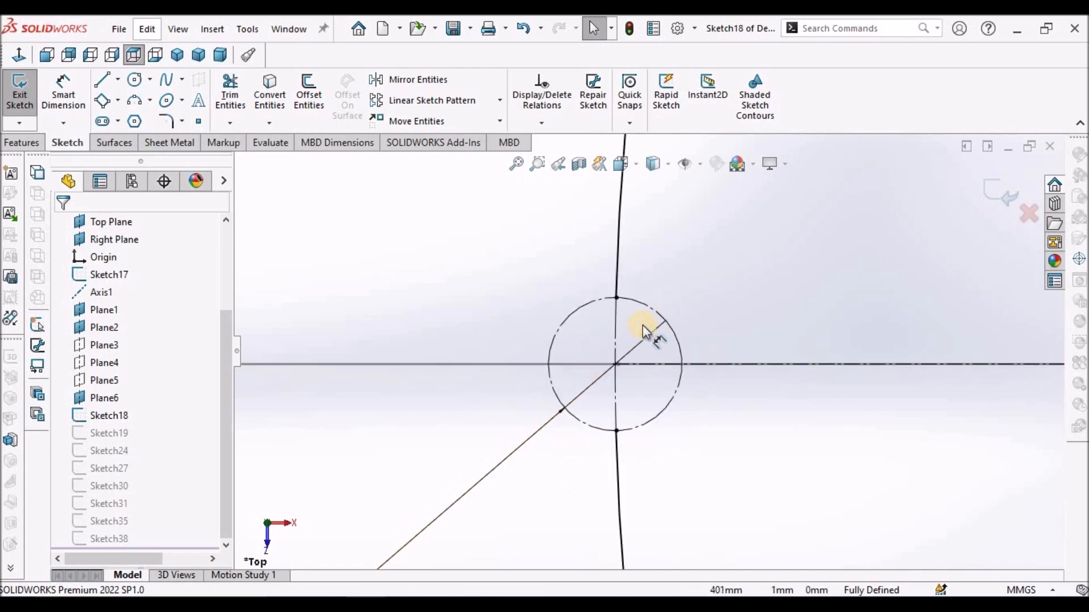
scroll(623, 352, "down", 1)
scroll(640, 351, "up", 5)
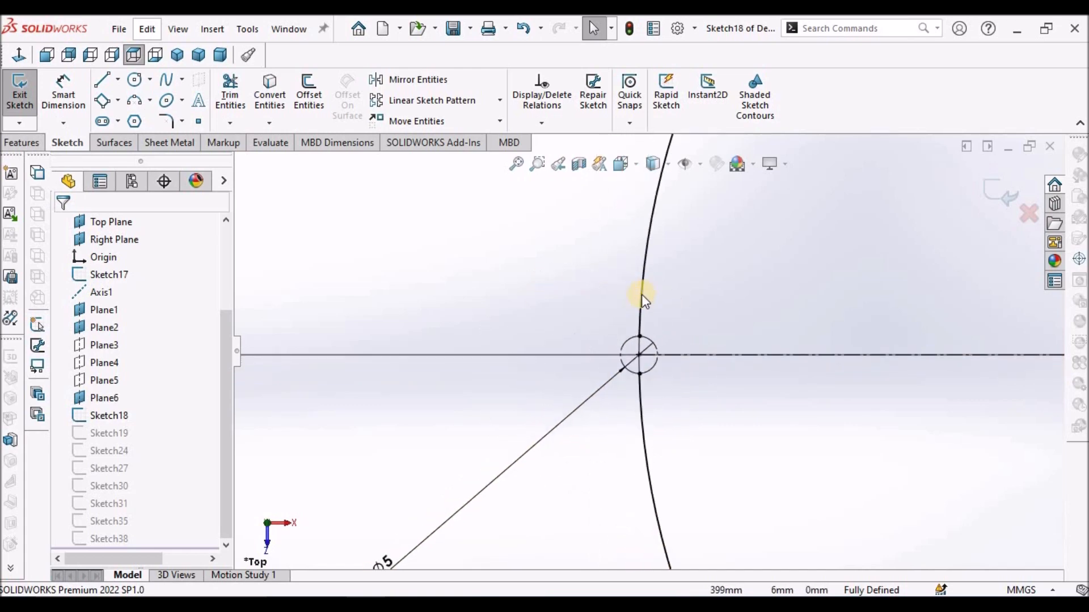
scroll(638, 357, "down", 7)
left_click(991, 196)
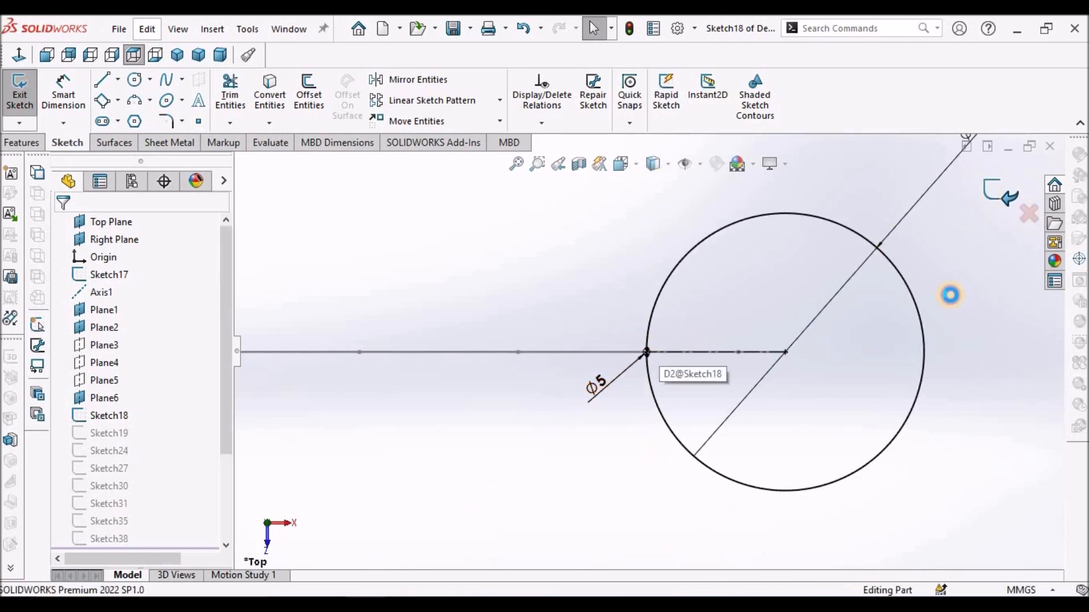
- Start a sheet metal Lofted Bend and select the Top Plane profile Sketch18 and the adjacent circular profile Sketch19
middle_click_drag(709, 300, 761, 353)
middle_click_drag(695, 299, 526, 170)
left_click(516, 164)
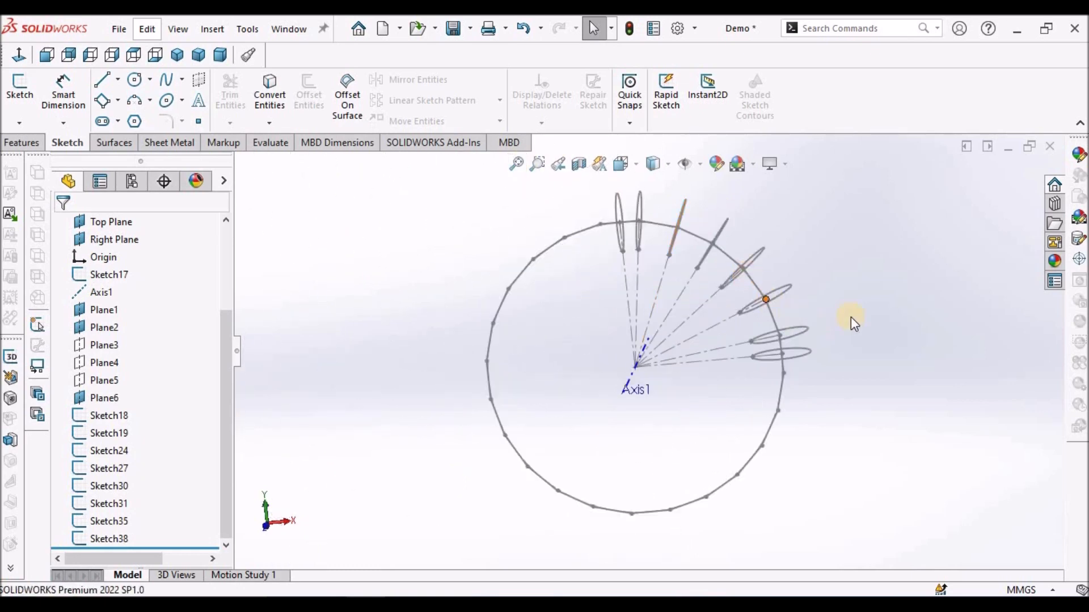
scroll(812, 315, "down", 5)
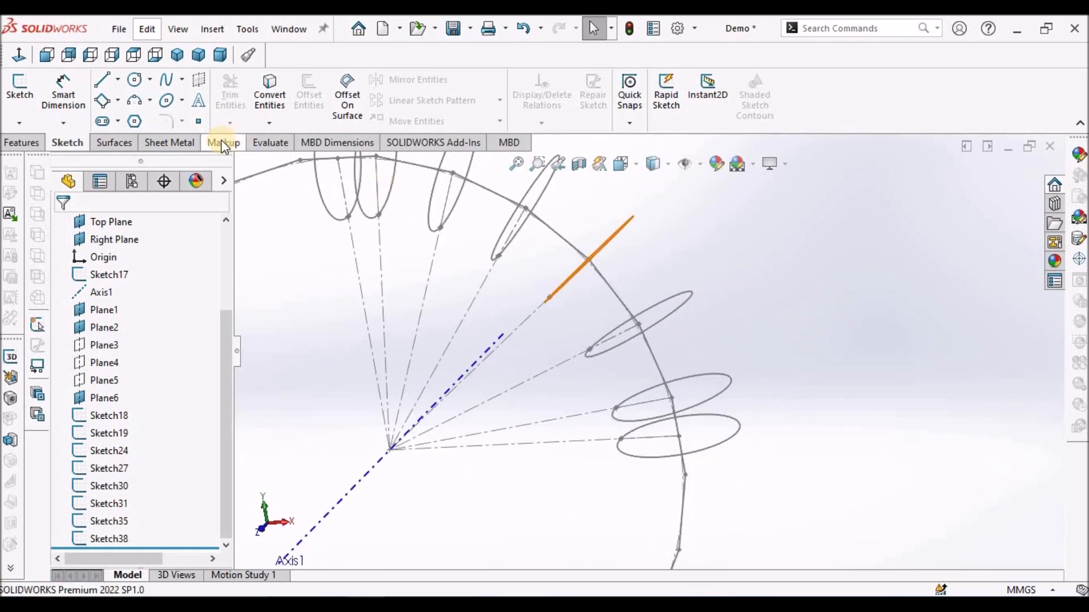
left_click(180, 142)
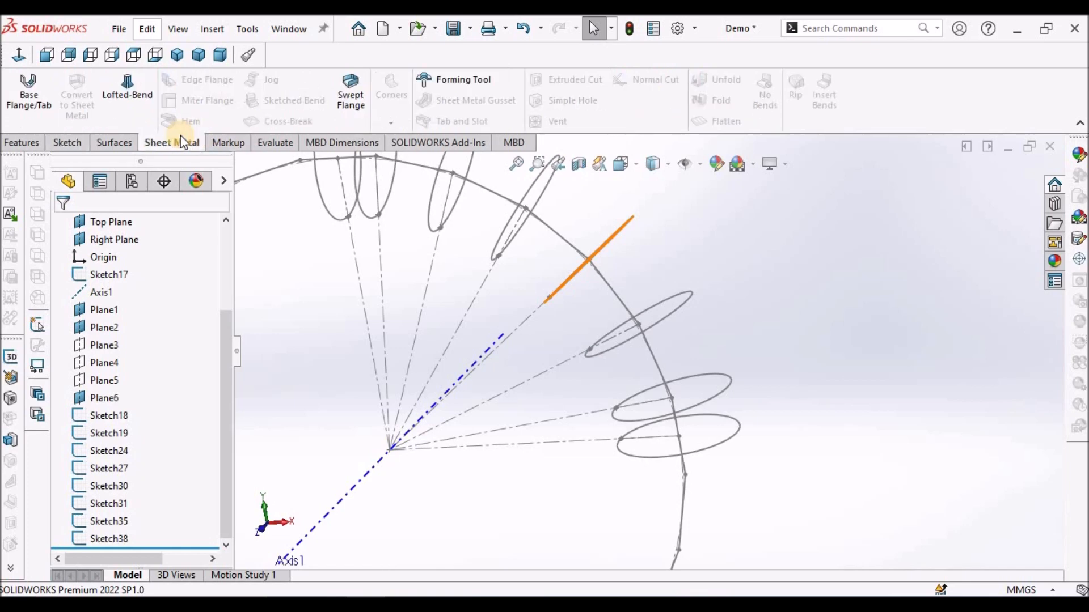
scroll(769, 328, "up", 2)
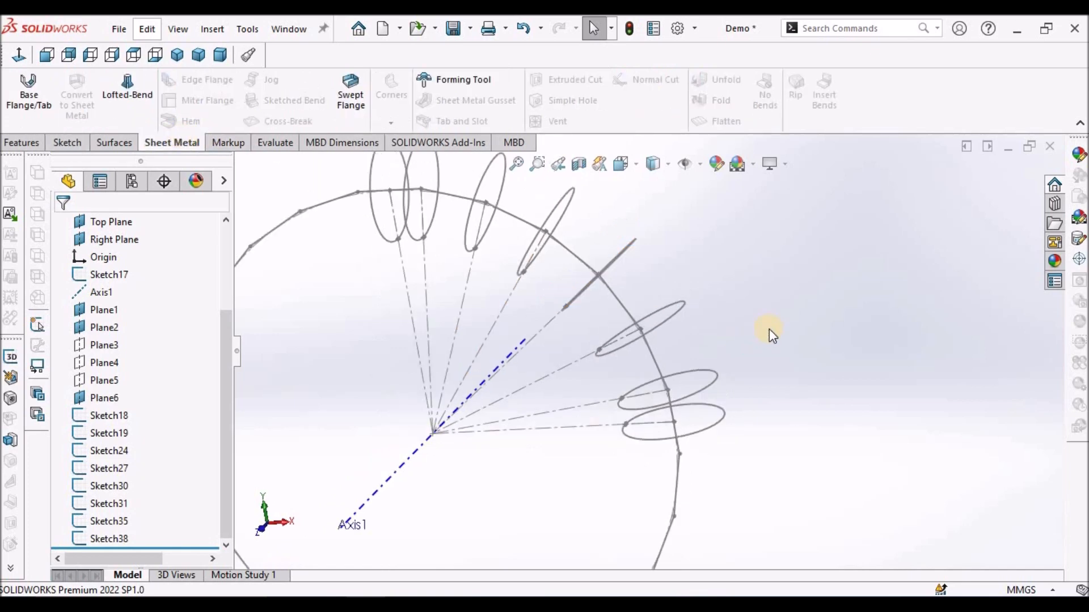
scroll(769, 329, "up", 3)
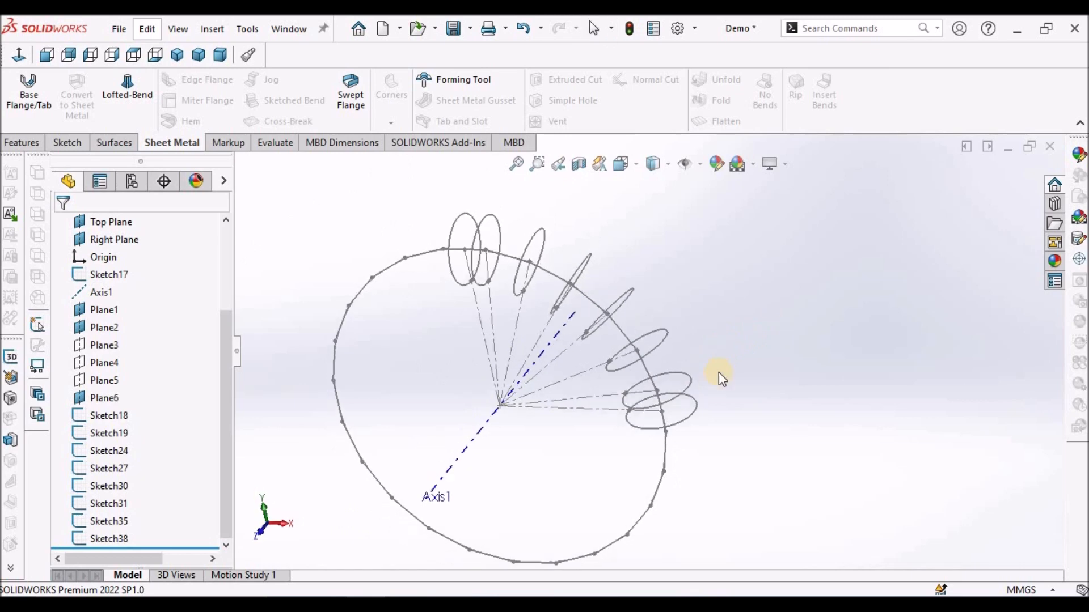
left_click(126, 89)
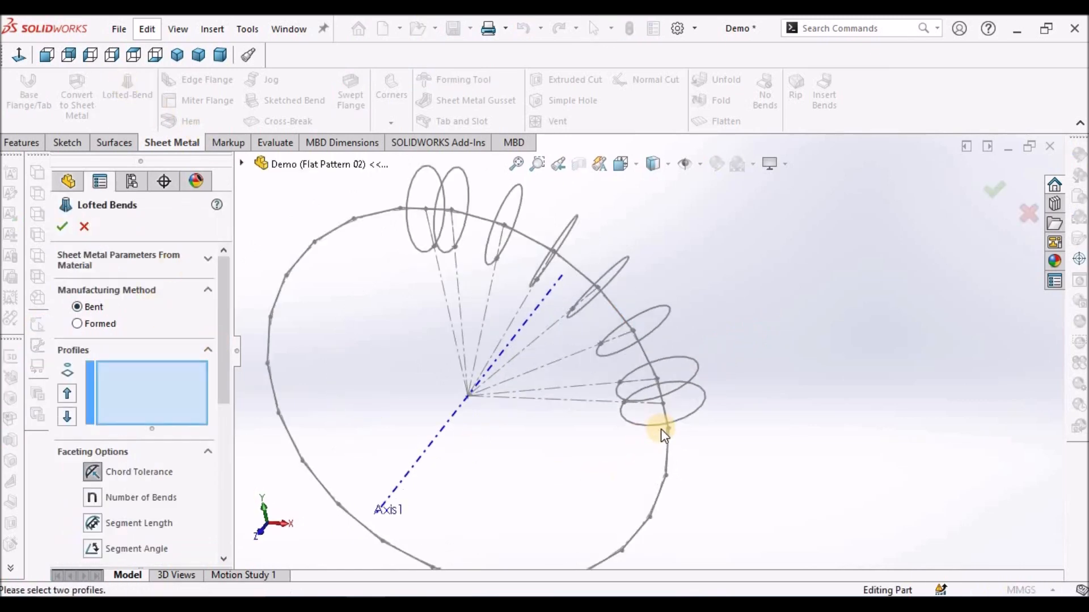
scroll(661, 429, "down", 3)
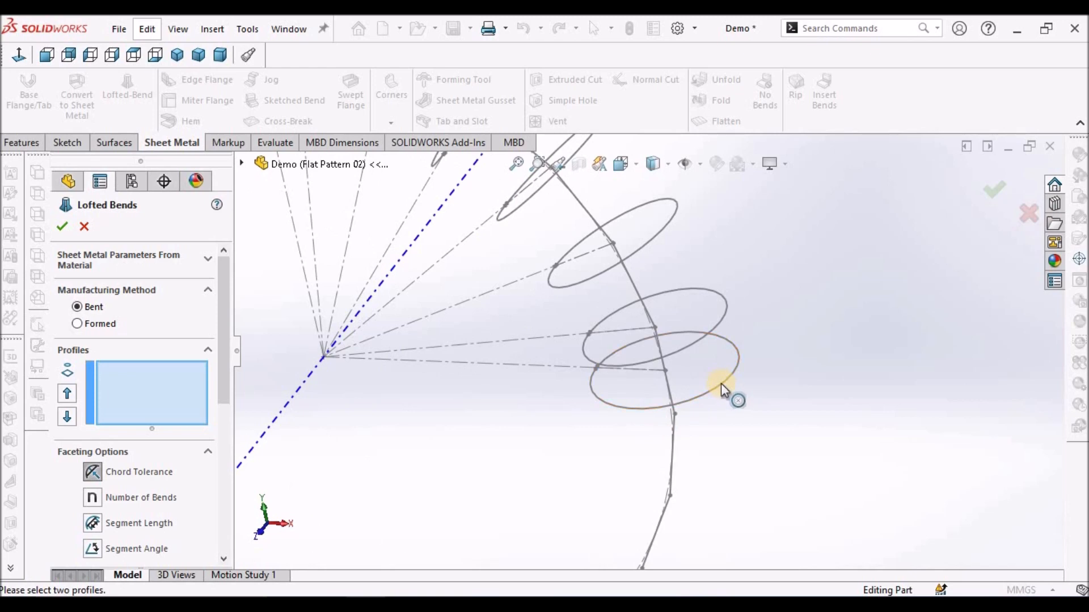
left_click(720, 383)
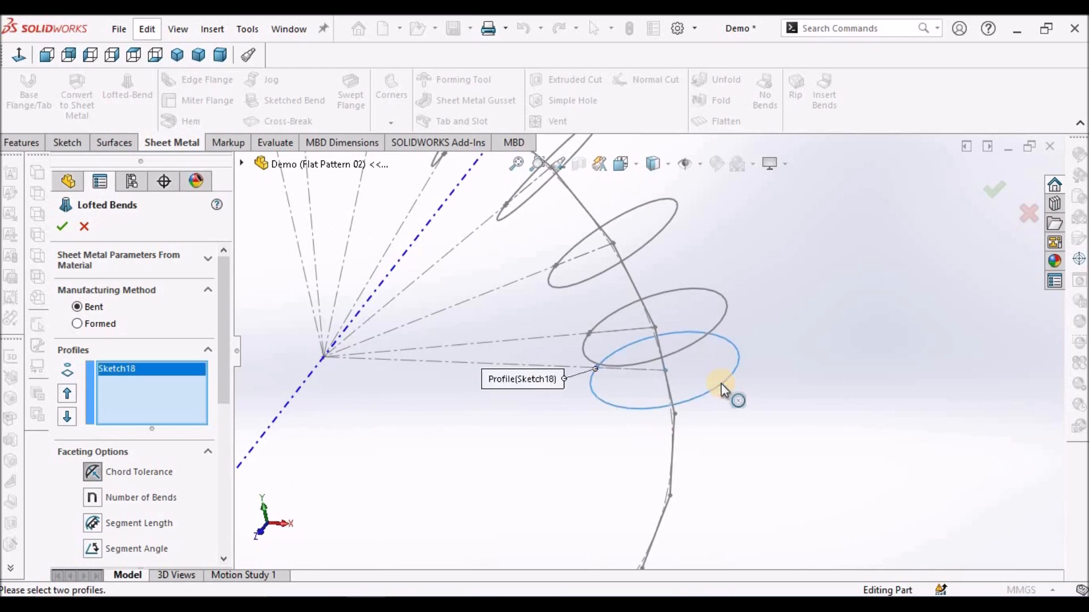
left_click(723, 322)
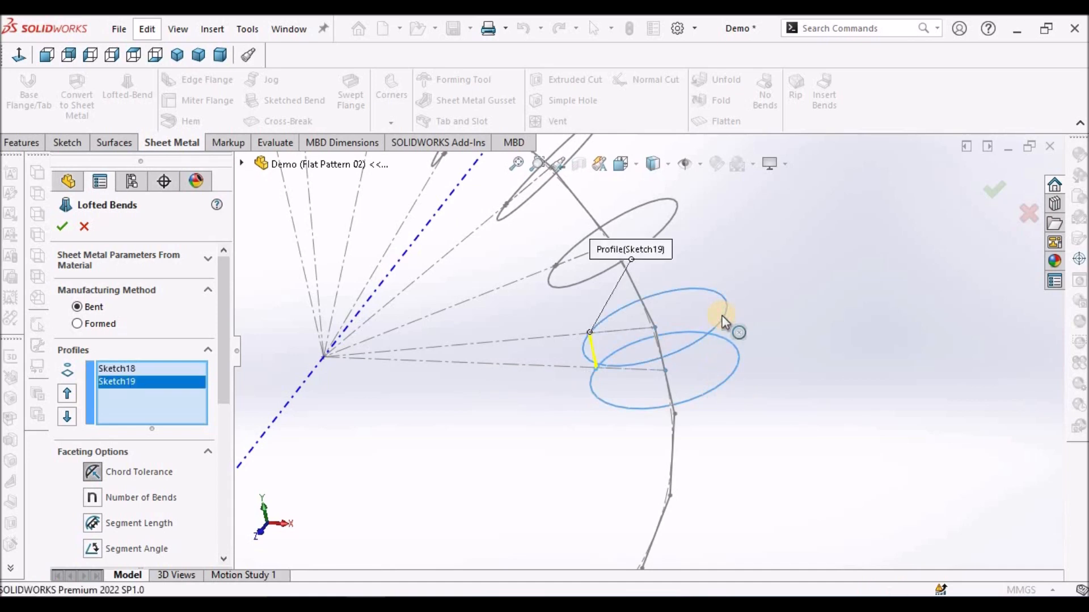
scroll(636, 341, "down", 5)
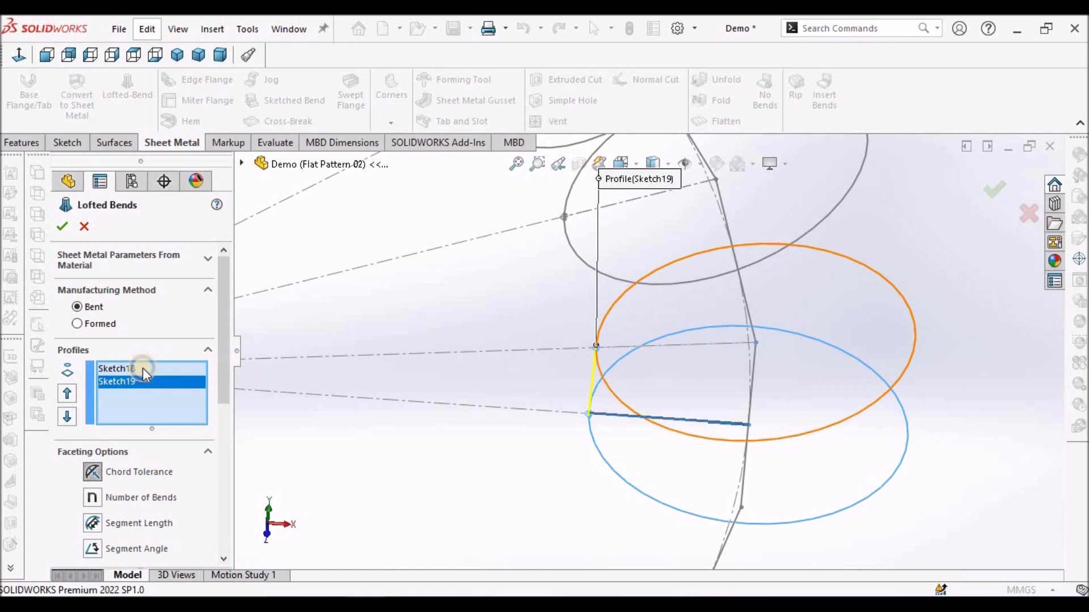
right_click(156, 365)
left_click(187, 379)
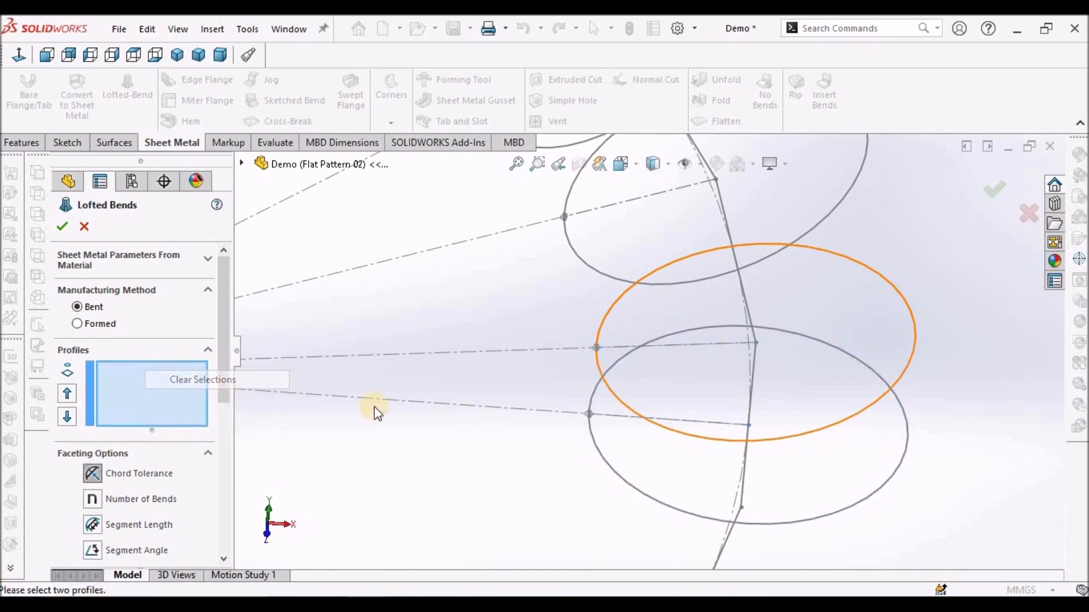
left_click(609, 462)
left_click(609, 392)
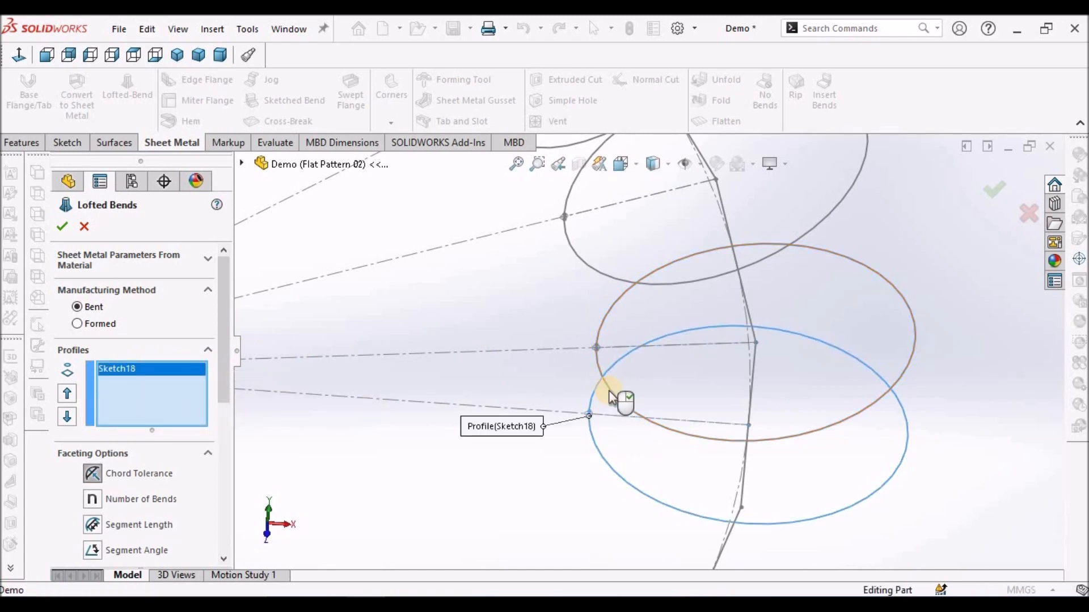
mouse_move(761, 486)
middle_mouse_down()
mouse_move(758, 454)
mouse_move(719, 393)
middle_mouse_up()
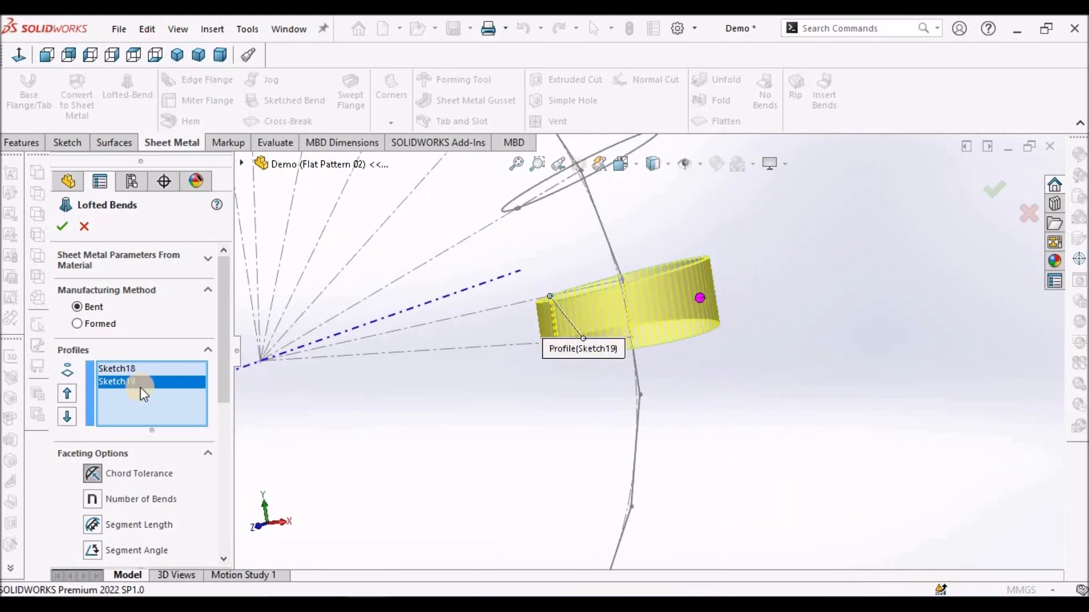
- Review the facet and sheet metal parameters and create the bent loft between the two profiles
scroll(230, 415, "down", 3)
scroll(230, 457, "up", 3)
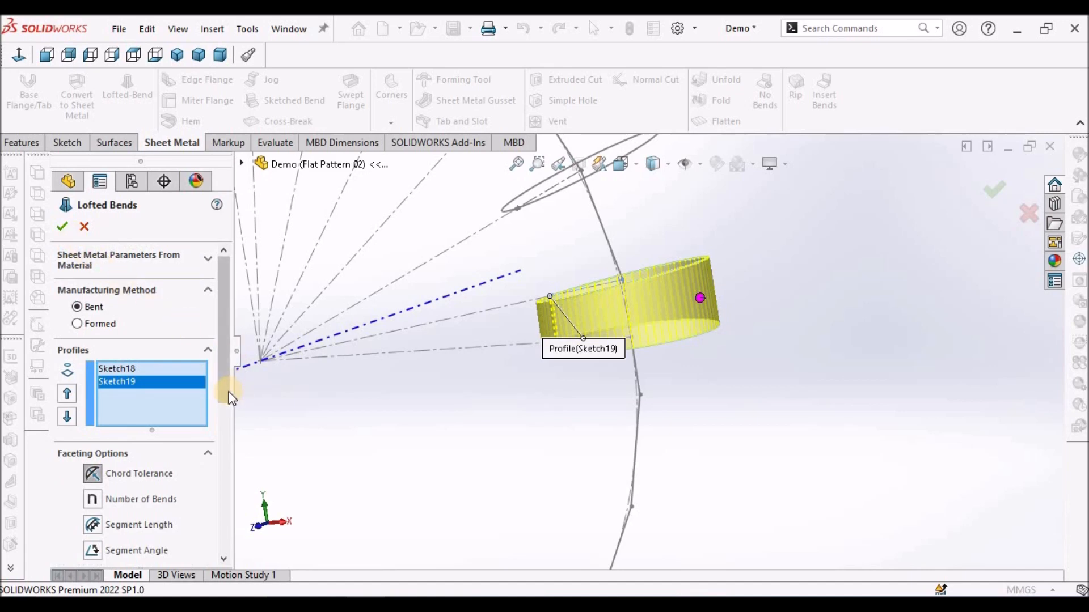
scroll(230, 408, "down", 4)
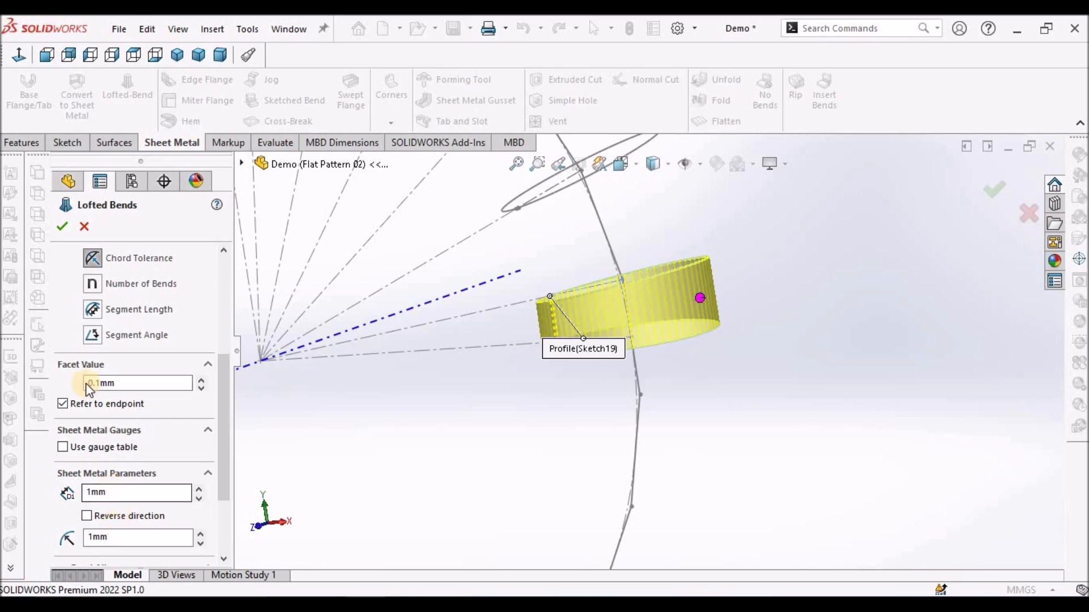
left_click(62, 226)
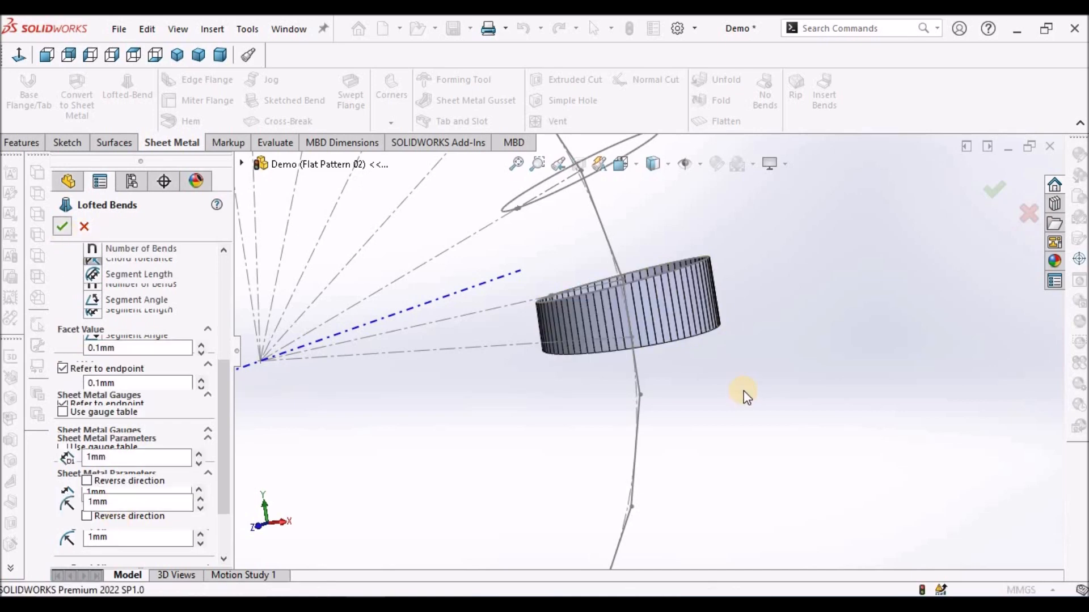
- Hide all planes, axes and sketches and inspect the lofted ring by itself
middle_click_drag(694, 397, 672, 266)
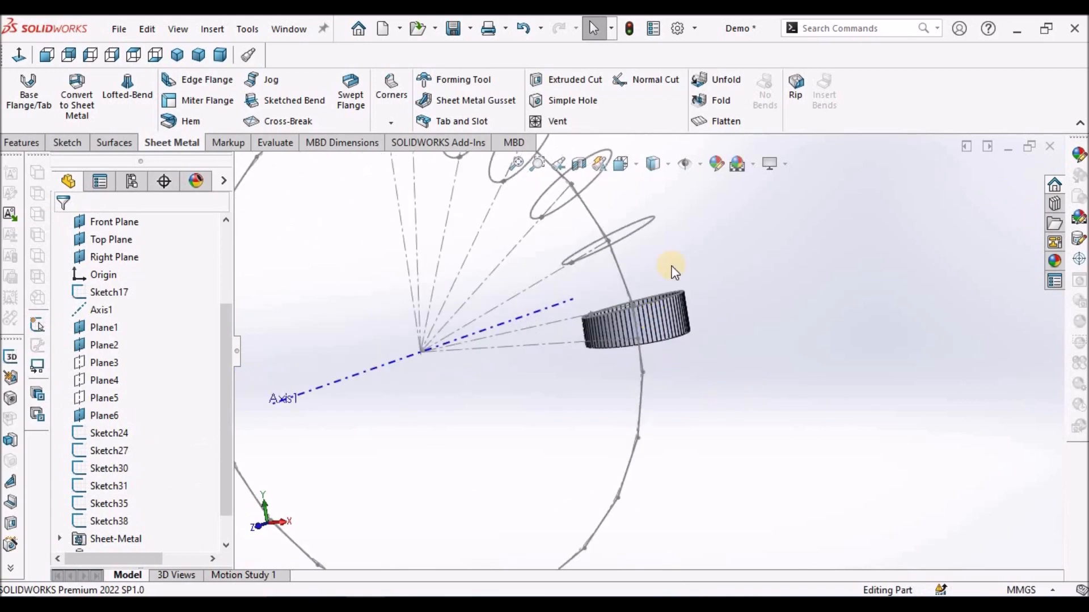
left_click(686, 167)
scroll(637, 318, "down", 5)
middle_click_drag(709, 370, 732, 436)
scroll(733, 437, "up", 5)
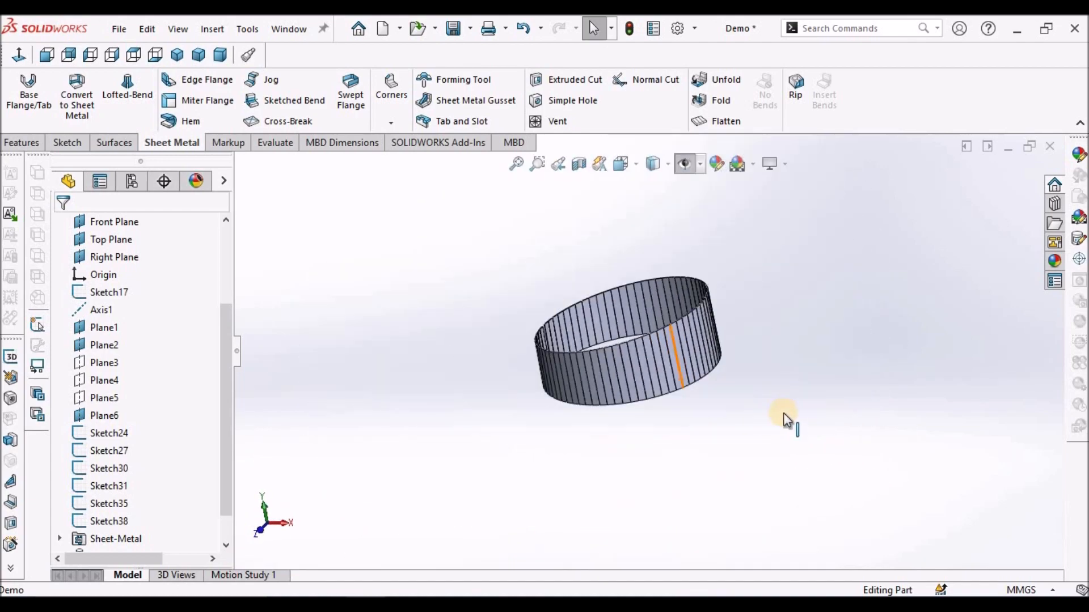
- View the ring in Shaded display without edges, then restore Shaded With Edges and inspect its bend lines and gap
left_click(658, 201)
scroll(704, 316, "down", 6)
mouse_move(650, 362)
middle_mouse_down()
mouse_move(602, 354)
mouse_move(625, 340)
mouse_move(768, 316)
mouse_move(703, 371)
middle_mouse_up()
key("f")
left_click(653, 163)
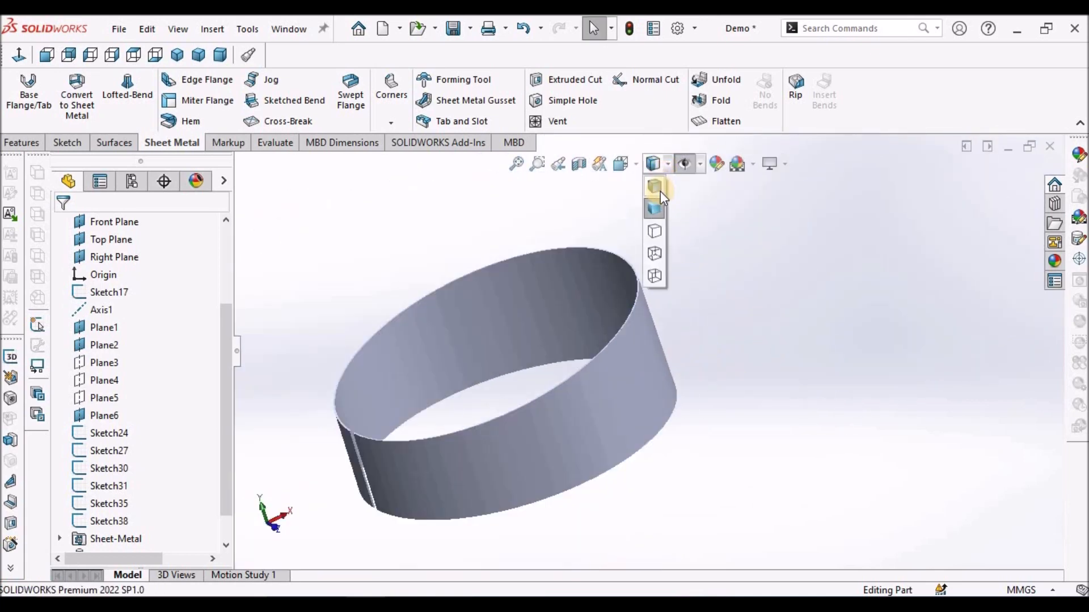
left_click(657, 183)
middle_click_drag(712, 255, 679, 372)
scroll(662, 378, "down", 4)
scroll(611, 328, "down", 2)
middle_click_drag(611, 326, 588, 365)
scroll(620, 372, "up", 5)
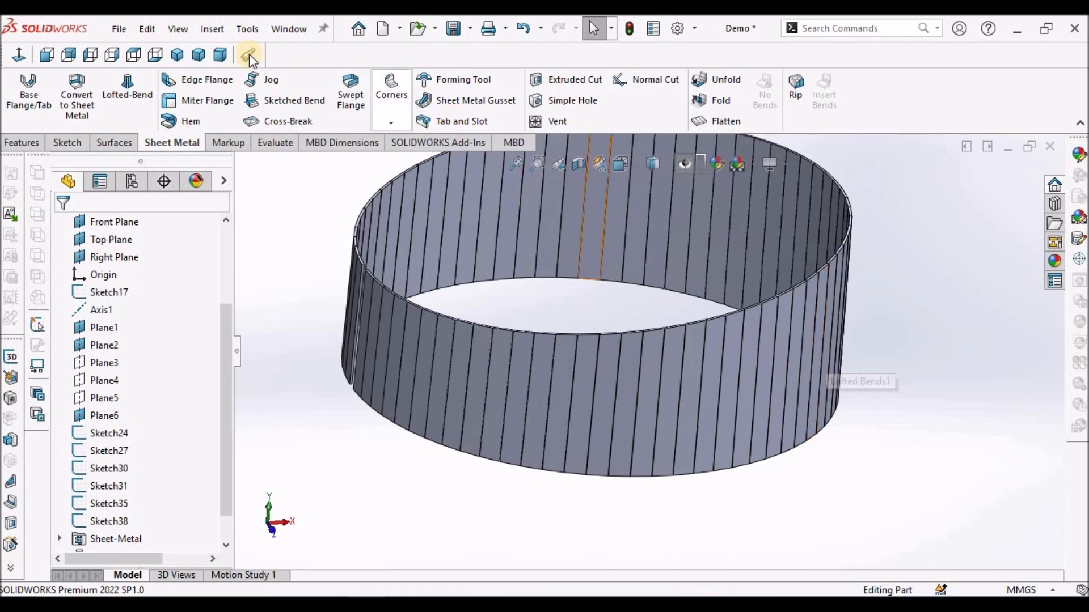
- Set a dimetric view, expand the lofted bend feature in the design tree and show the hidden sketches and axis again
left_click(220, 54)
key("f")
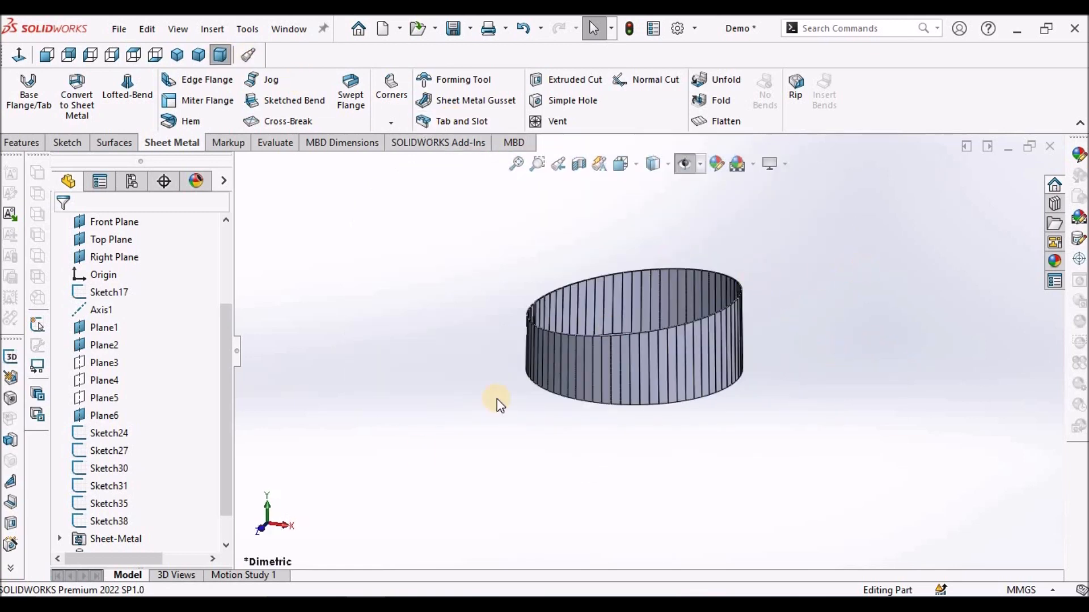
left_click_drag(229, 505, 229, 547)
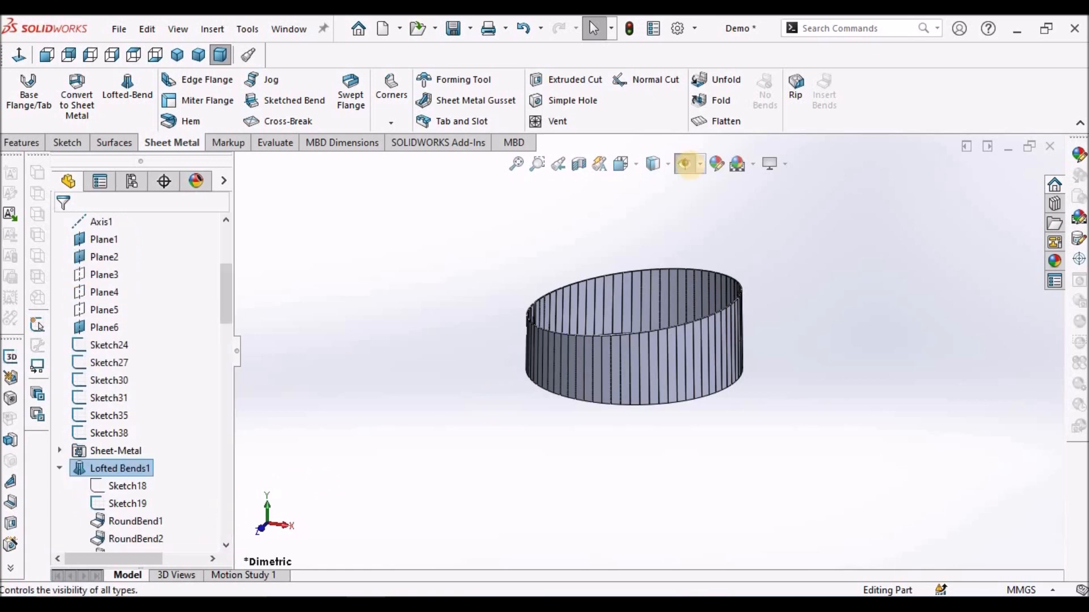
left_click(685, 164)
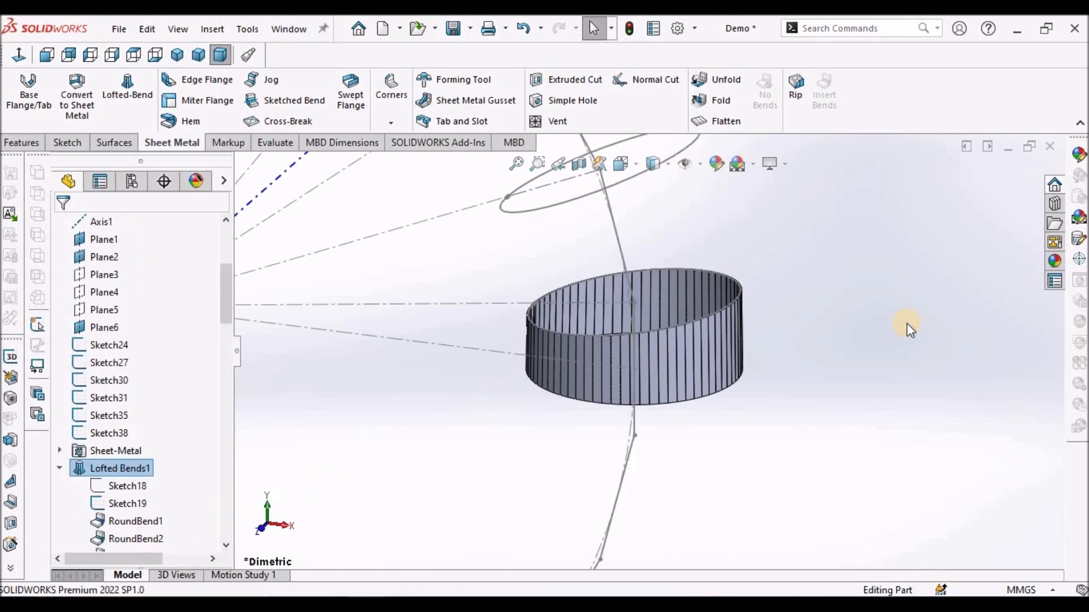
scroll(641, 323, "up", 2)
scroll(642, 322, "down", 3)
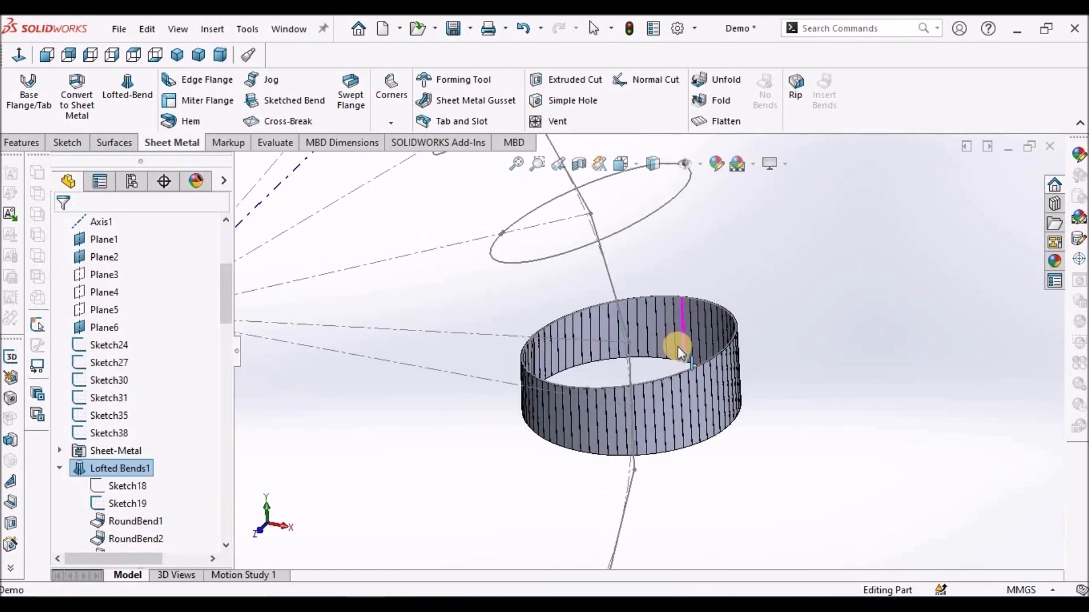
- Highlight the lofted bend's sketches Sketch18 and Sketch19 to examine which edges of the ring they define
left_click(126, 484)
left_click(118, 503)
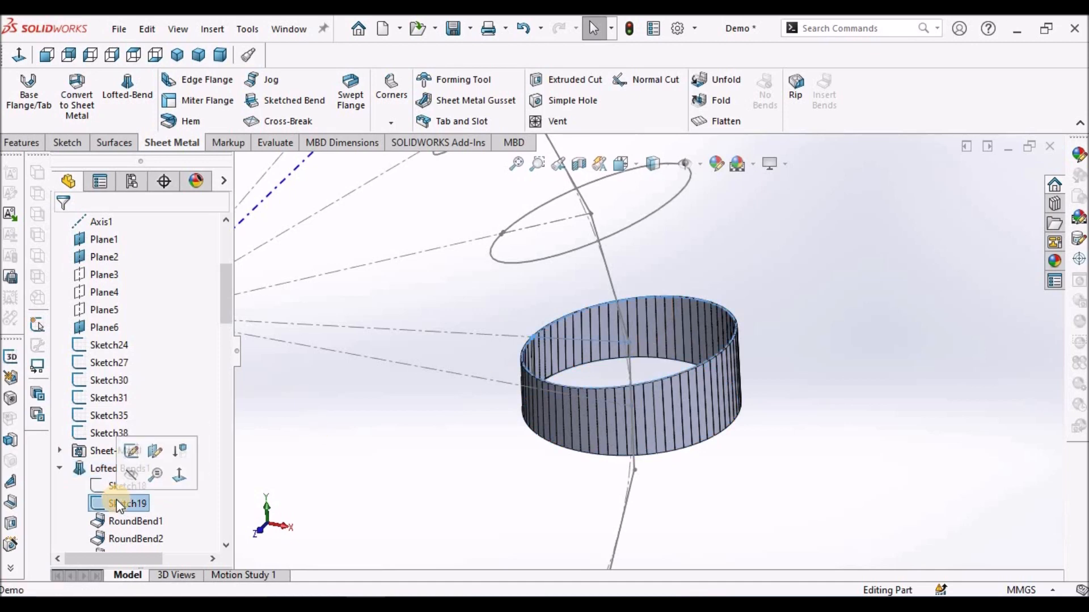
scroll(709, 352, "up", 2)
scroll(728, 346, "down", 3)
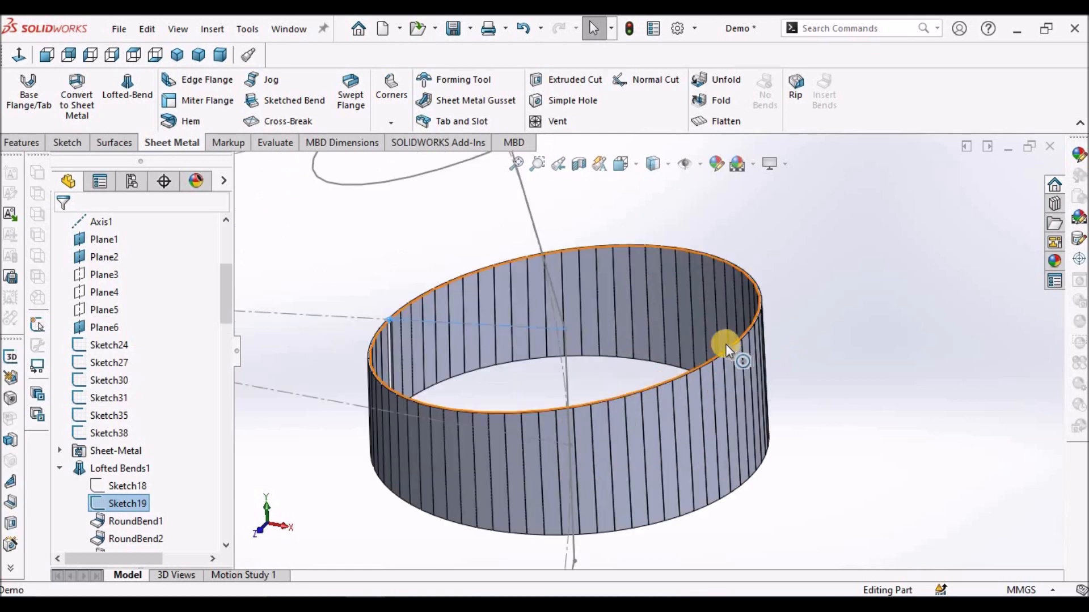
scroll(729, 346, "up", 3)
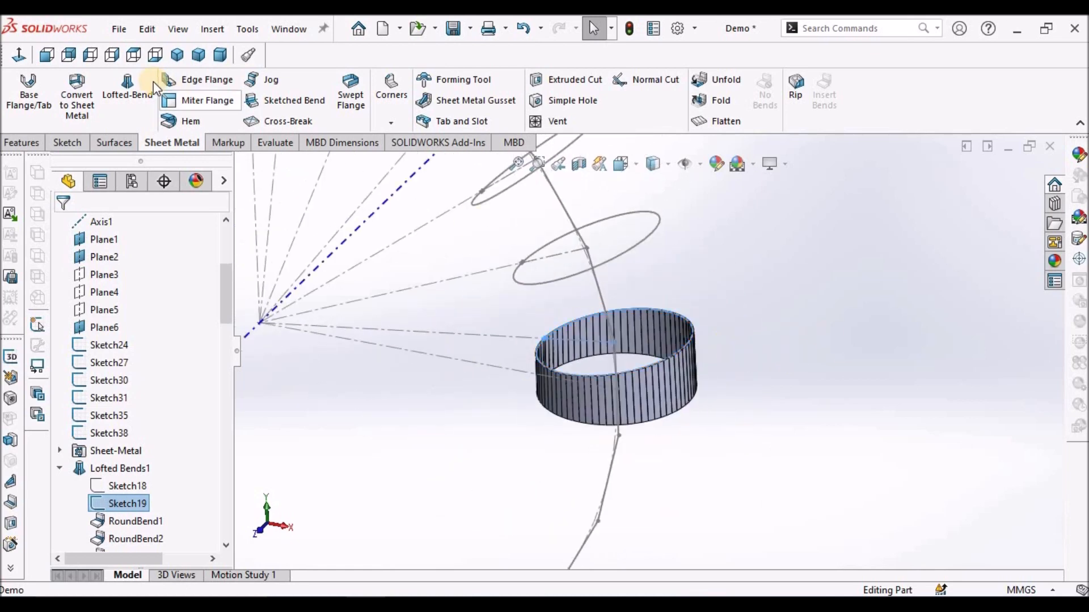
- Start a second Lofted Bend and expand the first lofted bend in the design tree to expose its profile sketches
left_click(127, 86)
left_click(643, 338)
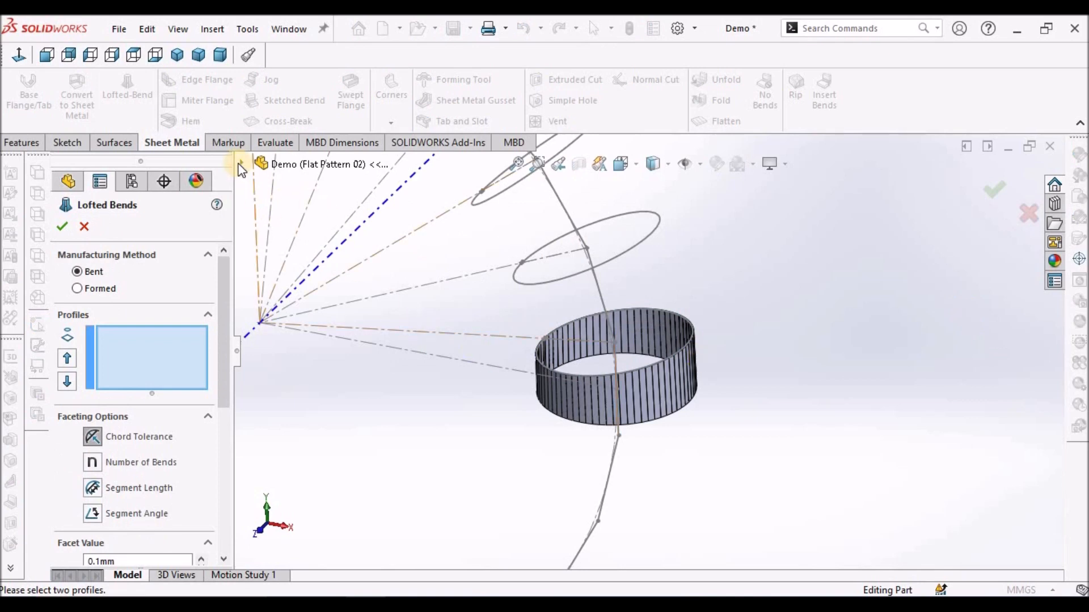
left_click(239, 164)
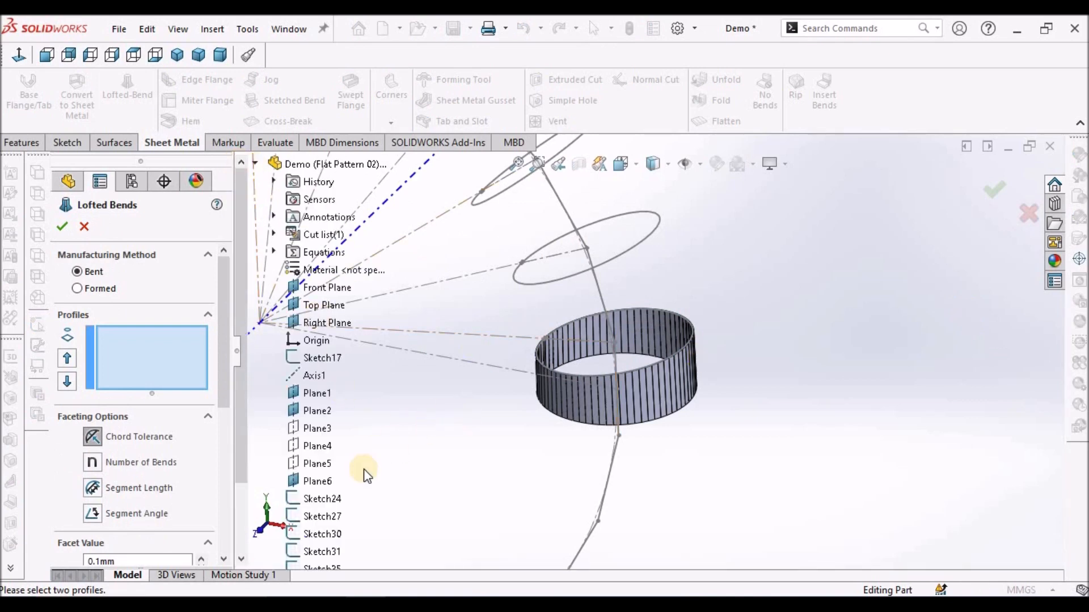
scroll(327, 505, "down", 2)
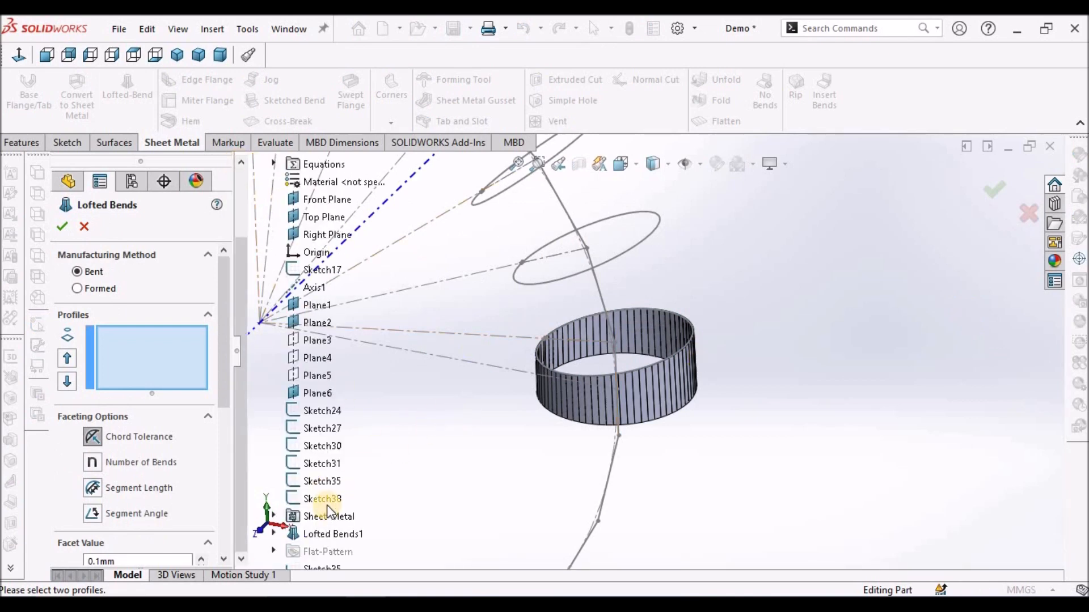
left_click(273, 535)
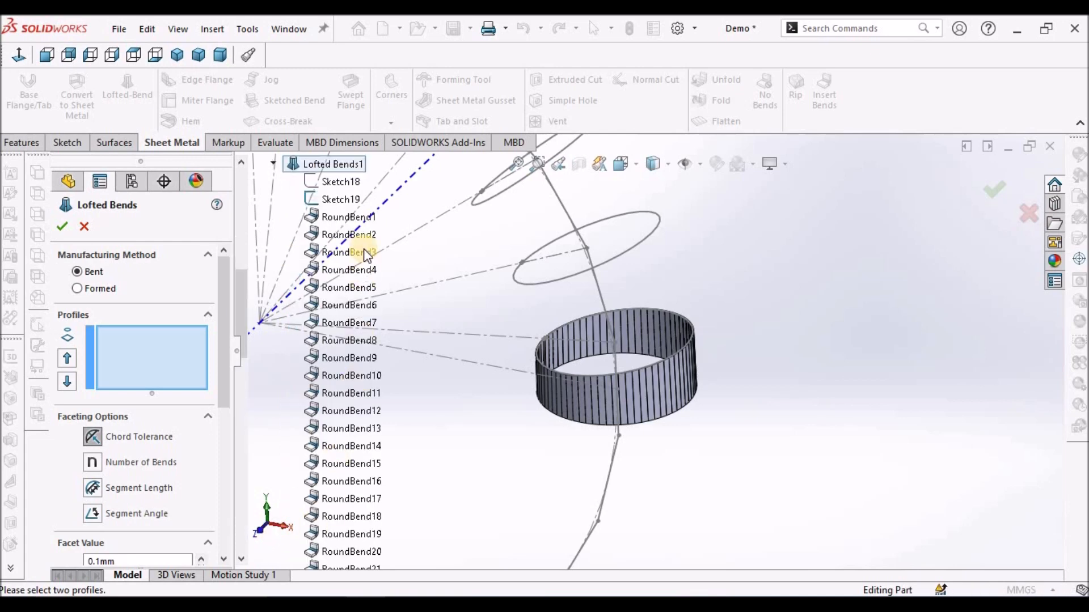
- Try Sketch18 and Sketch19 of the first lofted bend as the profiles of the new one
left_click(343, 183)
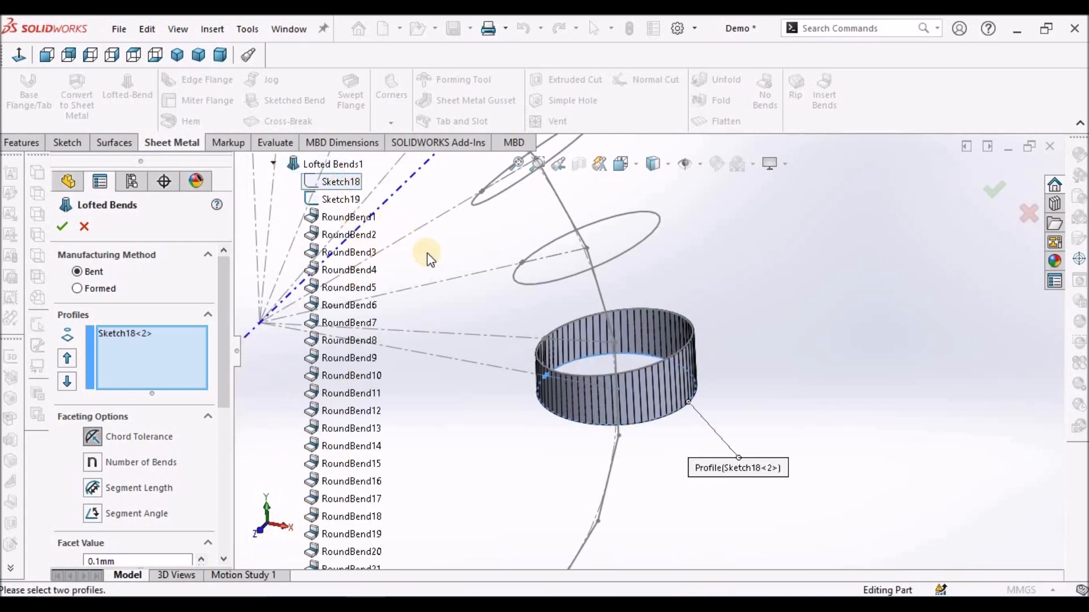
scroll(567, 365, "down", 3)
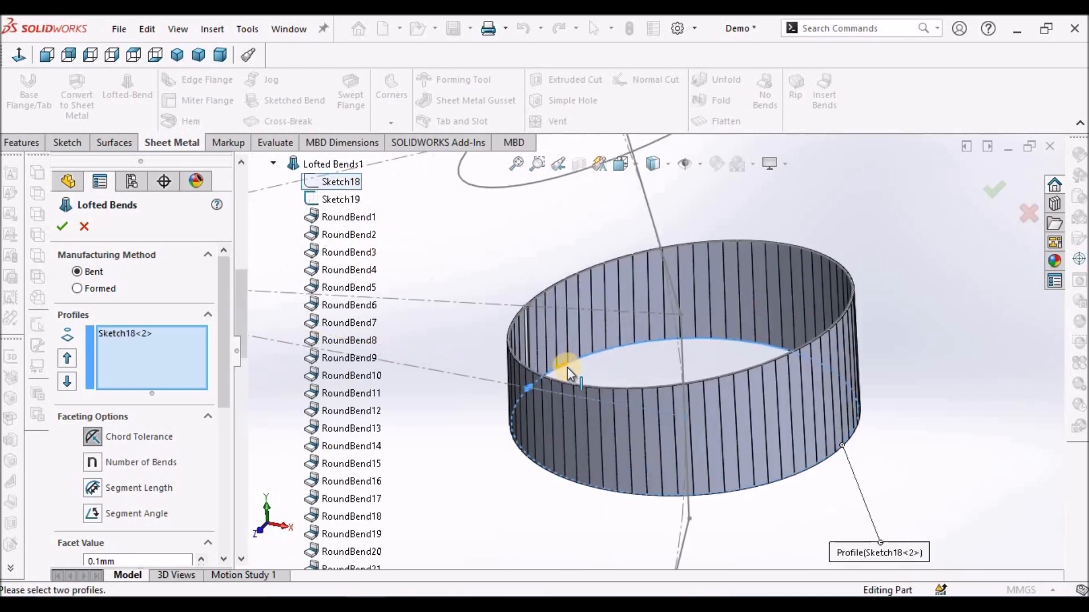
left_click(341, 199)
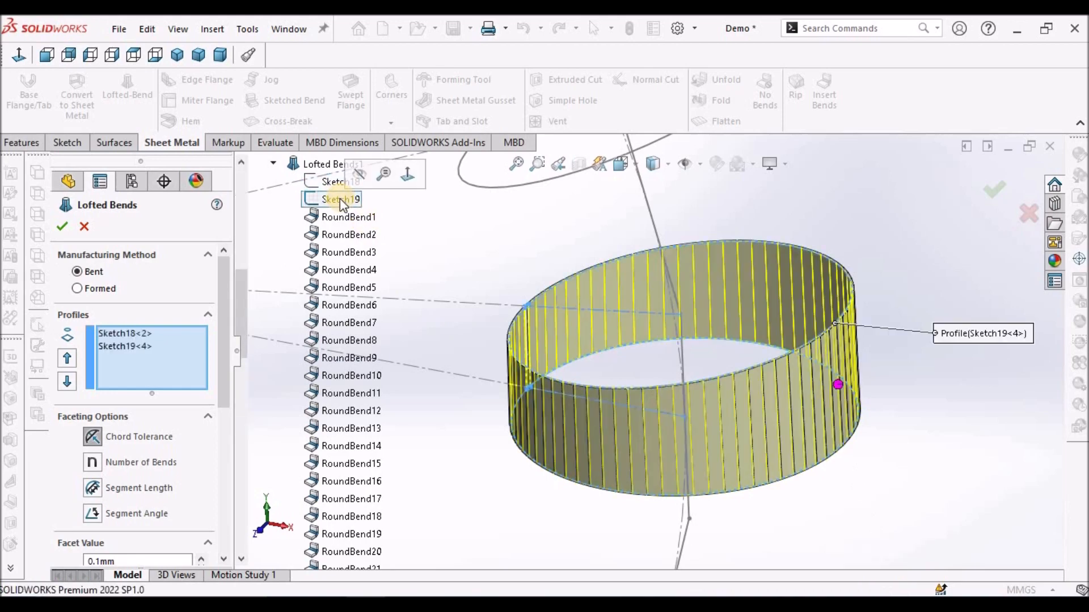
scroll(564, 331, "up", 1)
- Select the existing ring's upper profile Sketch19 and the adjacent circular Sketch24, and create the lofted bend between them
scroll(573, 338, "down", 3)
scroll(580, 343, "down", 2)
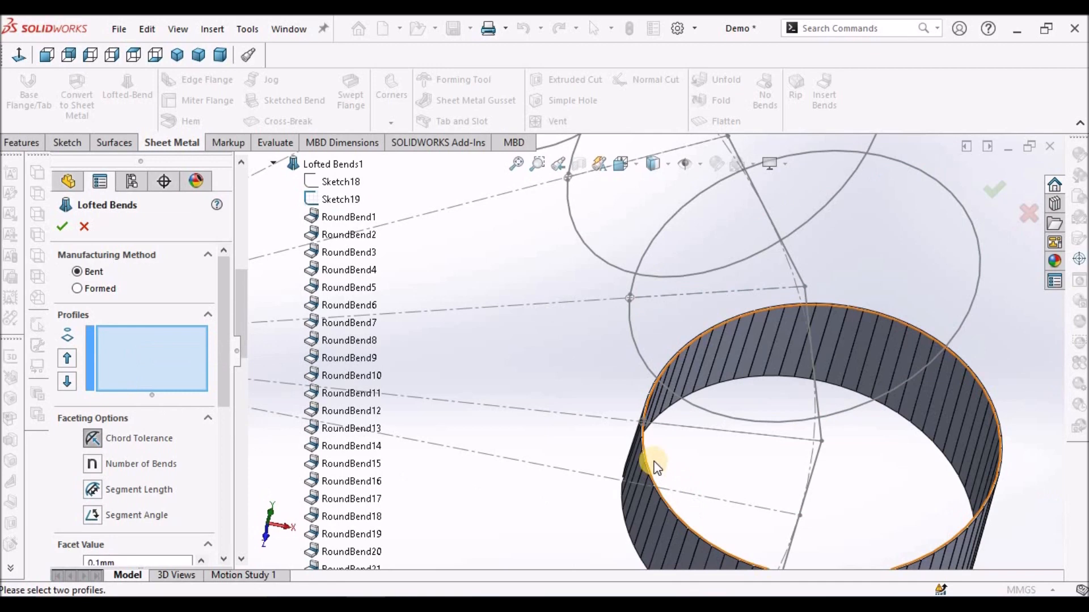
scroll(646, 451, "down", 2)
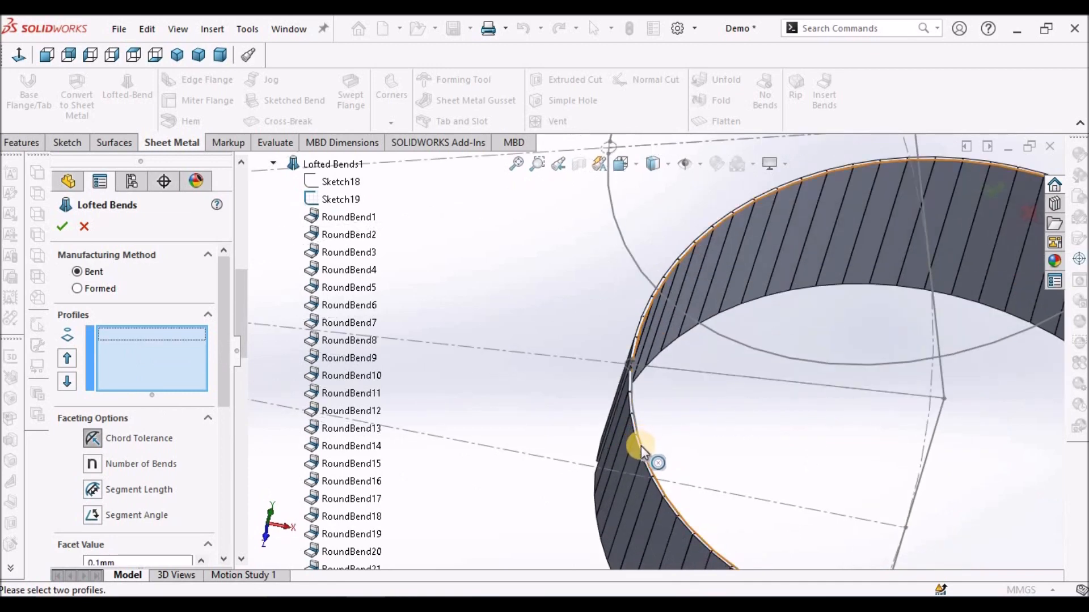
scroll(644, 447, "down", 3)
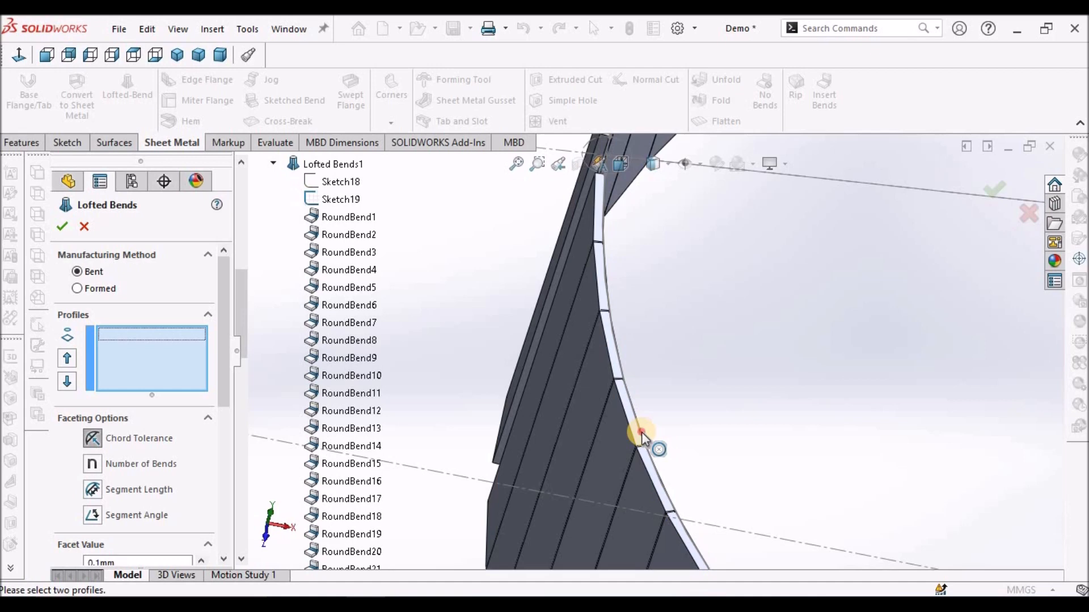
left_click(641, 432)
scroll(693, 431, "up", 3)
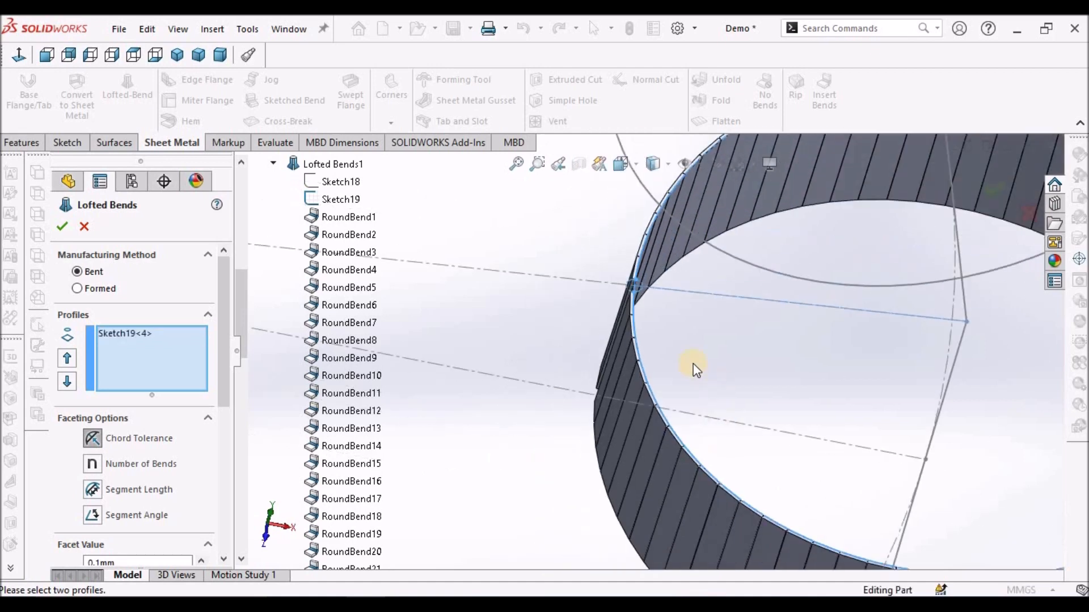
scroll(660, 258, "up", 3)
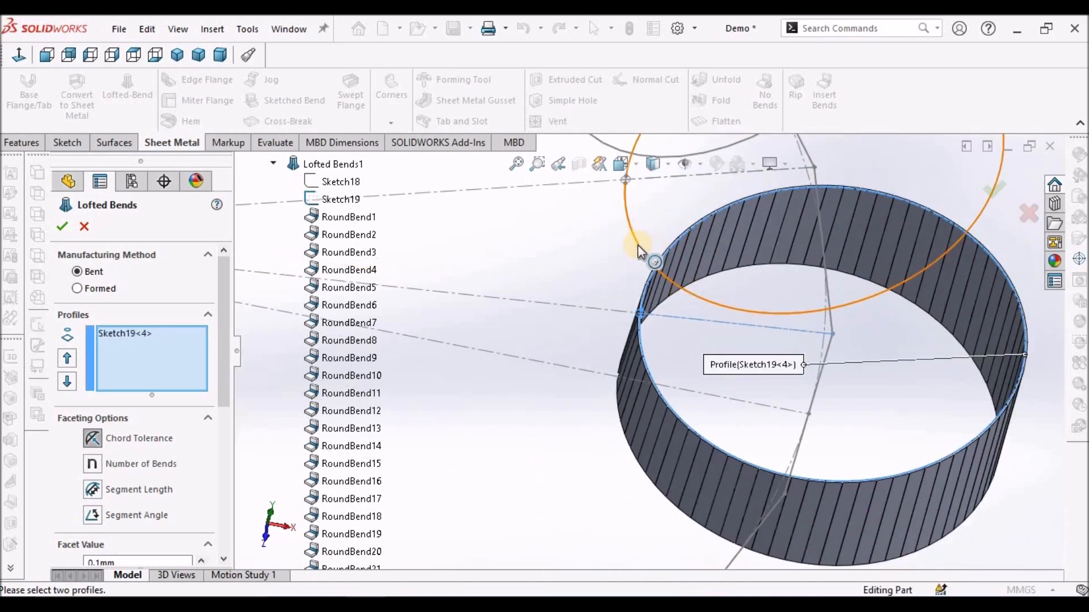
left_click(638, 244)
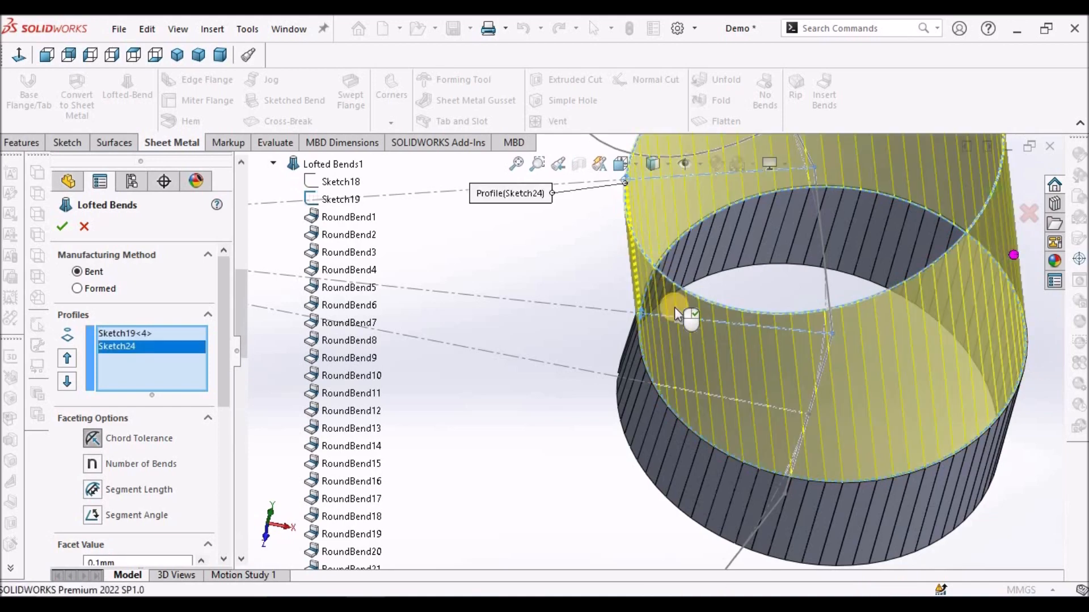
scroll(713, 360, "up", 3)
middle_click_drag(714, 360, 675, 300)
scroll(674, 301, "down", 8)
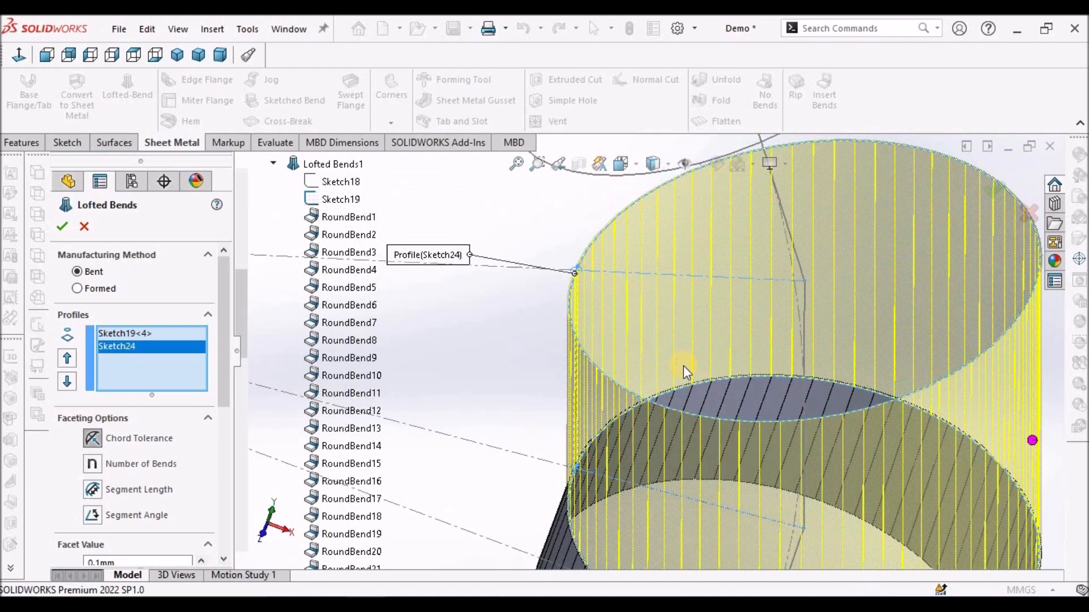
scroll(685, 372, "up", 5)
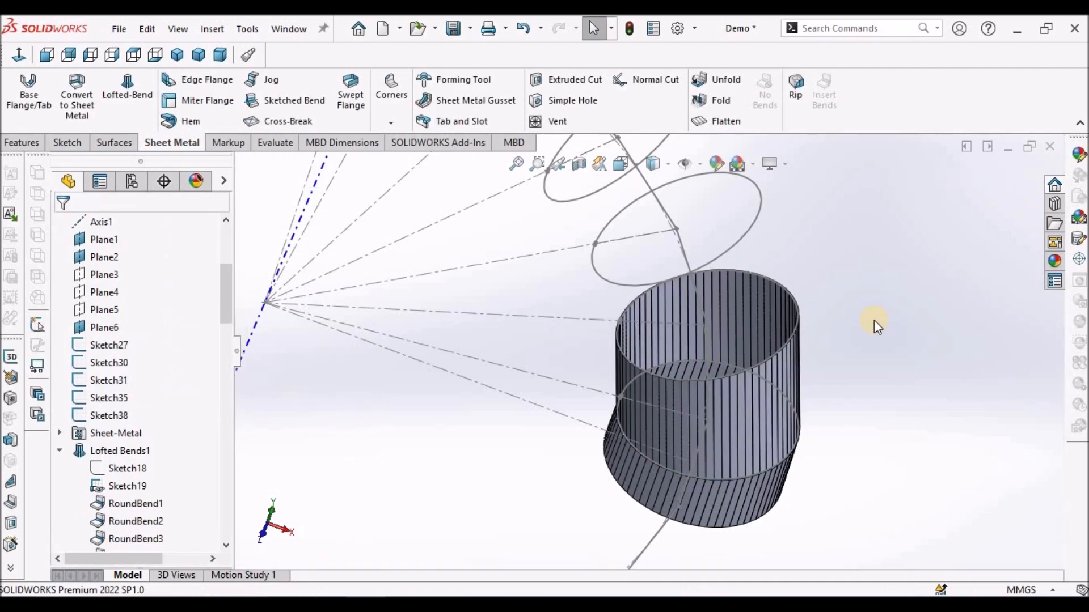
- Create a lofted bend between the upper ring's top profile Sketch24 and the adjacent circular profile Sketch27
scroll(839, 338, "up", 5)
scroll(624, 321, "down", 6)
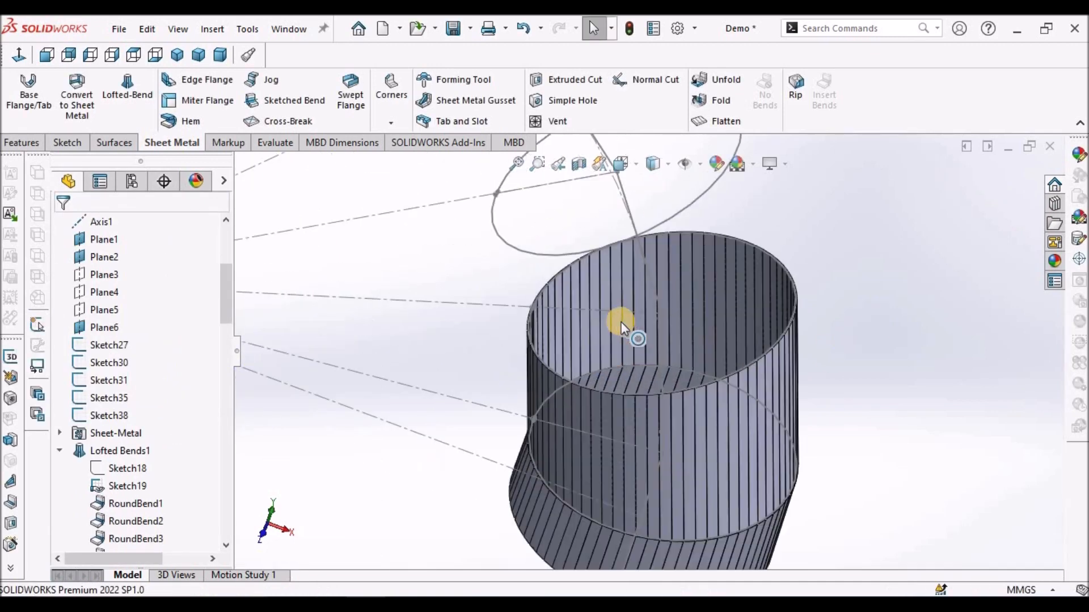
scroll(787, 364, "up", 3)
scroll(577, 331, "down", 3)
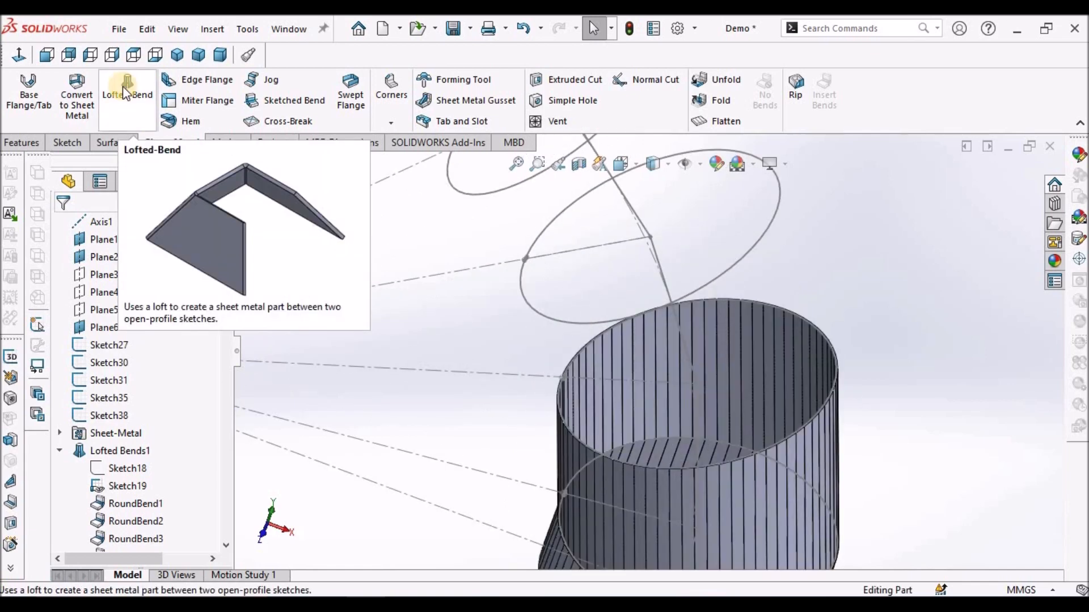
left_click(125, 90)
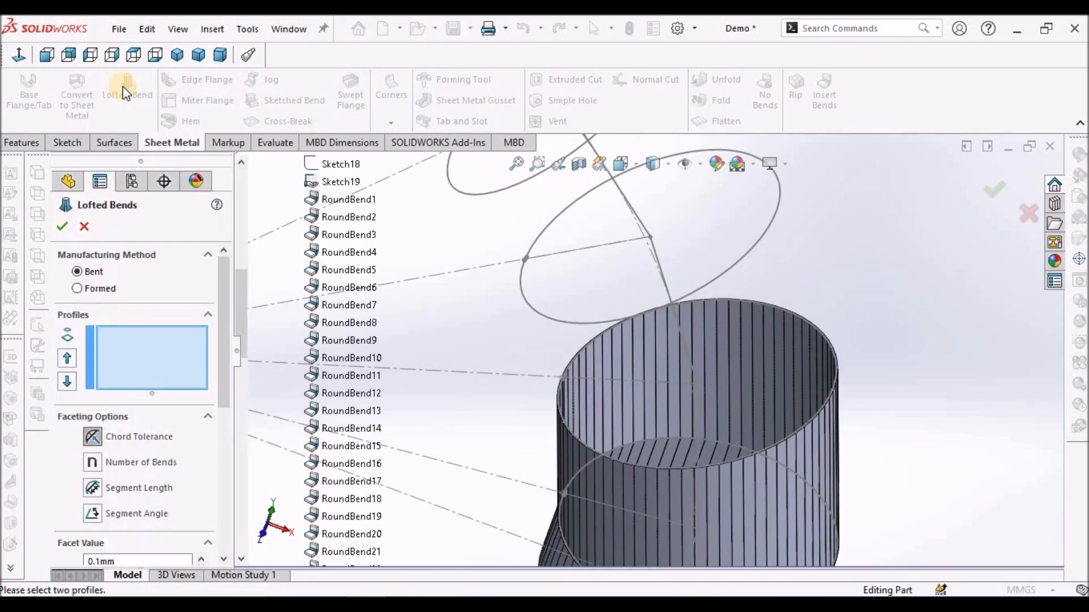
scroll(583, 359, "down", 3)
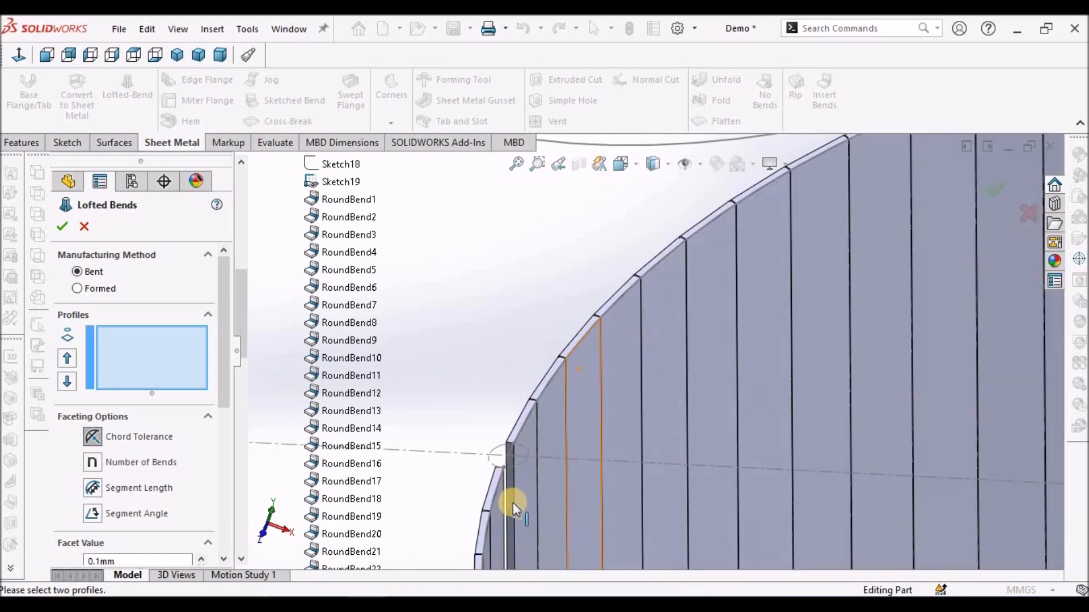
scroll(539, 465, "down", 1)
scroll(578, 431, "down", 1)
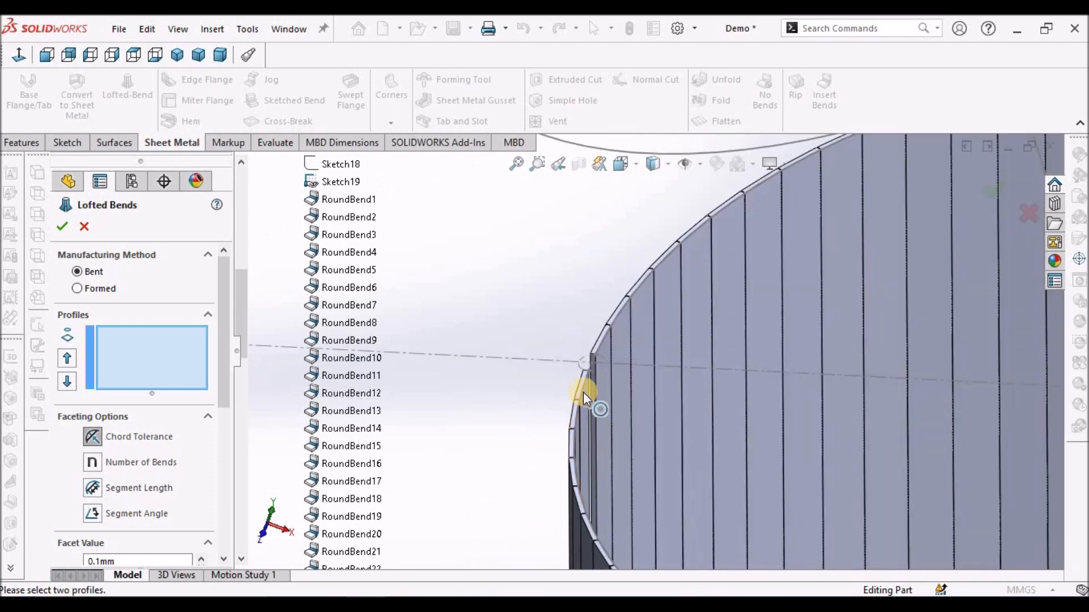
left_click(678, 399)
scroll(678, 399, "up", 5)
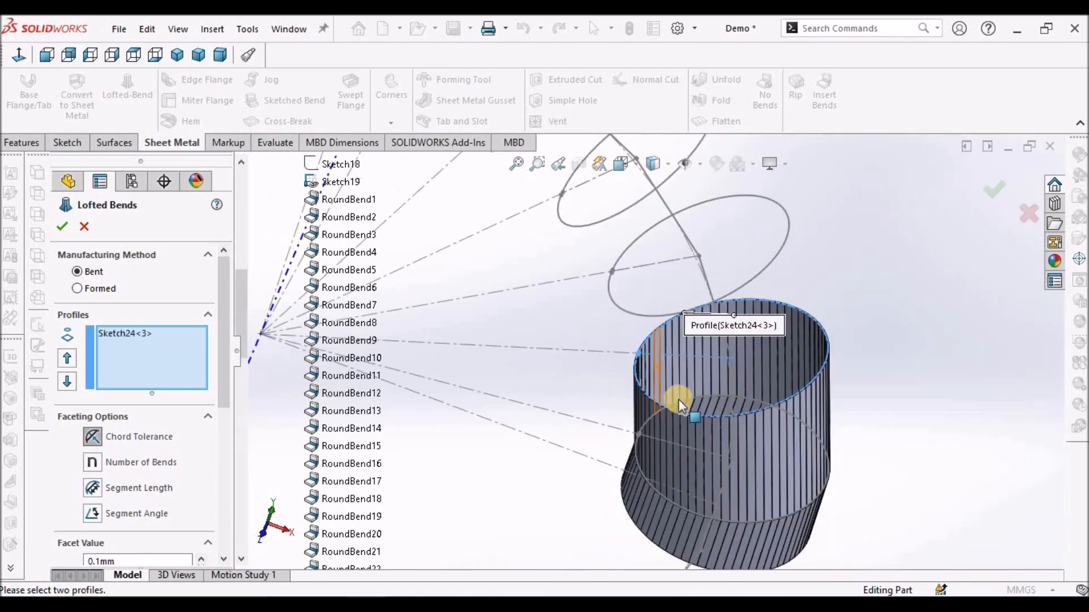
left_click(627, 318)
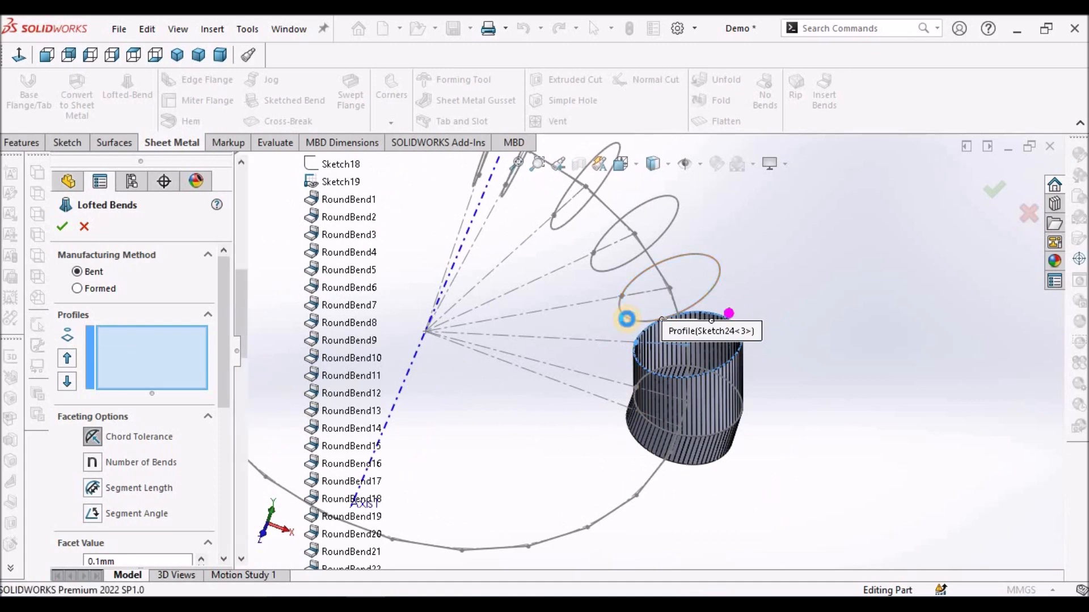
left_click(61, 226)
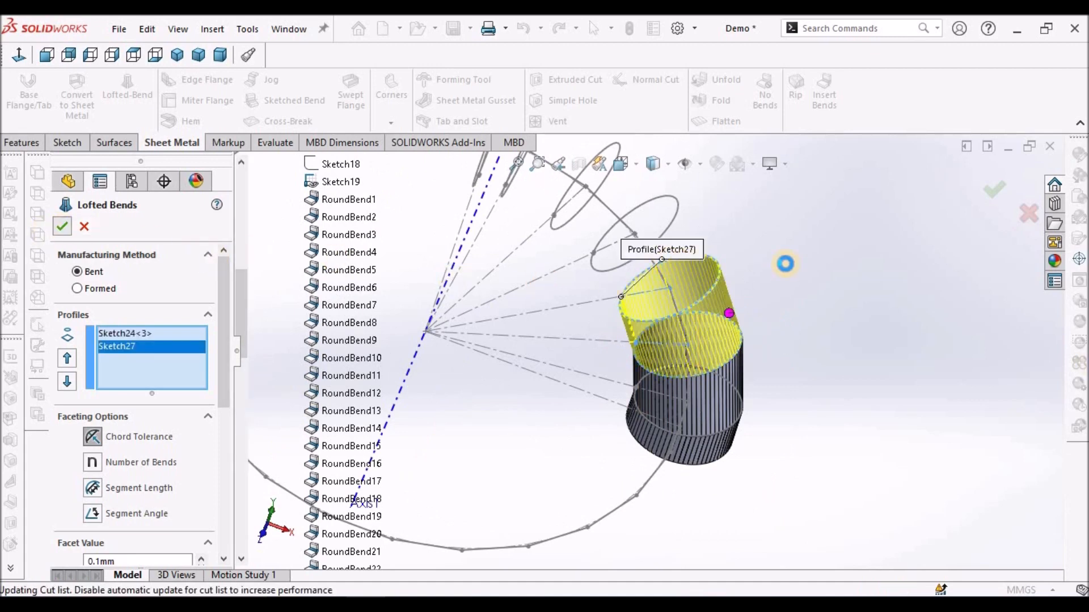
- Start another Lofted Bend with the newest ring's upper circular profile as its first profile
scroll(656, 297, "down", 5)
left_click(127, 91)
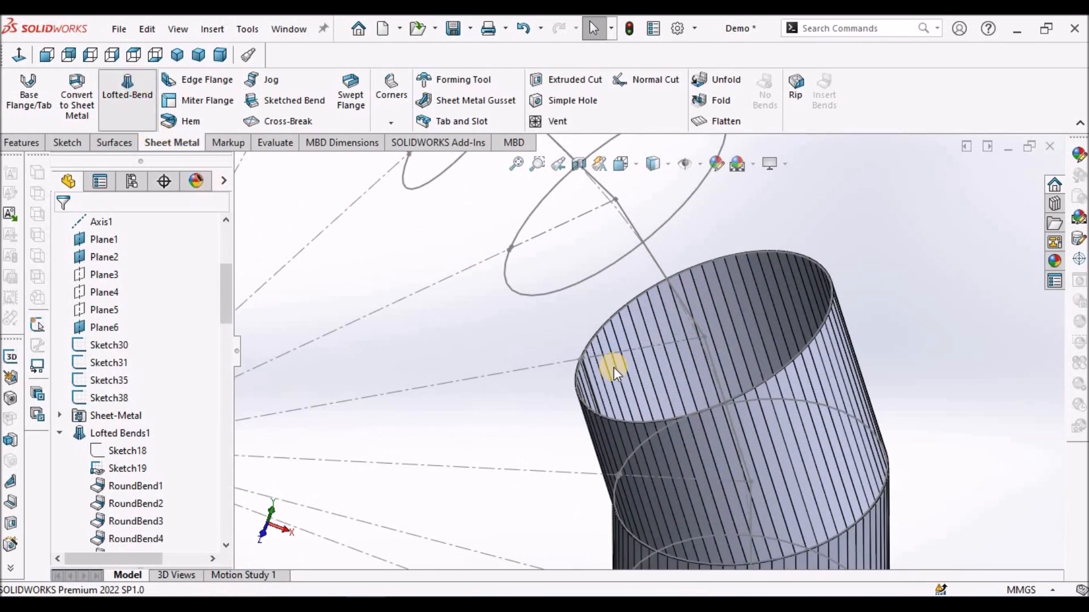
scroll(572, 360, "down", 4)
scroll(567, 358, "down", 2)
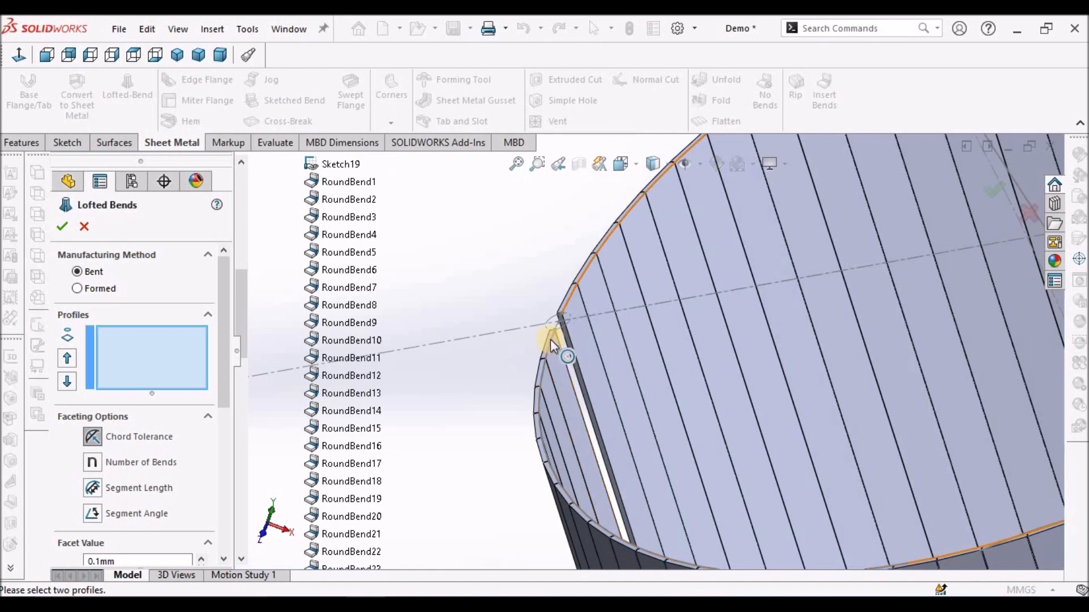
left_click(540, 400)
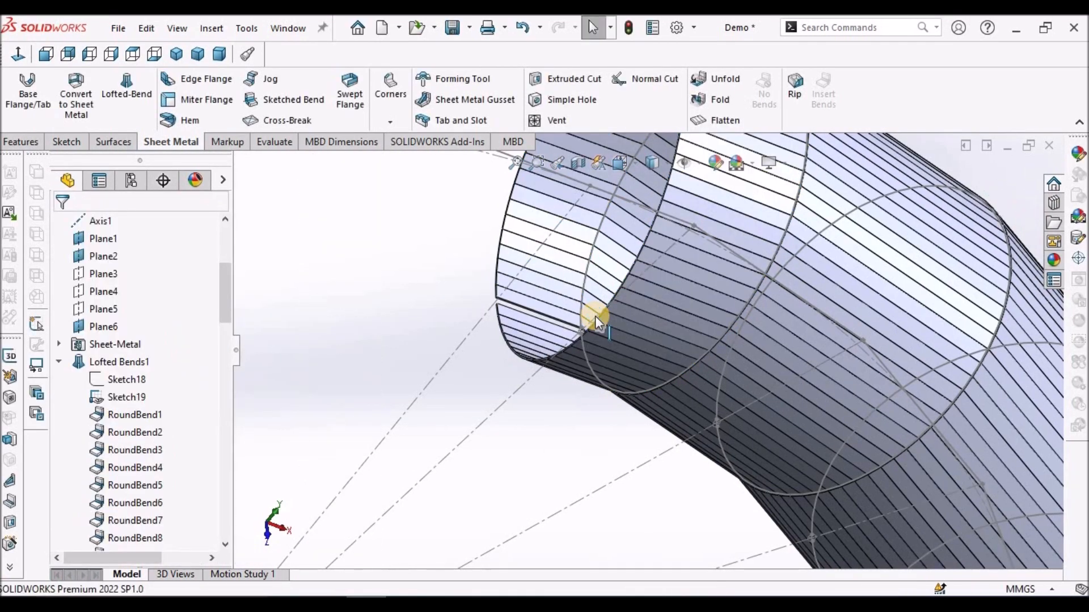
- Hide all sketches and reference geometry so only the segmented bend shows, and save the part
scroll(594, 315, "up", 12)
scroll(695, 389, "down", 2)
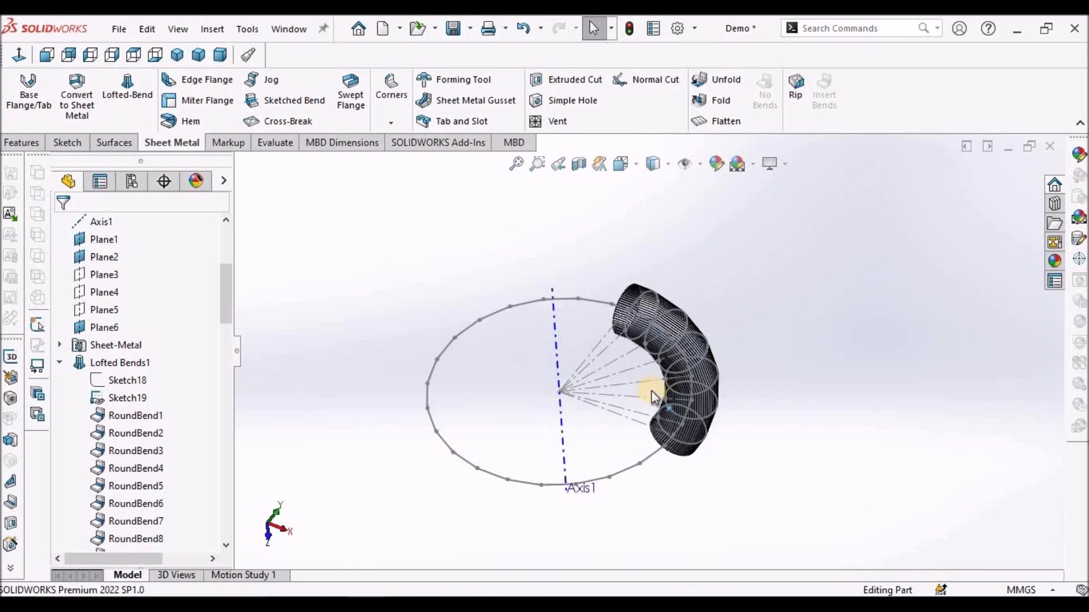
middle_click_drag(651, 390, 635, 219)
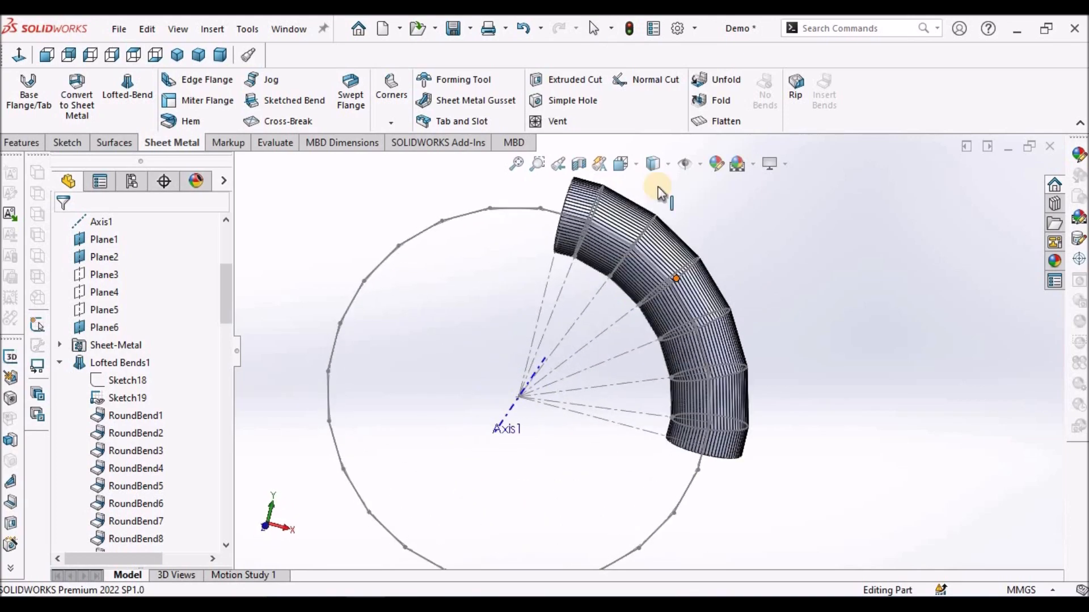
left_click(685, 166)
left_click(770, 299)
scroll(671, 310, "down", 5)
scroll(675, 312, "up", 4)
middle_click_drag(683, 316, 721, 448)
scroll(717, 436, "up", 1)
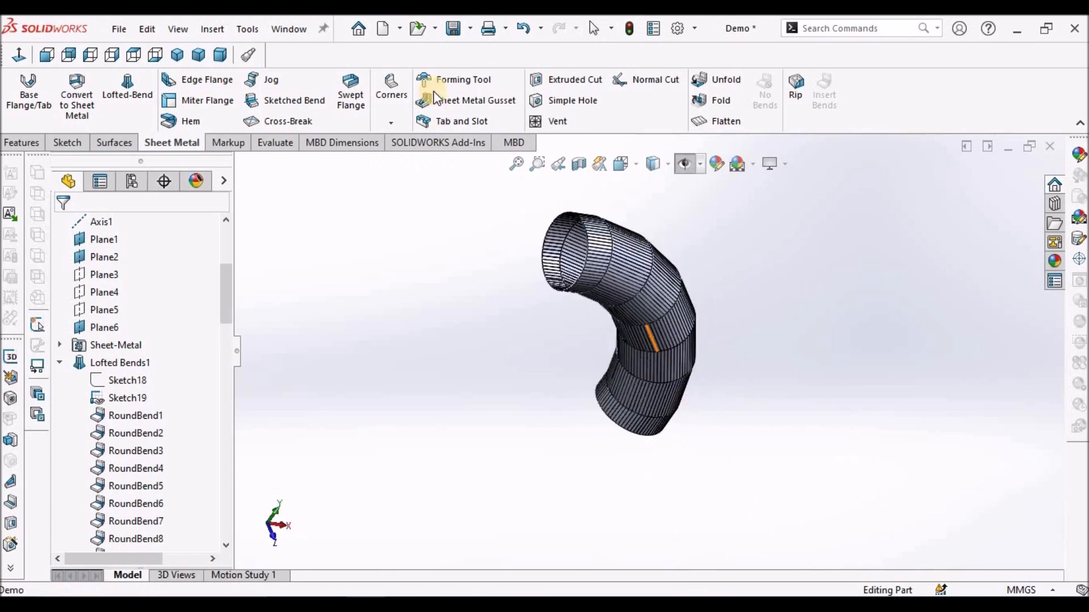
left_click(719, 277)
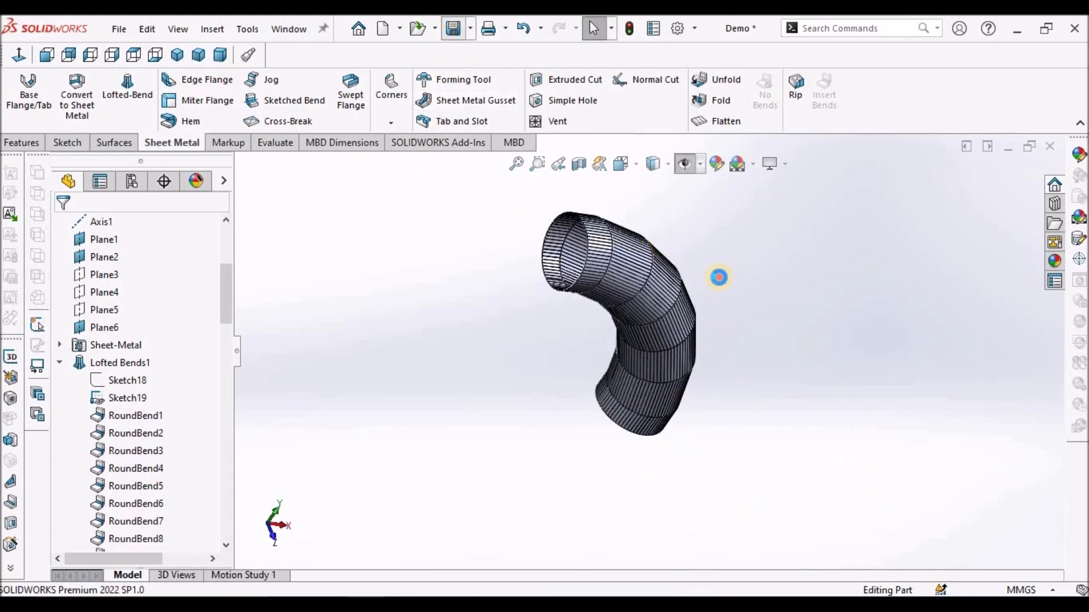
- Expand the Flat-Pattern folder in the design tree and unsuppress Flat-Pattern14 to flatten the first ring
scroll(666, 334, "down", 5)
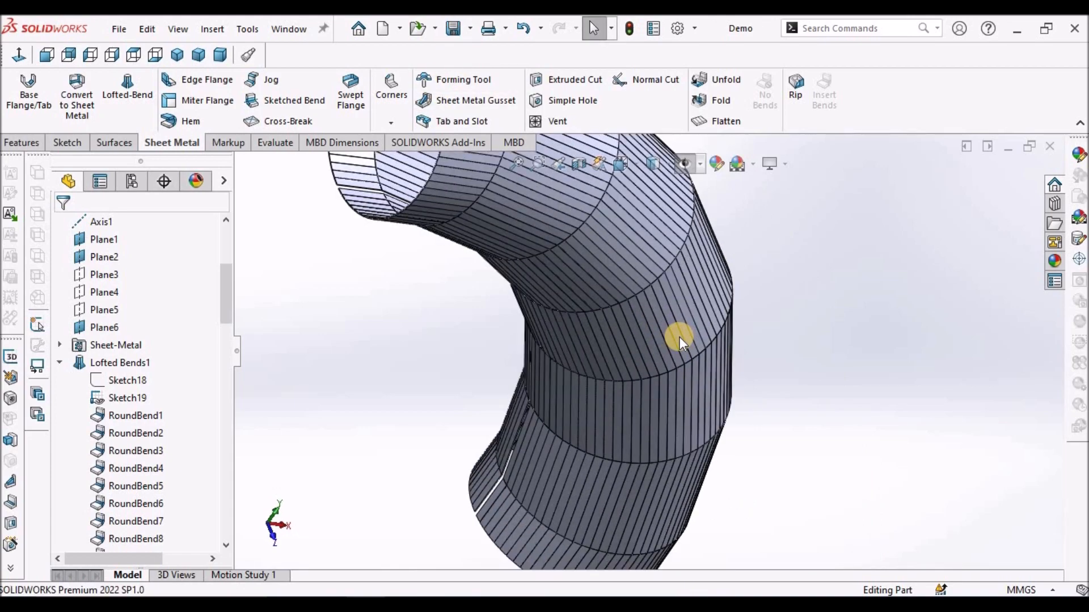
scroll(675, 349, "up", 2)
middle_click_drag(590, 437, 610, 519)
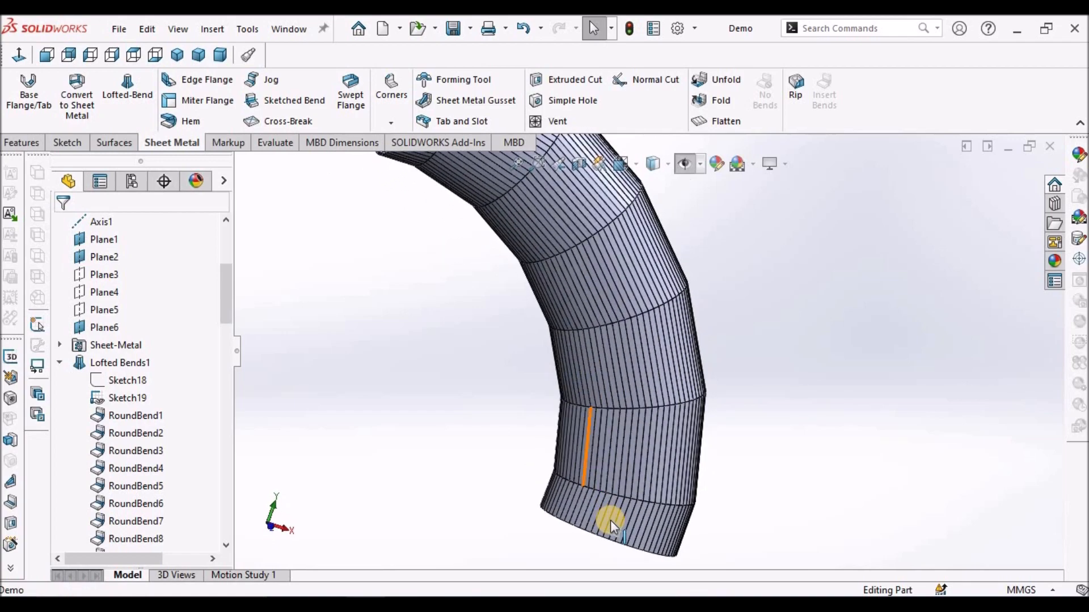
scroll(226, 355, "down", 6)
scroll(231, 319, "up", 6)
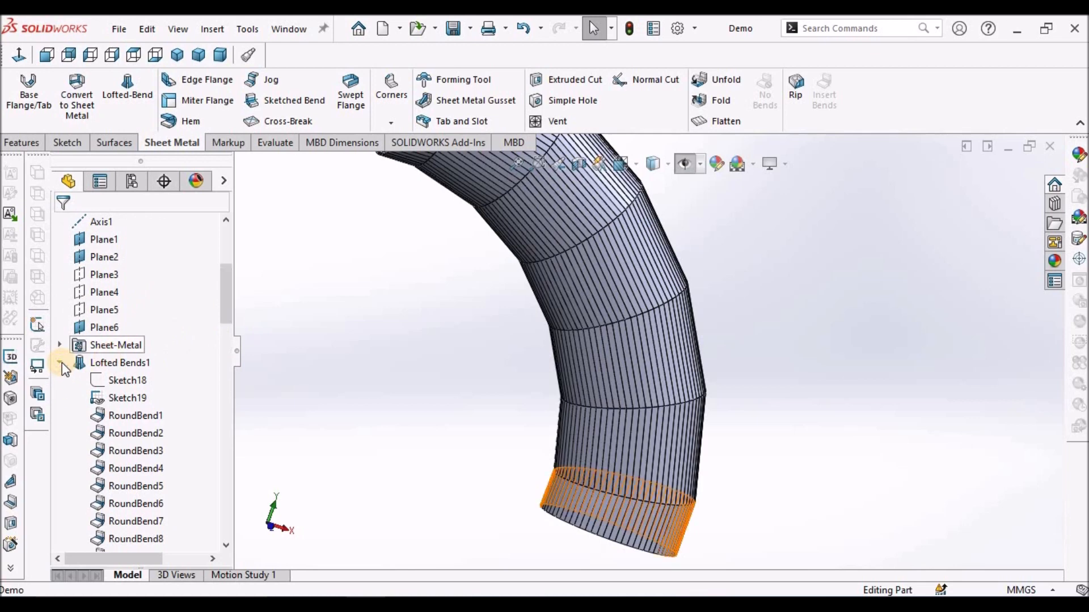
left_click_drag(229, 411, 230, 539)
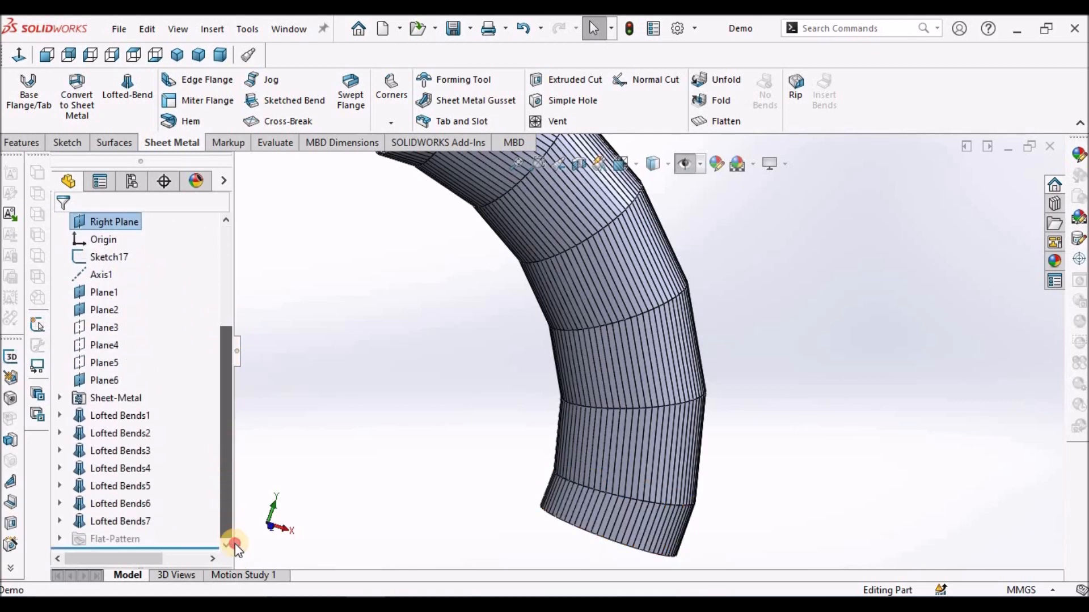
left_click(60, 539)
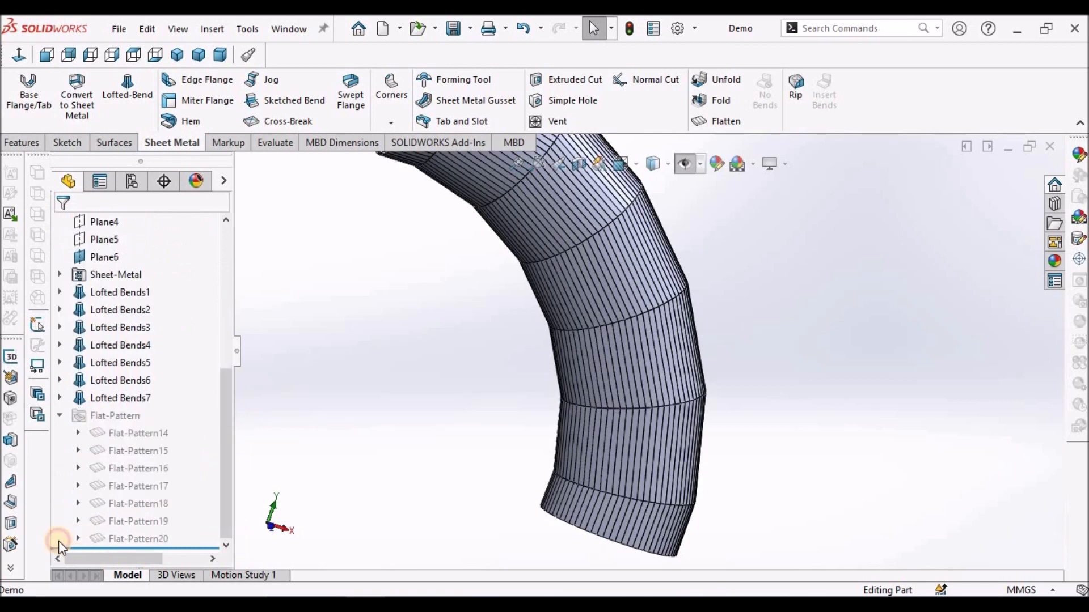
left_click(134, 437)
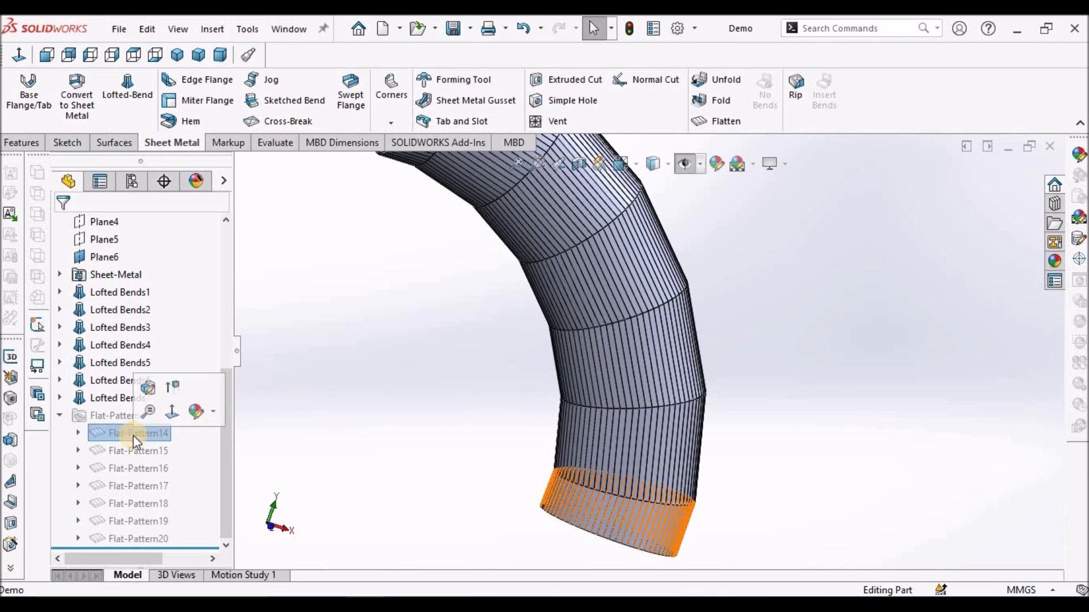
left_click(174, 387)
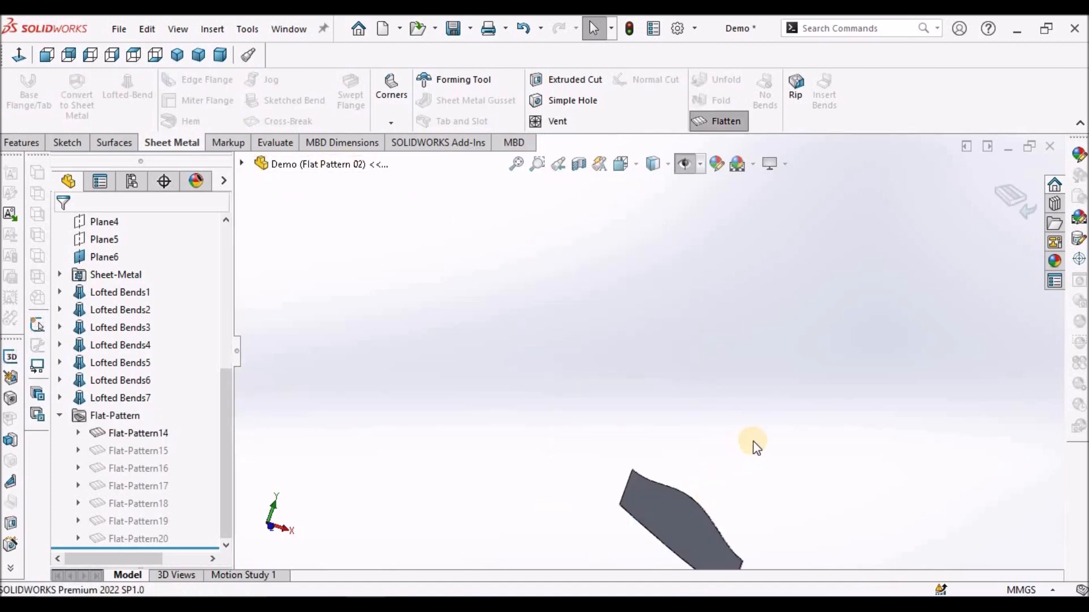
- Orient the view normal to the face of the flattened first ring
scroll(683, 454, "up", 3)
left_click(657, 427)
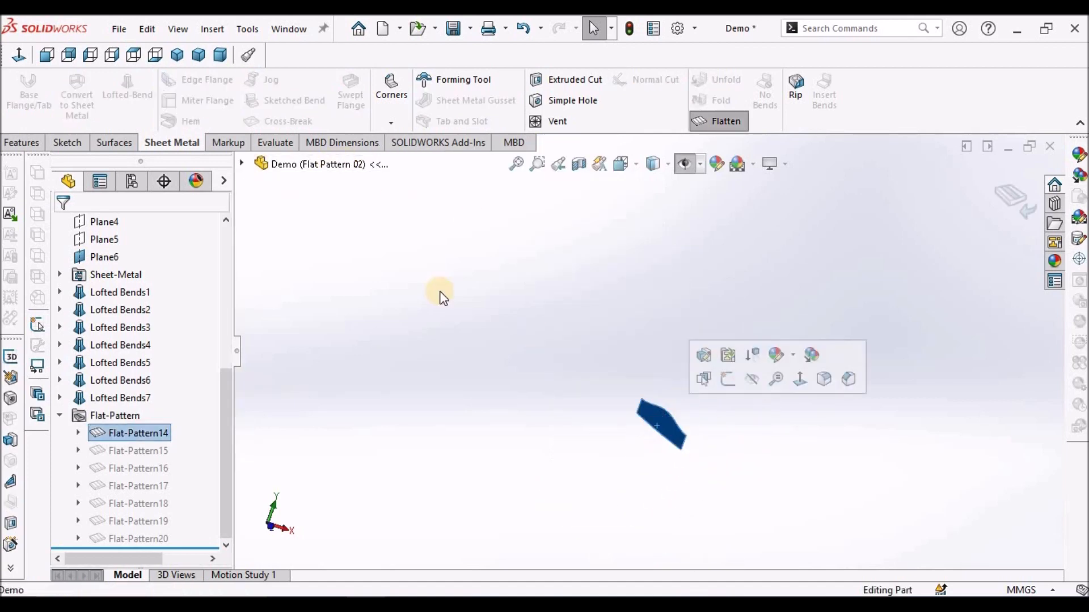
left_click(21, 56)
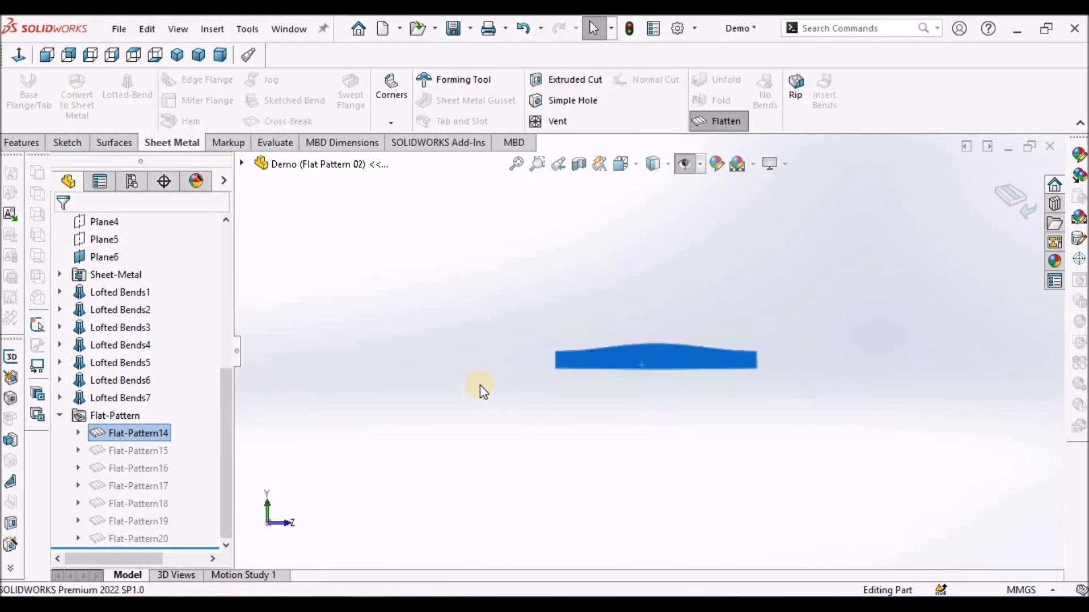
left_click(649, 397)
scroll(683, 365, "down", 2)
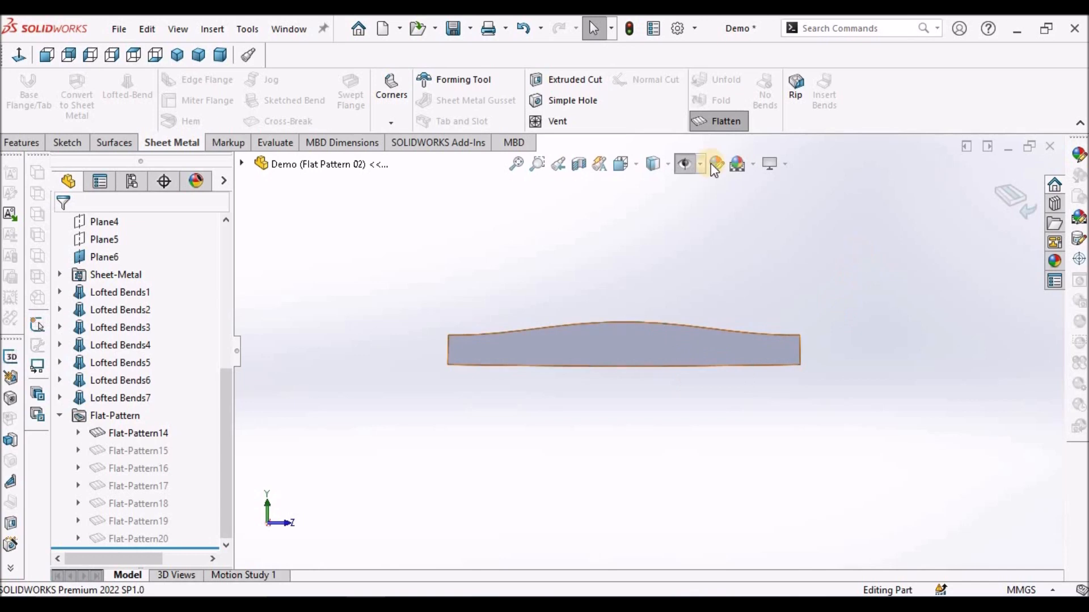
- Show the Demo part's configurations, expand Default and pick the first configuration derived from it
left_click(137, 184)
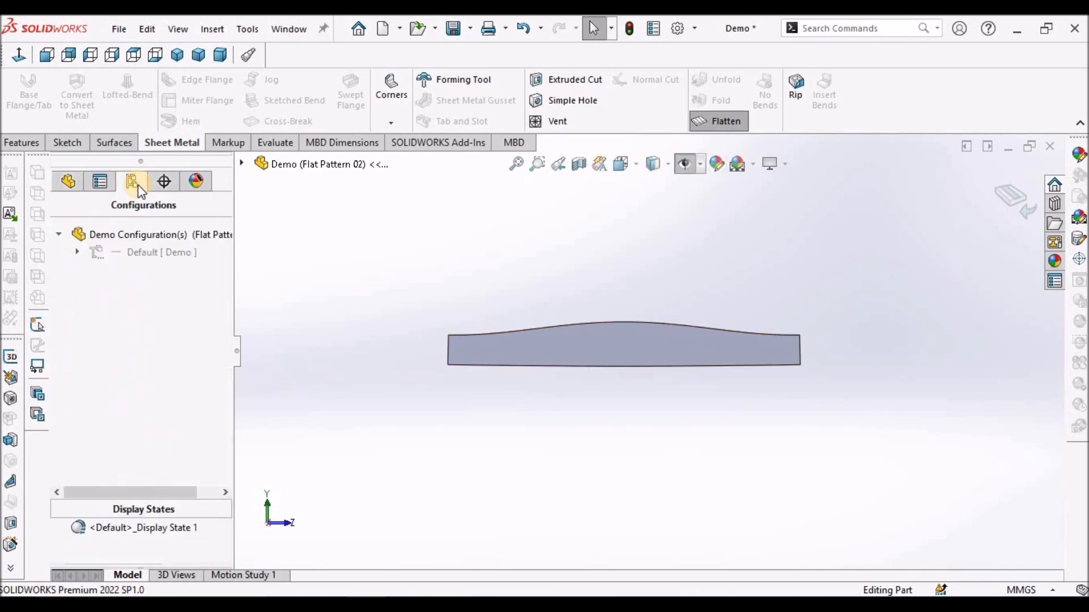
left_click(77, 251)
left_click(171, 269)
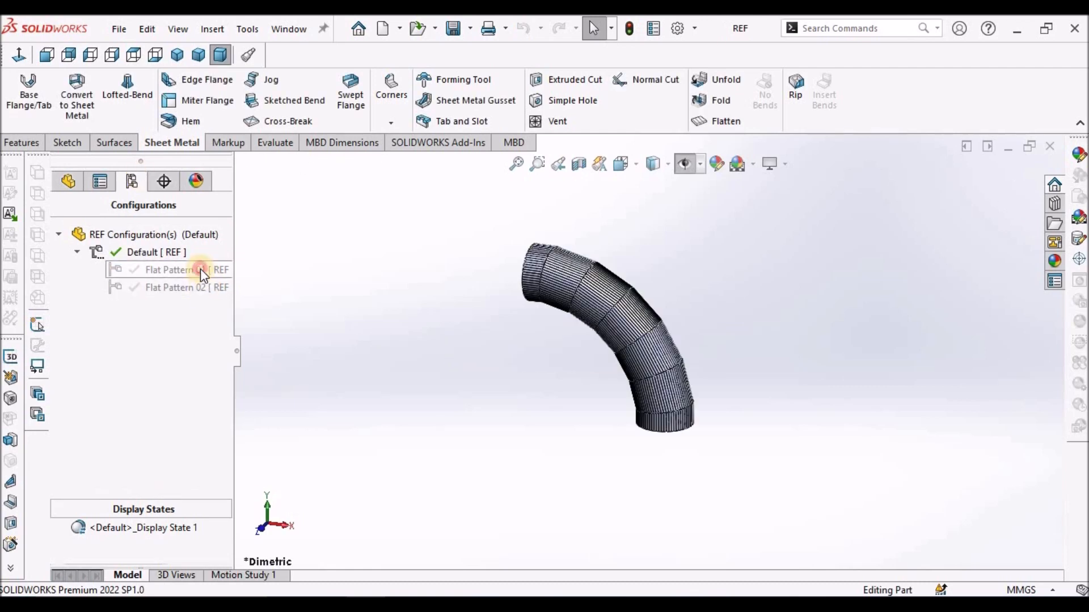
- In the REF part, activate the Flat Pattern 01 configuration and view the flattened segment's face straight on
double_click(199, 269)
scroll(668, 436, "down", 6)
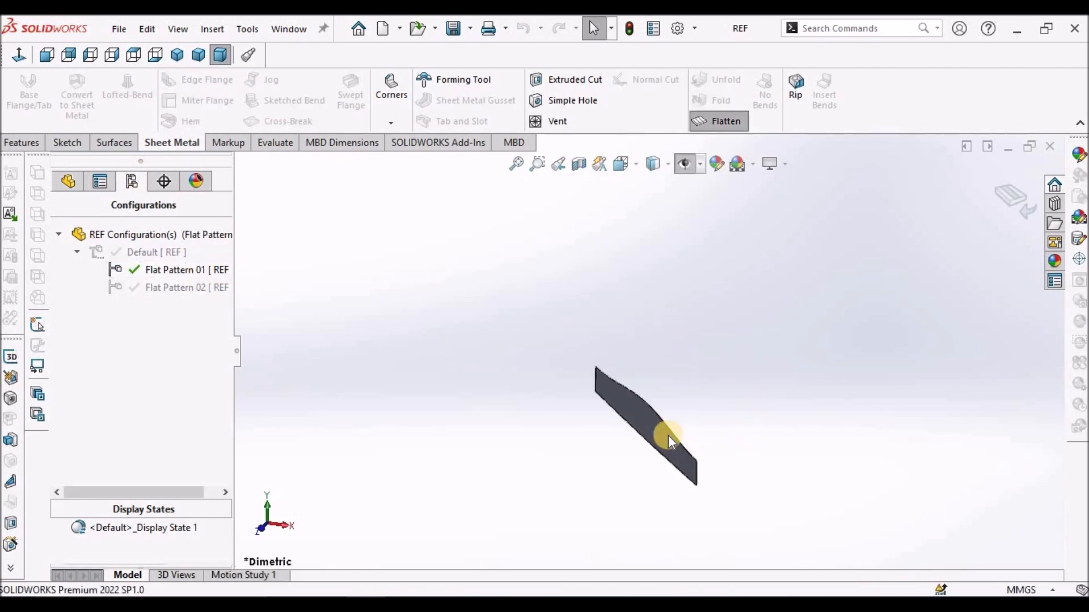
left_click(651, 423)
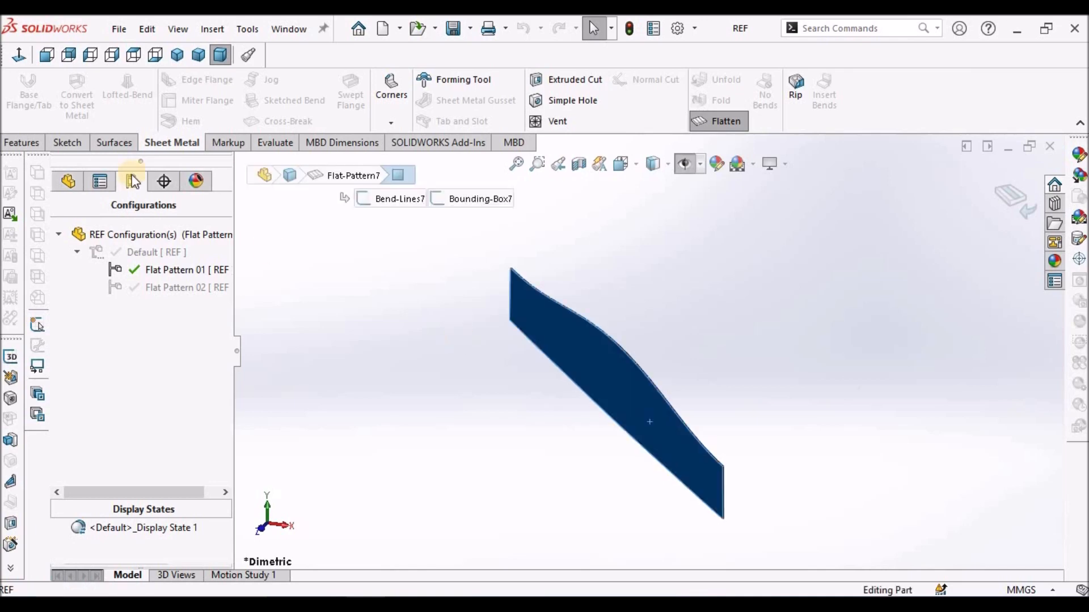
left_click(20, 55)
scroll(757, 350, "down", 6)
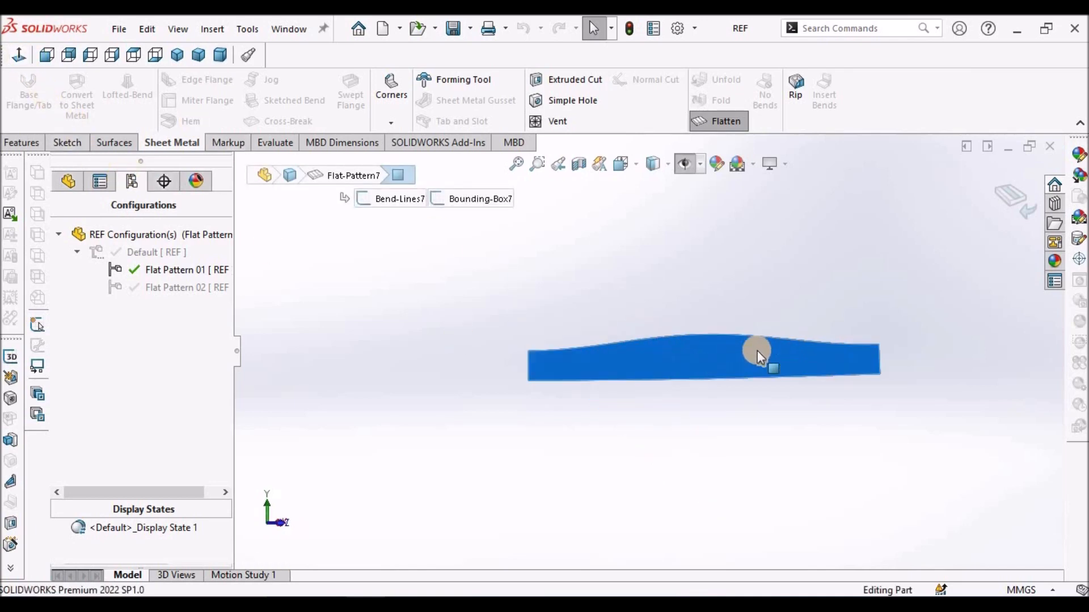
- Examine the Flat-Pattern folder in the REF design tree to see which flat pattern is unsuppressed
left_click(68, 182)
scroll(218, 449, "up", 3)
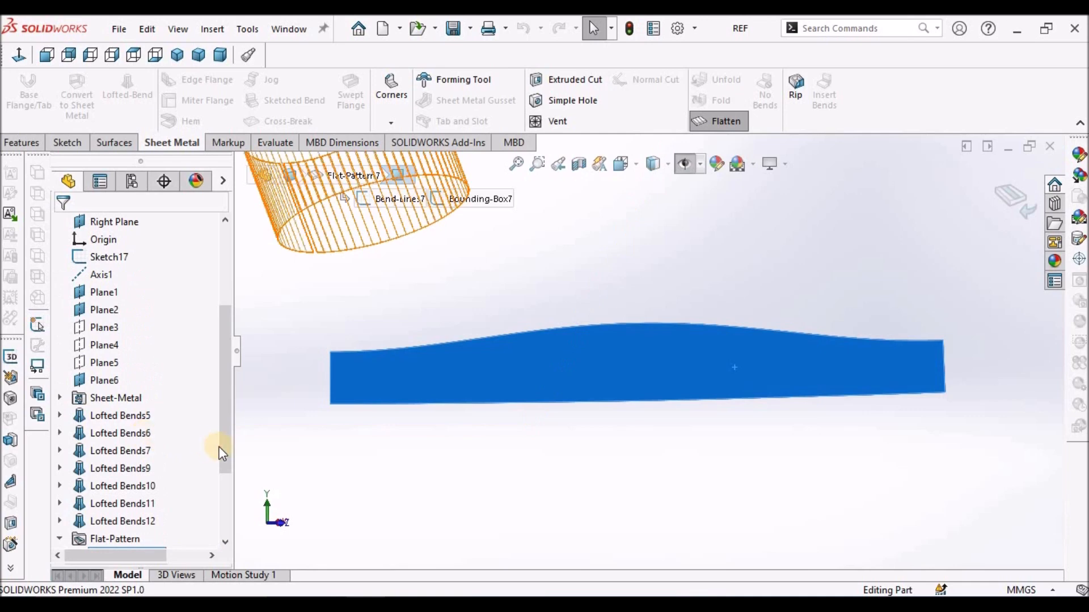
left_click_drag(226, 453, 226, 524)
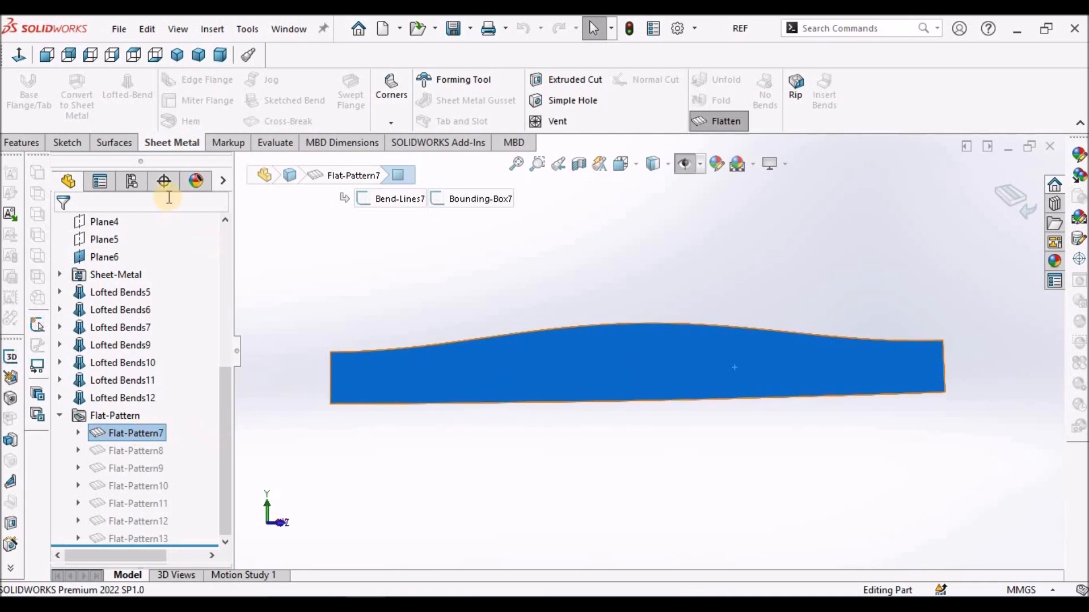
- Activate the Flat Pattern 02 configuration of the REF part and view its flattened segment's face straight on
left_click(131, 181)
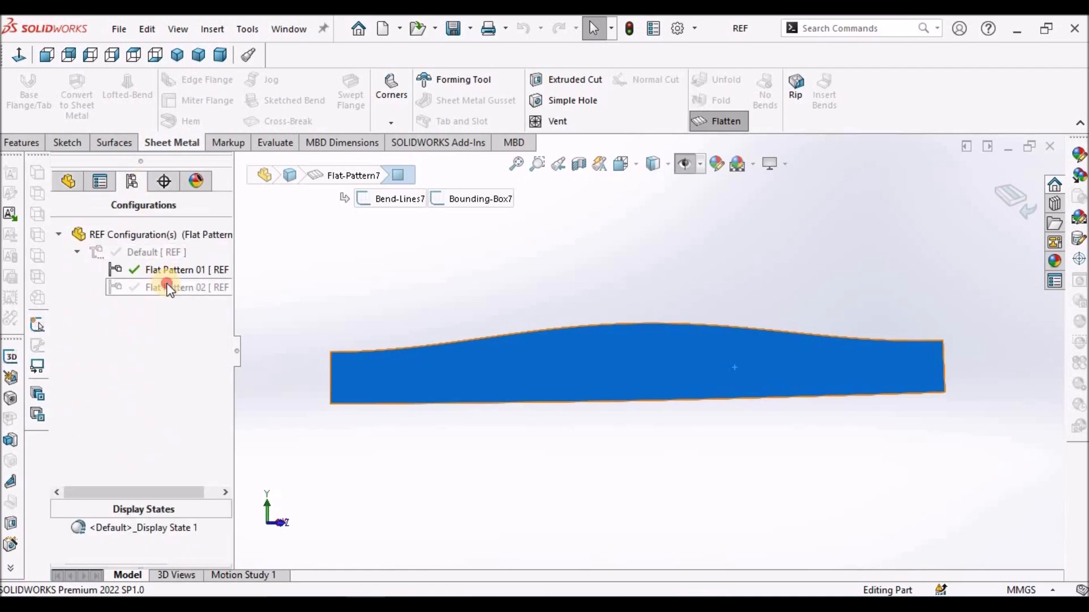
double_click(167, 286)
left_click(643, 276)
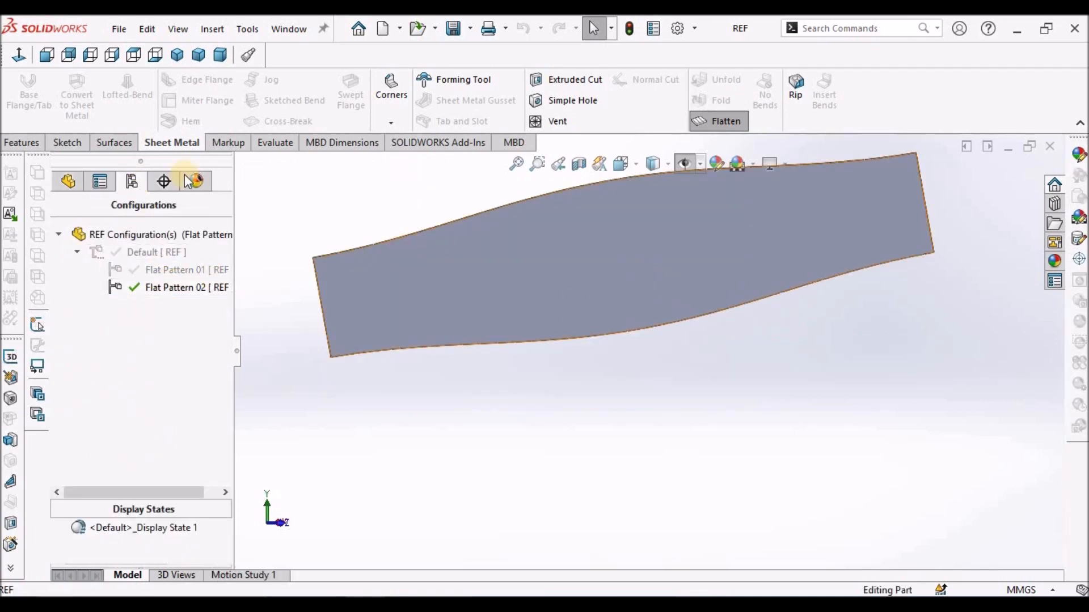
left_click(21, 55)
scroll(757, 345, "up", 5)
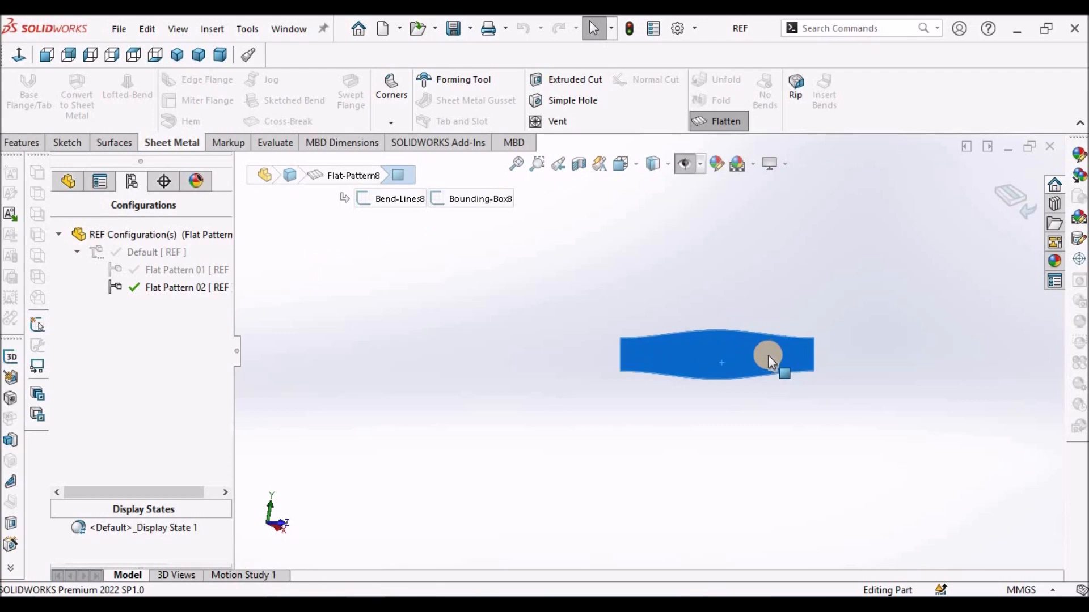
- Examine the flattened segment of Flat Pattern 02 and its entry in the REF design tree, and return to the configurations list
scroll(768, 355, "down", 4)
left_click(68, 181)
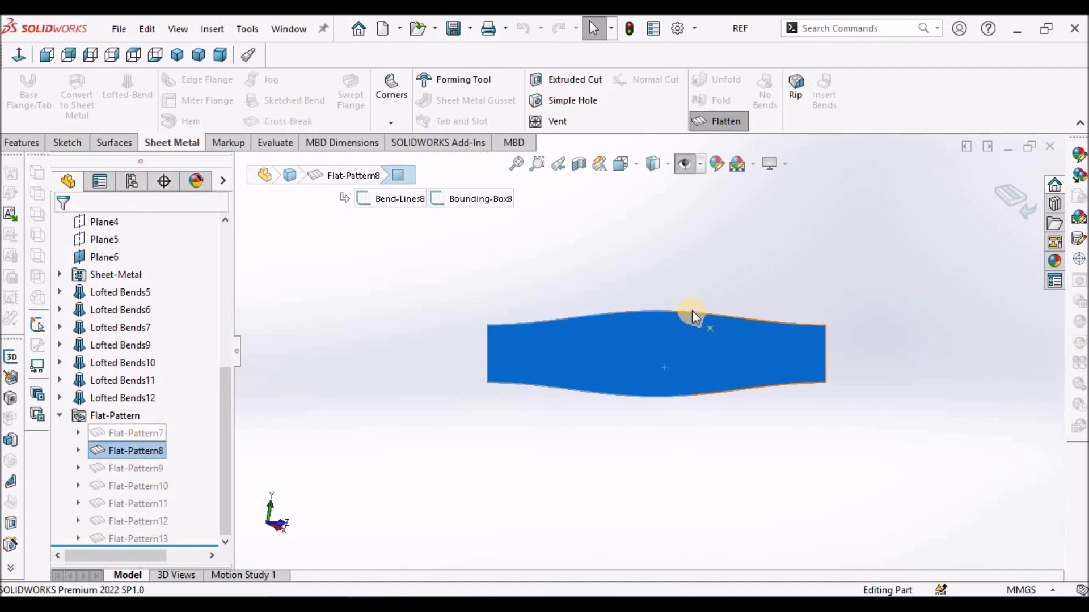
scroll(709, 329, "down", 2)
scroll(709, 329, "down", 1)
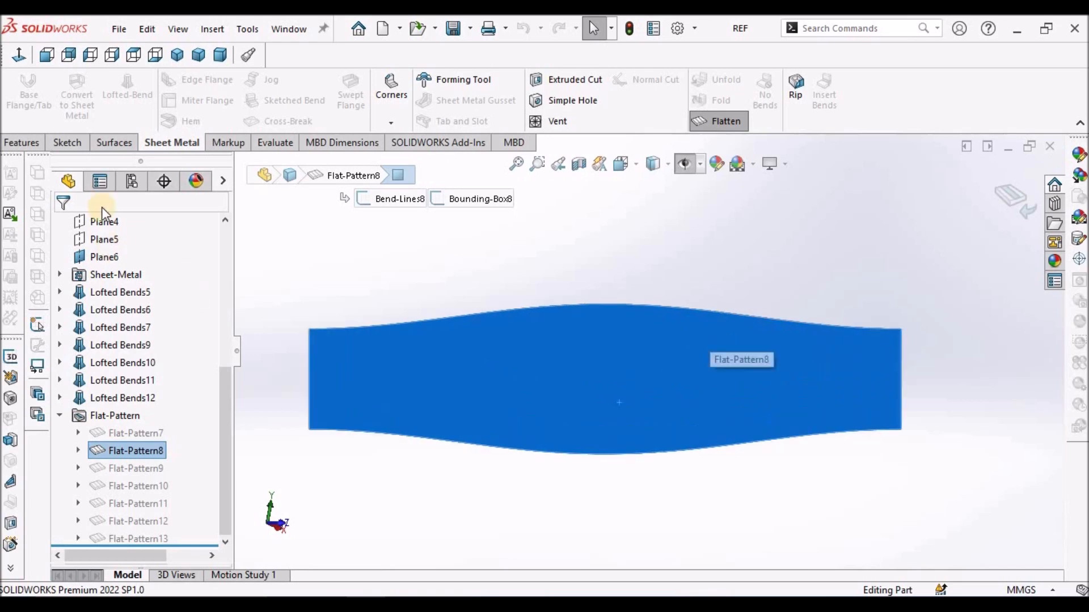
left_click(131, 180)
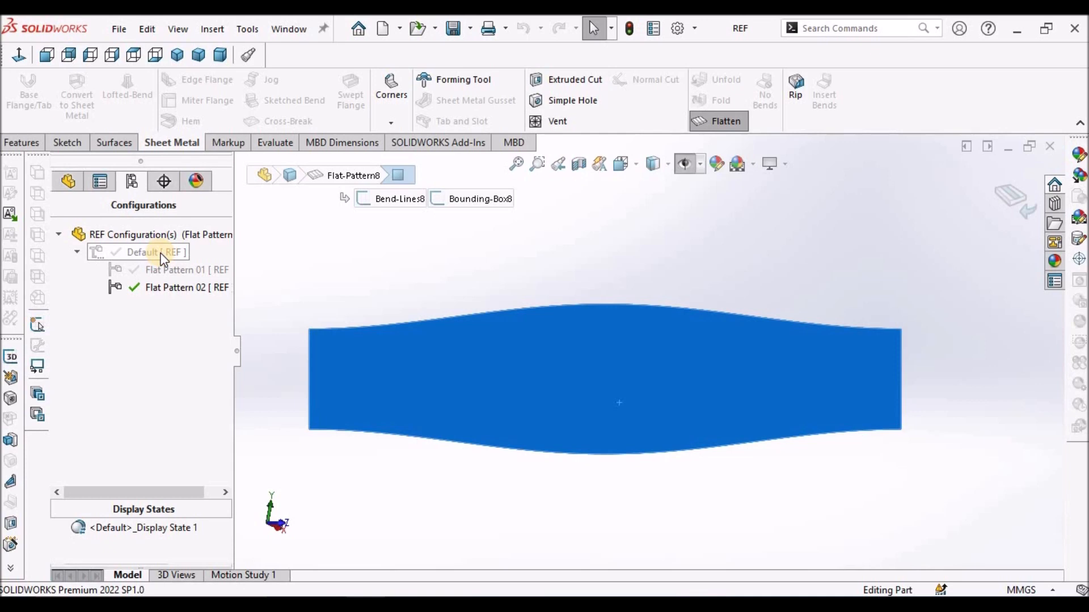
- Open the Ex one REF part and orient the view to show the whole segmented elbow
left_click(415, 30)
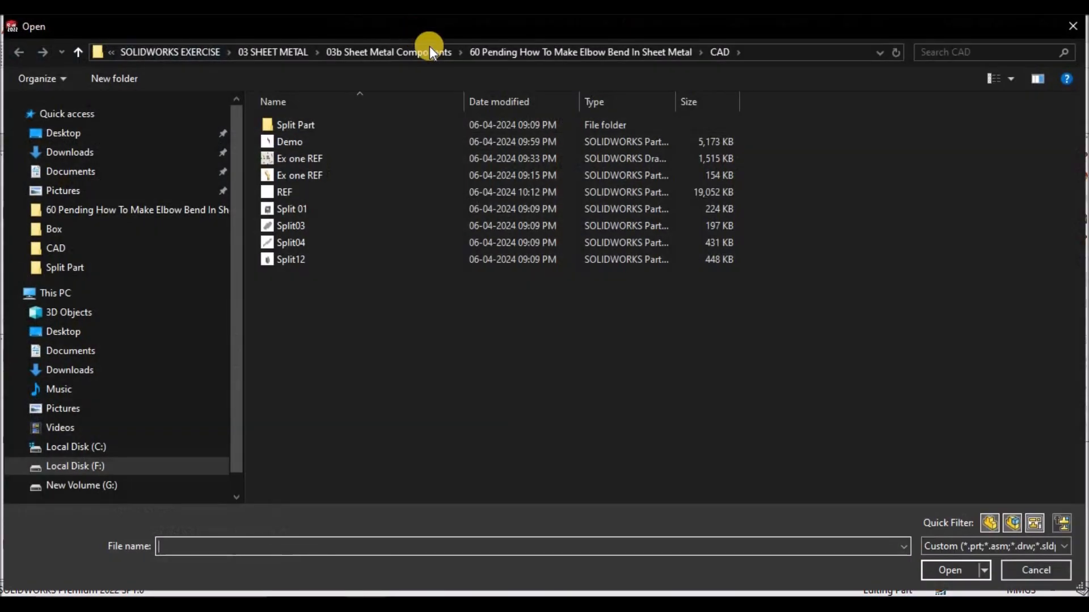
left_click(312, 175)
left_click(1032, 569)
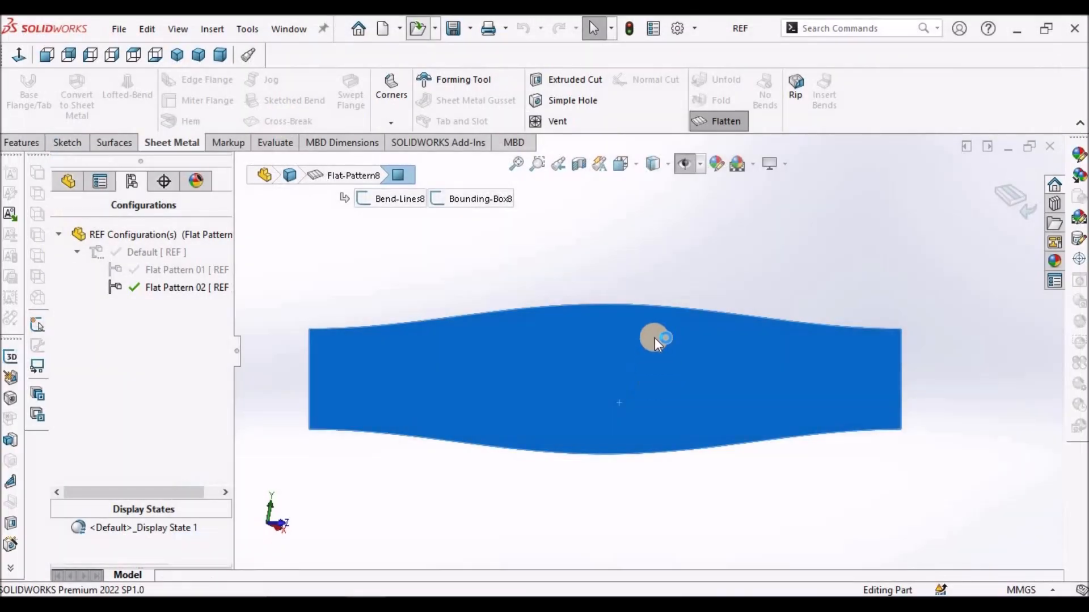
scroll(731, 344, "down", 4)
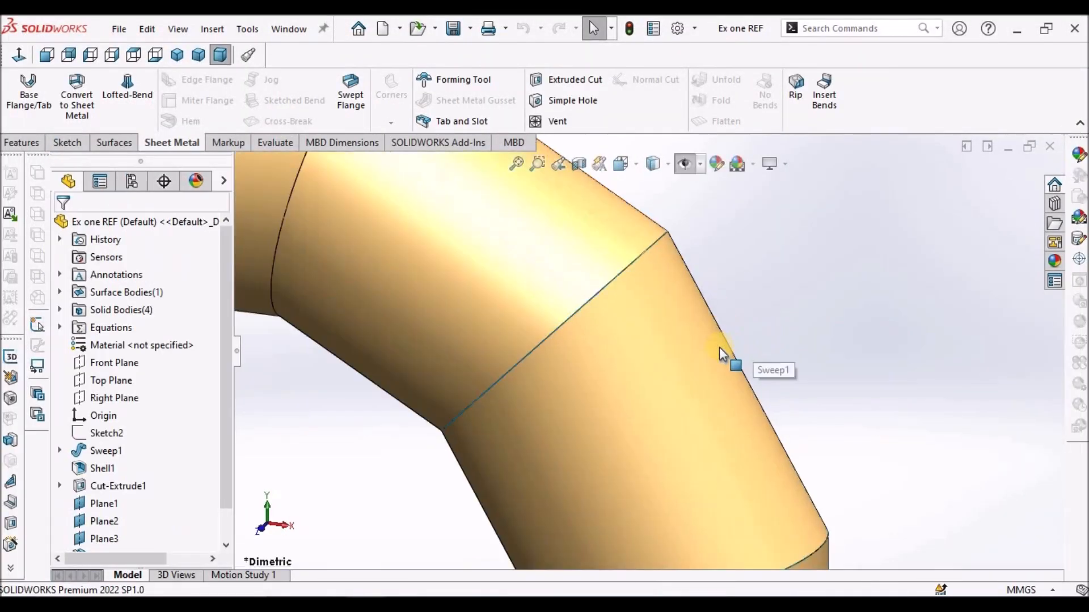
scroll(719, 347, "up", 3)
middle_click_drag(715, 350, 741, 352)
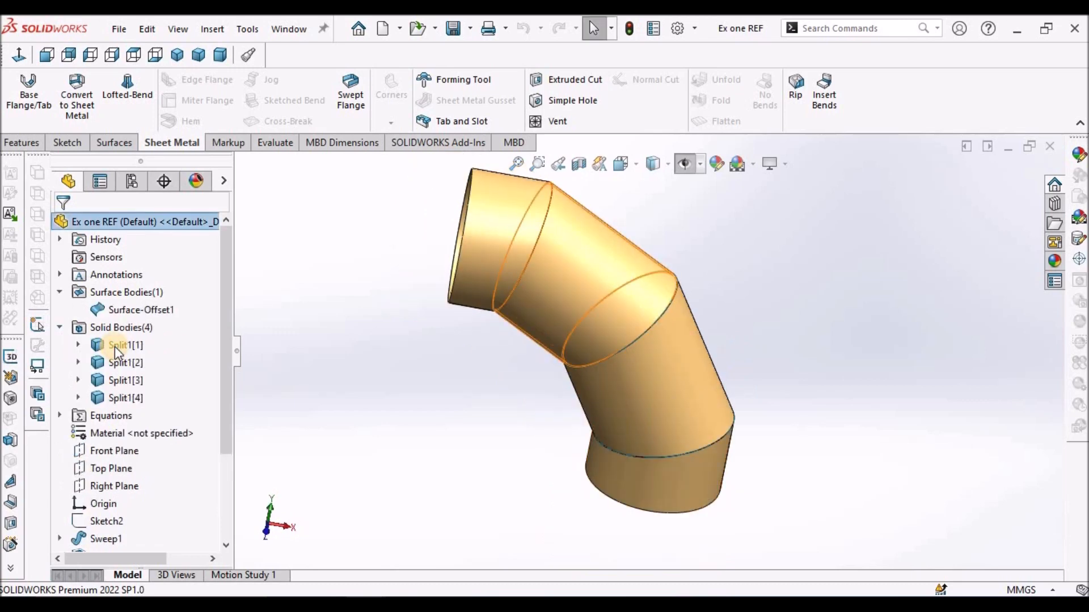
- Insert the solid body Split1[1] of the elbow into a new part using the Part template
left_click(117, 345)
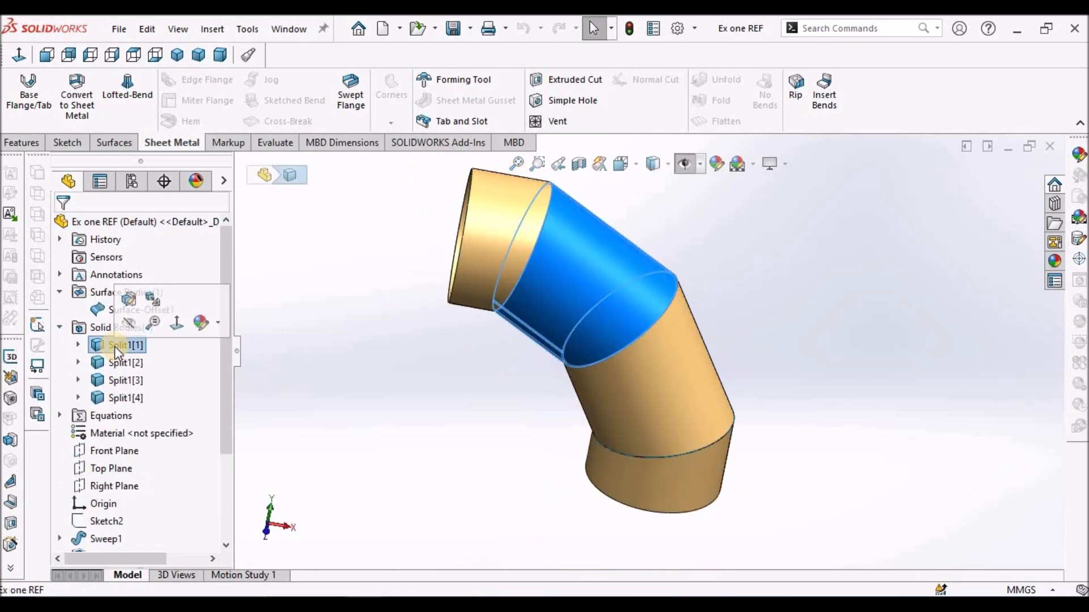
right_click(114, 346)
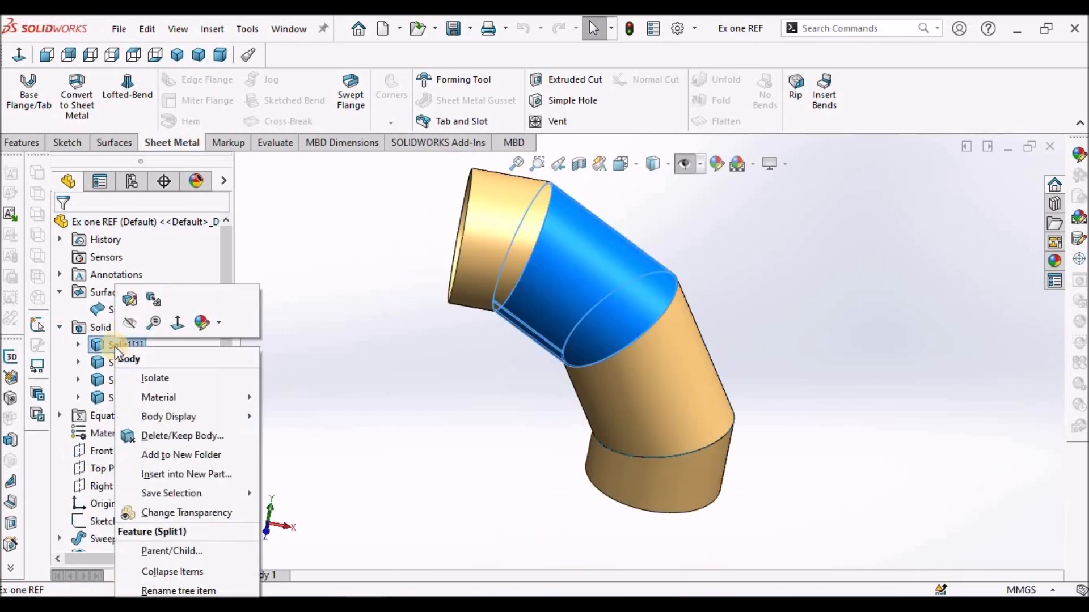
left_click(176, 477)
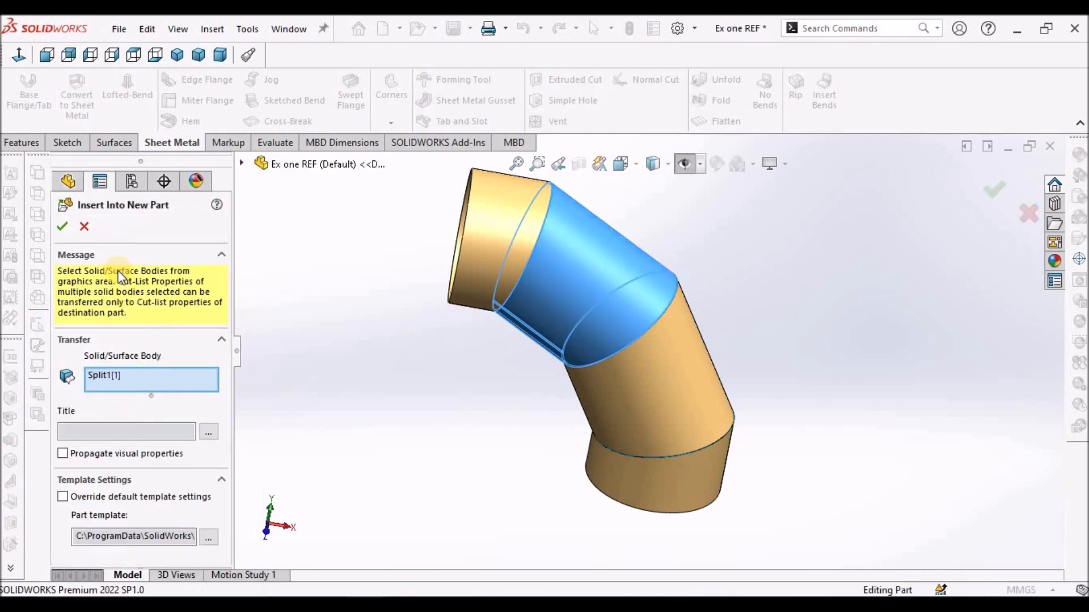
left_click(208, 537)
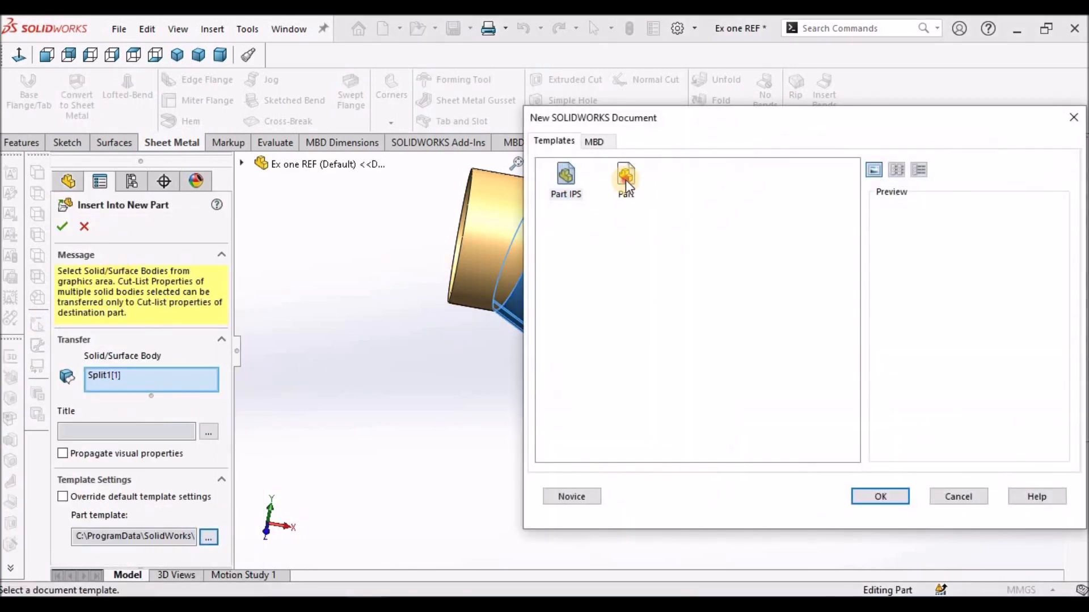
left_click(868, 499)
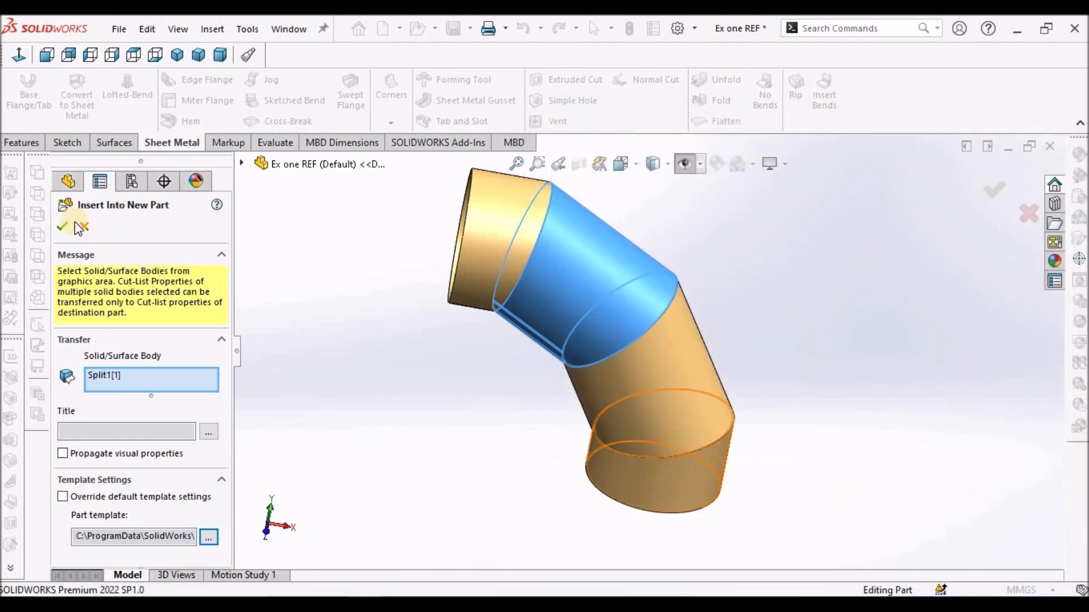
left_click(63, 228)
- Cancel saving the part derived from Split1[1] and close that part
left_click(583, 290)
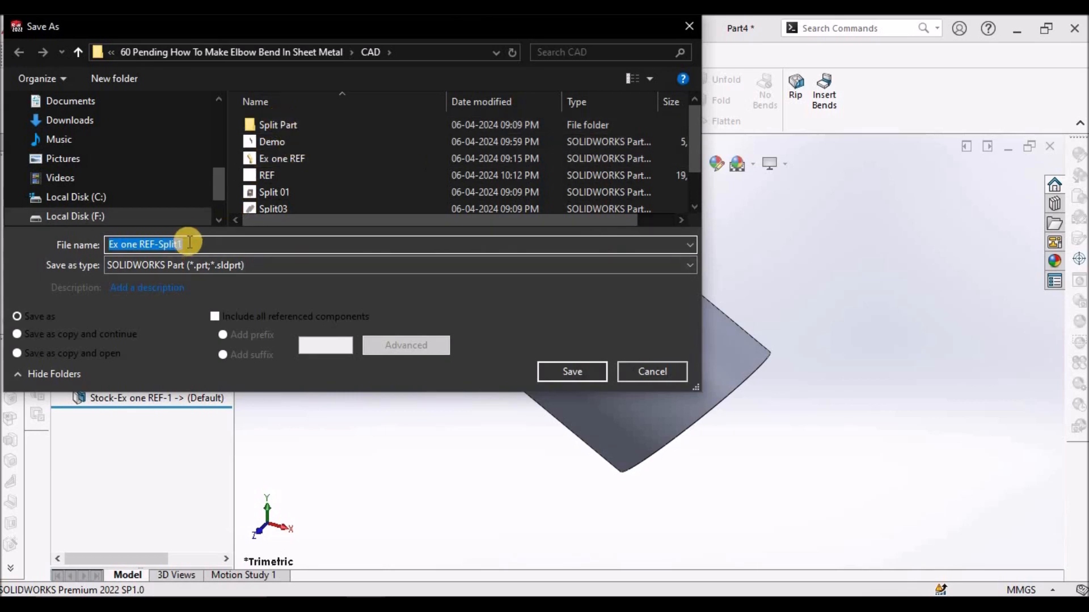
left_click(646, 372)
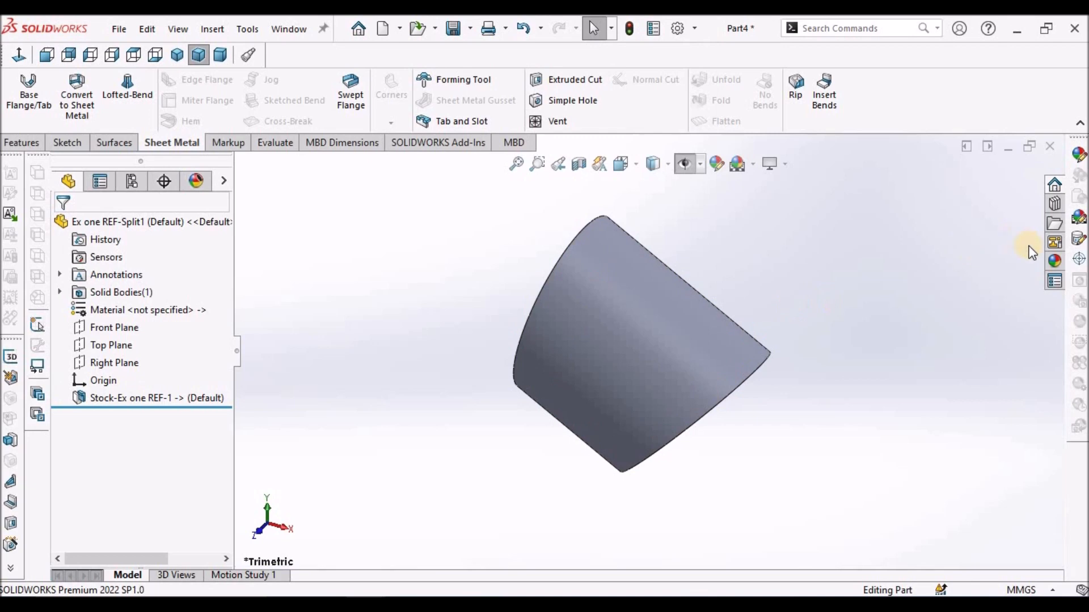
left_click(1054, 140)
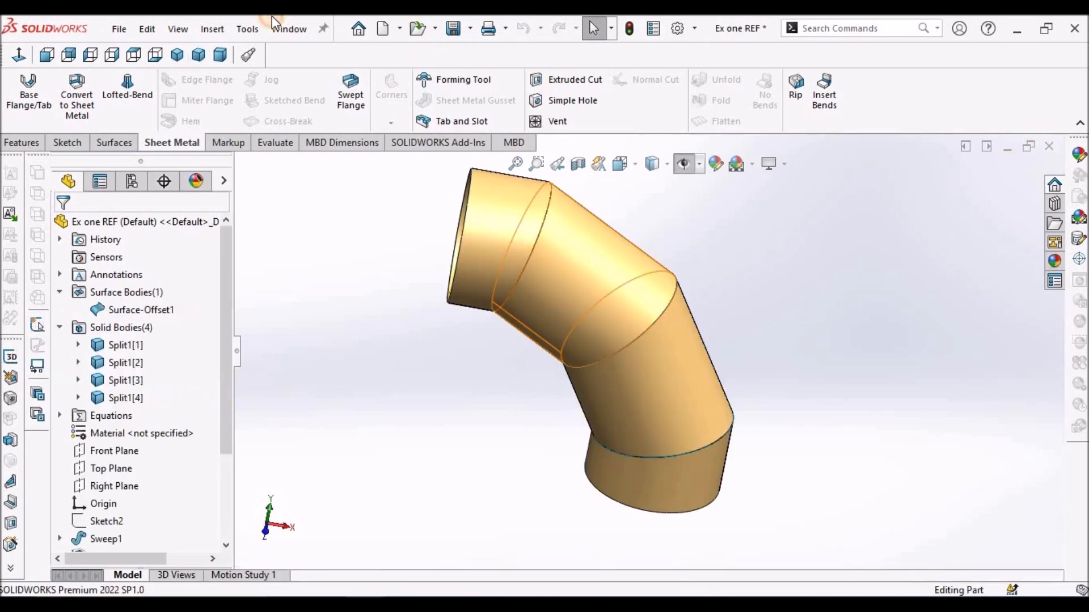
- Switch back to the REF part, try the Flat Pattern 01 configuration and return to Flat Pattern 02
left_click(272, 21)
left_click(298, 197)
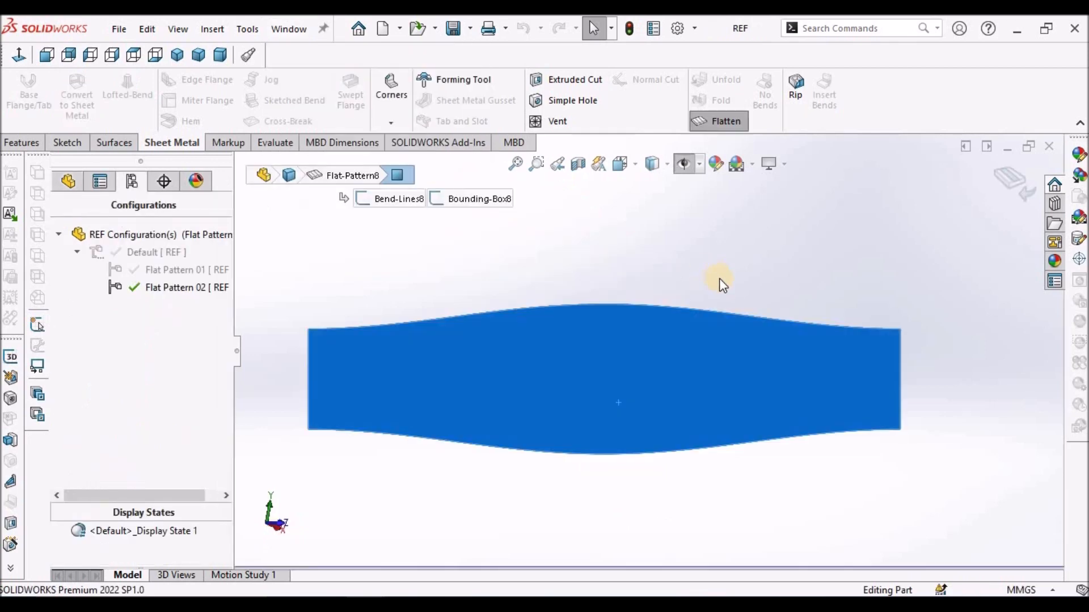
double_click(200, 270)
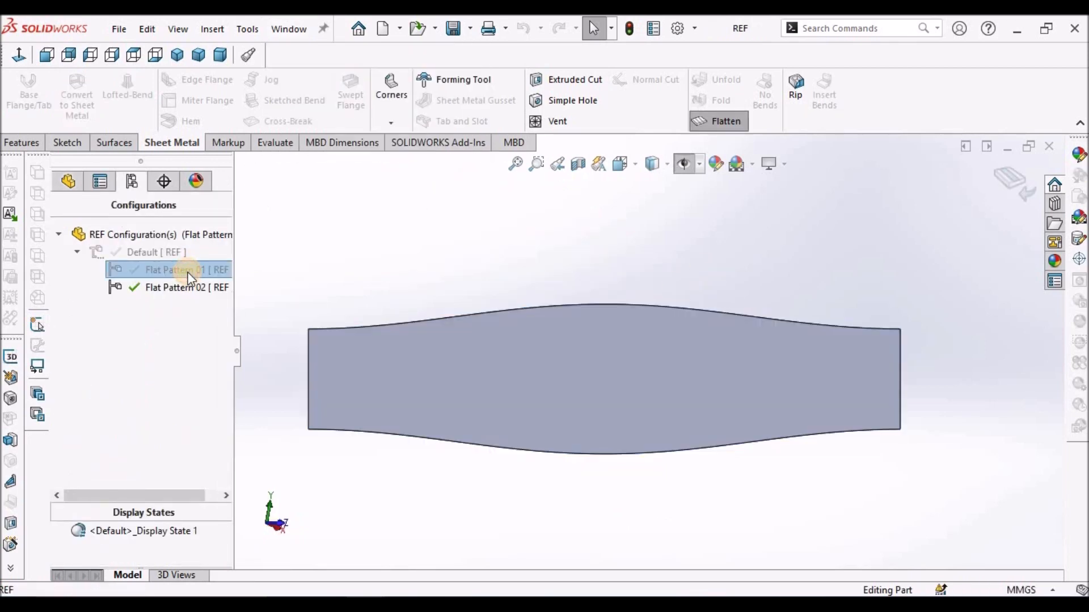
double_click(185, 288)
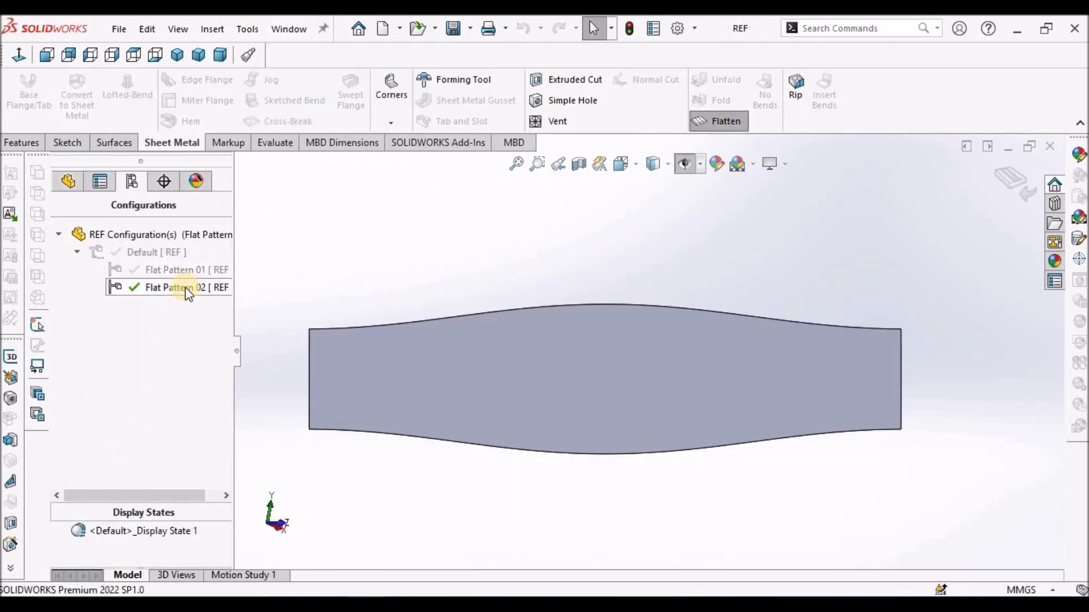
- Review the planes, lofted bends and flat patterns in the REF design tree and collapse the Flat-Pattern folder
left_click(69, 181)
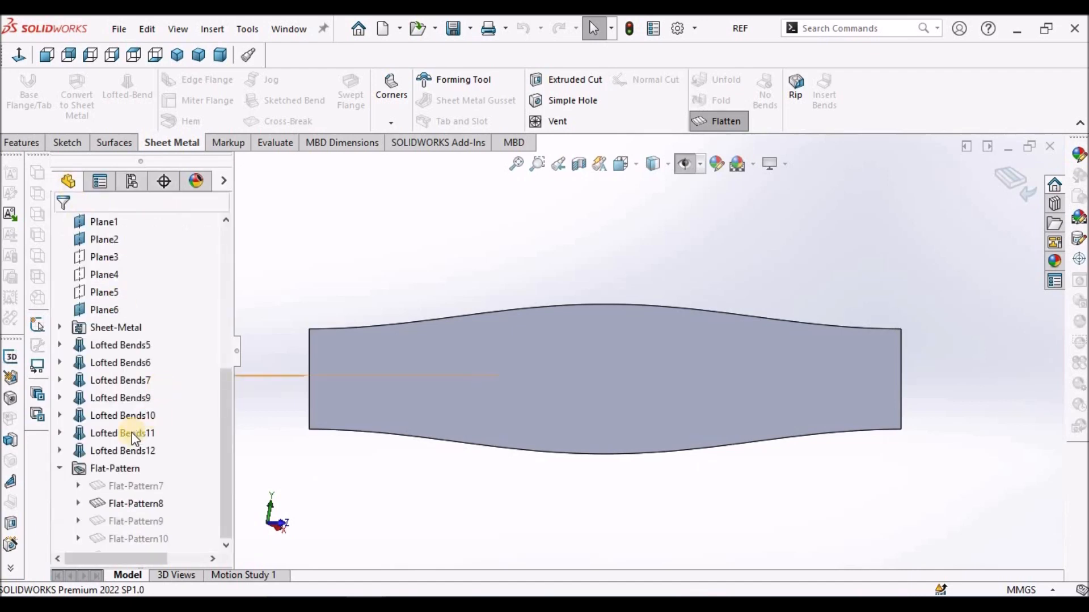
scroll(126, 391, "up", 5)
scroll(123, 376, "down", 6)
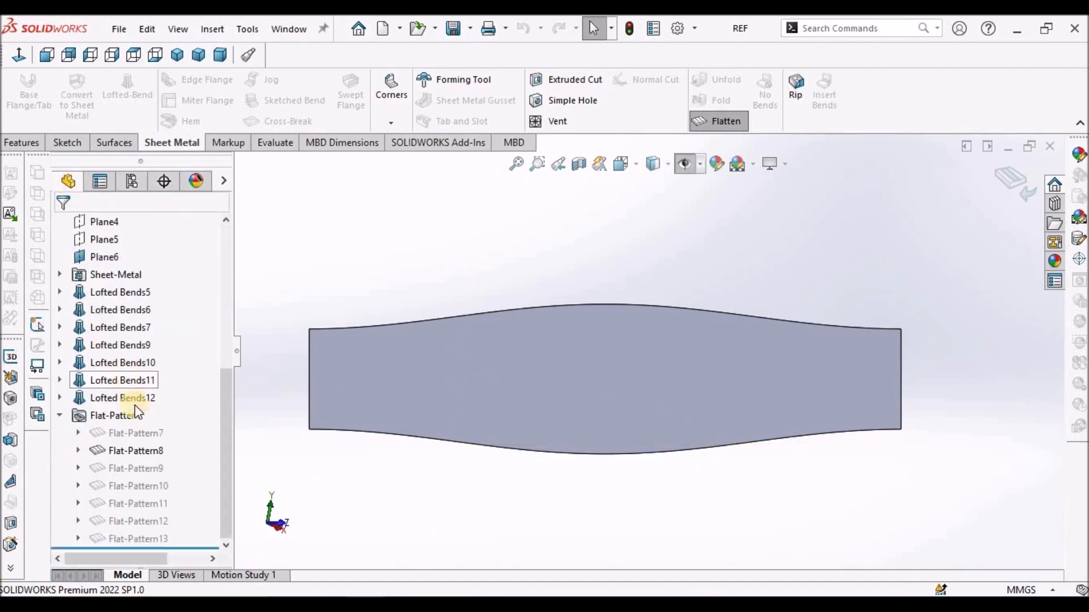
left_click(59, 416)
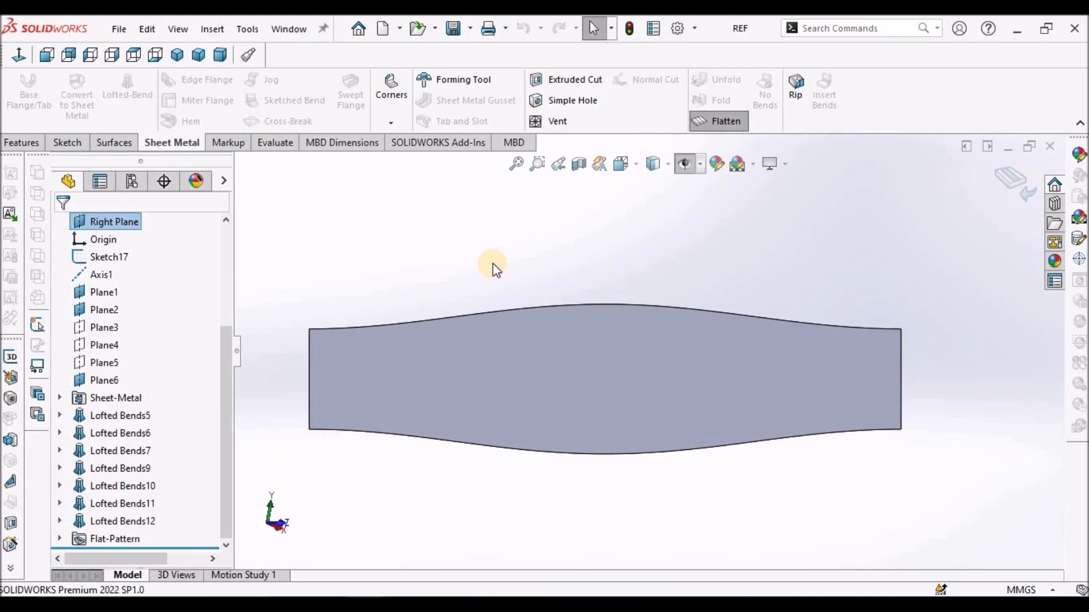